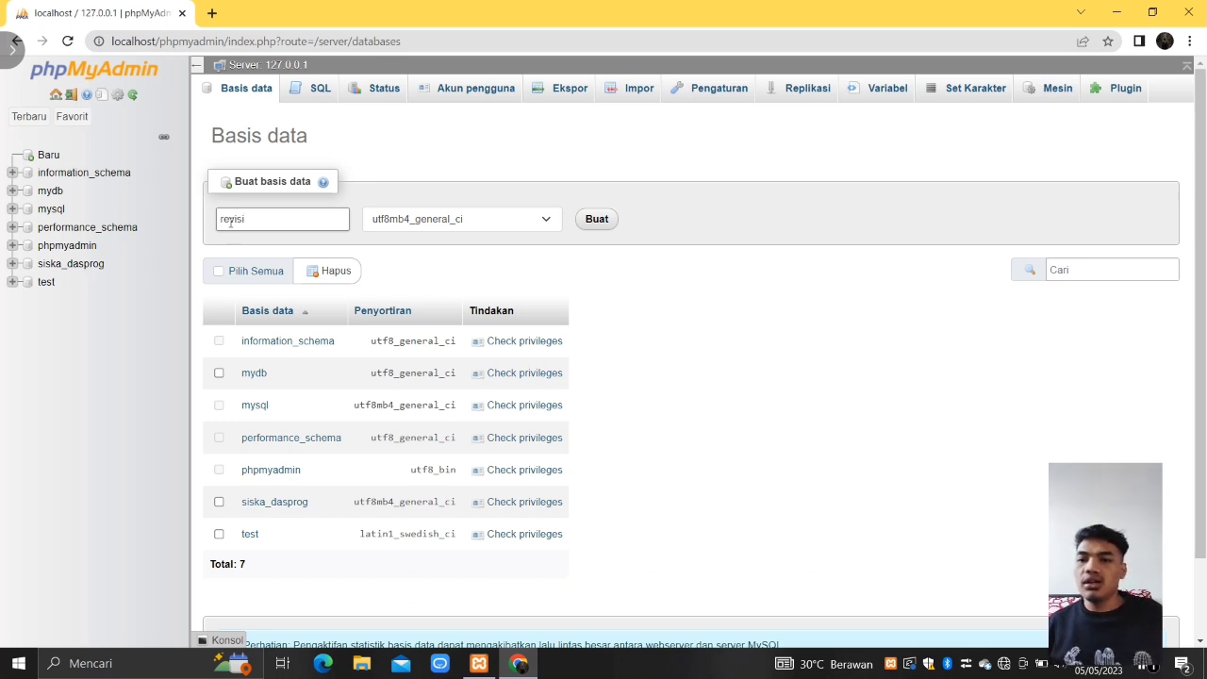
# Step: Name the new database revisi_db_uts_si4_PIPL and create it
pyautogui.write('d')
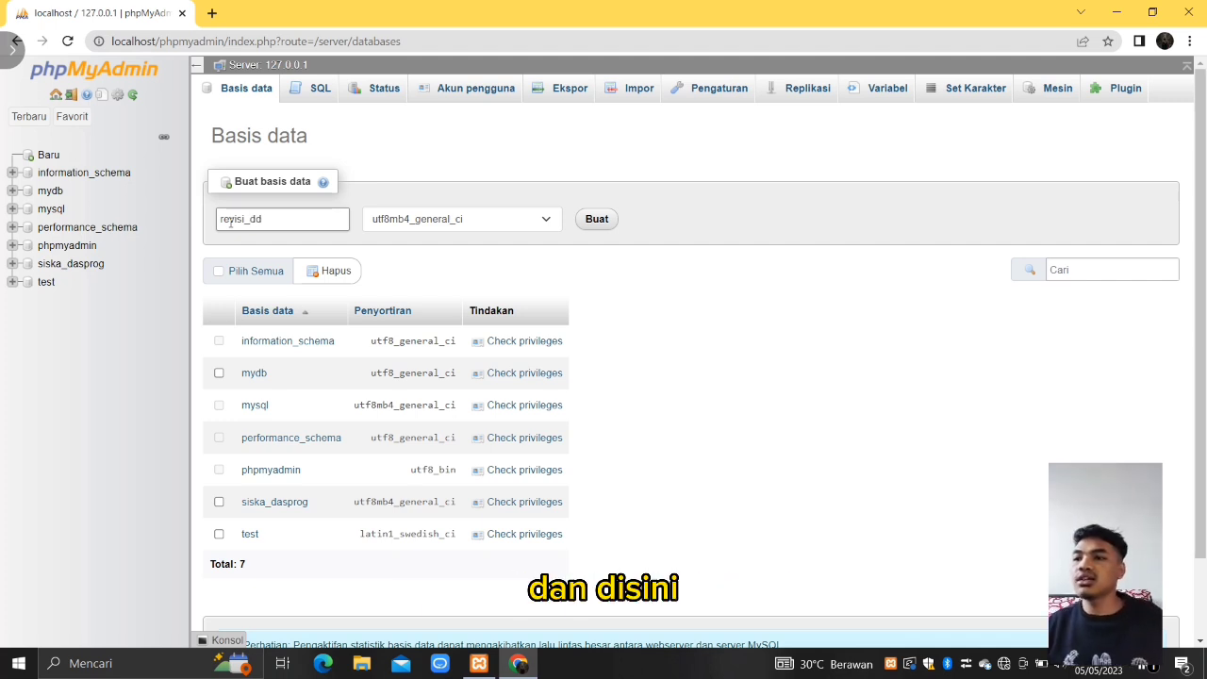
pyautogui.press('BackSpace')
pyautogui.write('b')
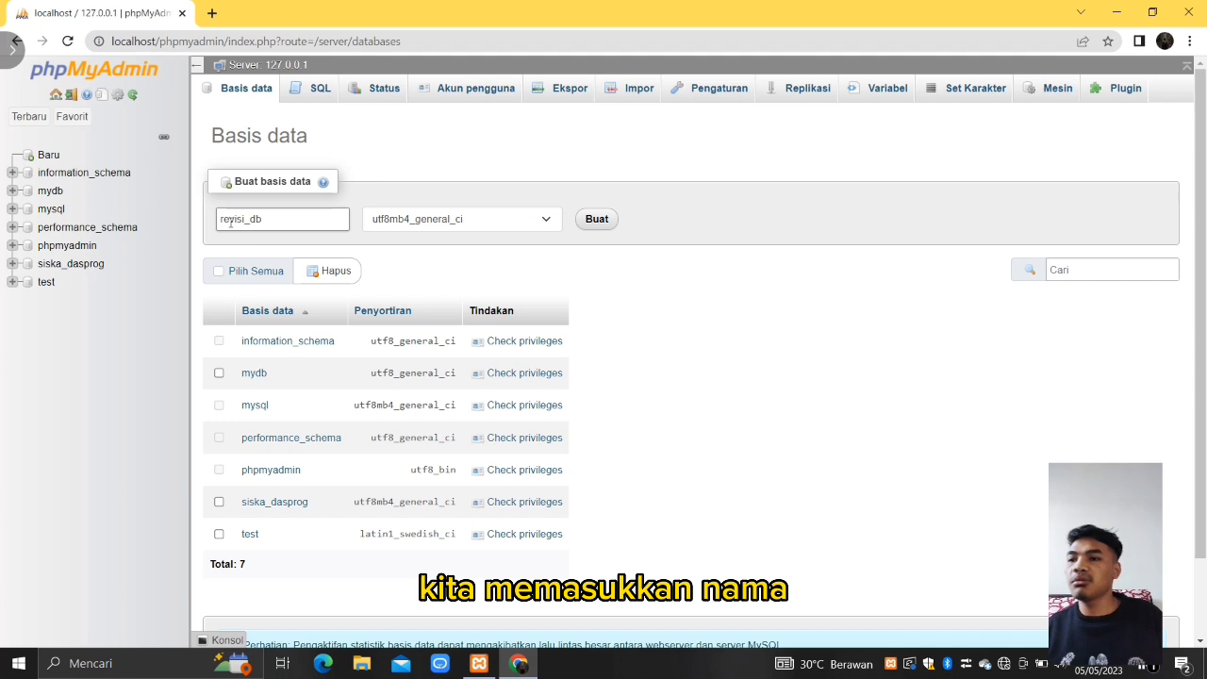
pyautogui.write('_uts')
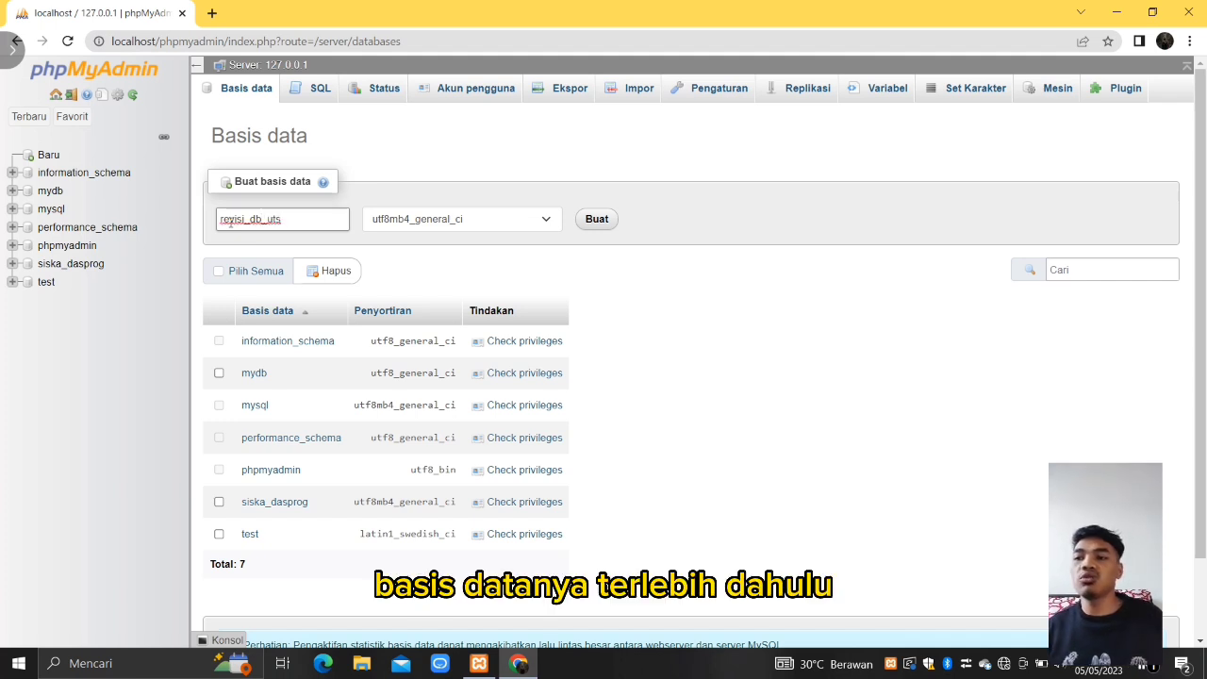
pyautogui.write('_')
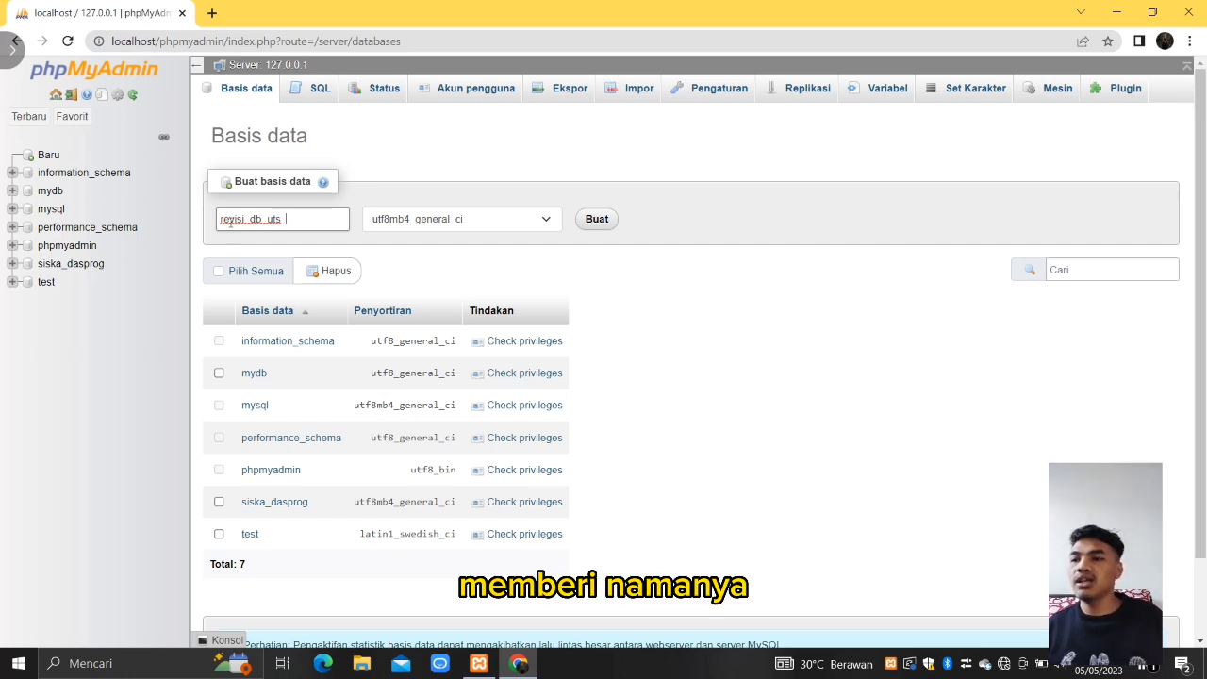
pyautogui.write('si')
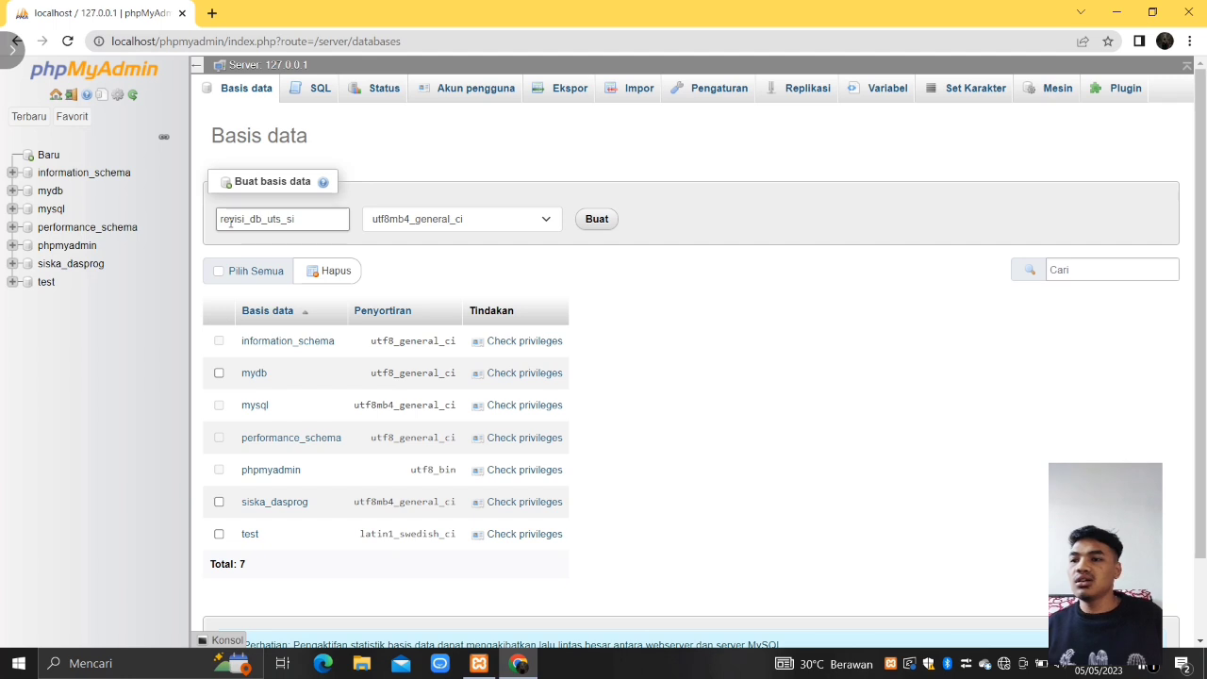
pyautogui.write('4_')
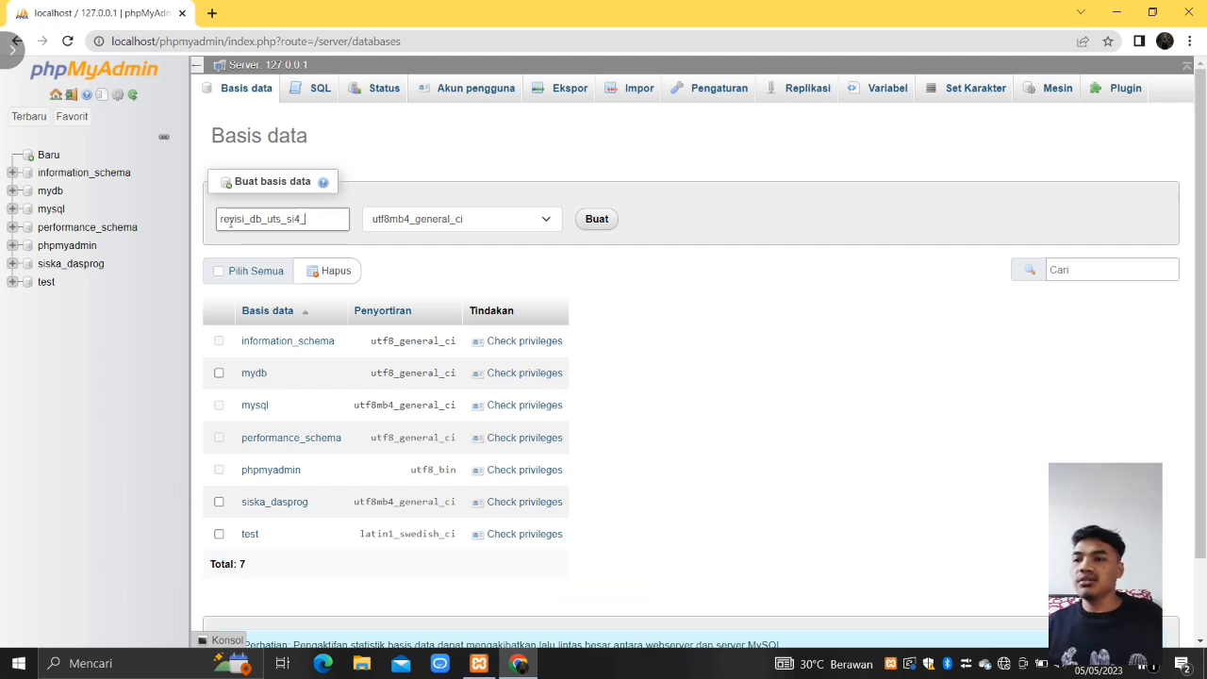
pyautogui.write('p')
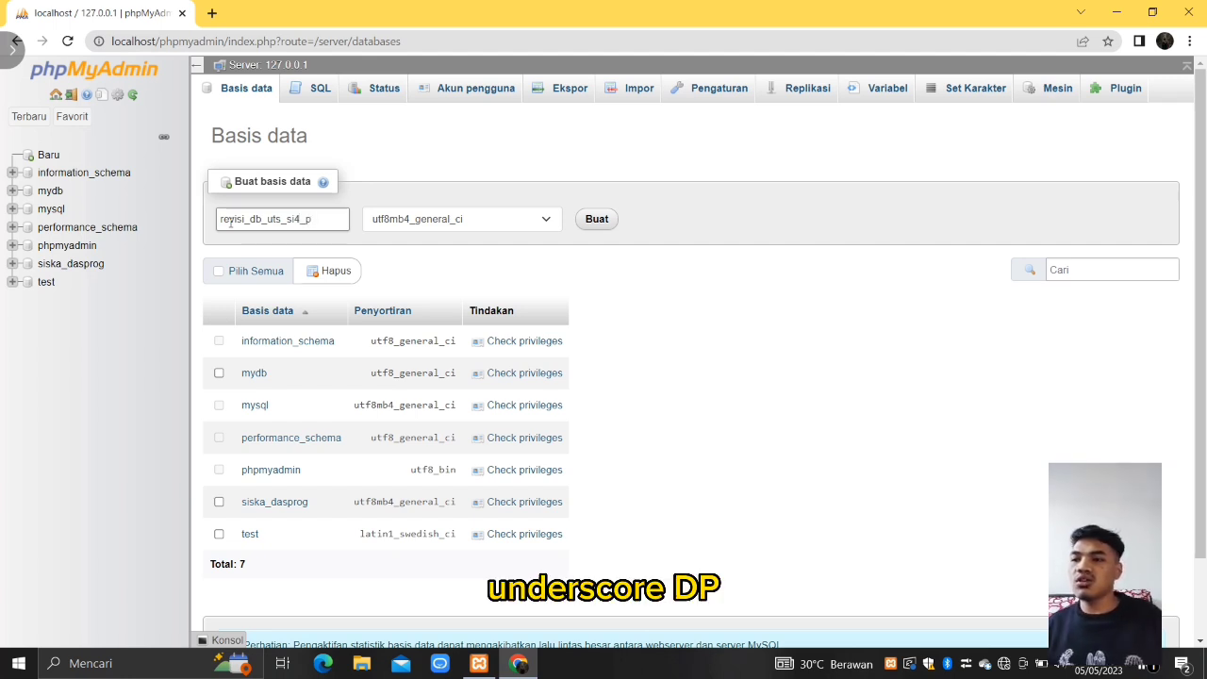
pyautogui.write('PIPL')
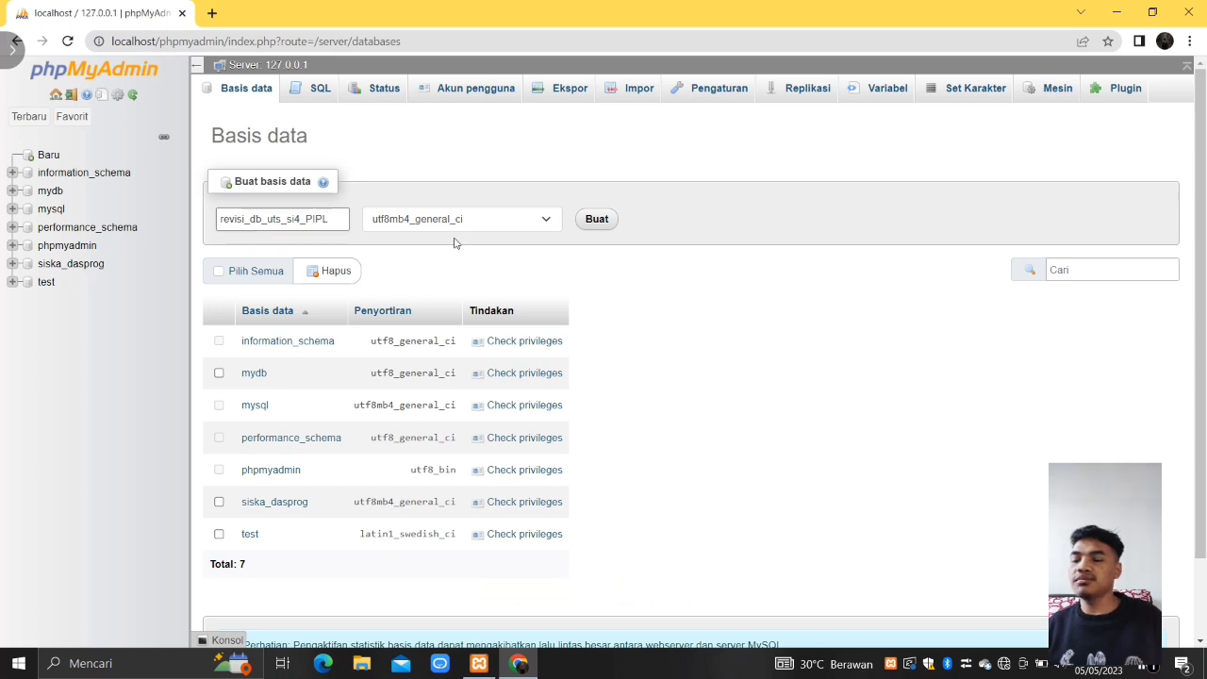
pyautogui.click(598, 220)
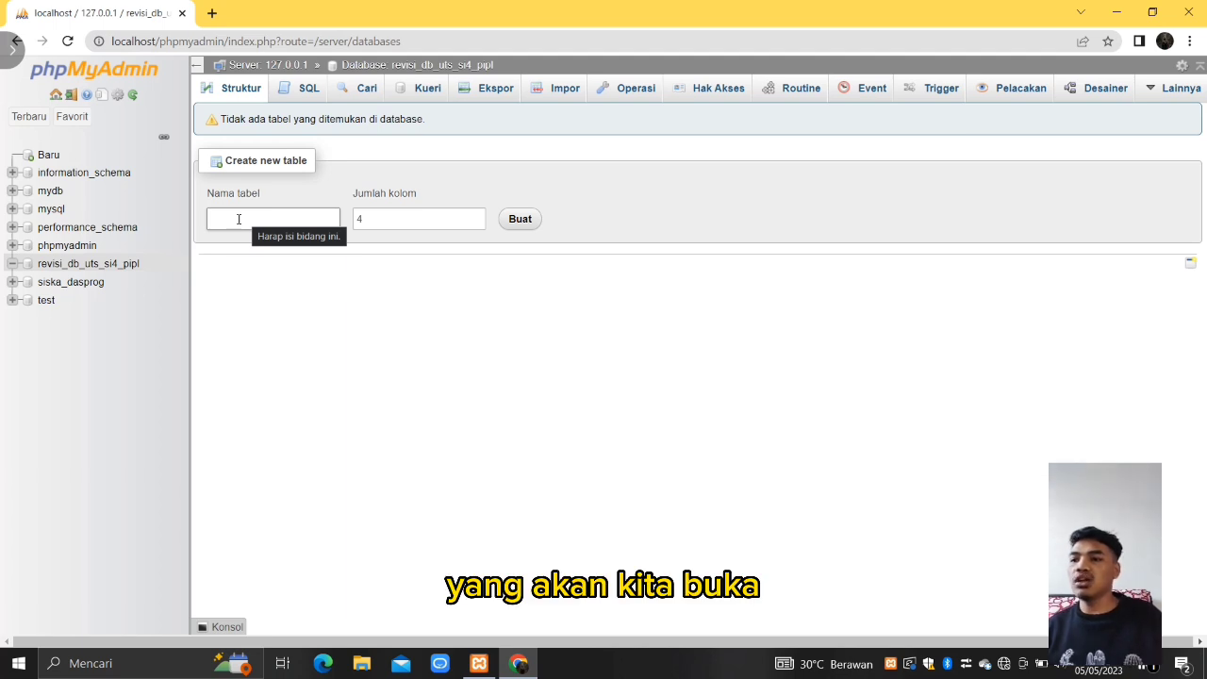
pyautogui.hotkey('ctrl', 'alt', 'c')
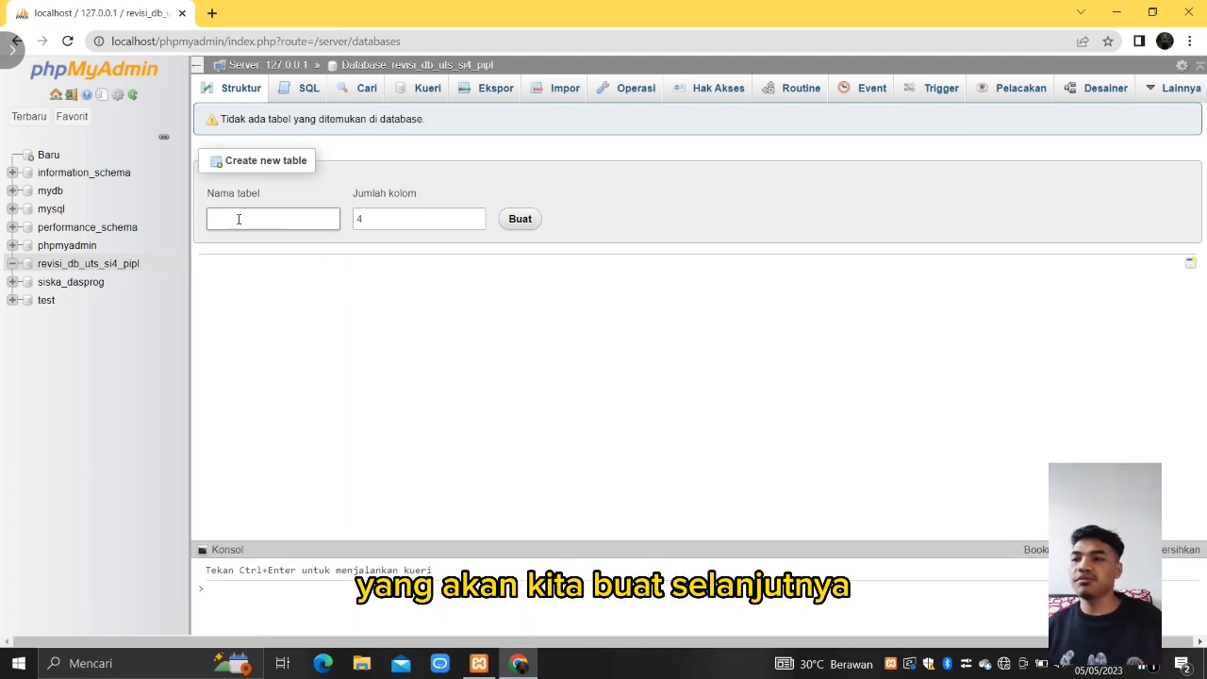
pyautogui.write('u')
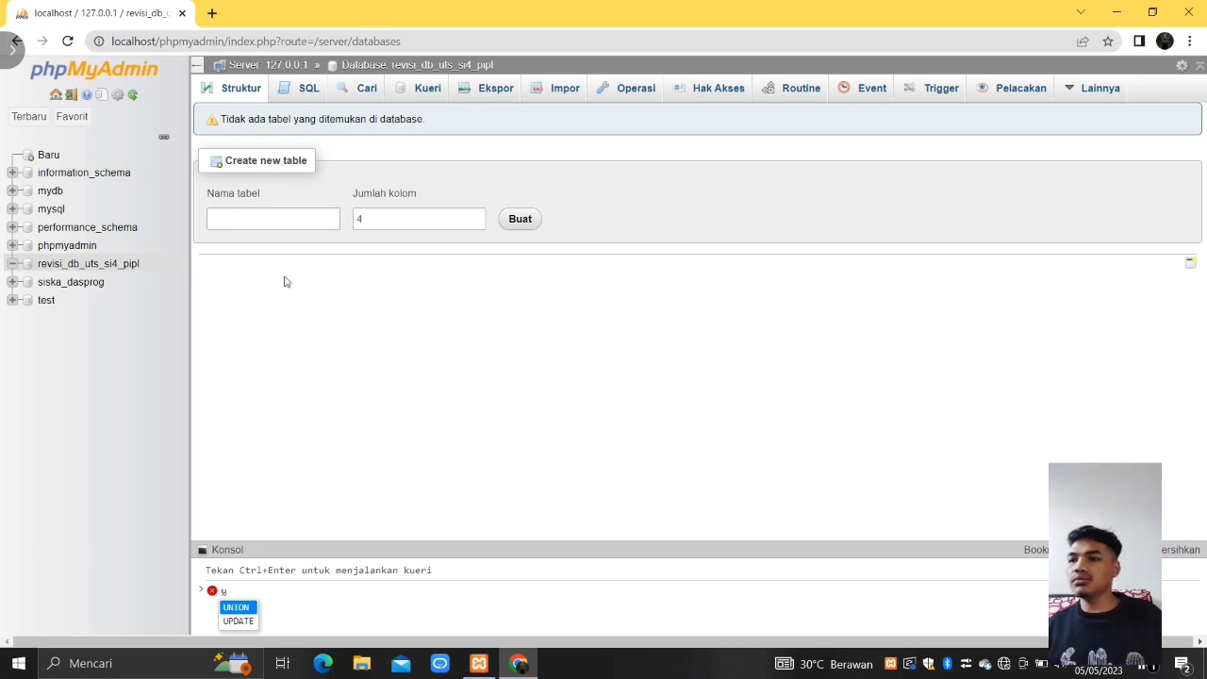
pyautogui.press('BackSpace')
# Step: Create a new table called buku with 7 columns in the revisi_db_uts_si4_pipl database
pyautogui.click(264, 211)
pyautogui.write('buku')
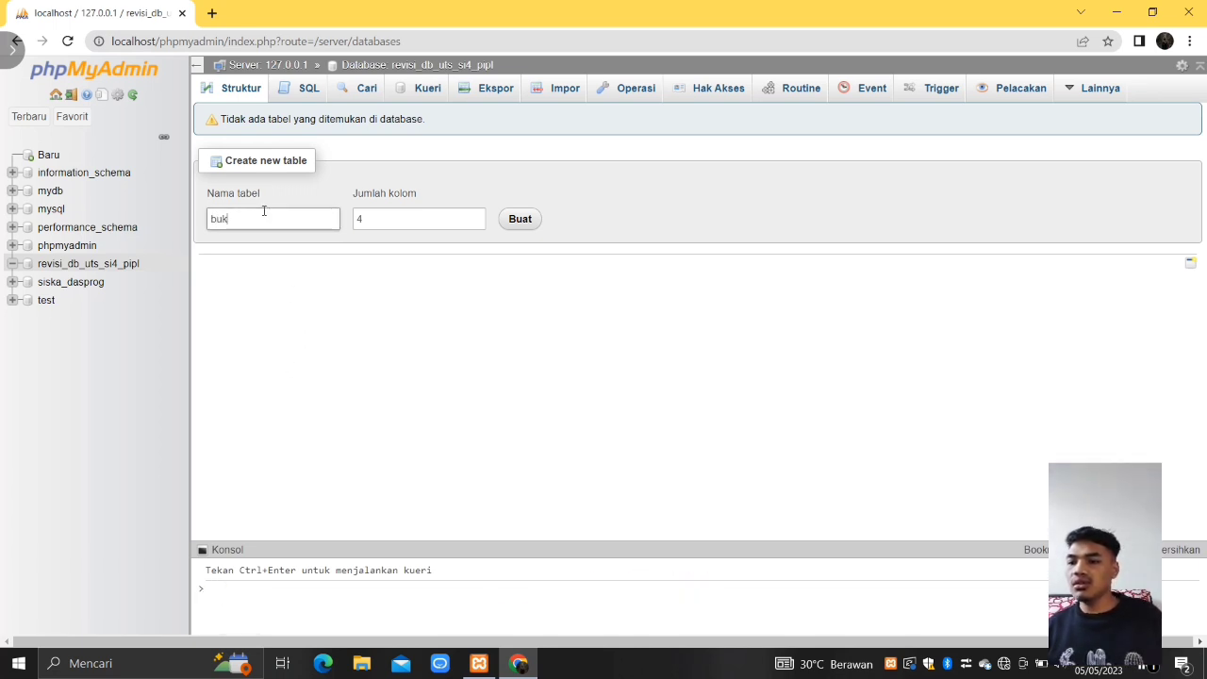
pyautogui.click(367, 220)
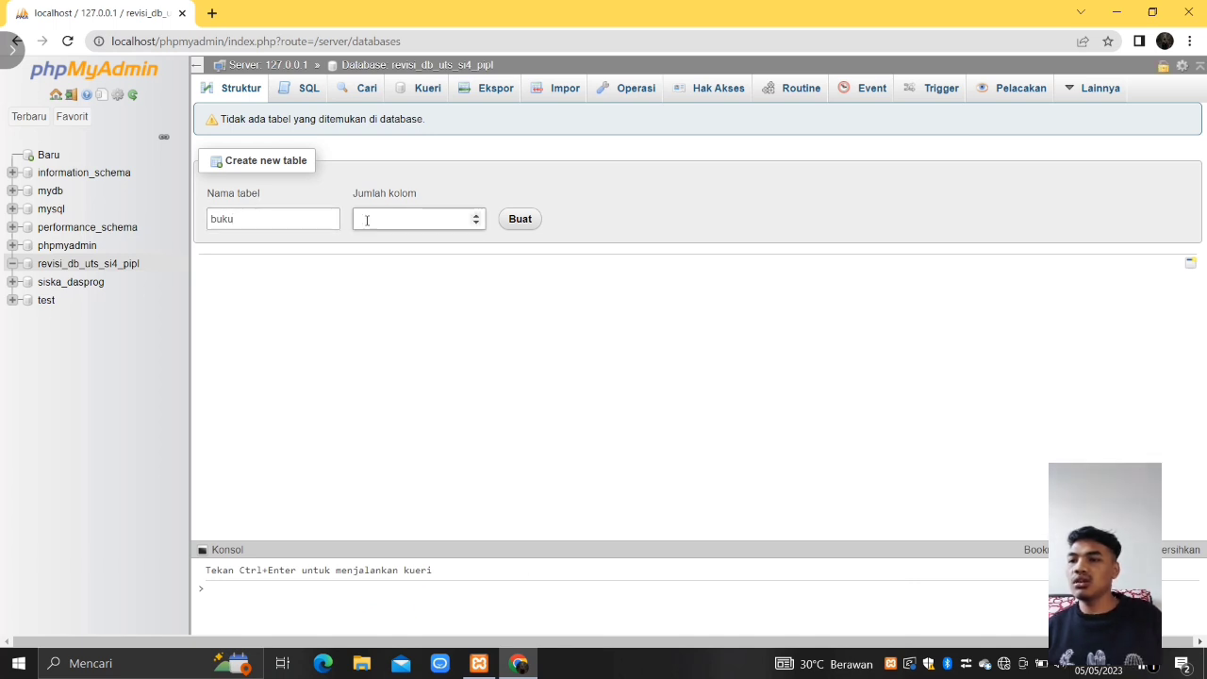
pyautogui.write('7')
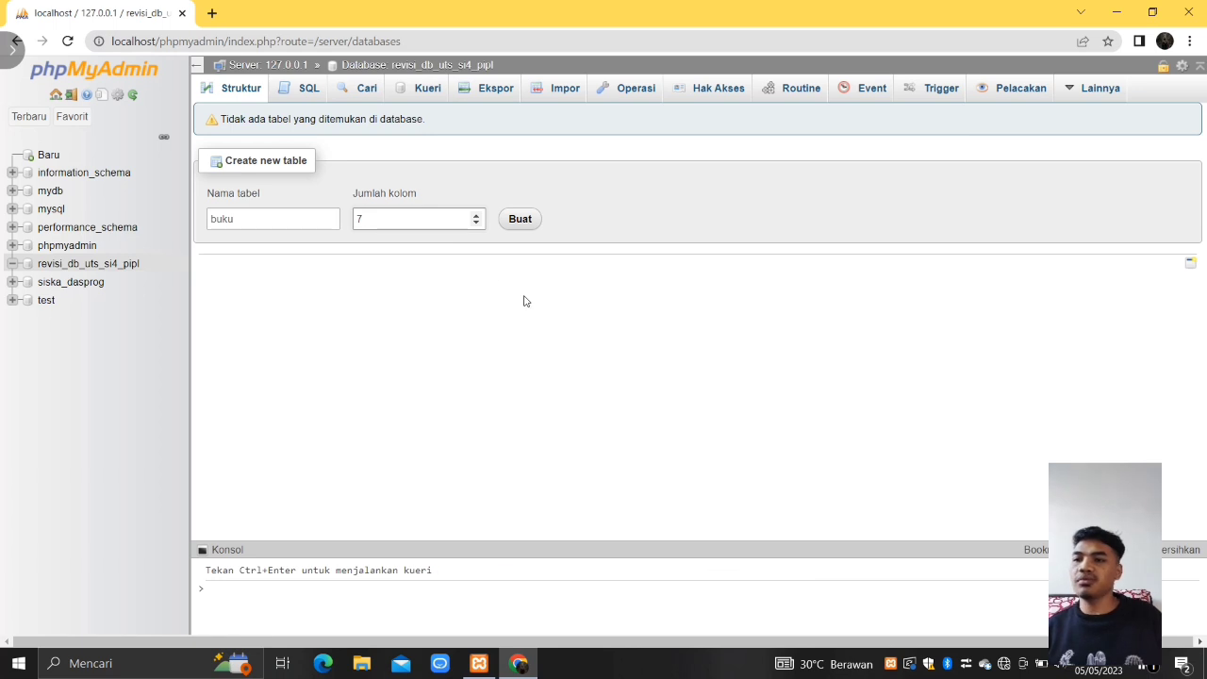
pyautogui.click(525, 227)
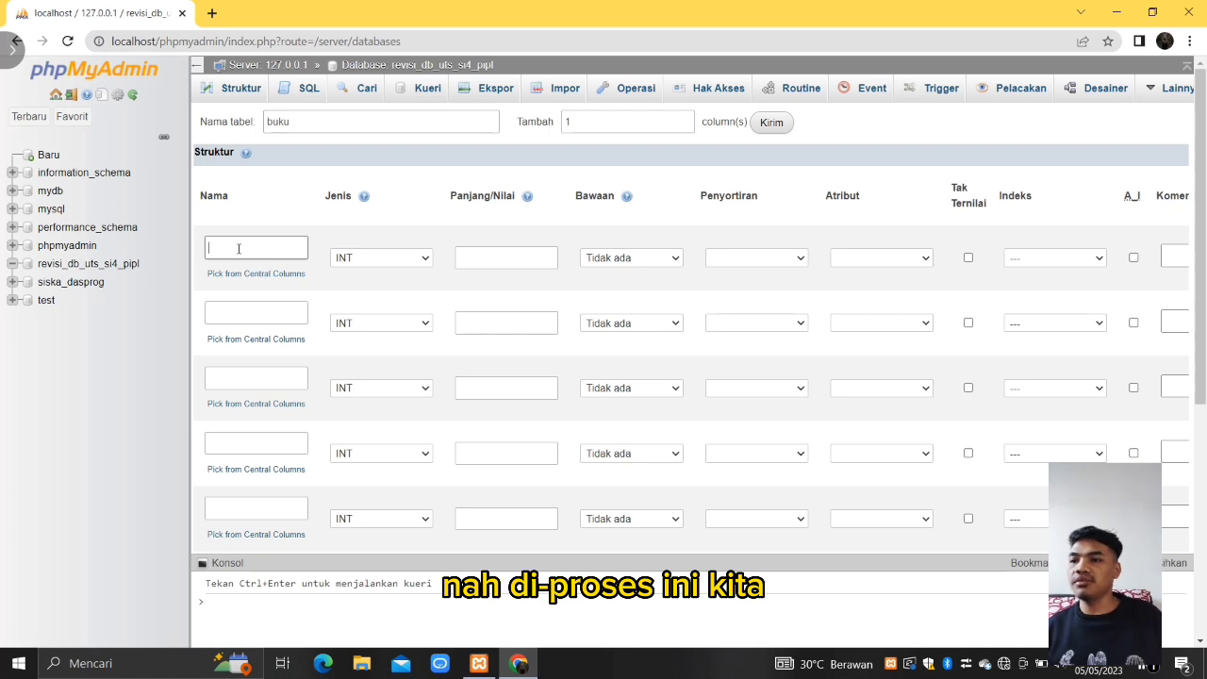
# Step: Name the first three columns of the buku table id_buku, kode_buku and judul_buku
pyautogui.write('d')
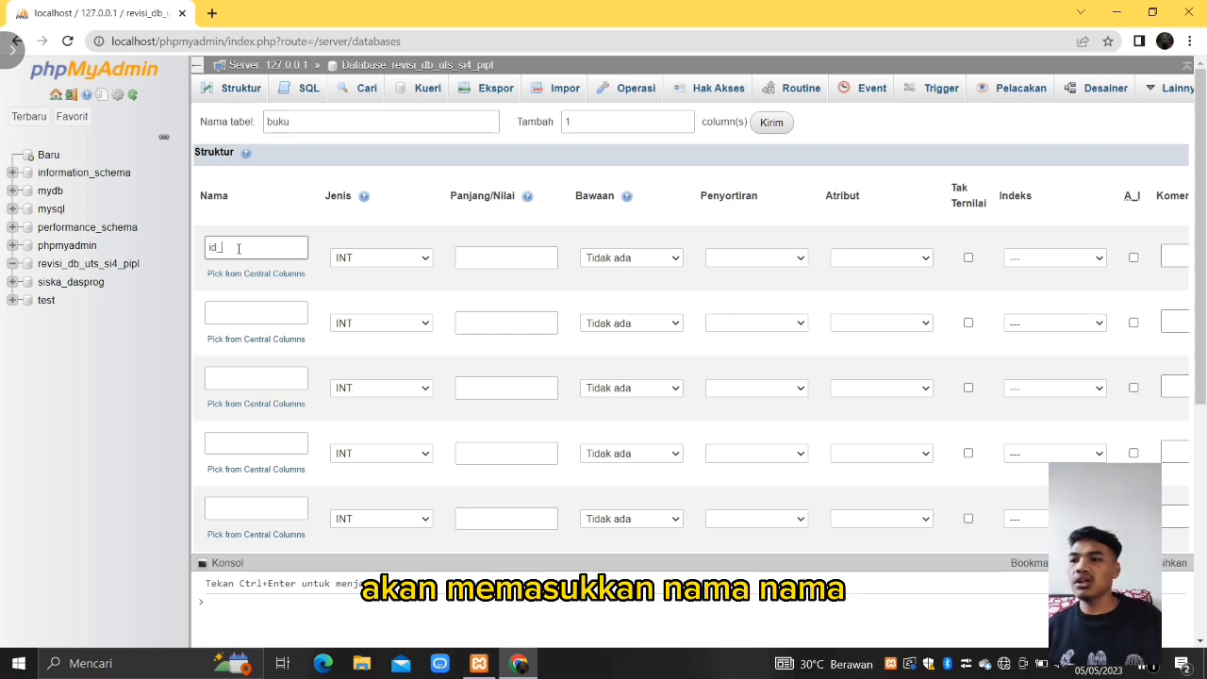
pyautogui.write('_buku')
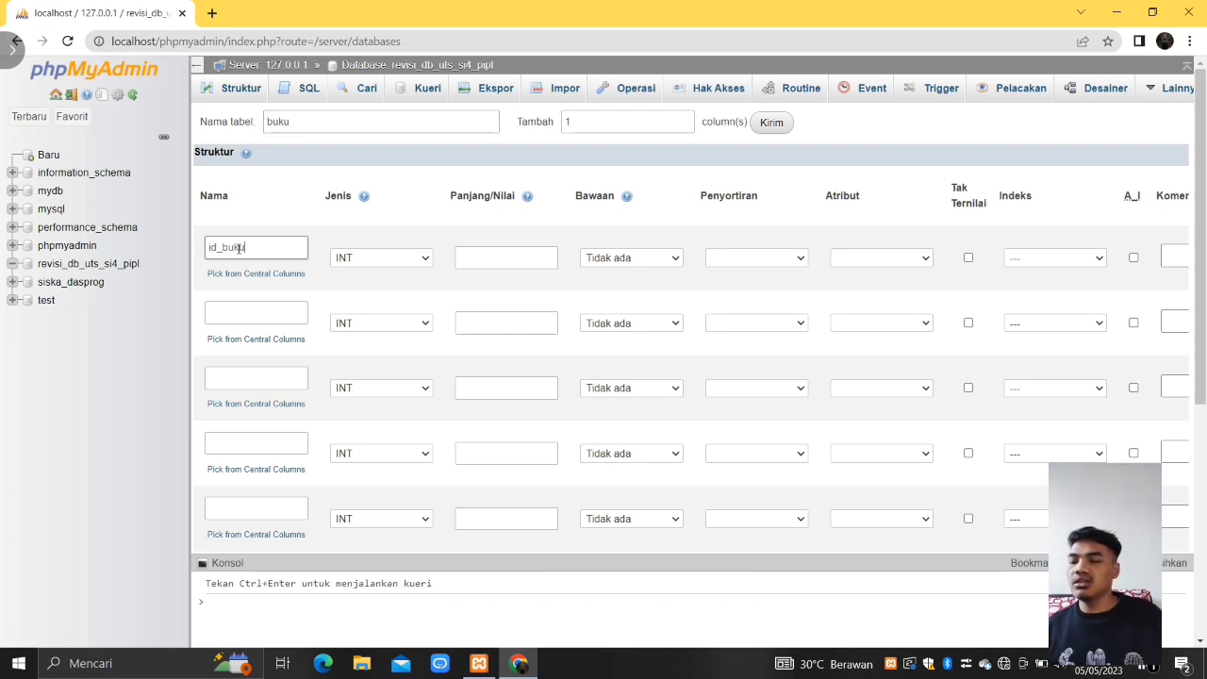
pyautogui.click(243, 306)
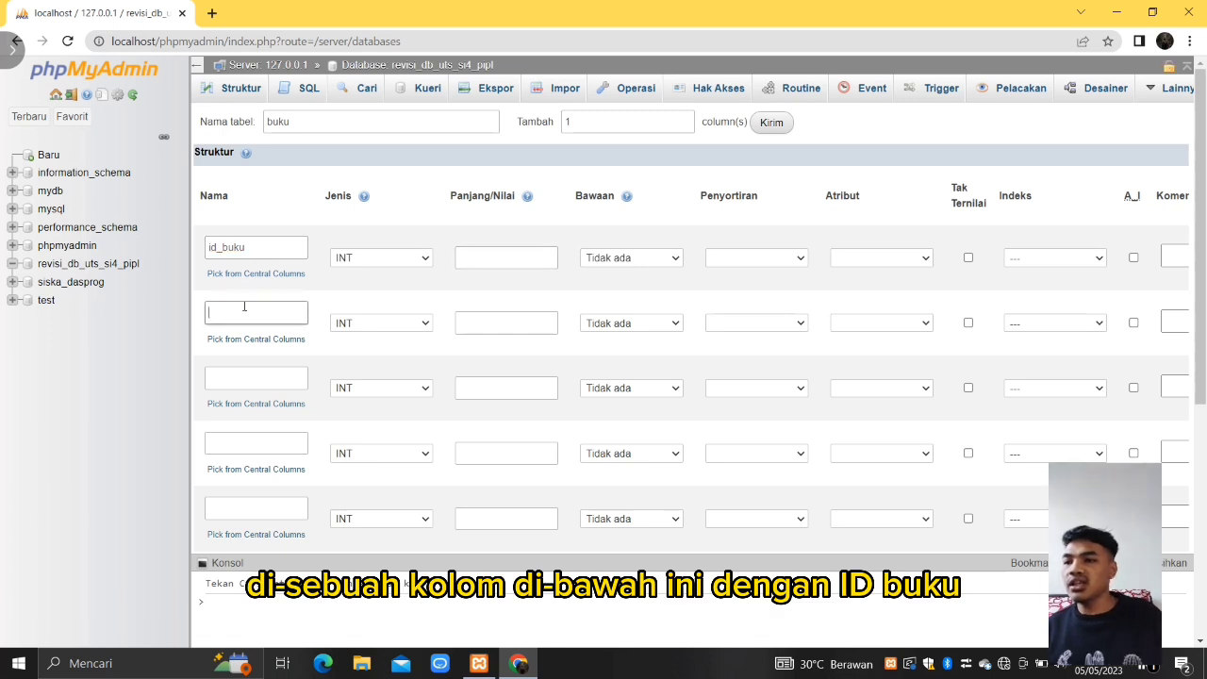
pyautogui.write('kode_buku')
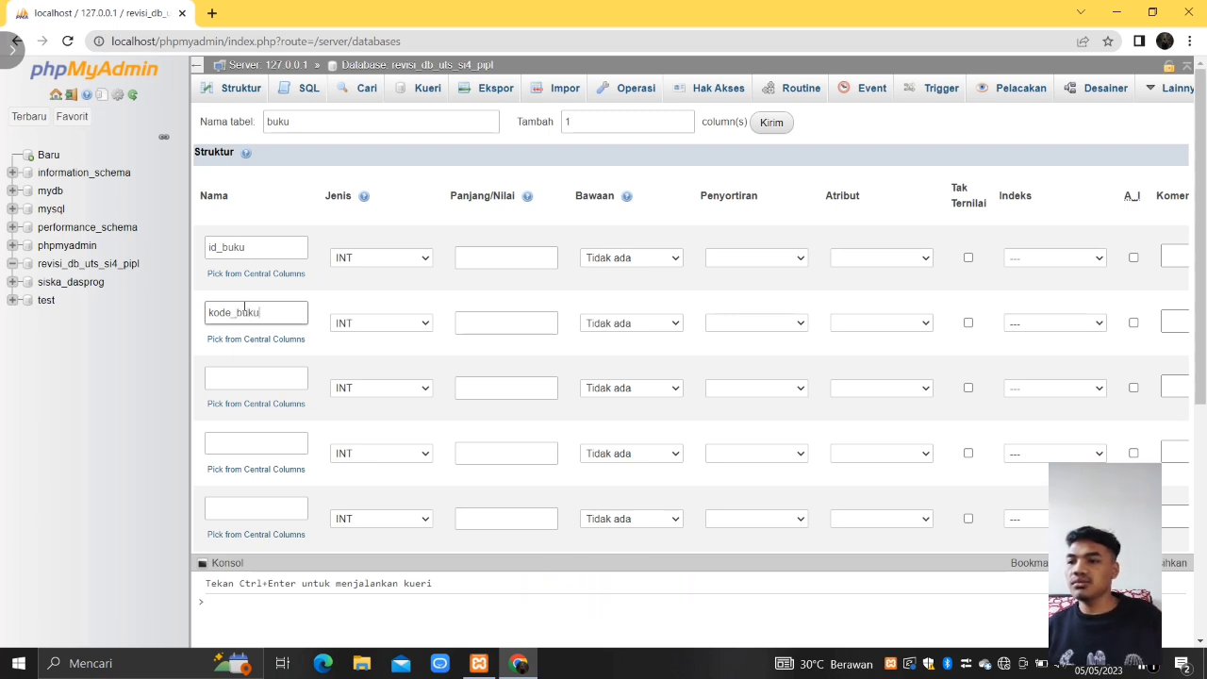
pyautogui.click(247, 377)
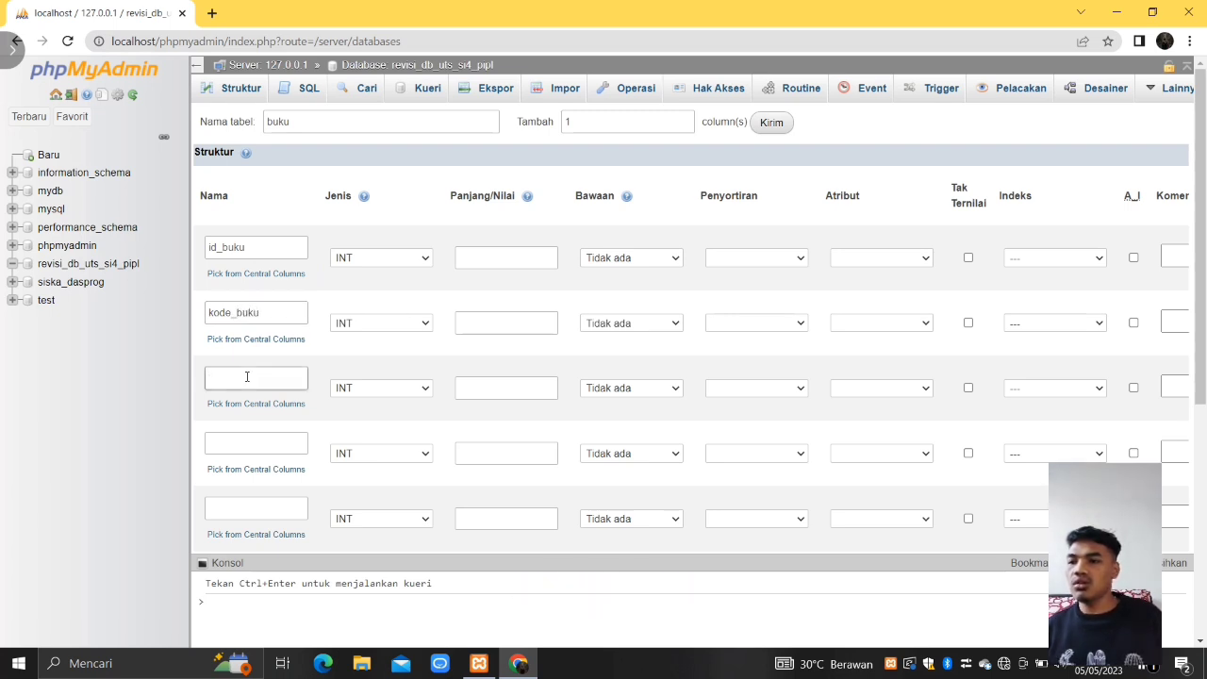
pyautogui.write('judul')
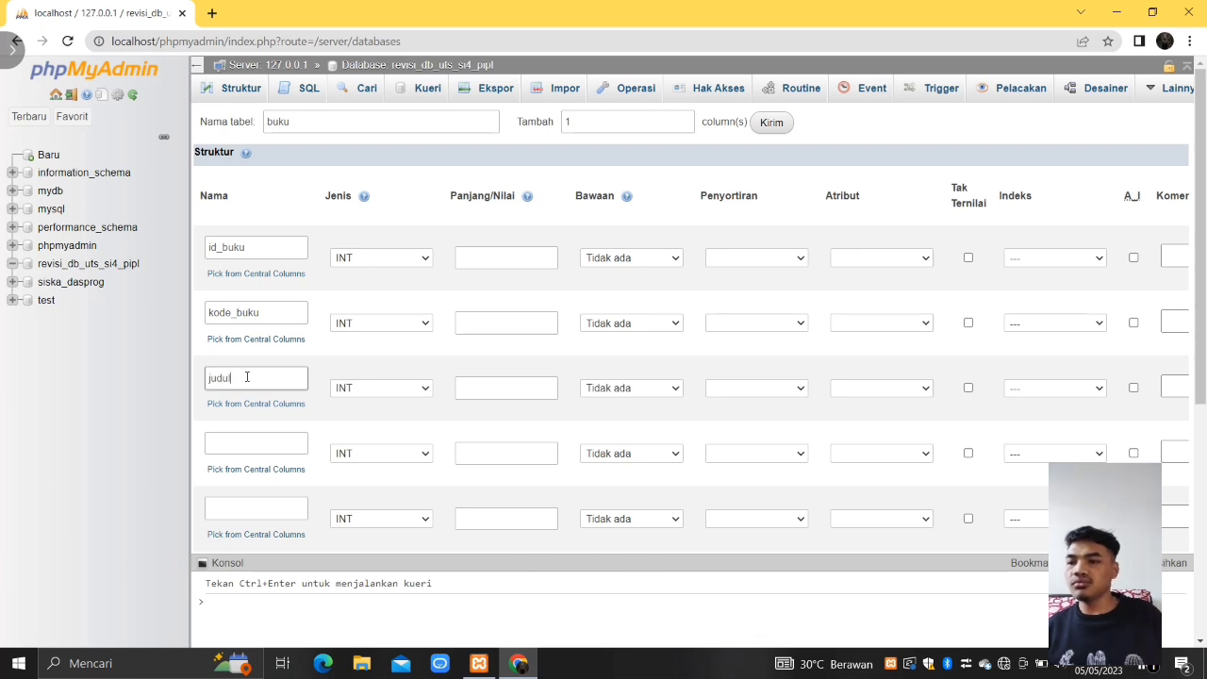
pyautogui.write('_buku')
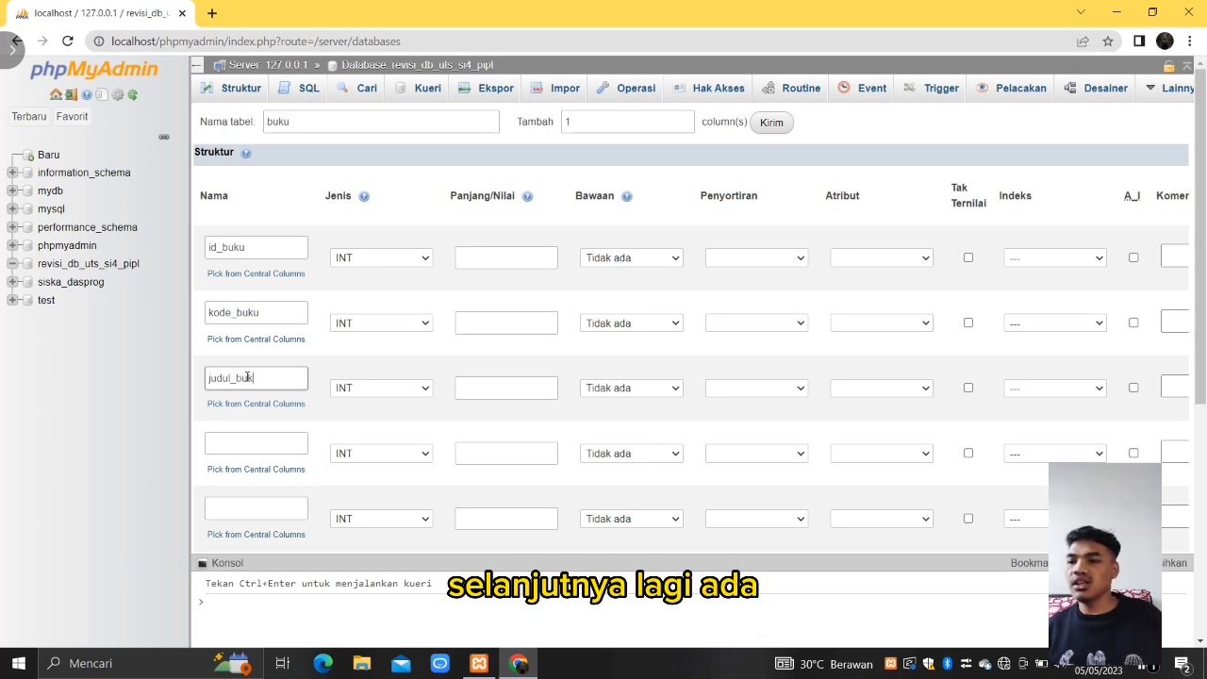
# Step: Name the fourth and fifth columns of the buku table penulis_buku and penerbit_buku
pyautogui.click(247, 420)
pyautogui.click(237, 437)
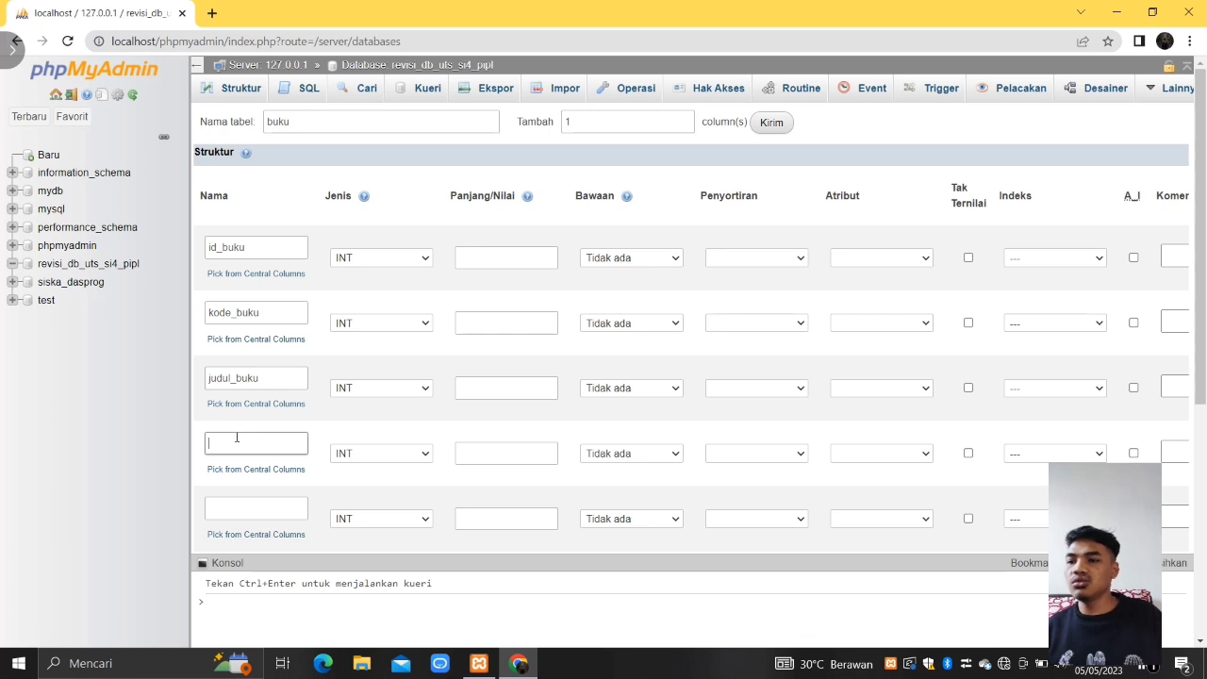
pyautogui.write('pe')
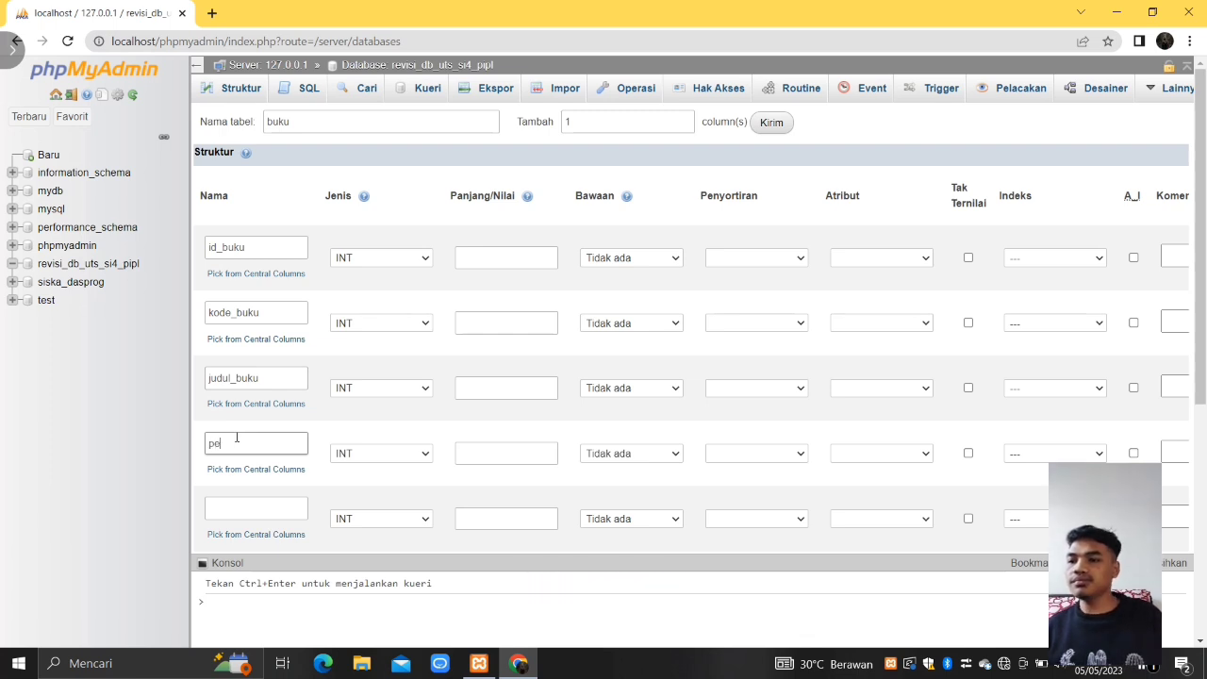
pyautogui.write('bnuli')
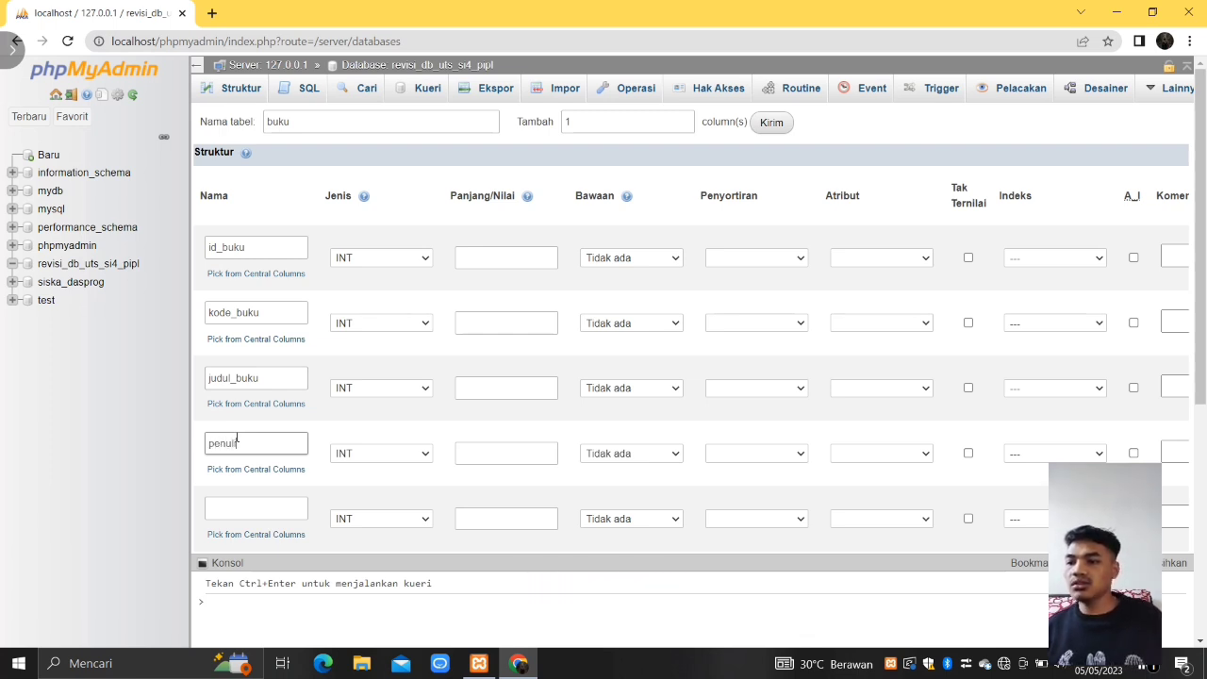
pyautogui.write('s_buku')
pyautogui.click(222, 509)
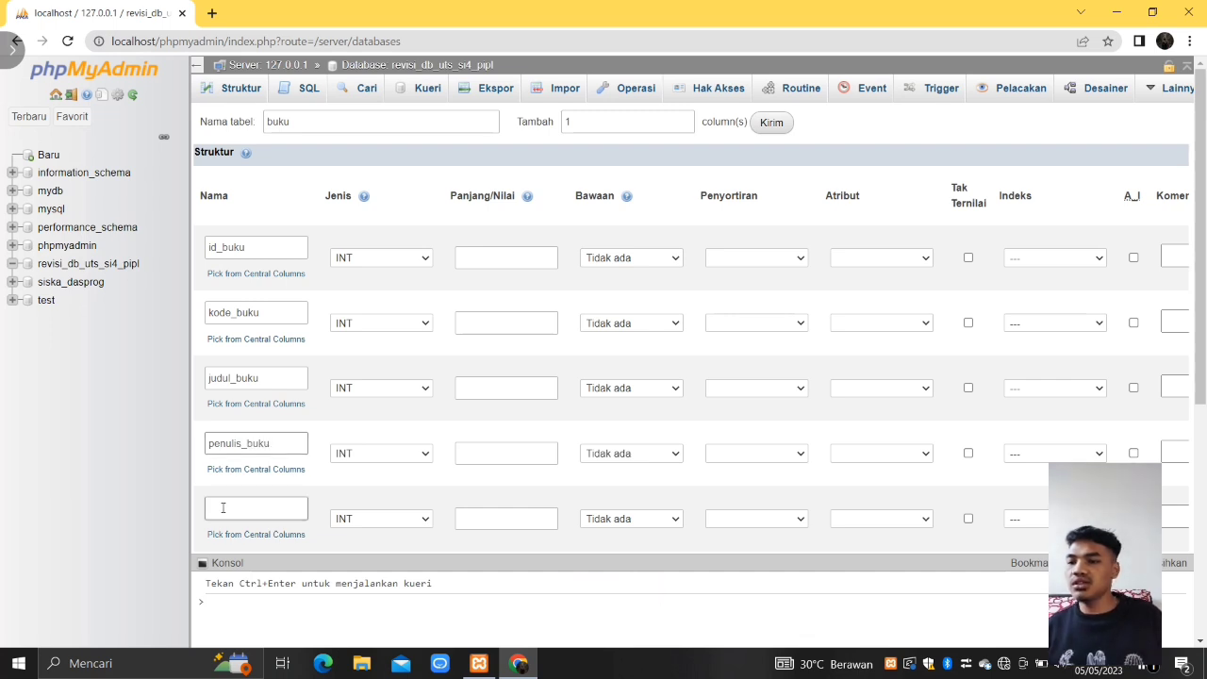
pyautogui.write('pe')
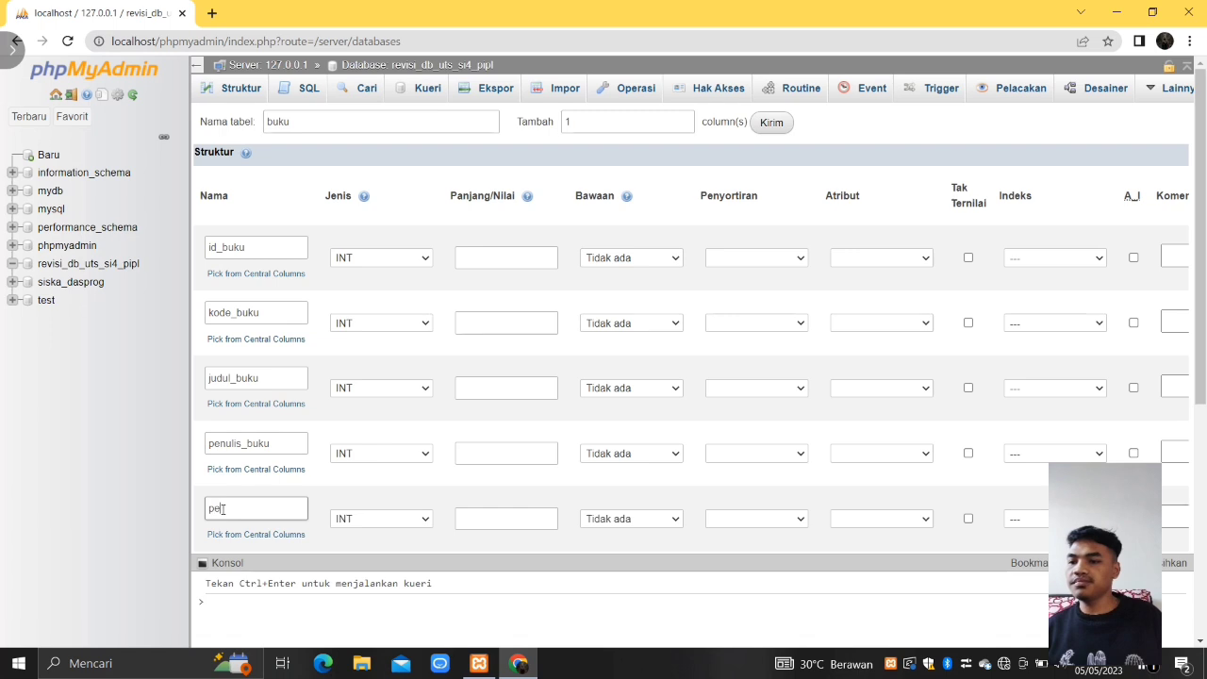
pyautogui.write('nerbit')
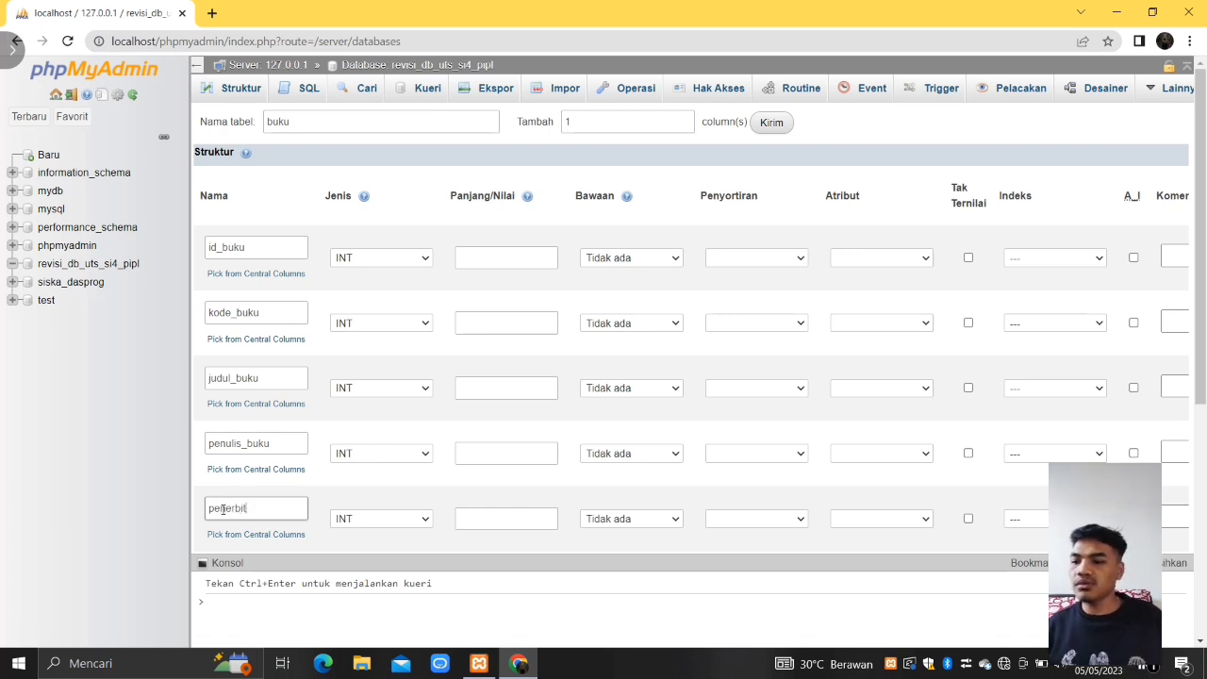
pyautogui.write('_buku')
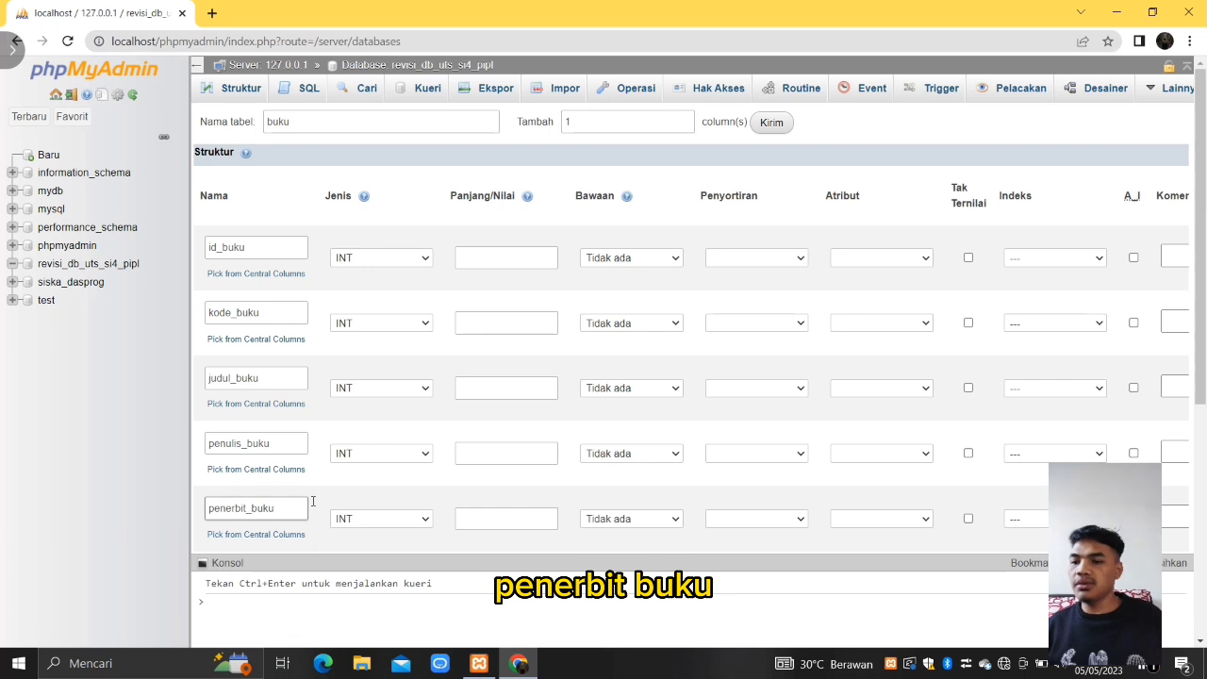
# Step: Name the sixth column of the buku table tahun_penerbit
pyautogui.scroll(-2, 321, 499)
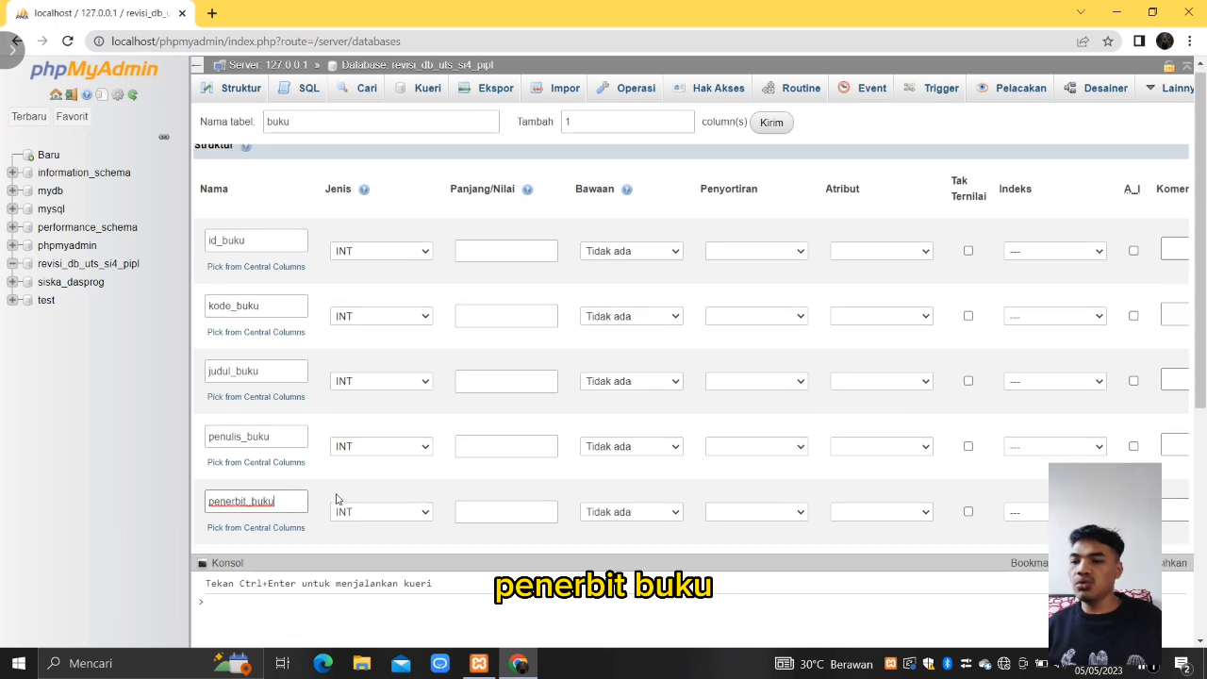
pyautogui.click(256, 431)
pyautogui.write('tahun')
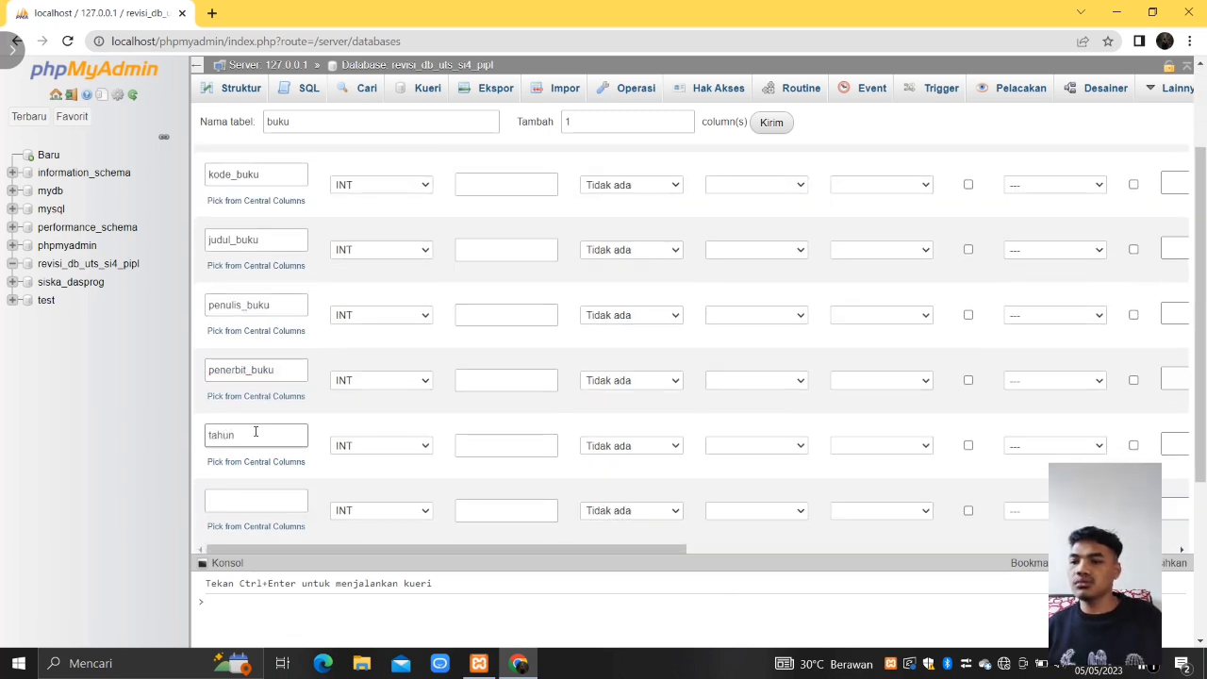
pyautogui.write('_p')
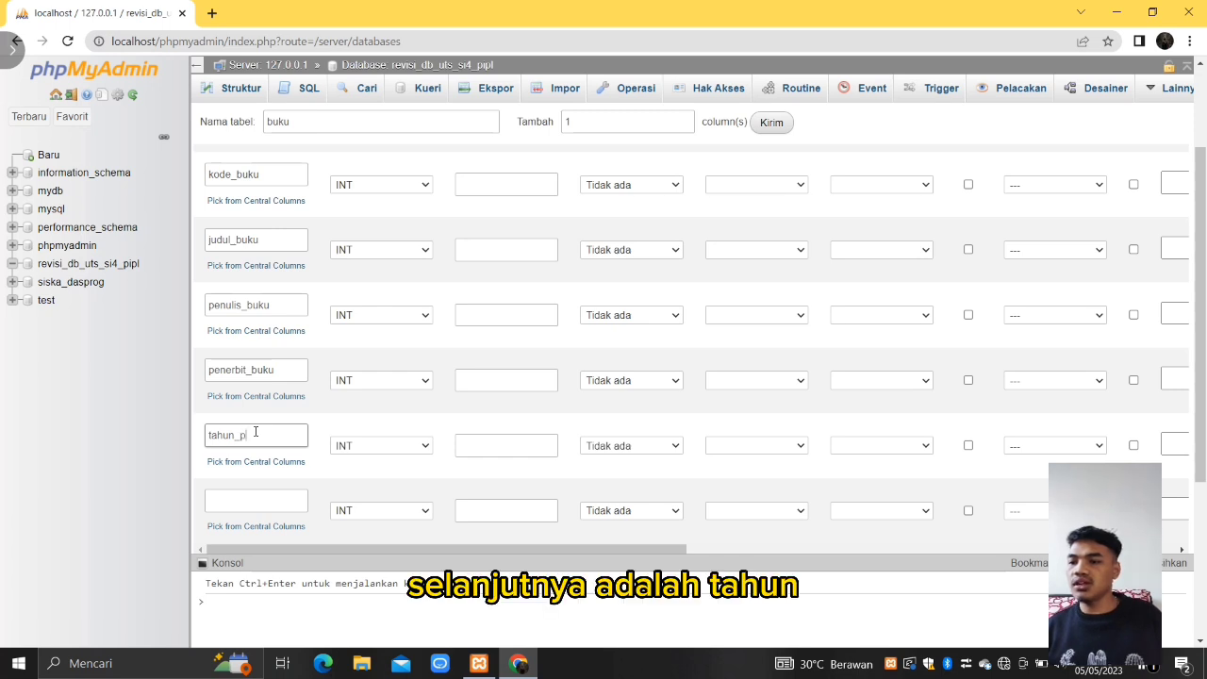
pyautogui.write('enerbit')
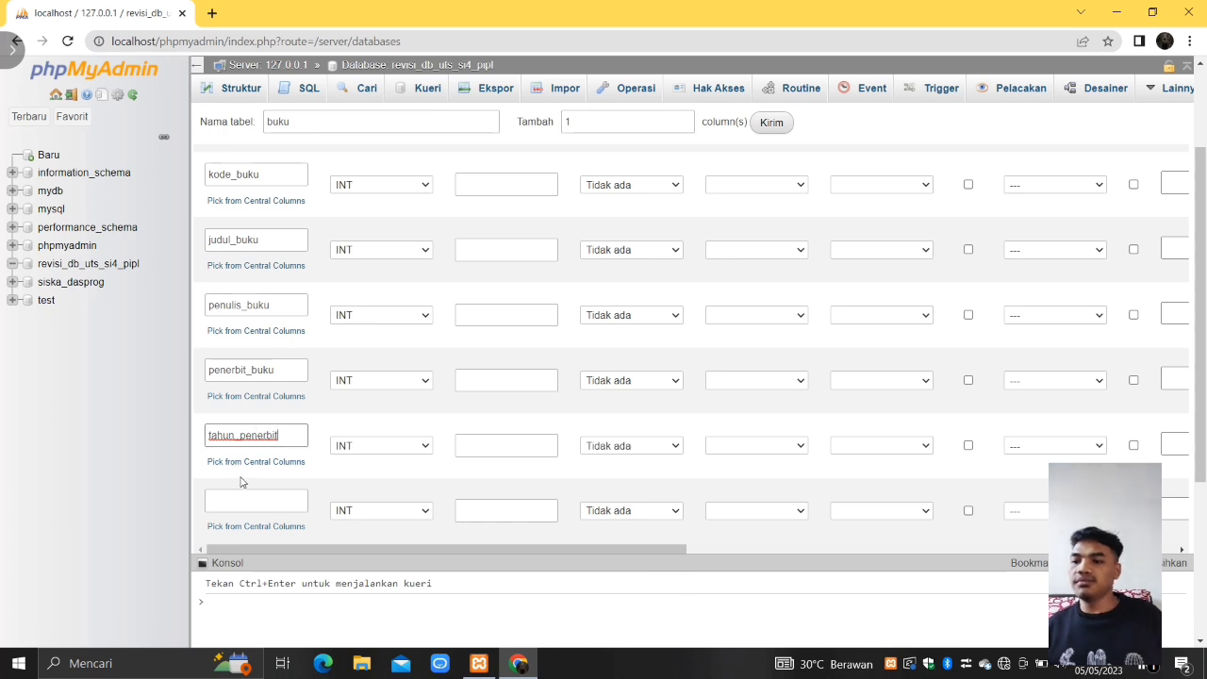
# Step: Name the seventh column of the buku table stok
pyautogui.click(262, 496)
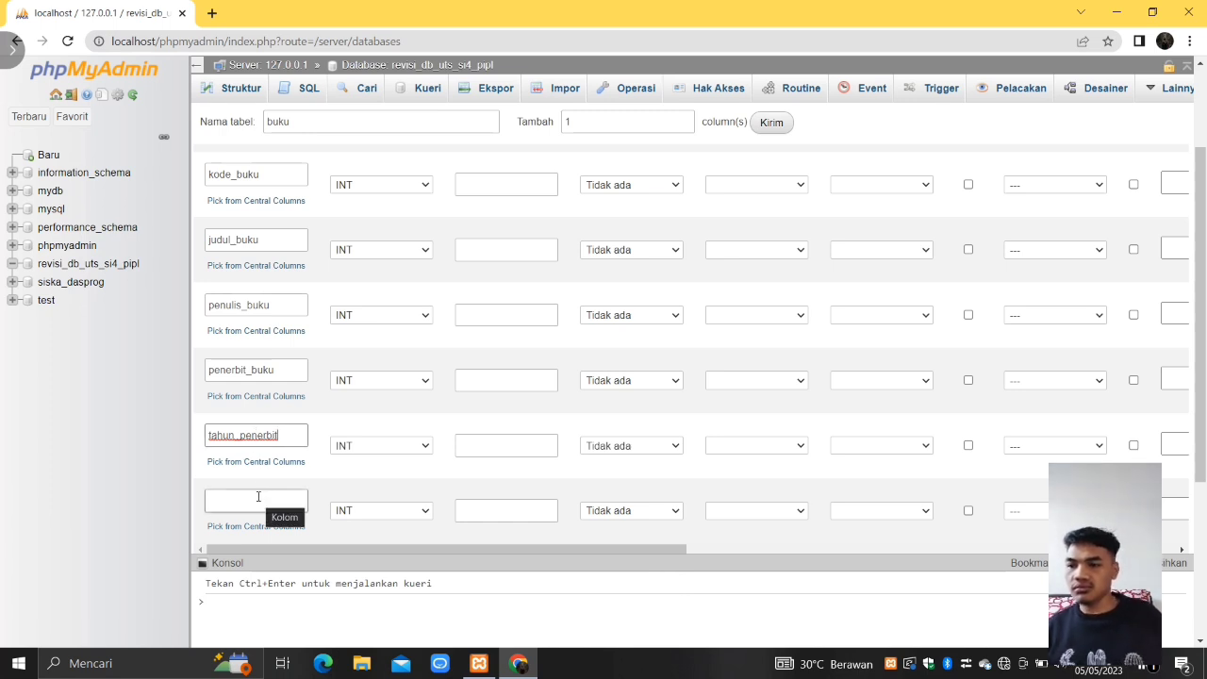
pyautogui.click(251, 501)
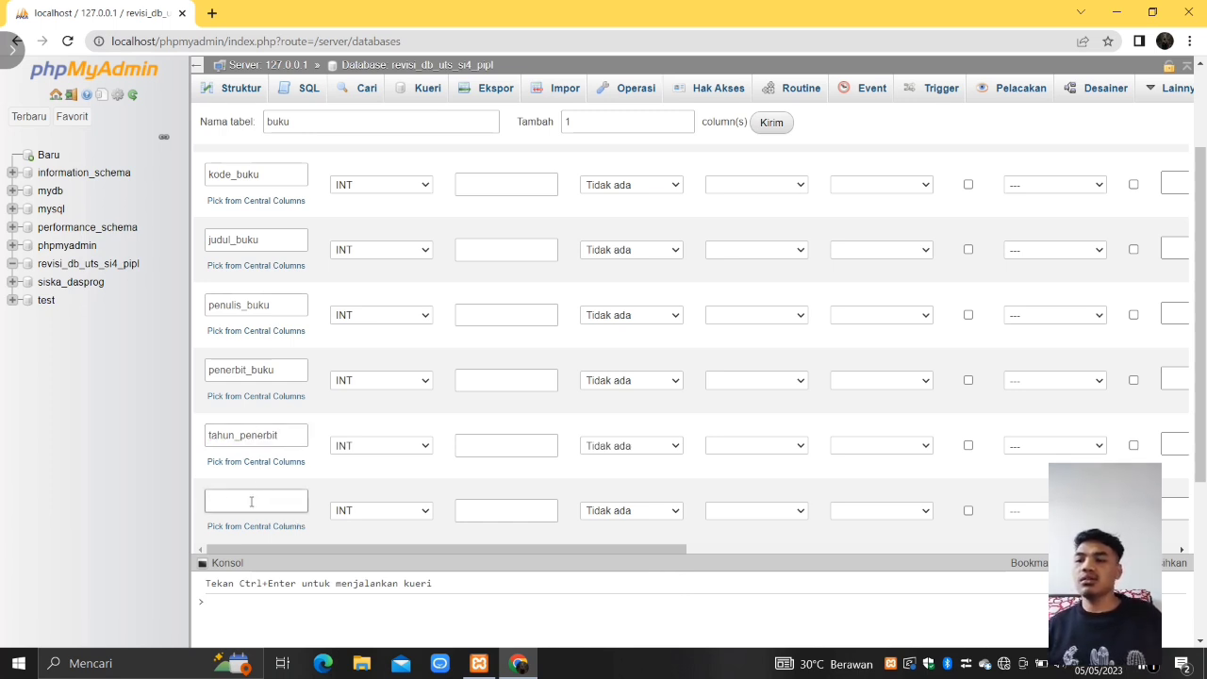
pyautogui.write('stock')
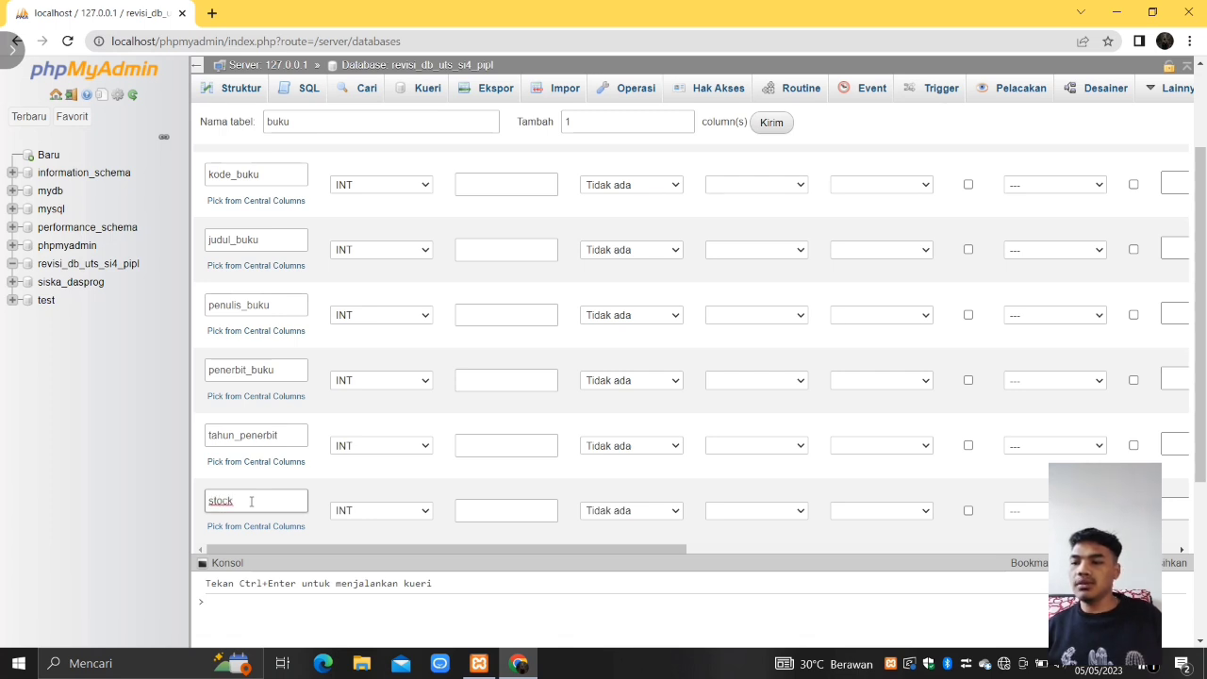
pyautogui.press('BackSpace')
pyautogui.press('BackSpace')
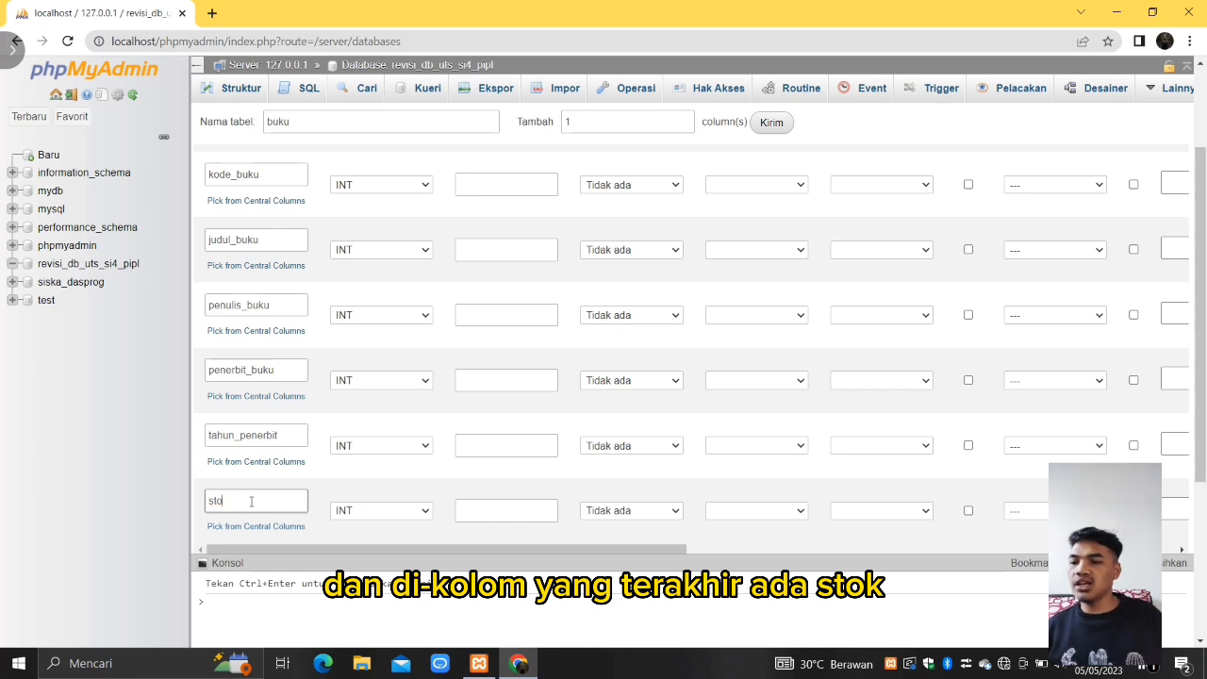
pyautogui.write('k')
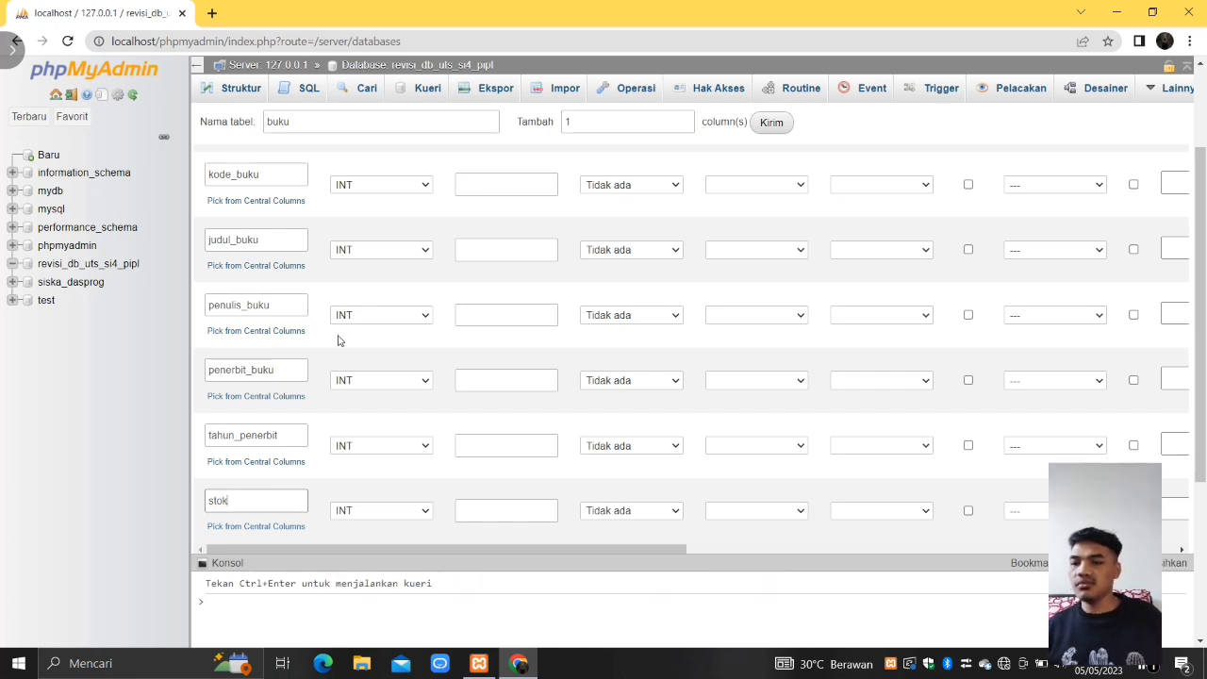
# Step: Set the length of the id_buku column to 11
pyautogui.scroll(3, 339, 339)
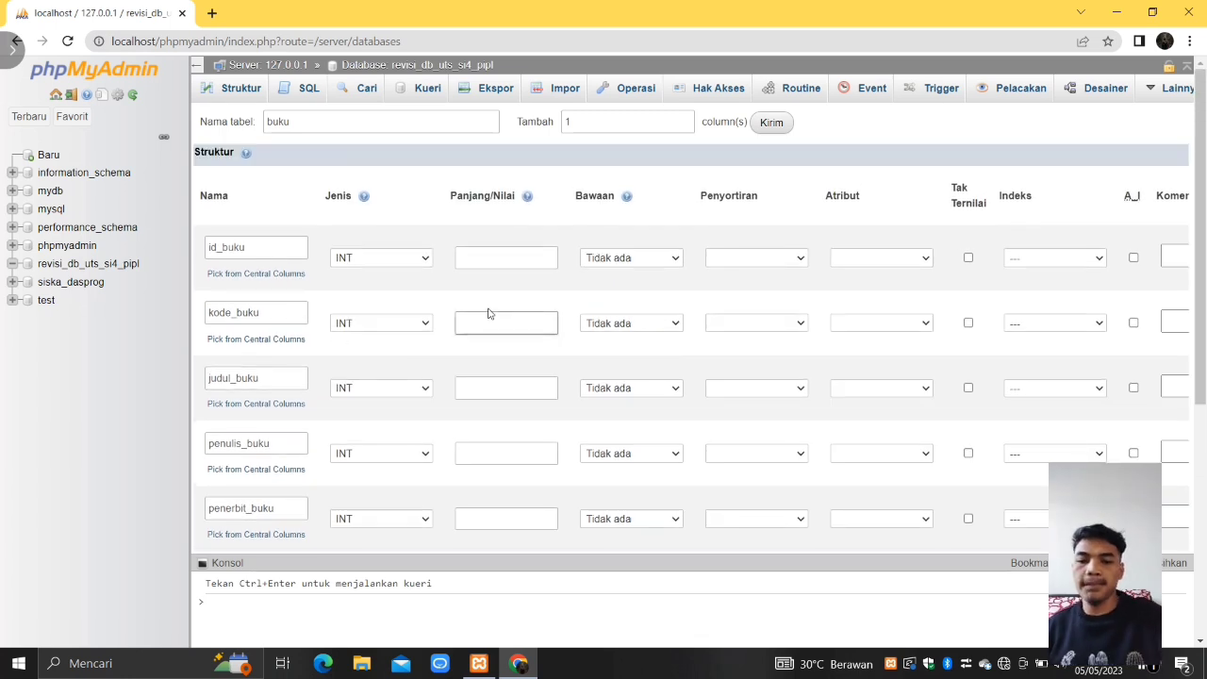
pyautogui.click(524, 258)
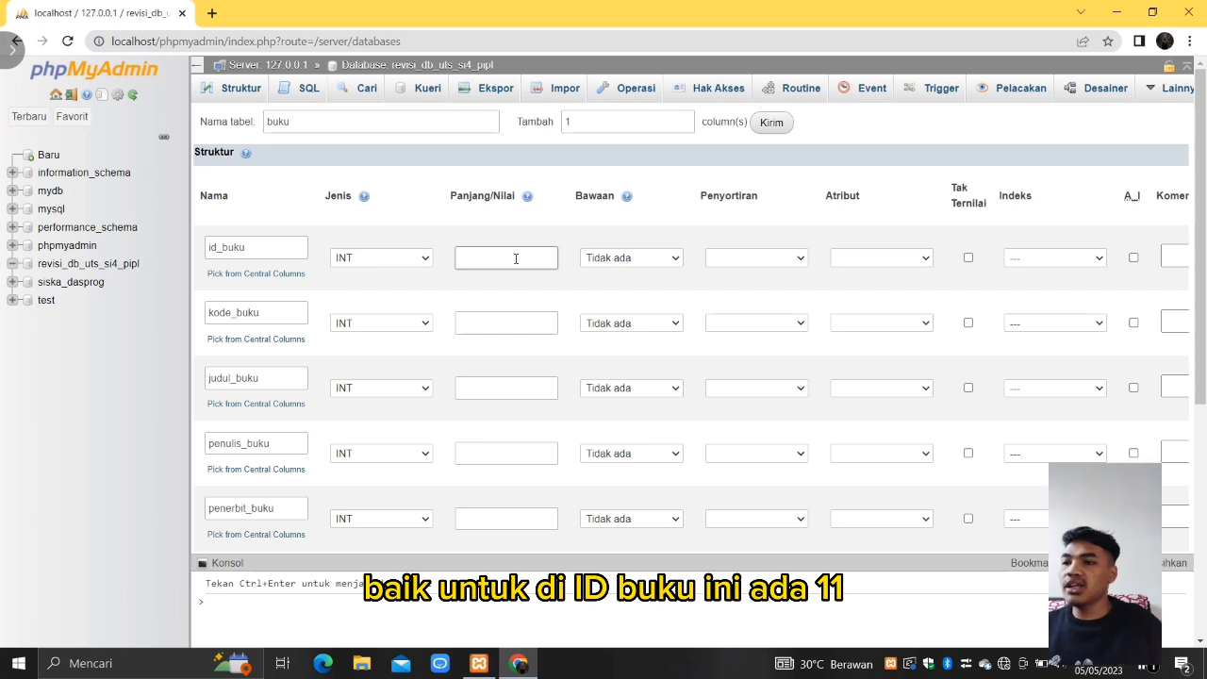
pyautogui.write('11')
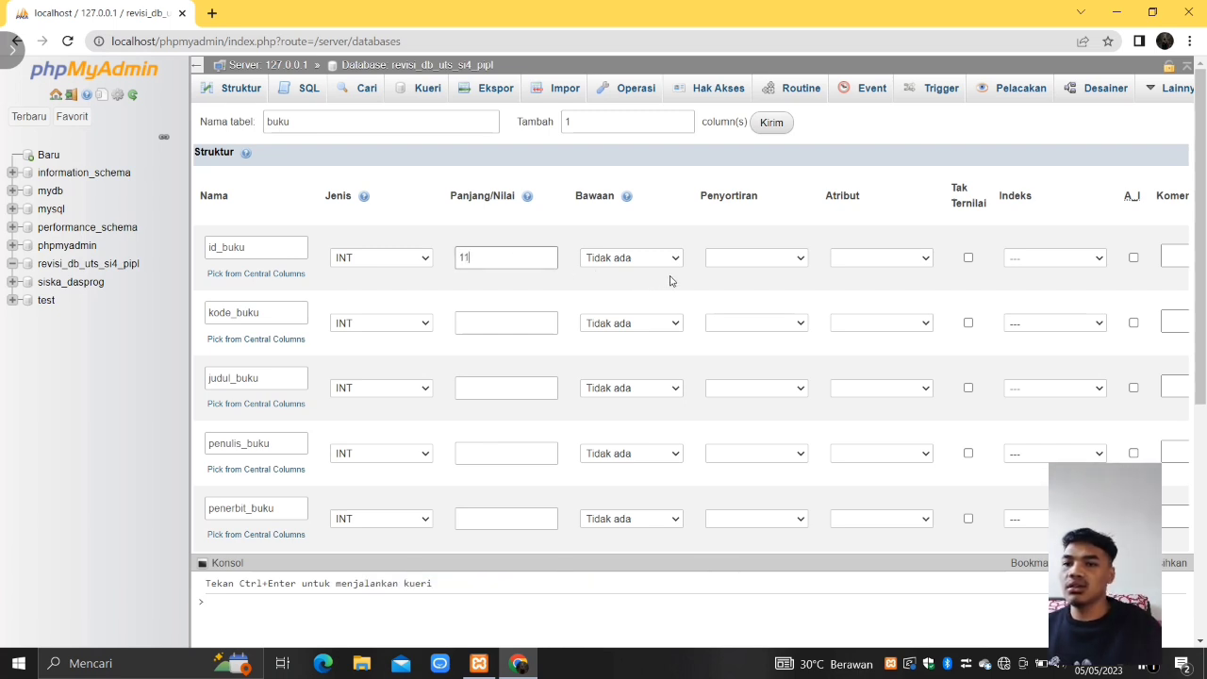
# Step: Give the id_buku column a PRIMARY index and mark it as allowing null values (Tak Ternilai)
pyautogui.click(1101, 264)
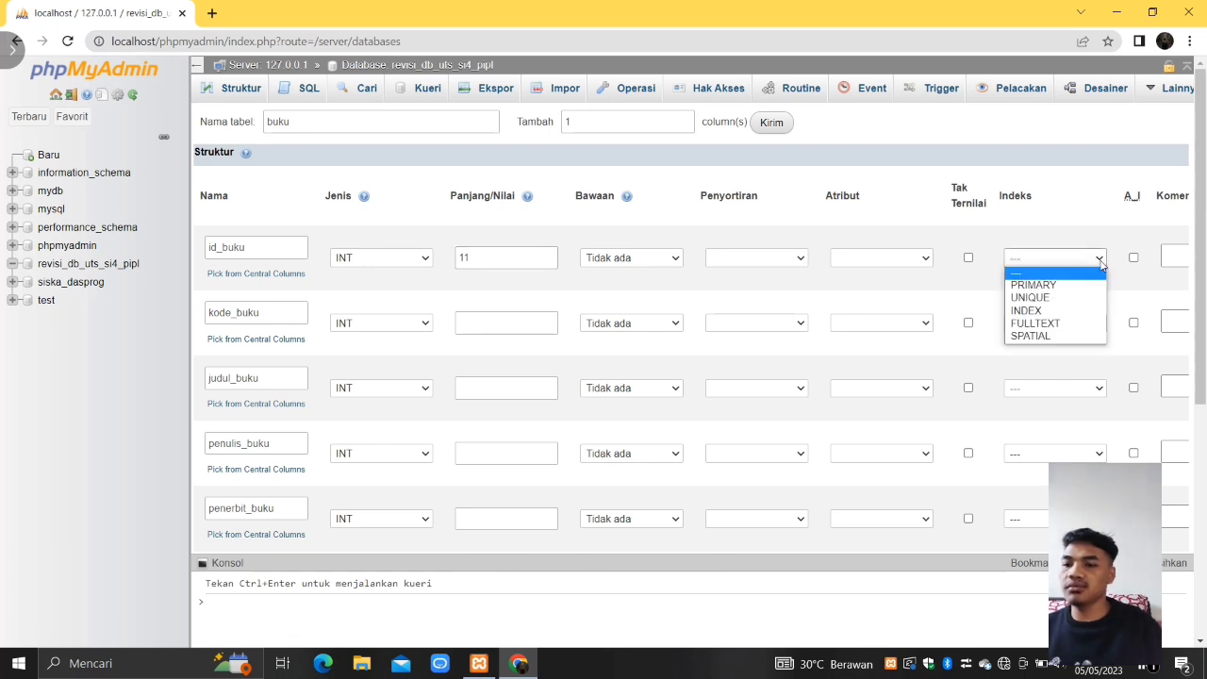
pyautogui.click(1058, 288)
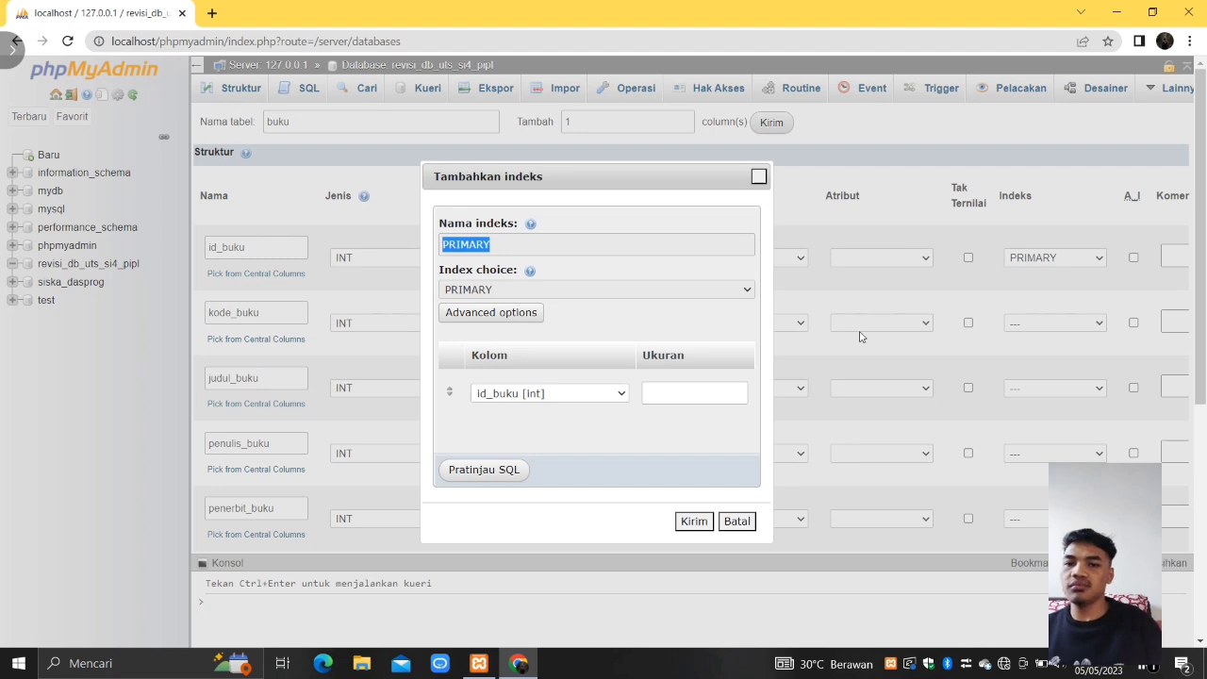
pyautogui.click(699, 526)
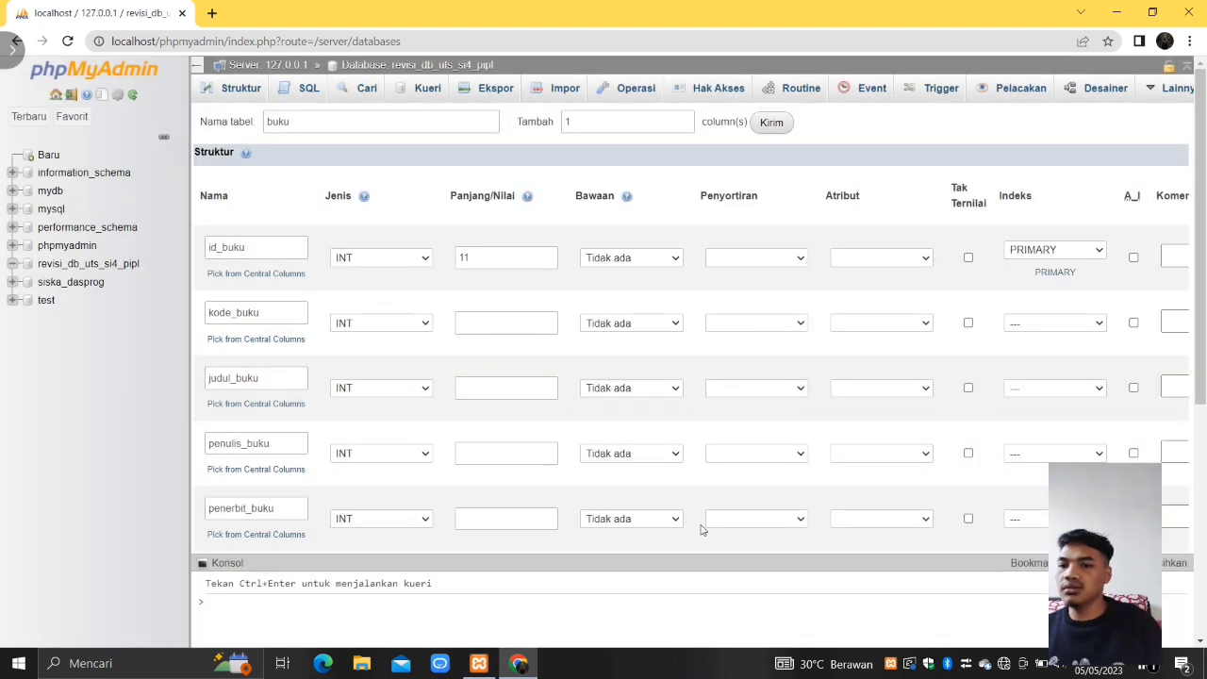
pyautogui.click(968, 258)
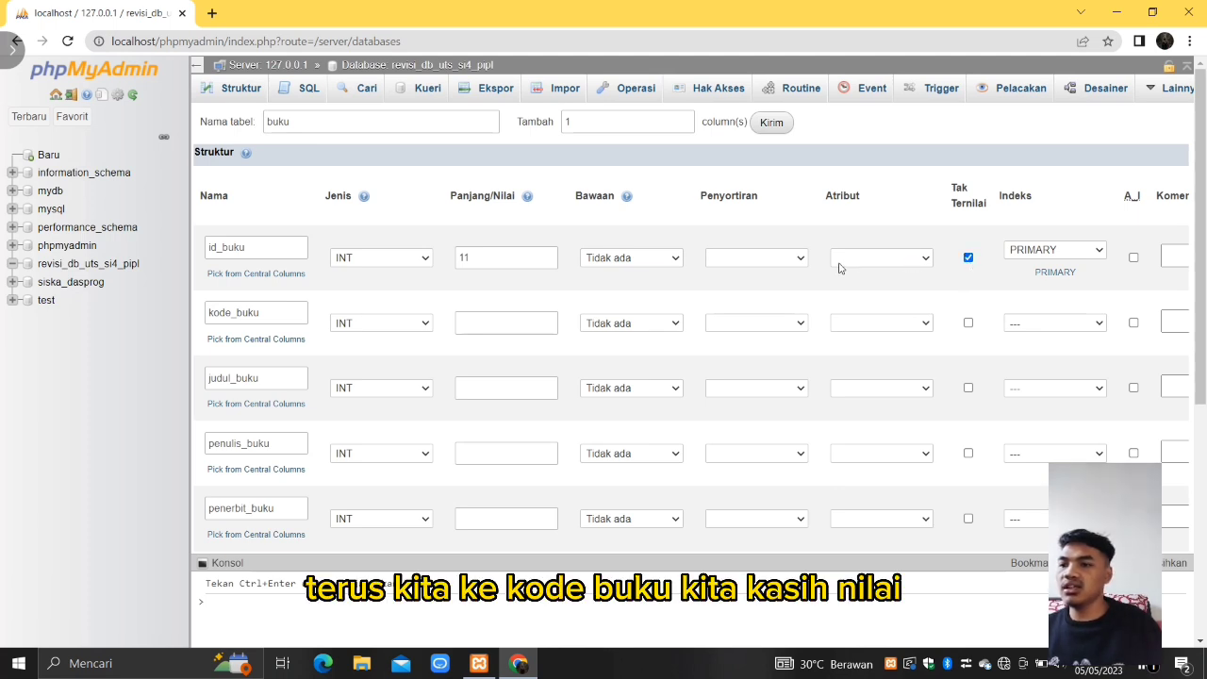
# Step: Set the kode_buku column to type CHAR with a length of 5
pyautogui.click(494, 316)
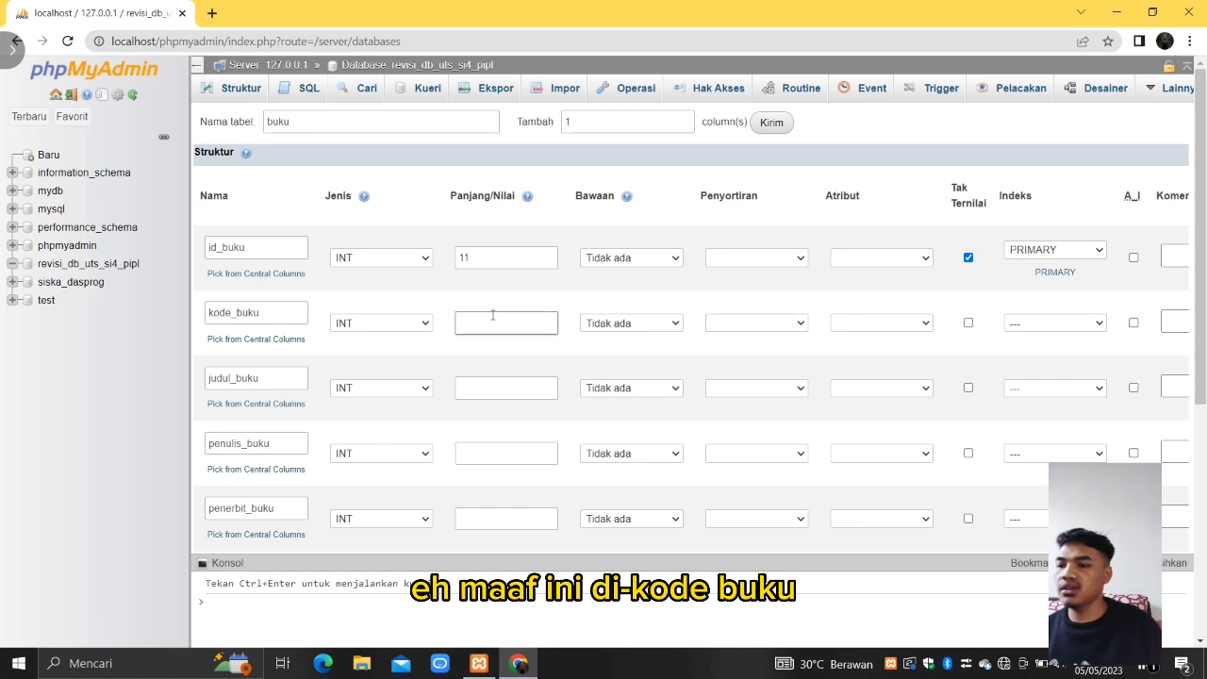
pyautogui.click(388, 324)
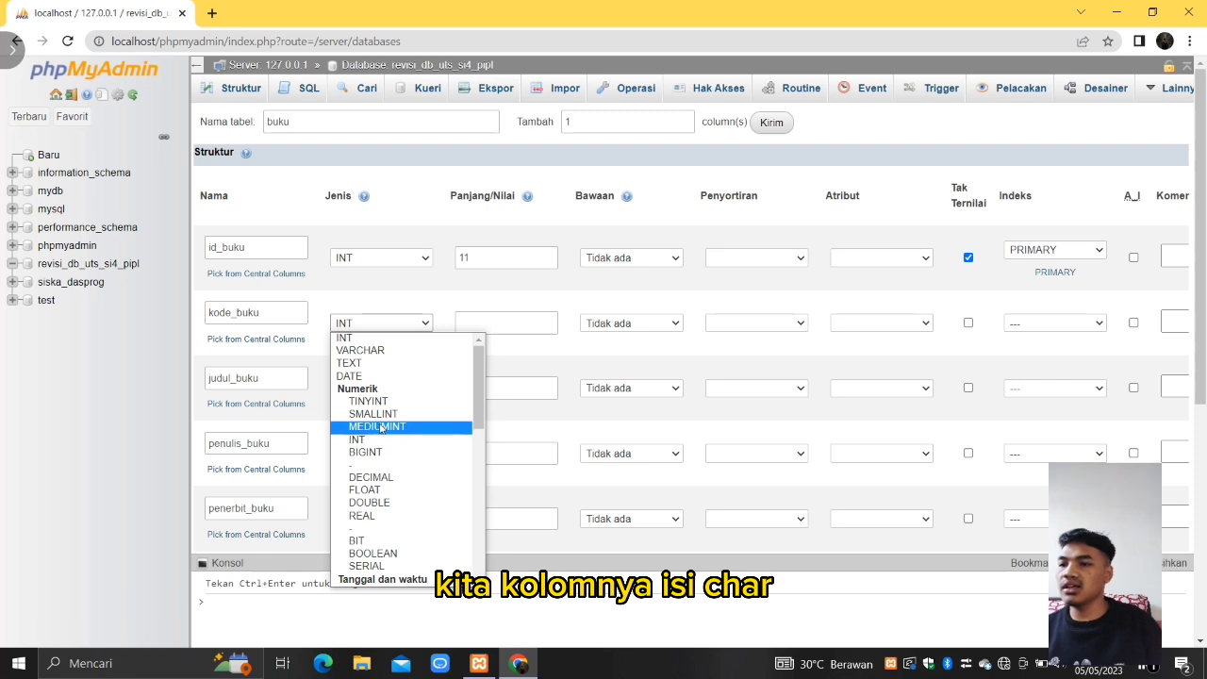
pyautogui.scroll(-3, 381, 540)
pyautogui.click(376, 520)
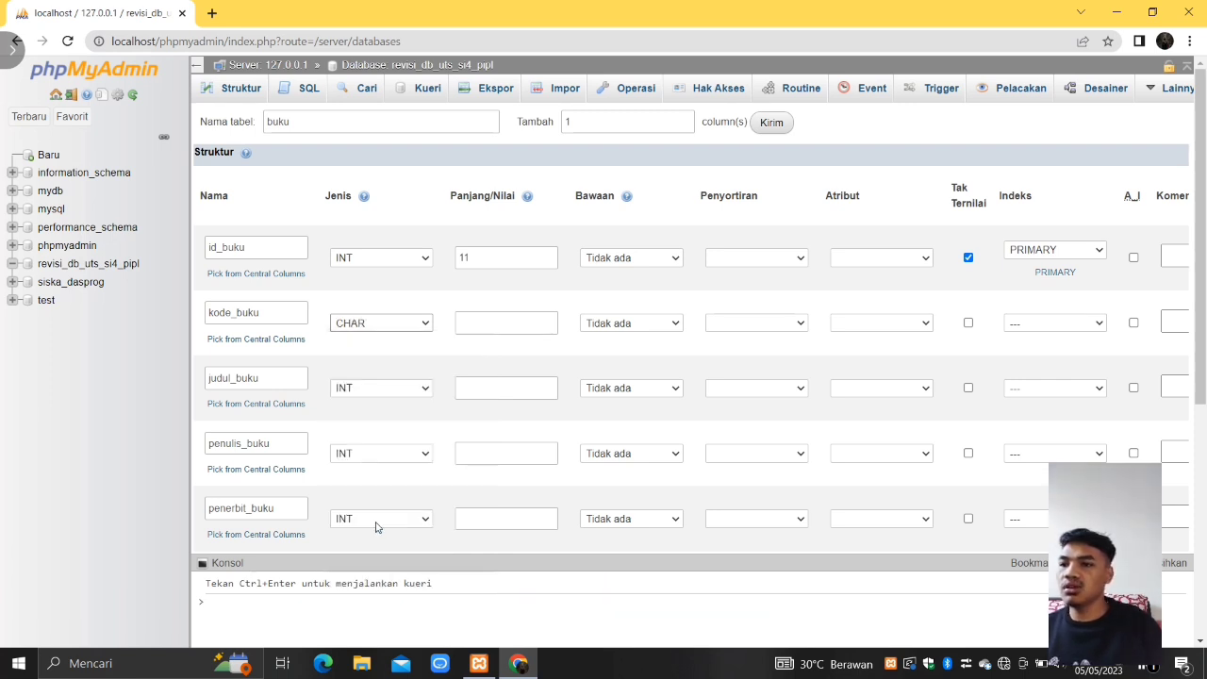
pyautogui.click(520, 328)
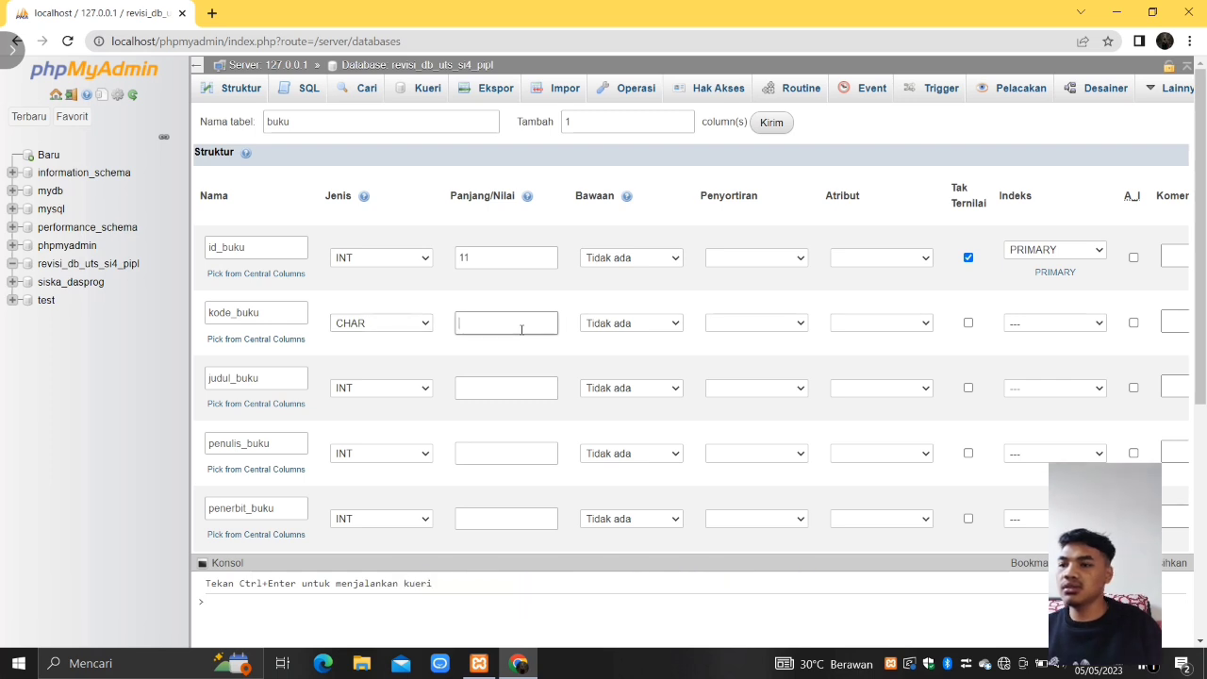
pyautogui.write('5')
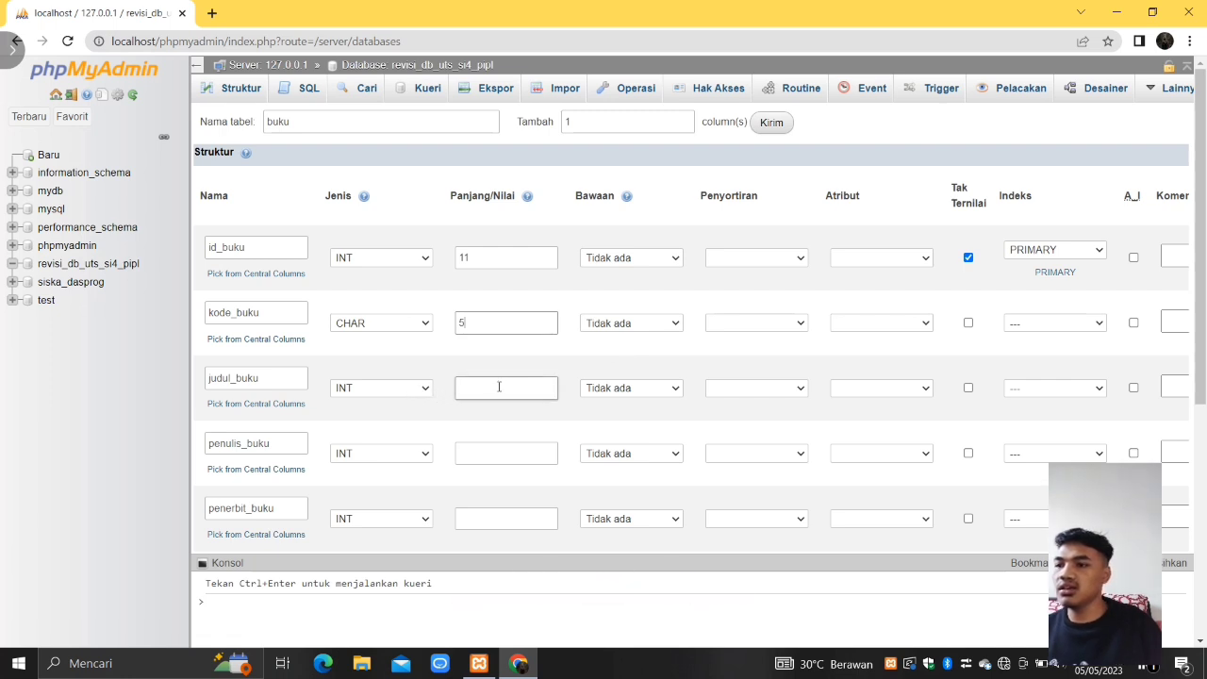
# Step: Set the judul_buku column to type VARCHAR with a length of 50
pyautogui.click(424, 384)
pyautogui.scroll(-5, 389, 259)
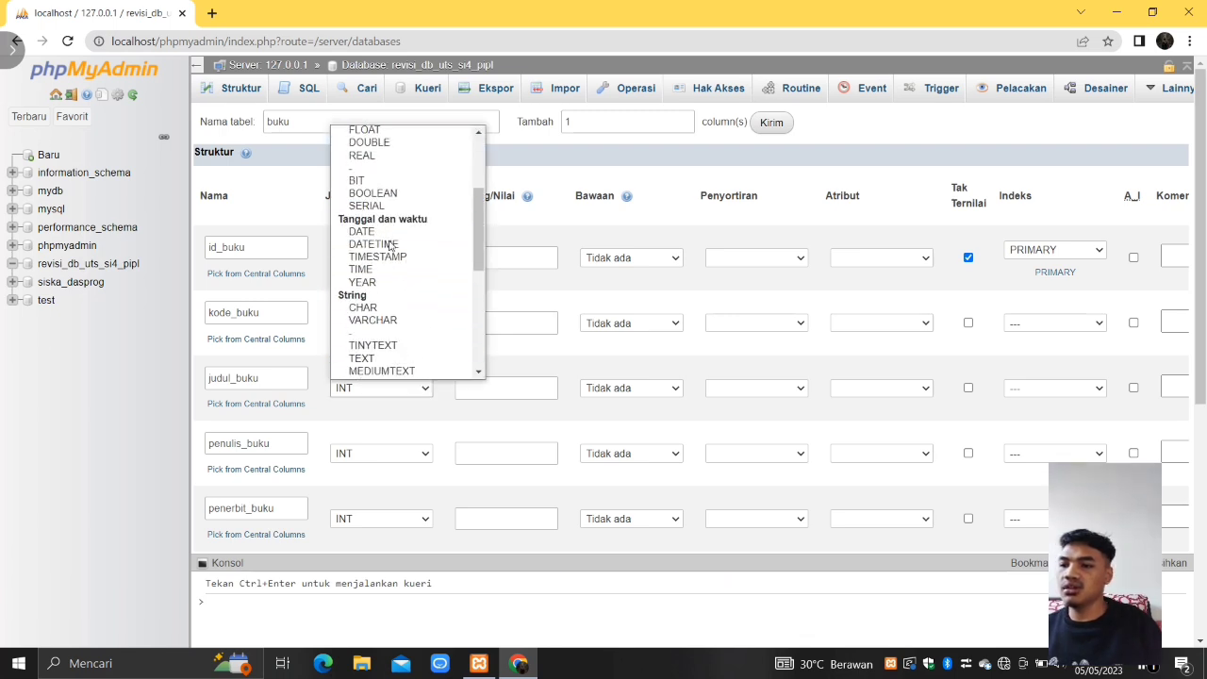
pyautogui.click(386, 248)
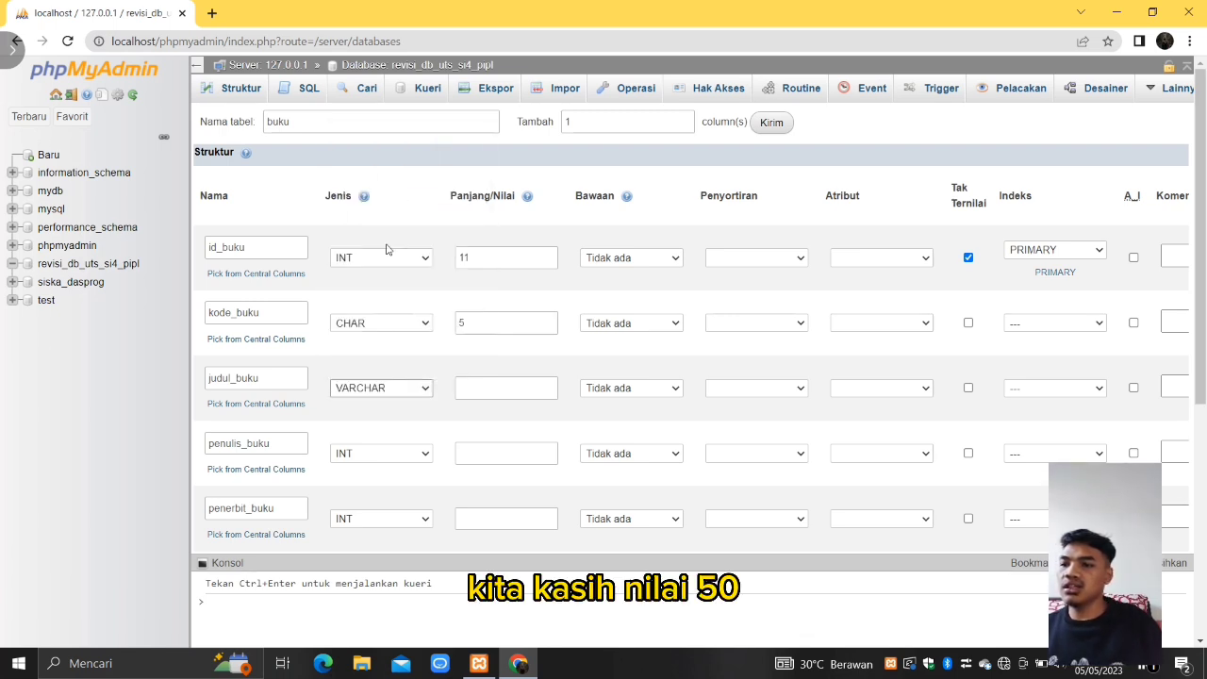
pyautogui.click(477, 396)
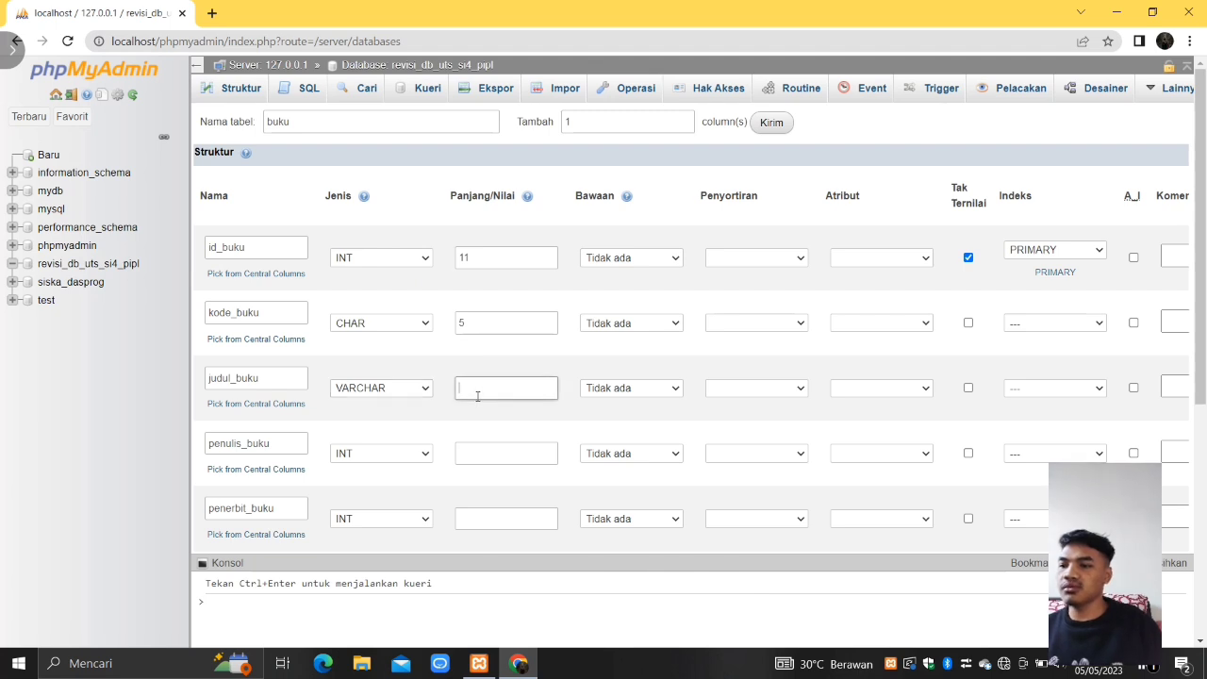
pyautogui.write('50')
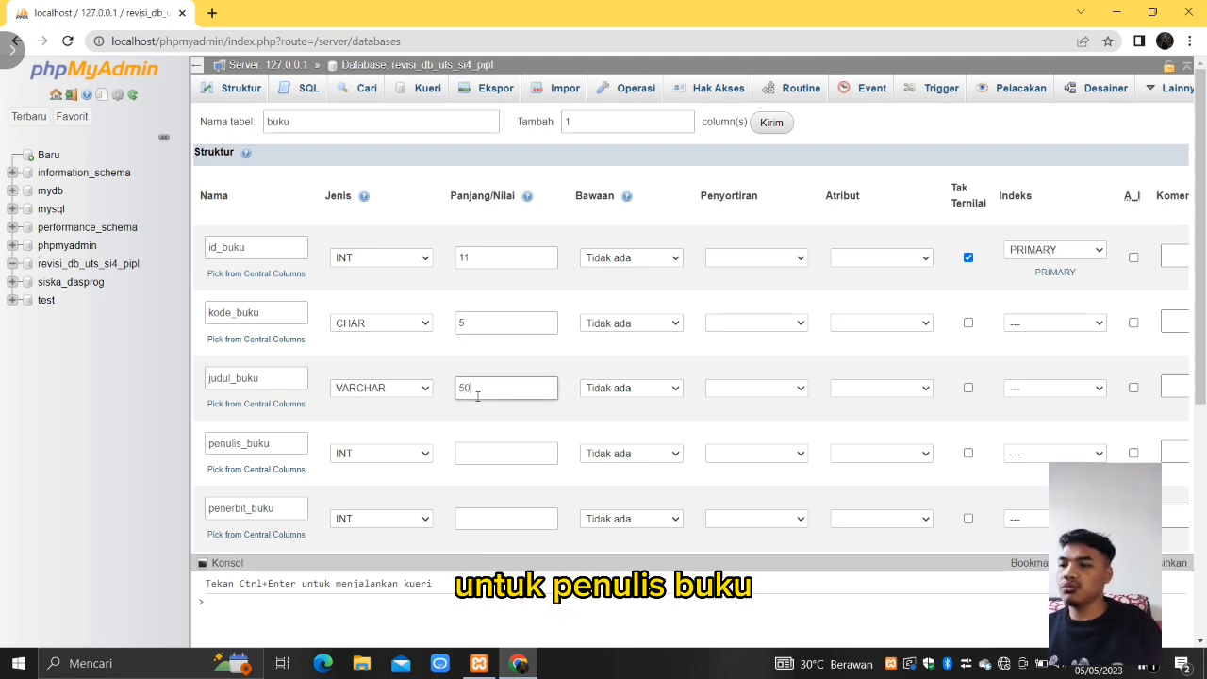
# Step: Set the penulis_buku column to type VARCHAR with a length of 50
pyautogui.click(480, 460)
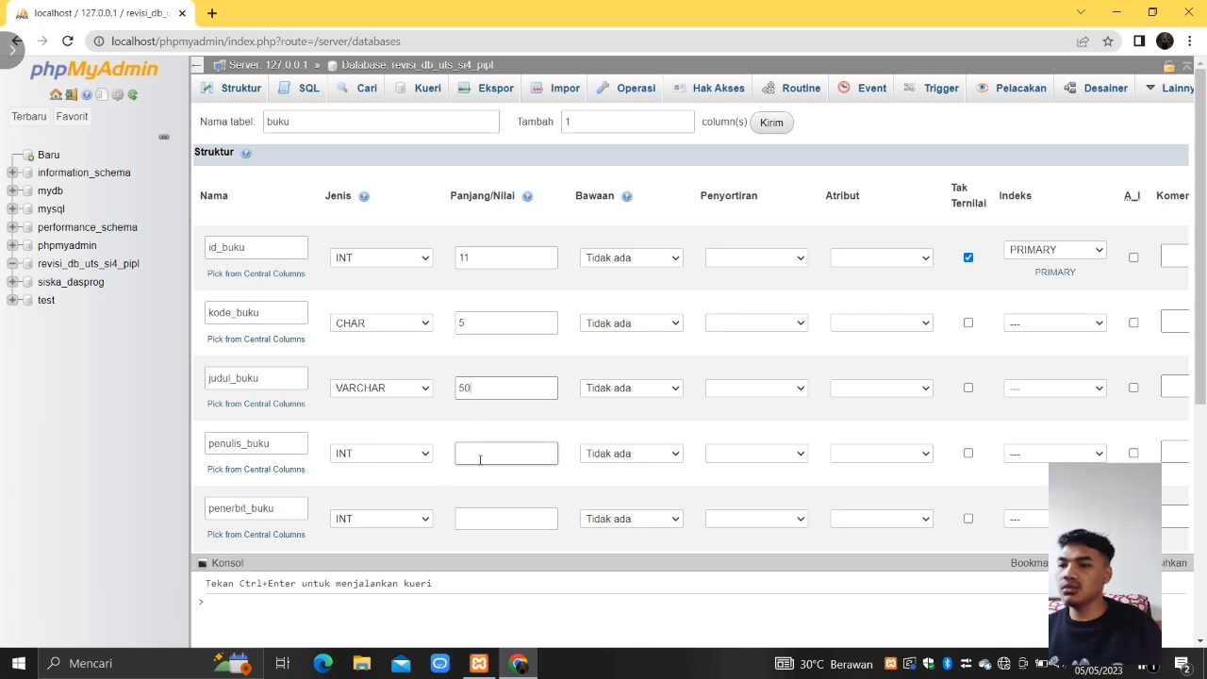
pyautogui.click(424, 453)
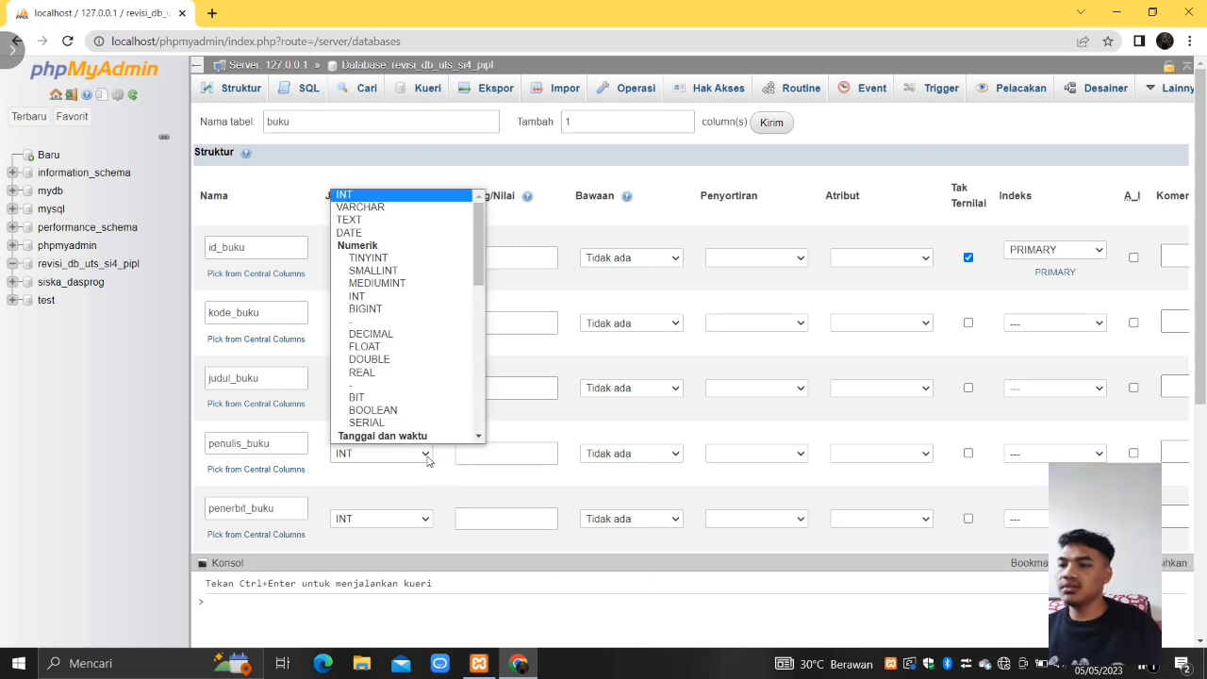
pyautogui.scroll(-1, 417, 371)
pyautogui.scroll(1, 418, 363)
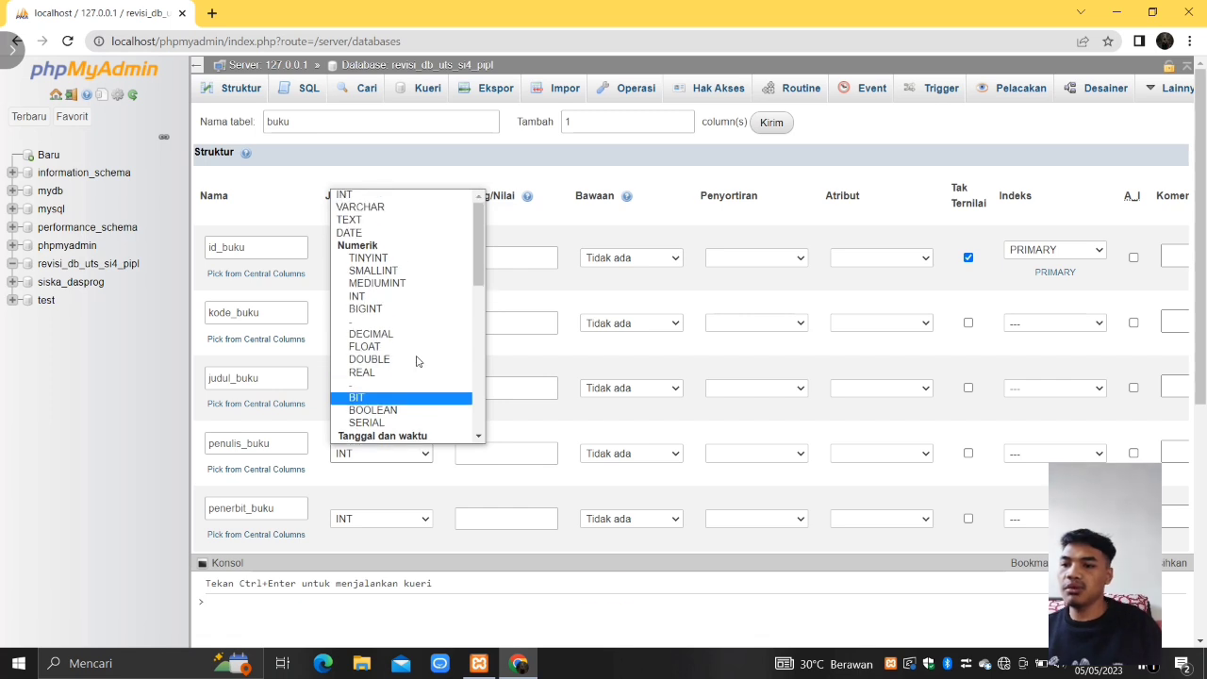
pyautogui.click(487, 452)
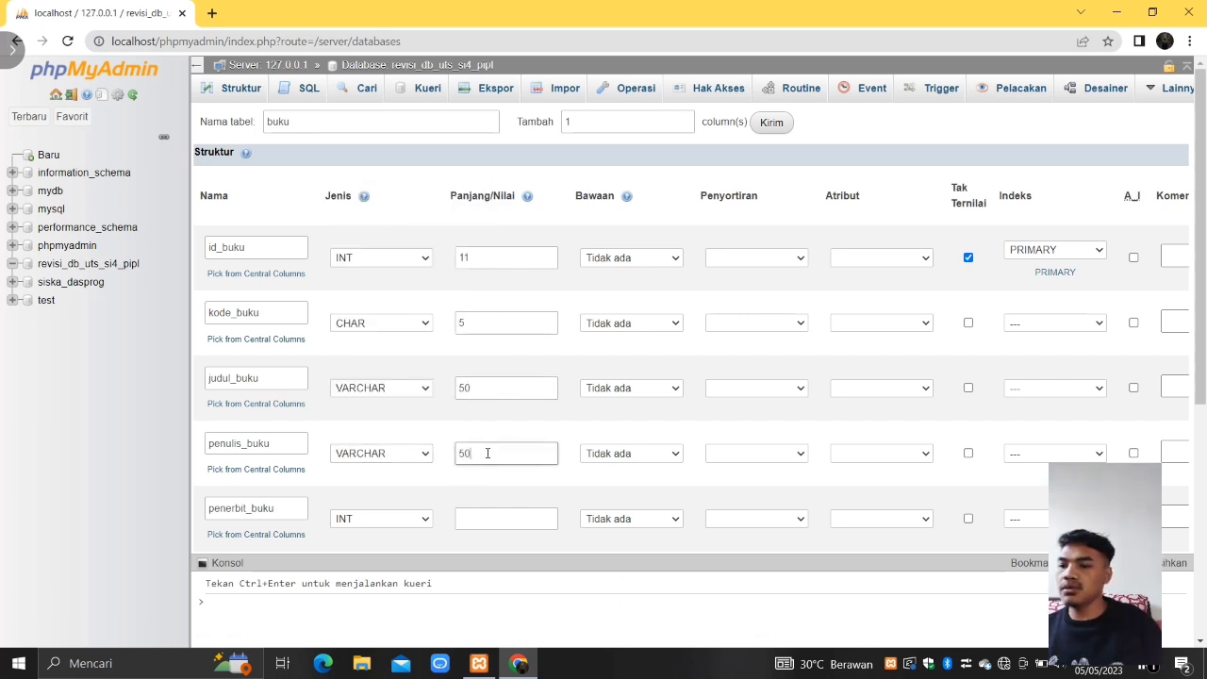
# Step: Set the penerbit_buku column to type VARCHAR with a length of 50
pyautogui.click(433, 519)
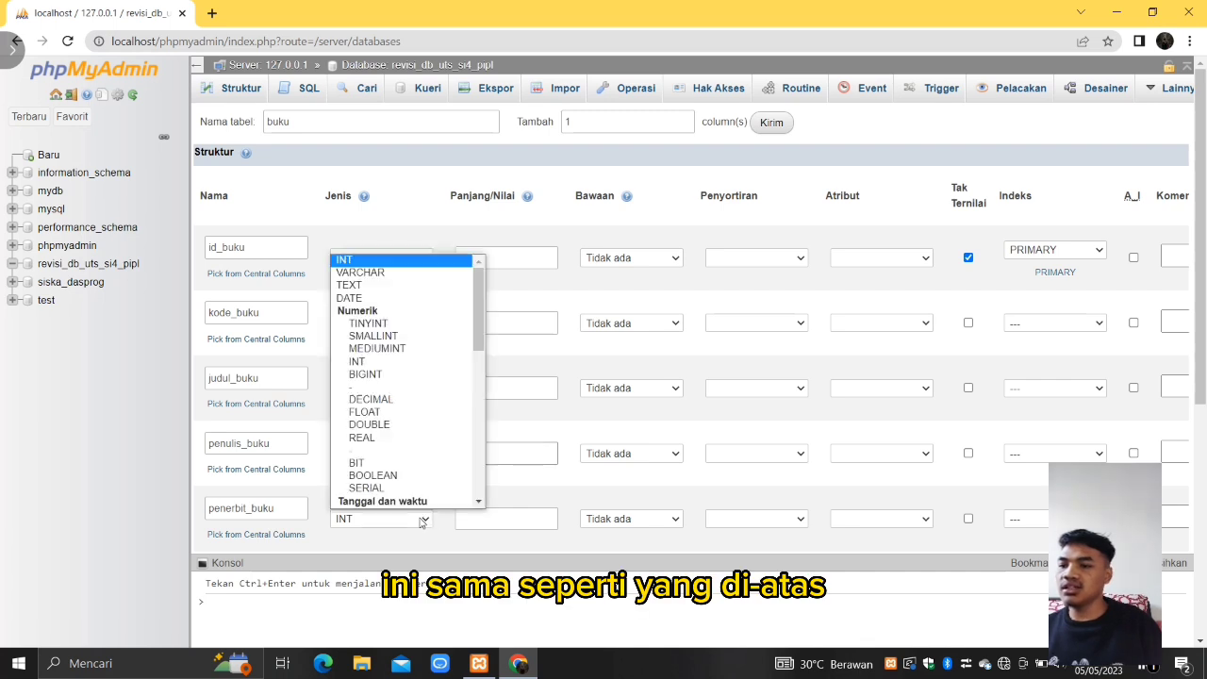
pyautogui.click(400, 283)
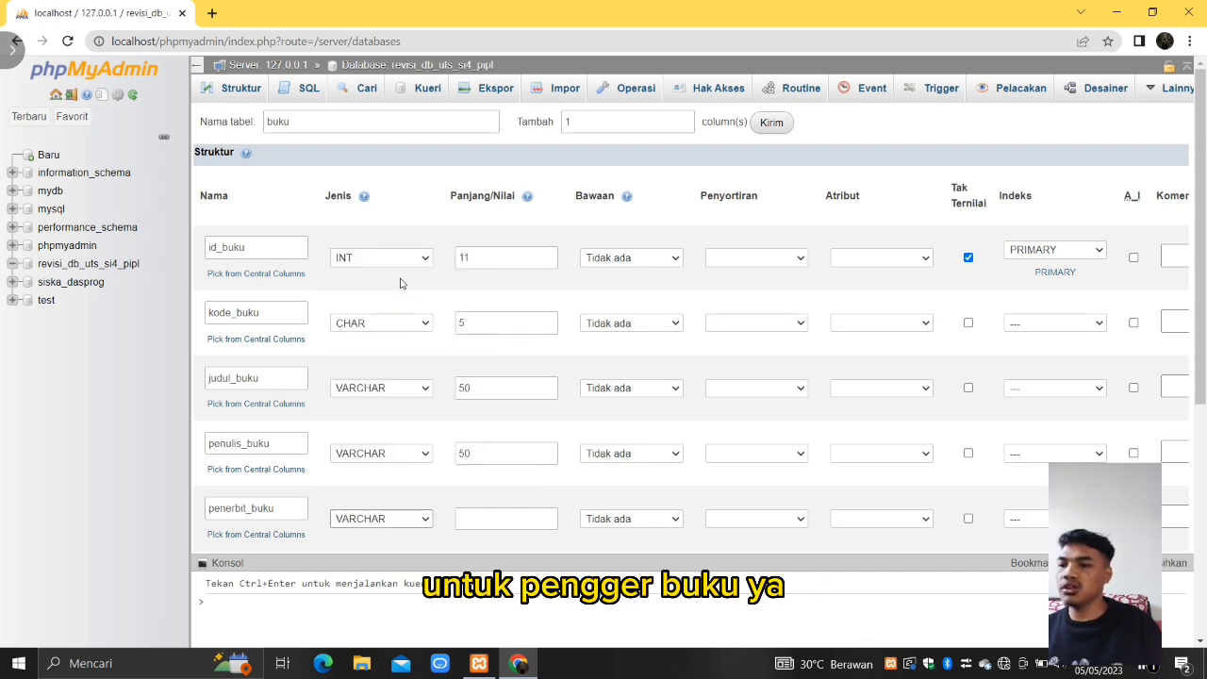
pyautogui.click(488, 525)
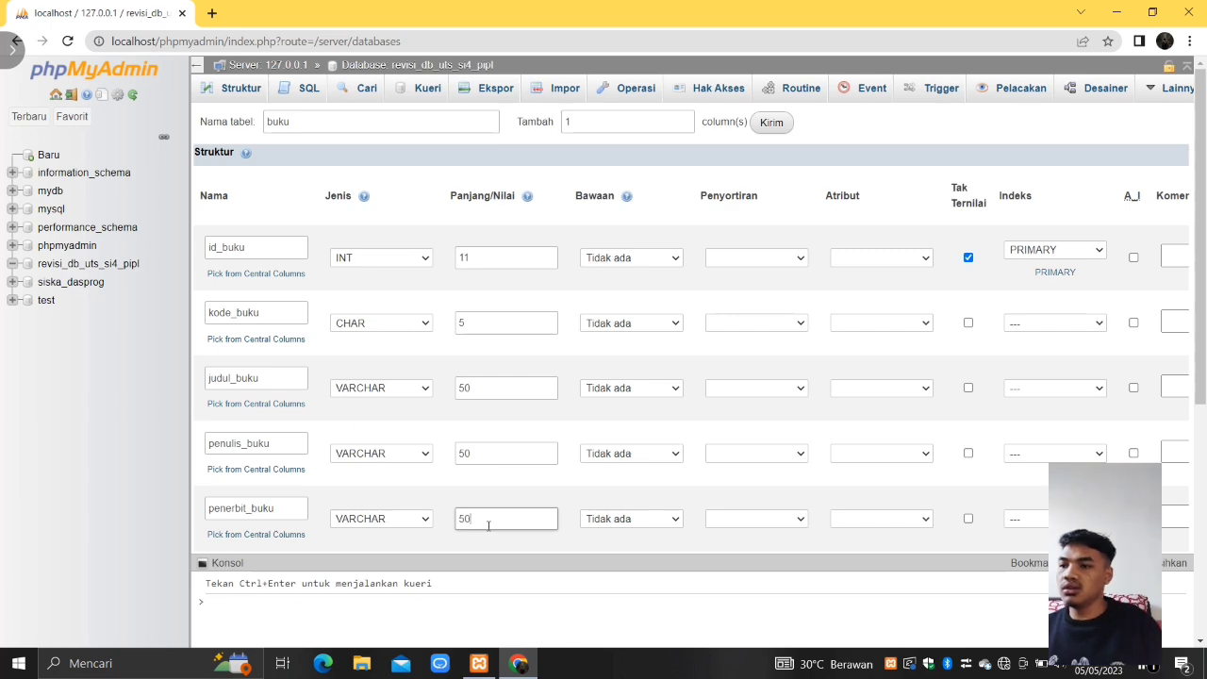
# Step: Set the tahun_penerbit column to type CHAR with length 4, and give the stok column a length of 11
pyautogui.scroll(-3, 584, 502)
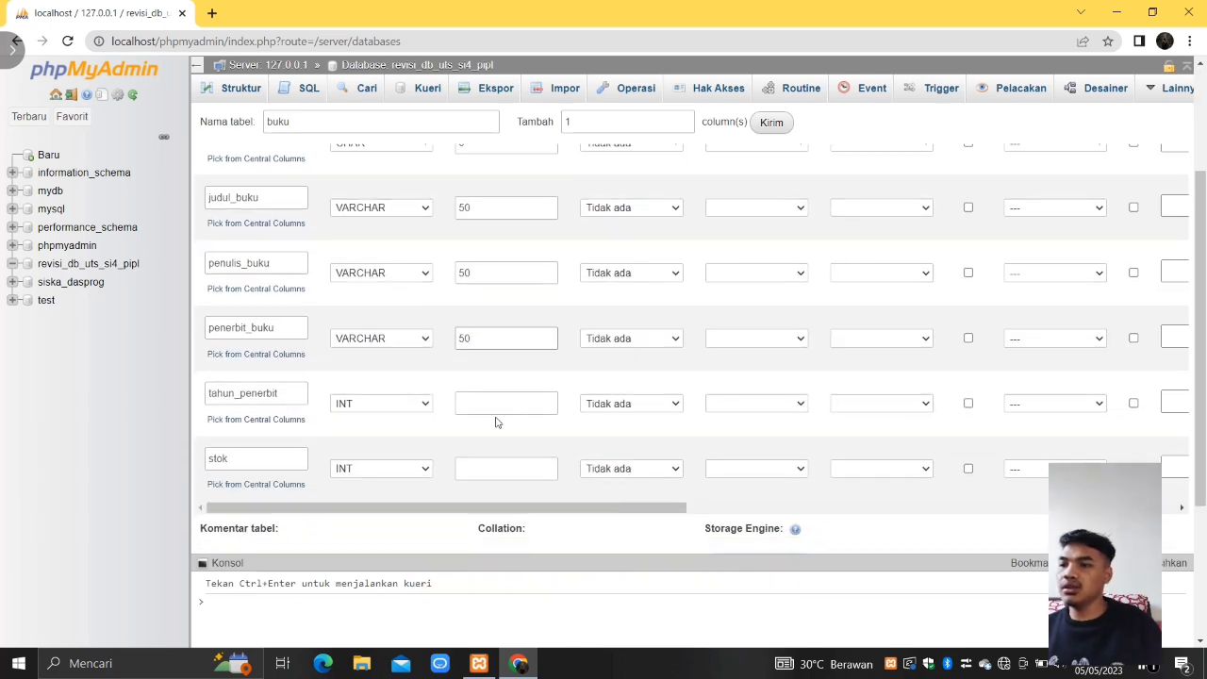
pyautogui.click(420, 408)
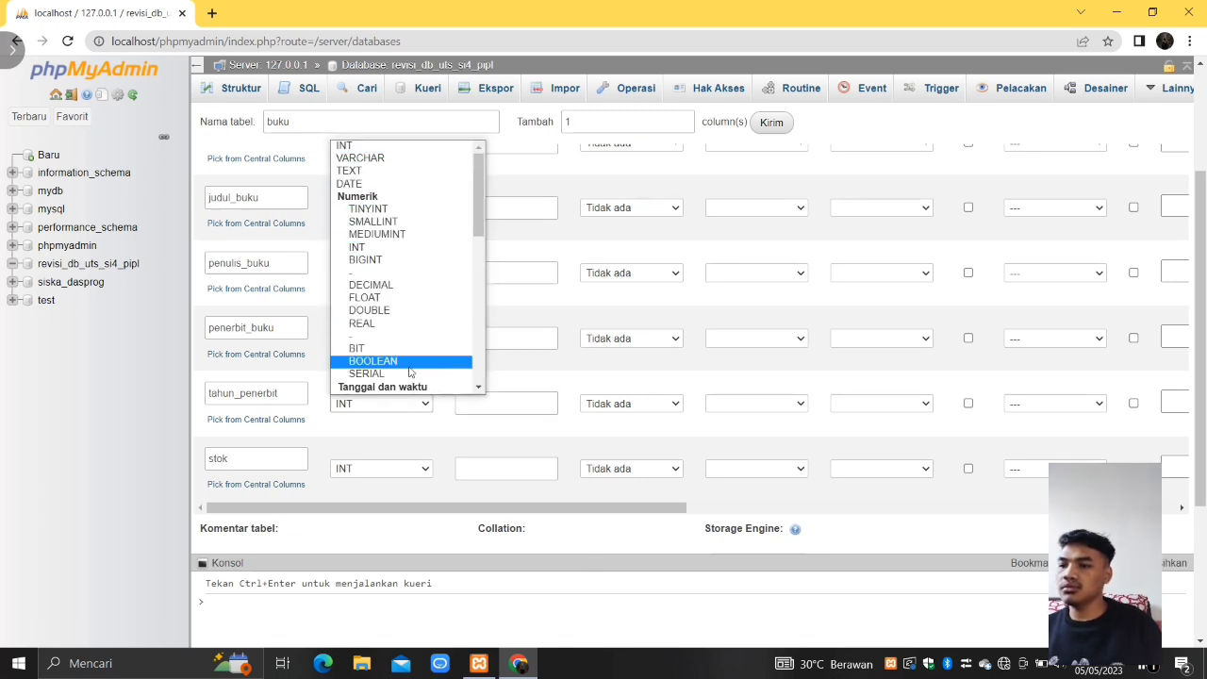
pyautogui.scroll(-3, 412, 355)
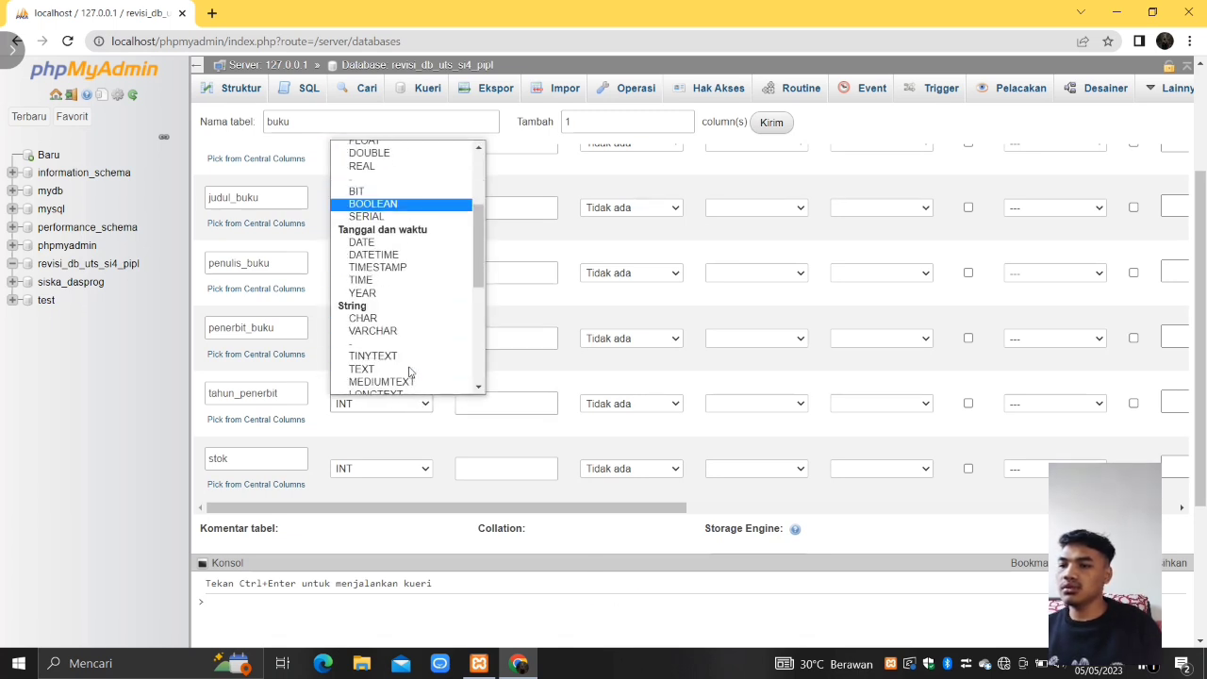
pyautogui.click(383, 319)
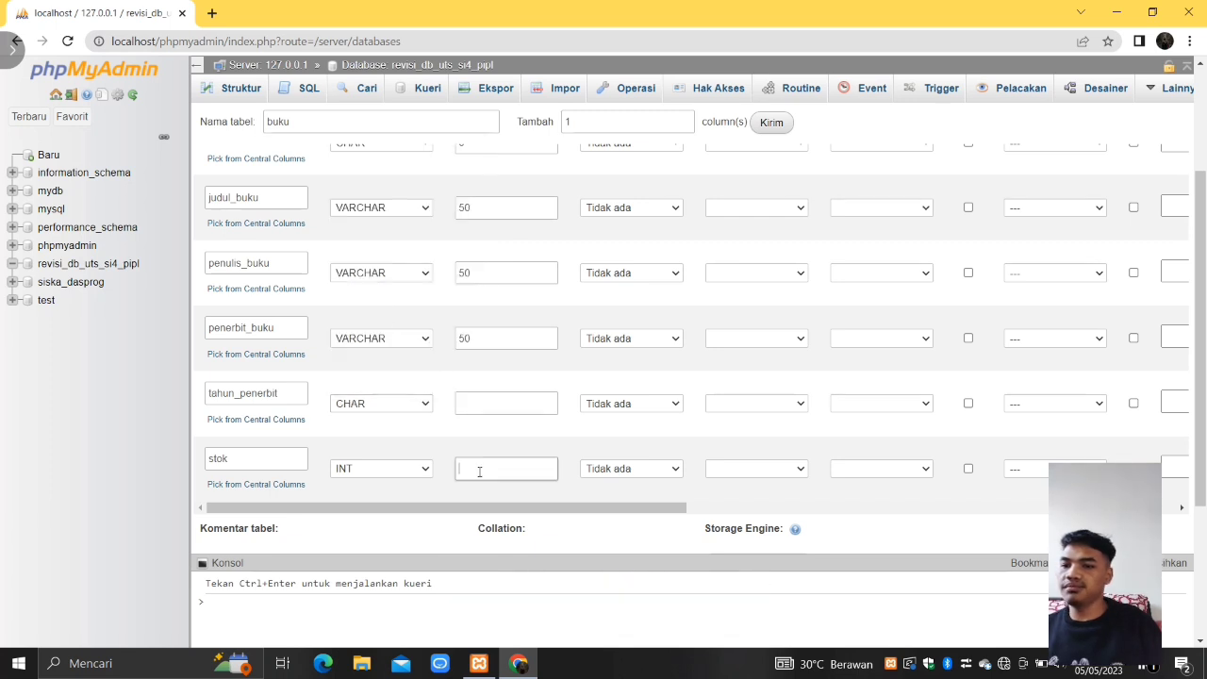
pyautogui.click(481, 405)
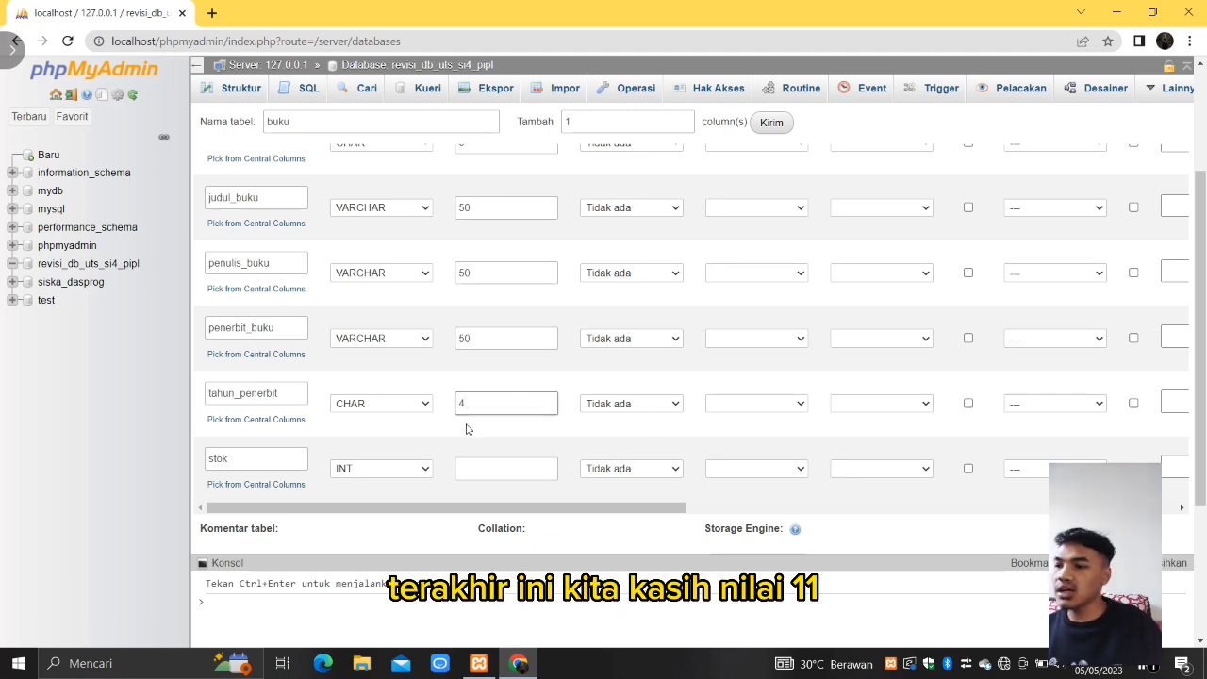
pyautogui.click(514, 462)
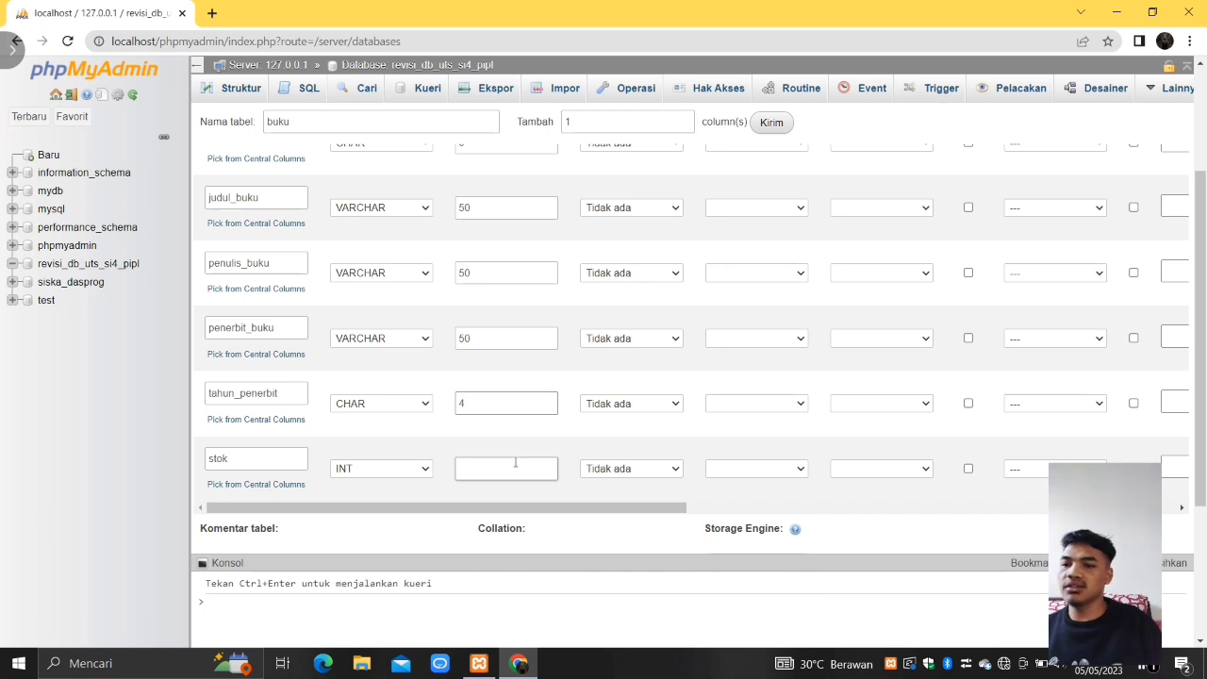
pyautogui.write('11')
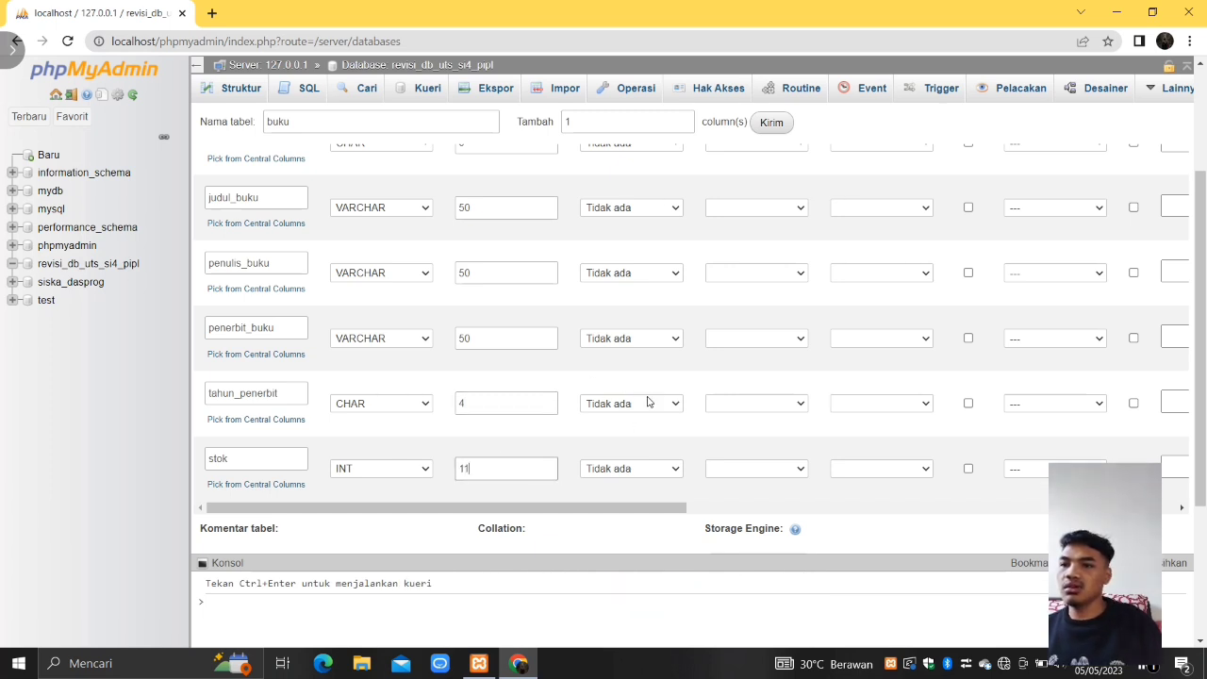
# Step: Allow null values for kode_buku, add it to the PRIMARY index with id_buku, and save the buku table
pyautogui.scroll(-2, 647, 402)
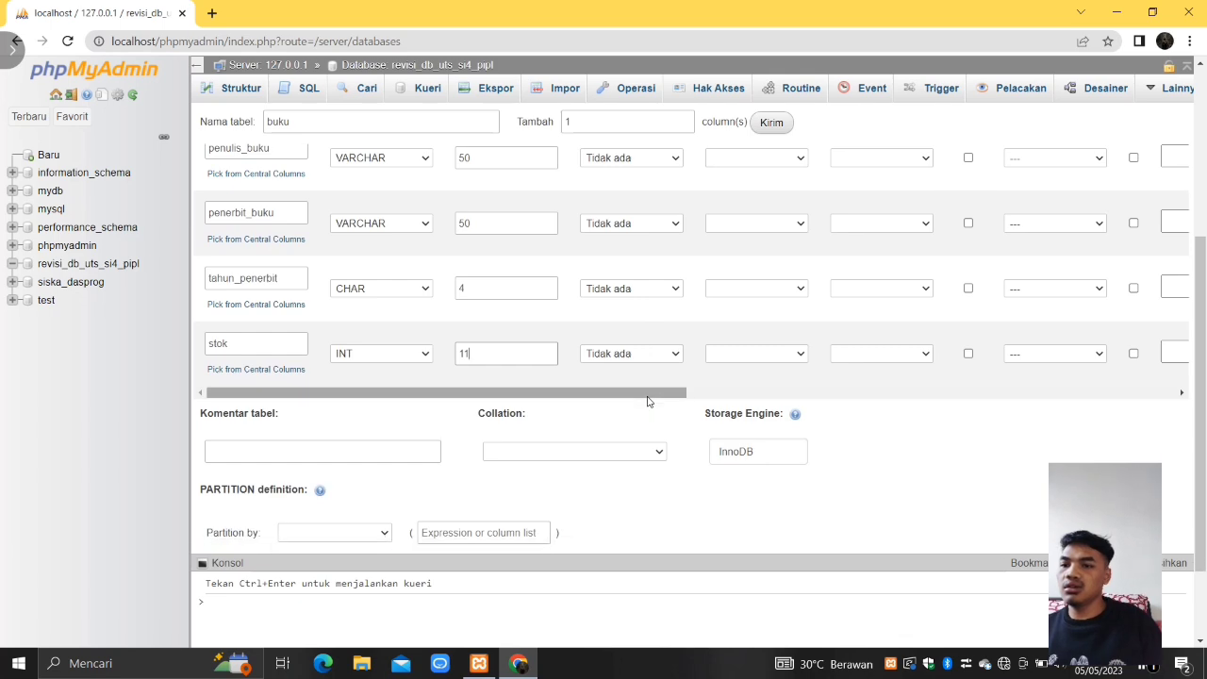
pyautogui.scroll(2, 647, 402)
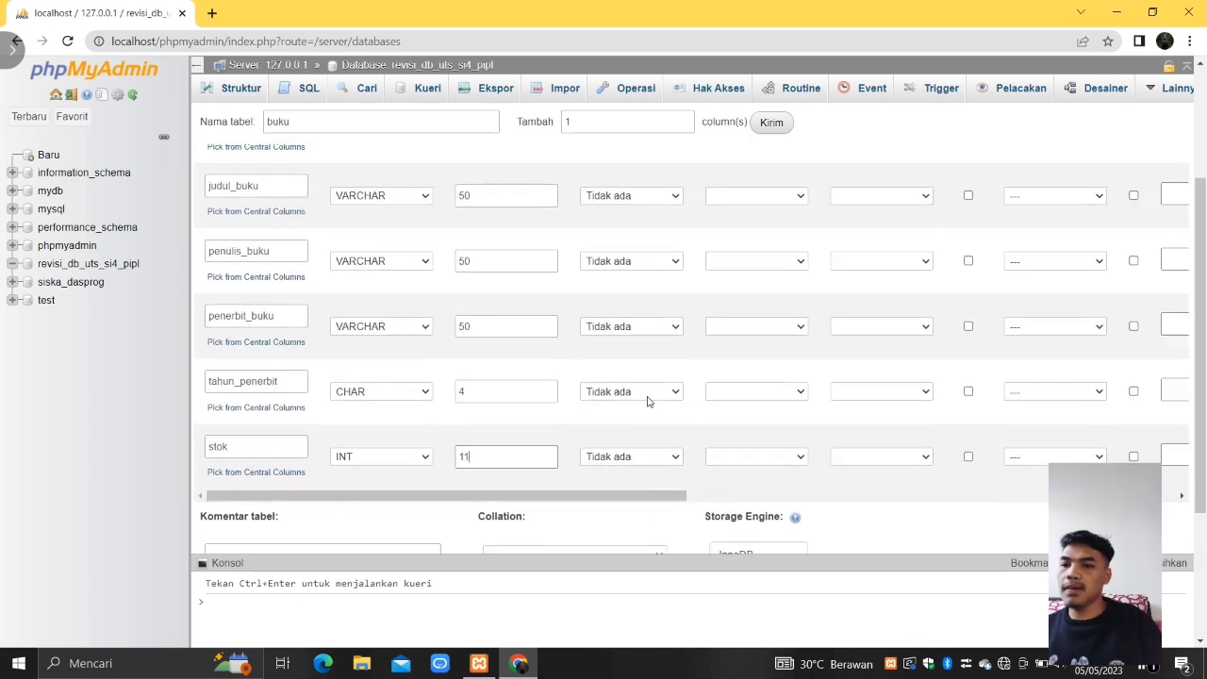
pyautogui.scroll(3, 647, 401)
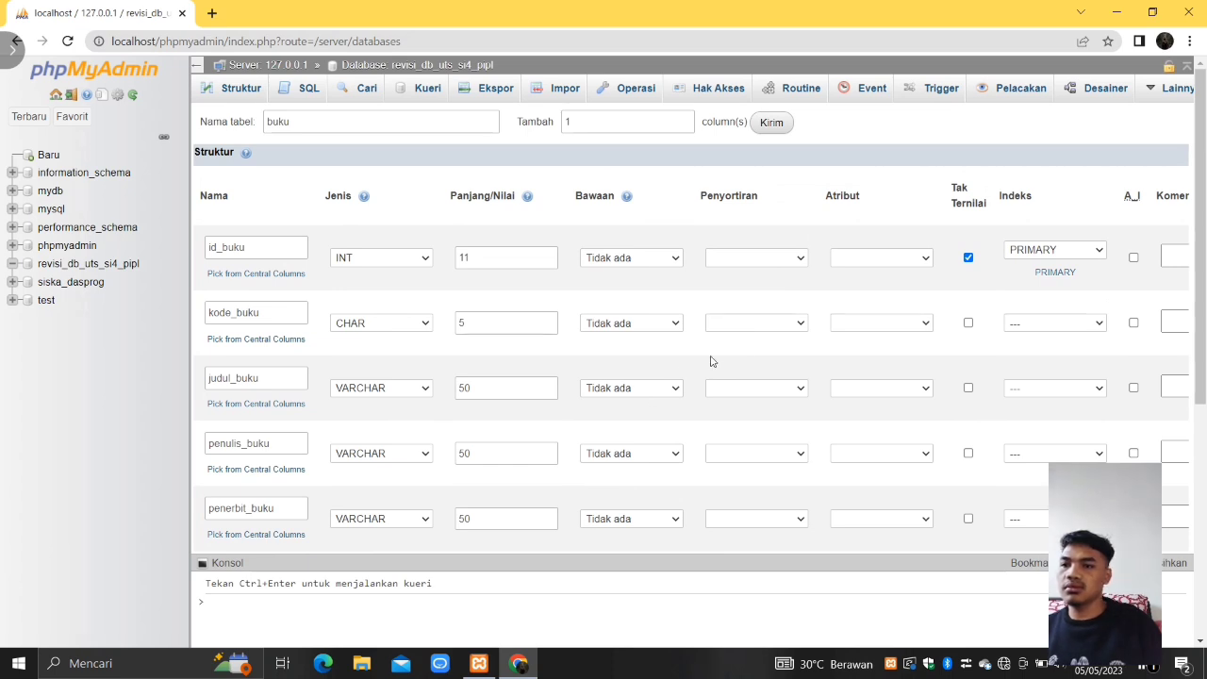
pyautogui.click(1070, 328)
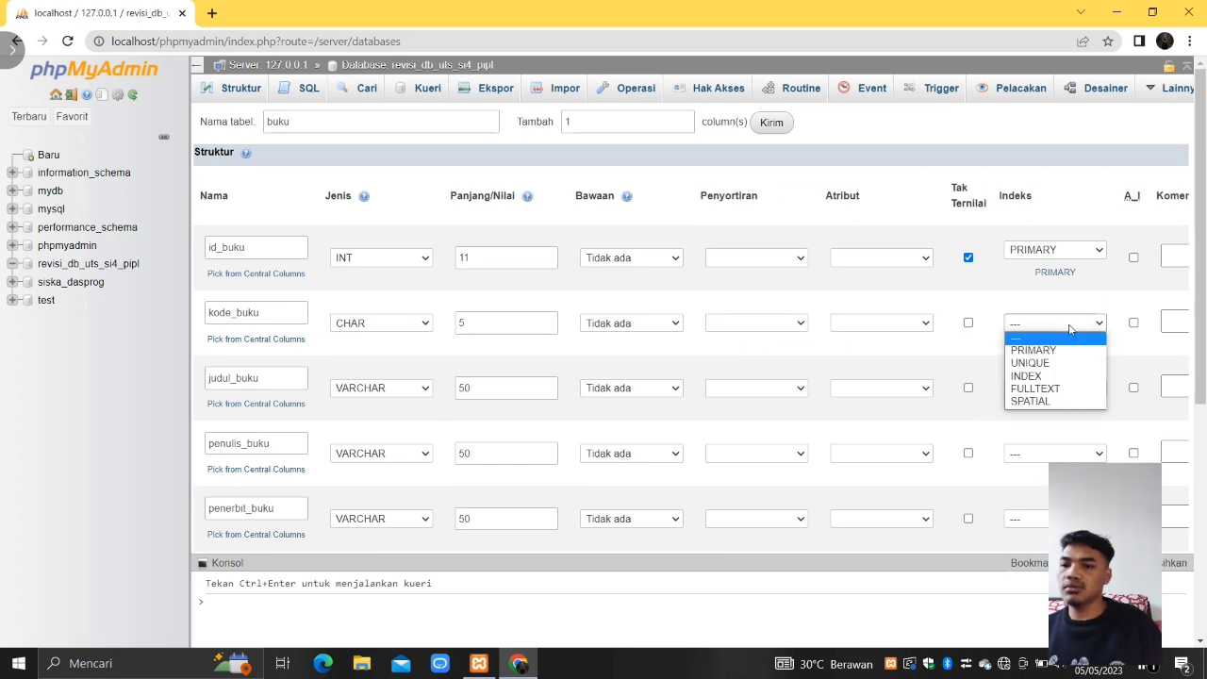
pyautogui.click(1046, 349)
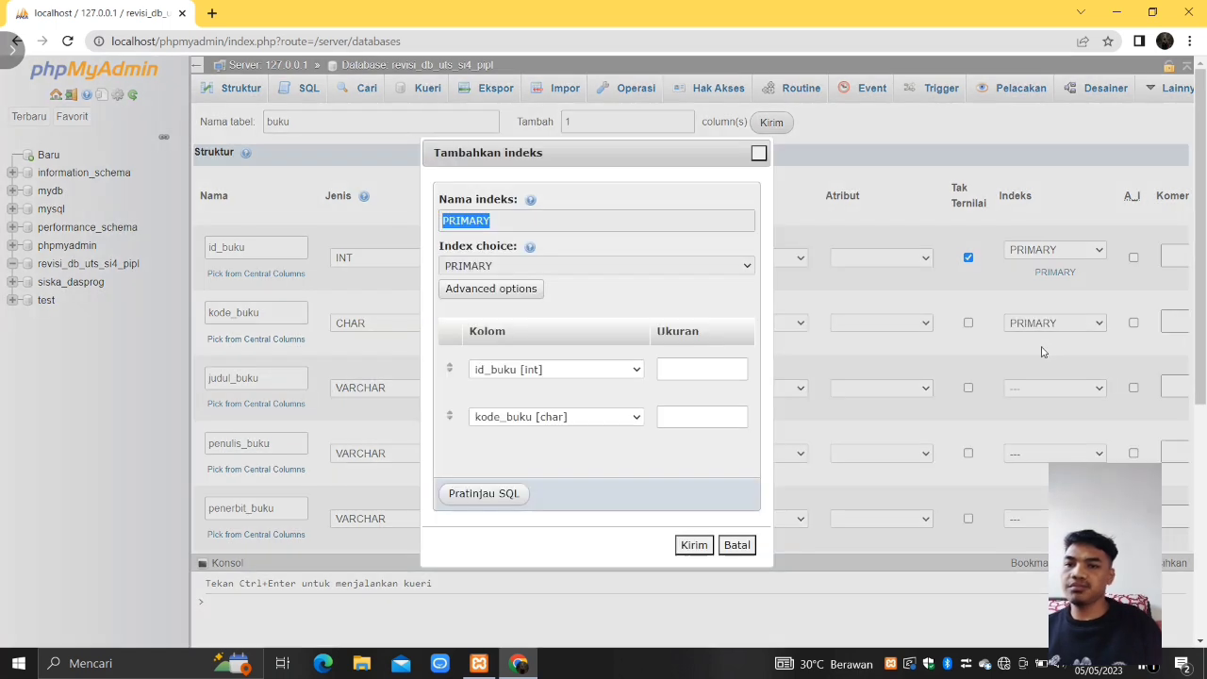
pyautogui.click(693, 546)
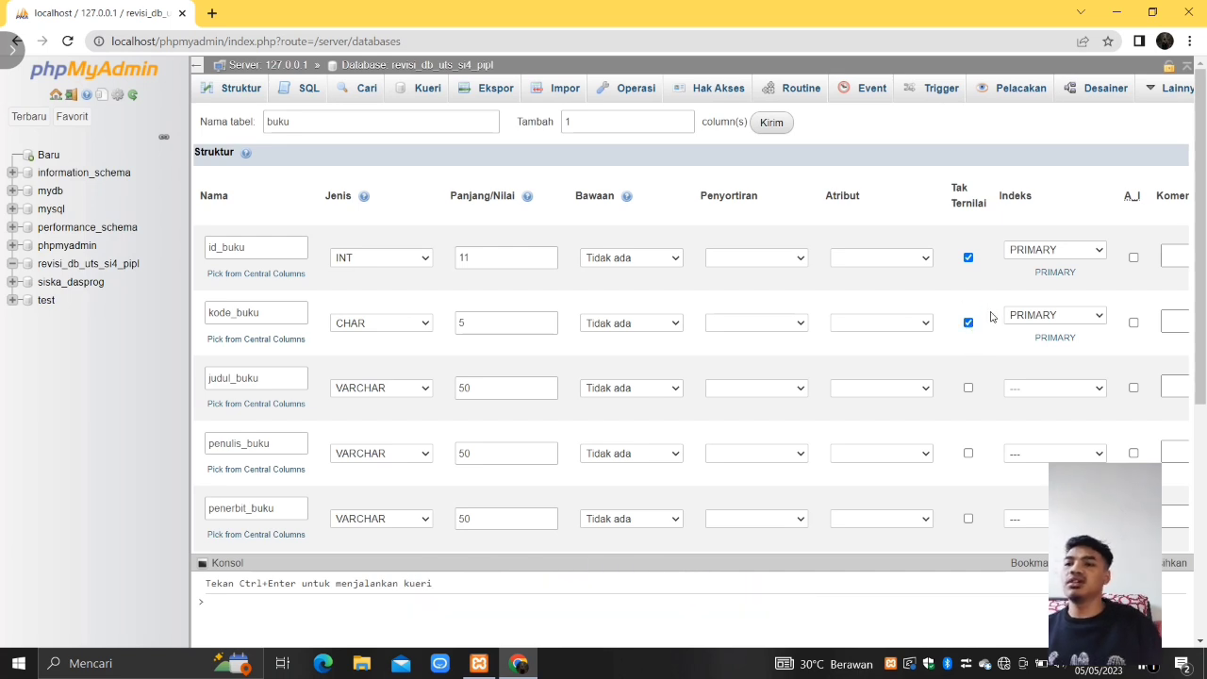
pyautogui.scroll(-5, 801, 374)
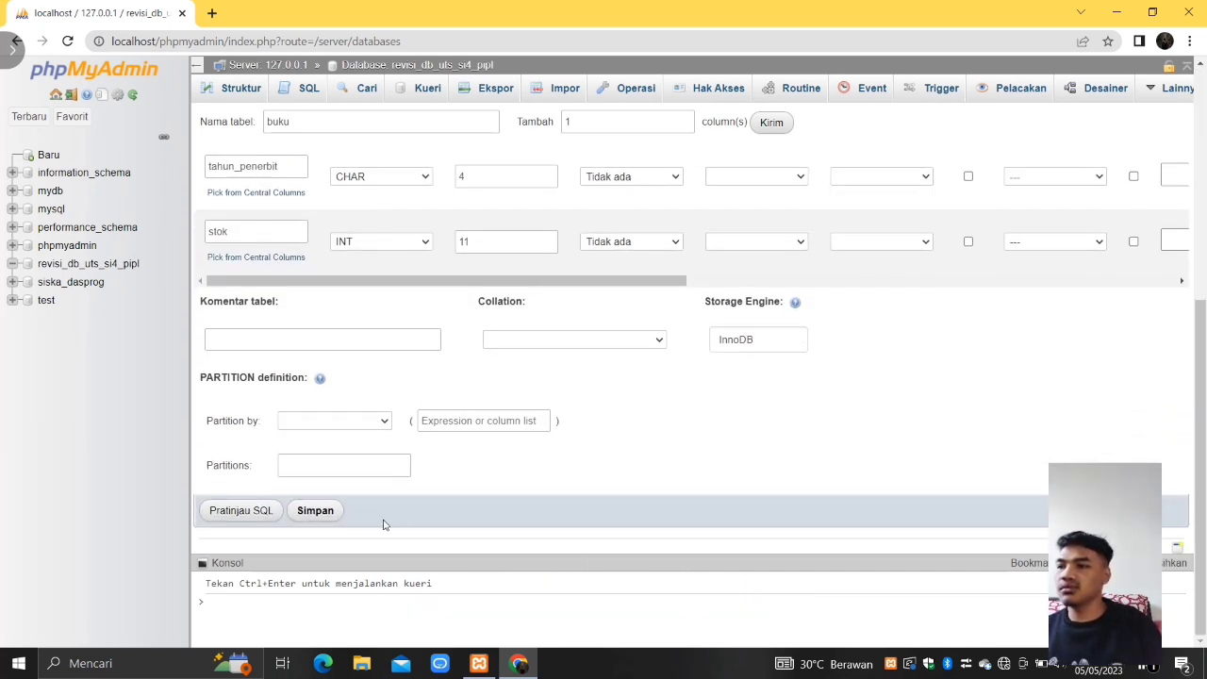
pyautogui.click(324, 512)
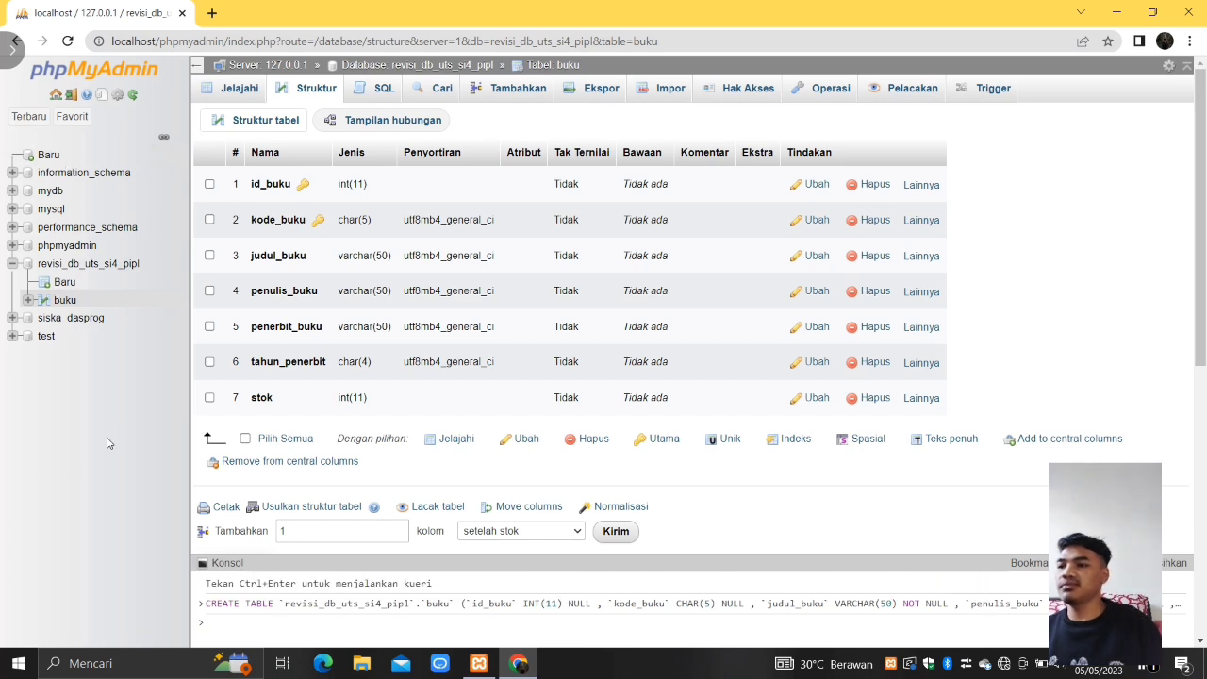
# Step: Start a new table named anggota in the revisi_db_uts_si4_pipl database
pyautogui.click(61, 284)
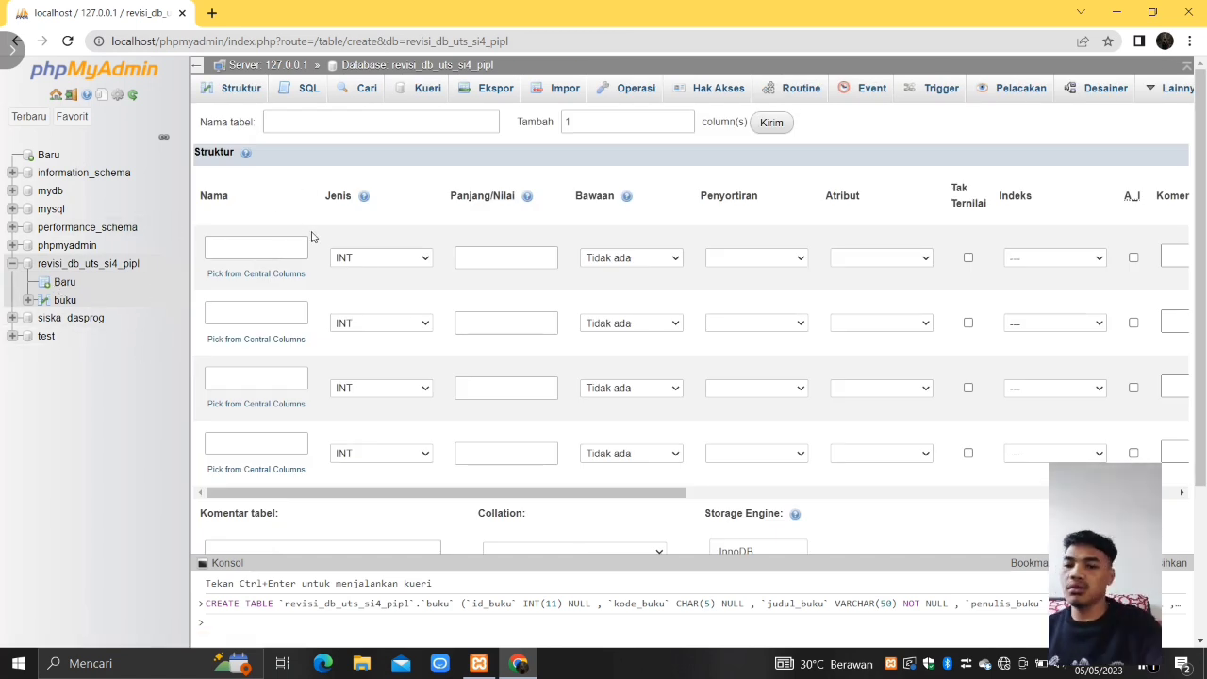
pyautogui.click(330, 120)
pyautogui.write('anggota')
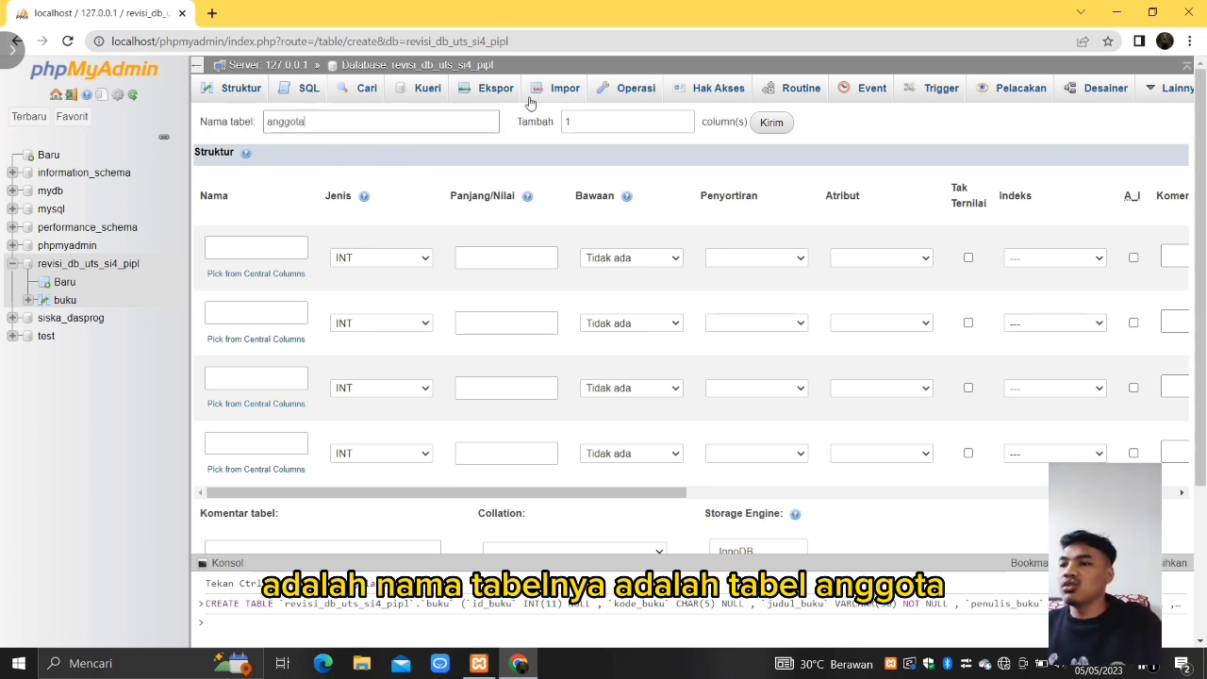
# Step: Name the first column of the anggota table id_anggota and set its length to 11
pyautogui.click(255, 248)
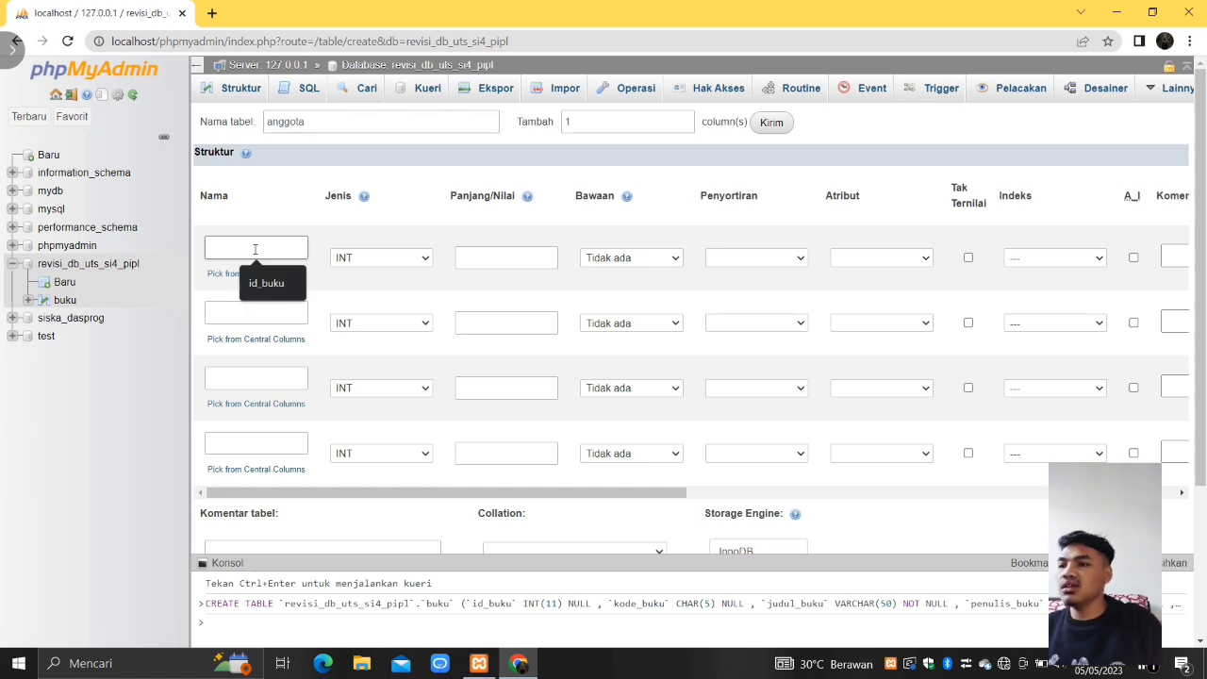
pyautogui.write('id_')
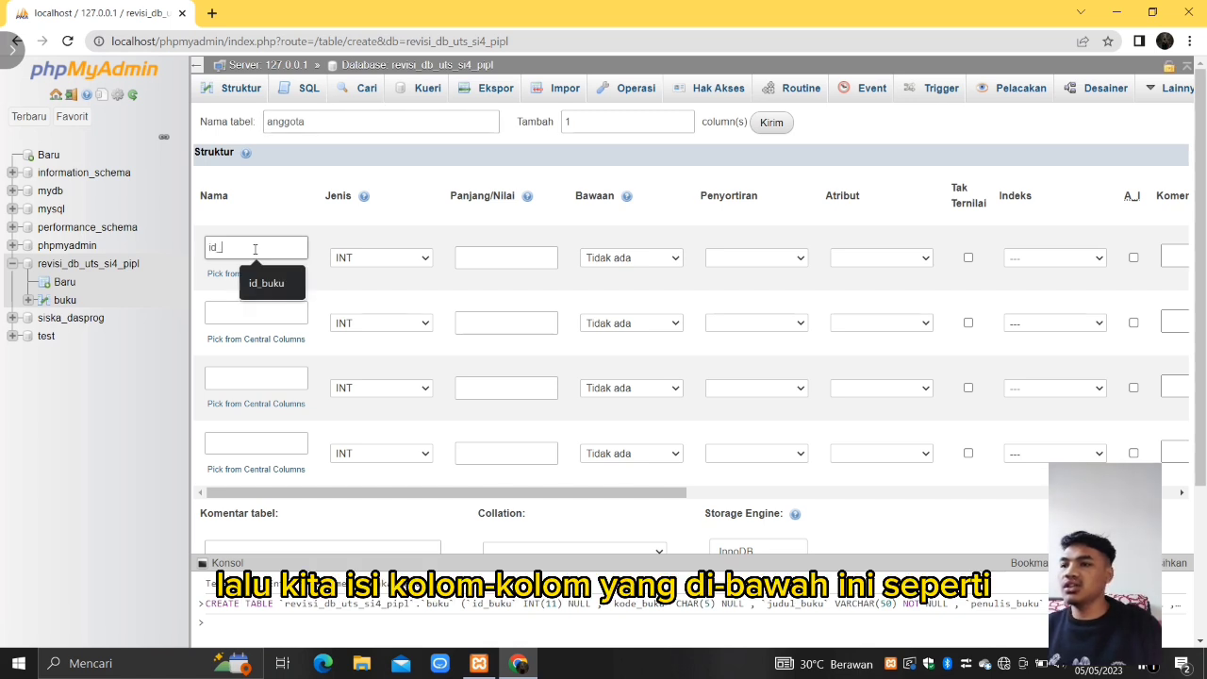
pyautogui.write('anggota')
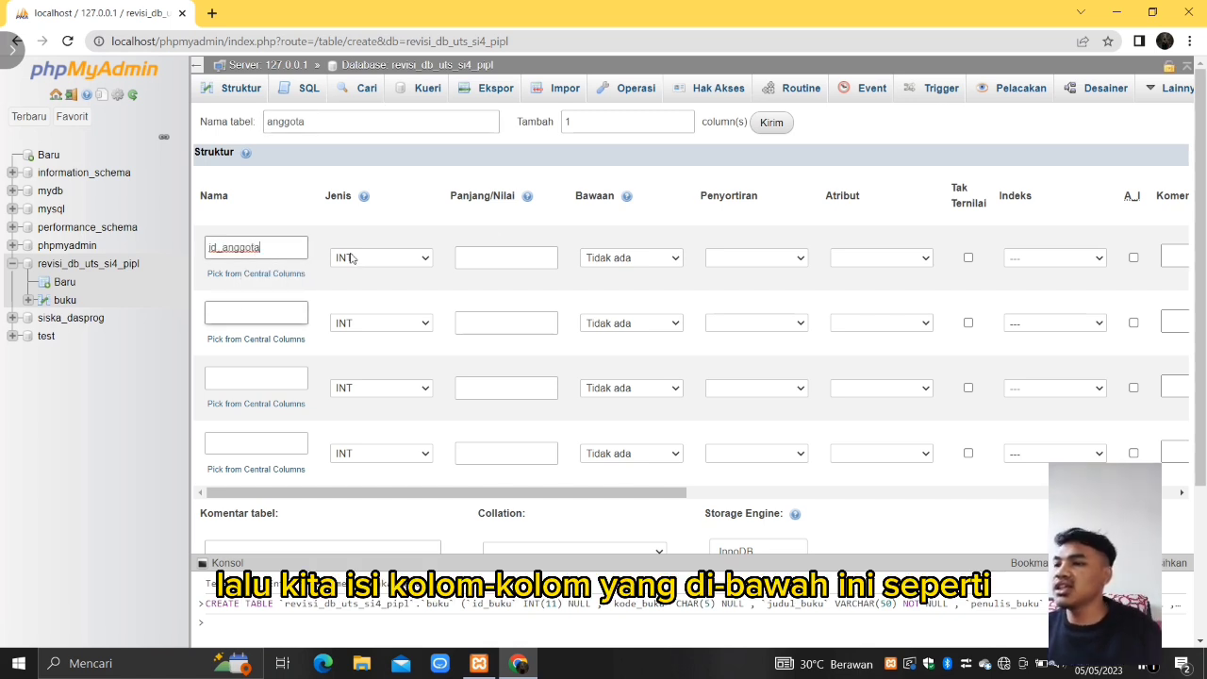
pyautogui.click(491, 257)
pyautogui.write('11')
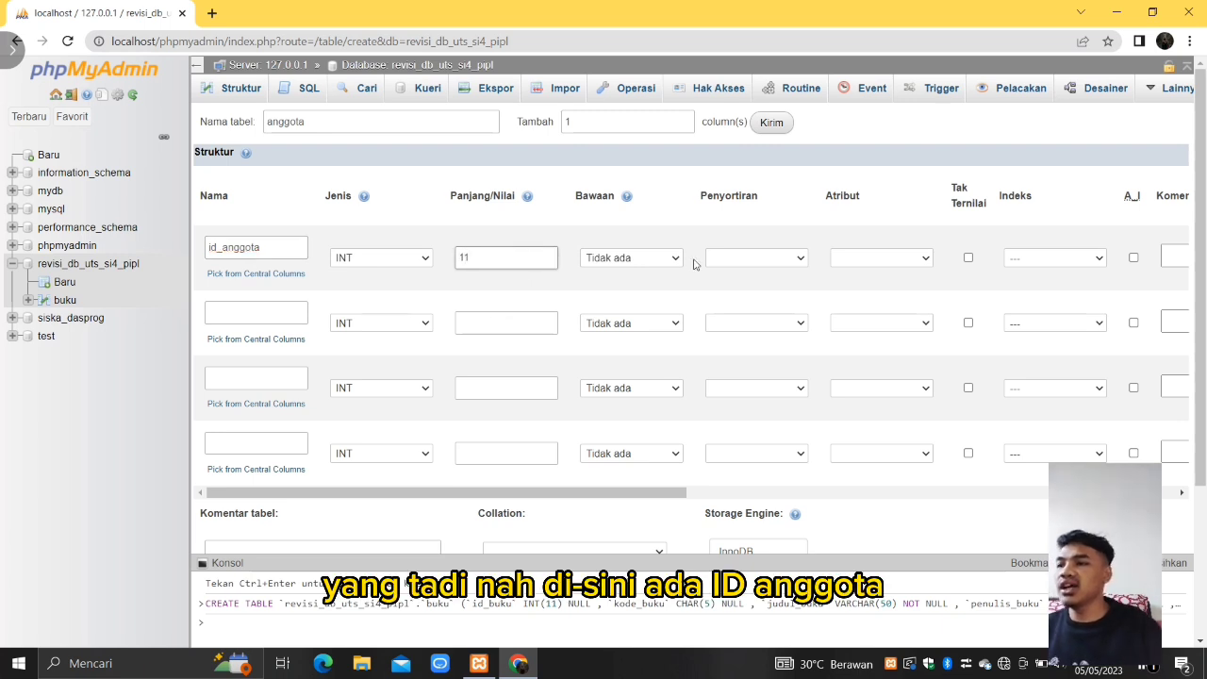
# Step: Allow null values for the id_anggota column and make it the PRIMARY index
pyautogui.click(969, 257)
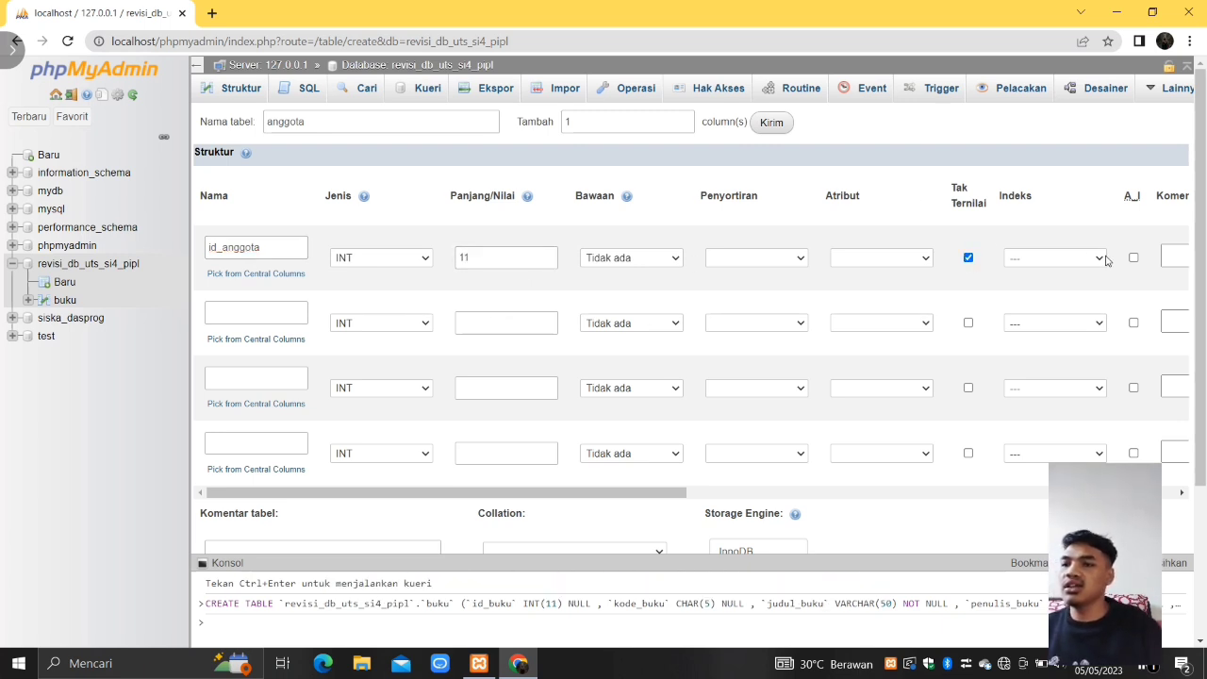
pyautogui.click(1101, 262)
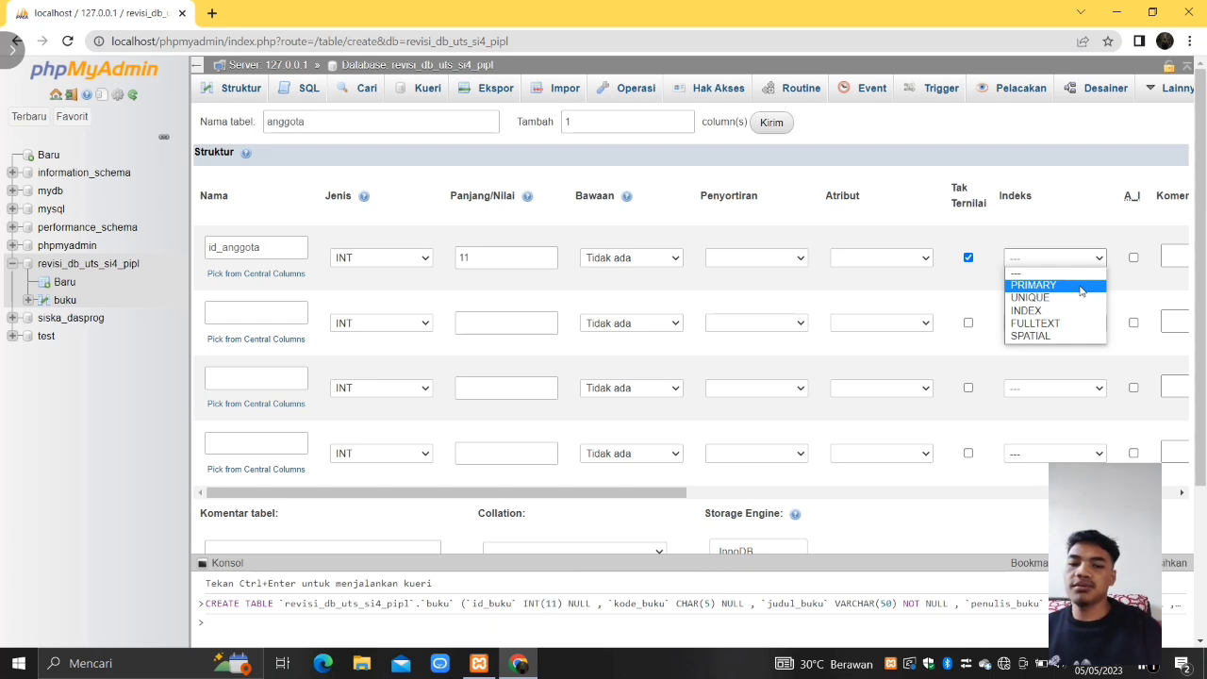
pyautogui.click(1081, 282)
pyautogui.click(695, 523)
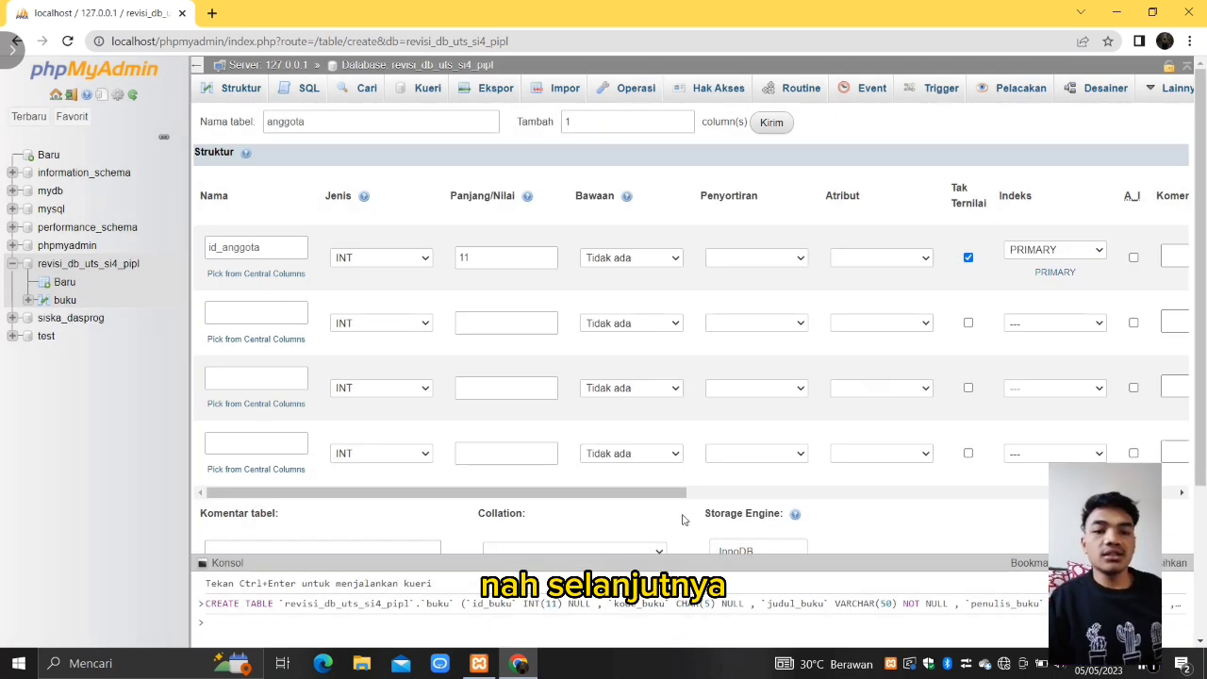
# Step: Define the second column as kode_anggota with type VARCHAR and length 9
pyautogui.click(250, 312)
pyautogui.write('kod')
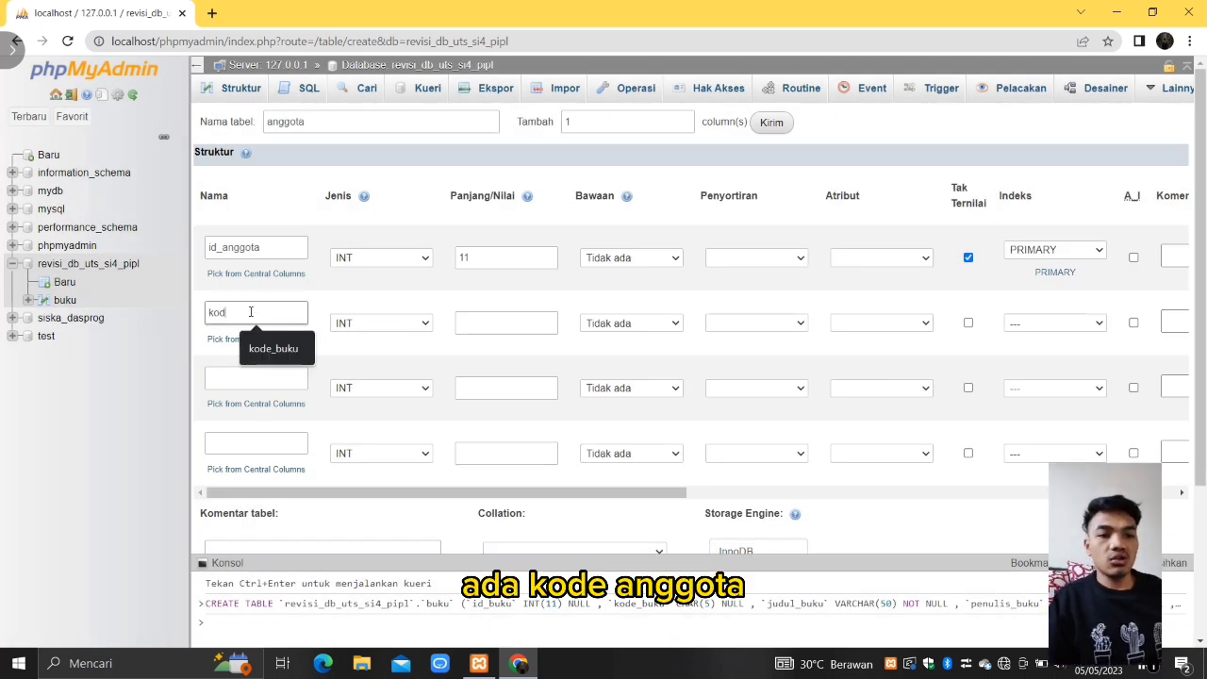
pyautogui.write('e_anggota')
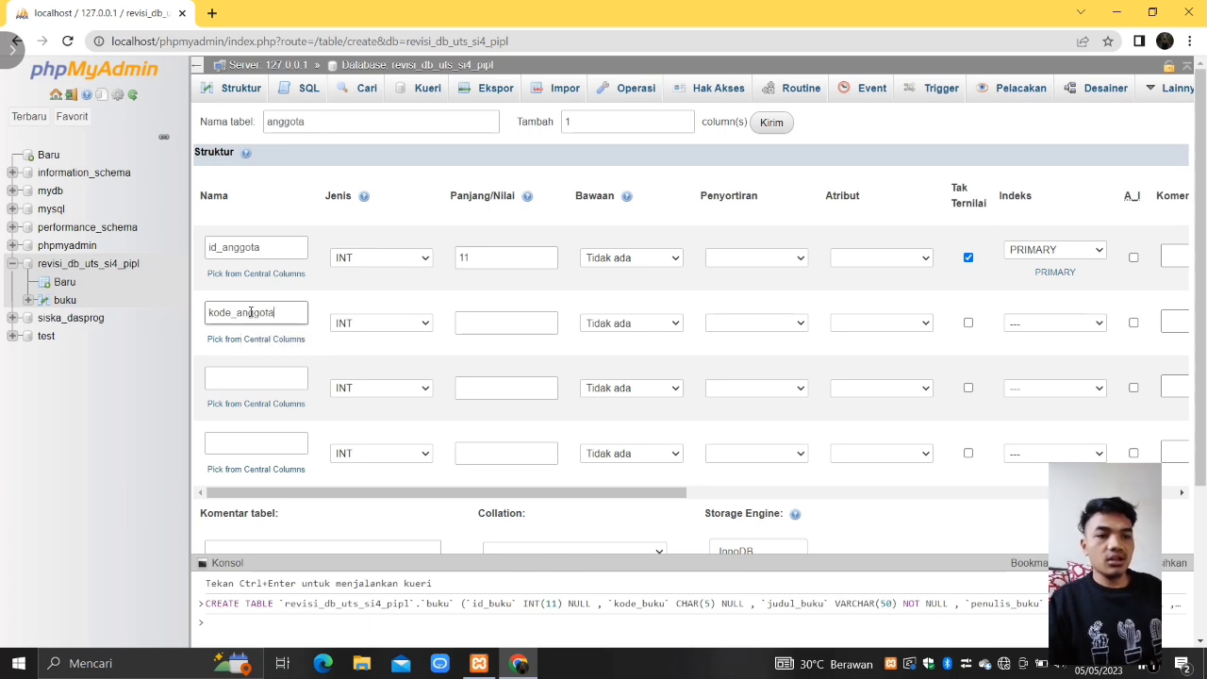
pyautogui.click(419, 326)
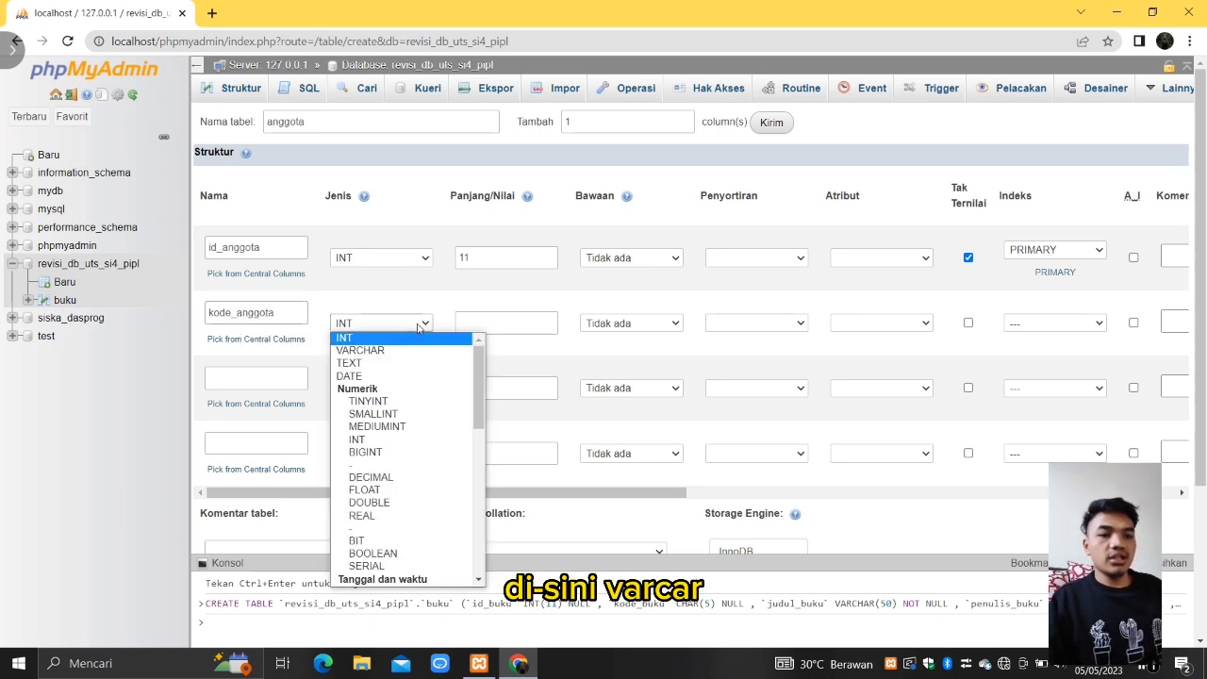
pyautogui.click(412, 351)
pyautogui.click(482, 326)
pyautogui.write('9')
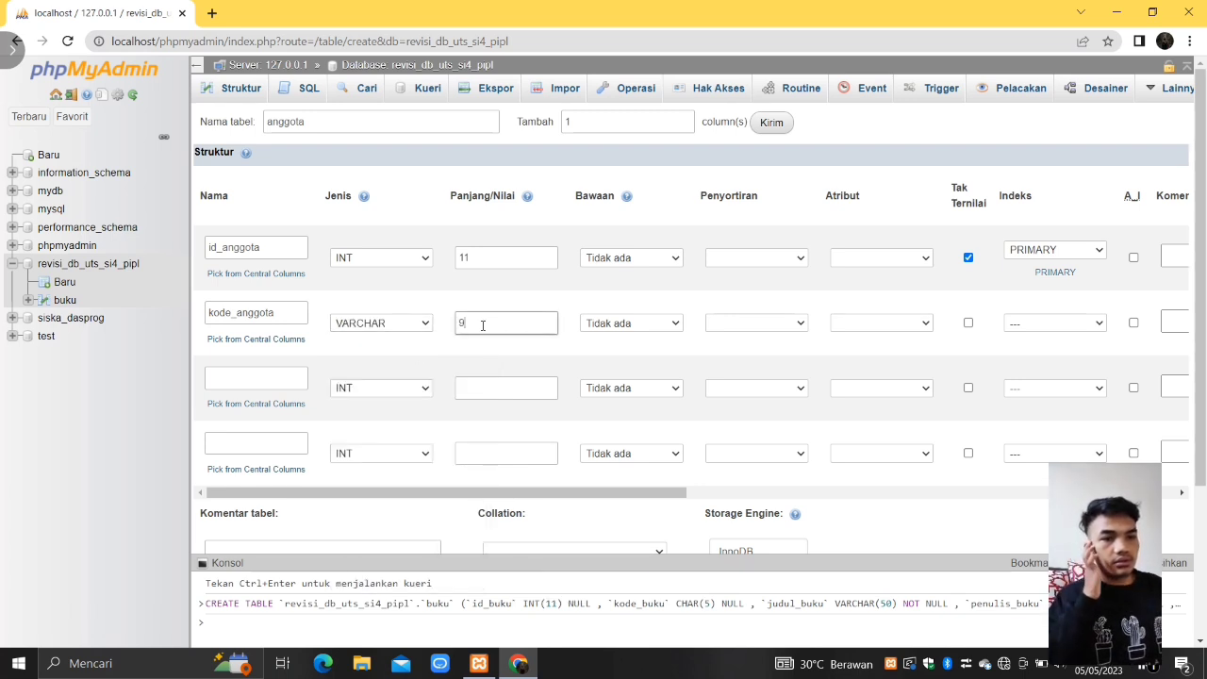
# Step: Define the third column as nama_anggota with type VARCHAR and length 100
pyautogui.click(257, 378)
pyautogui.write('nama_anggo')
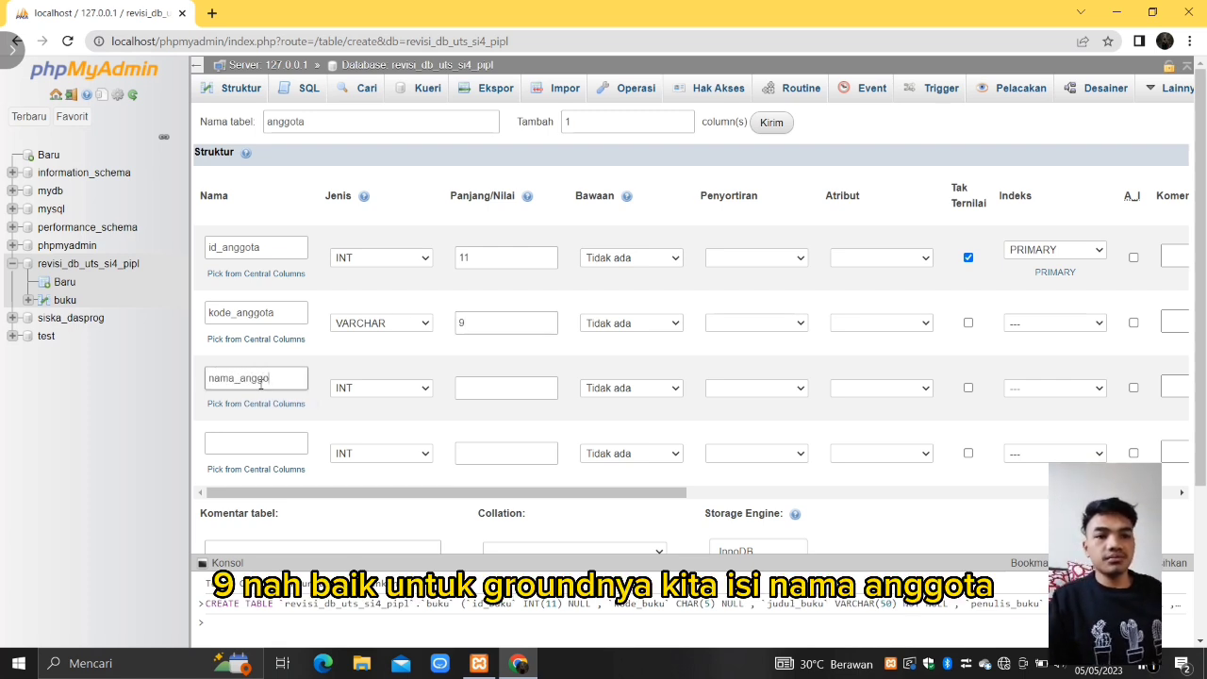
pyautogui.write('ta')
pyautogui.click(413, 387)
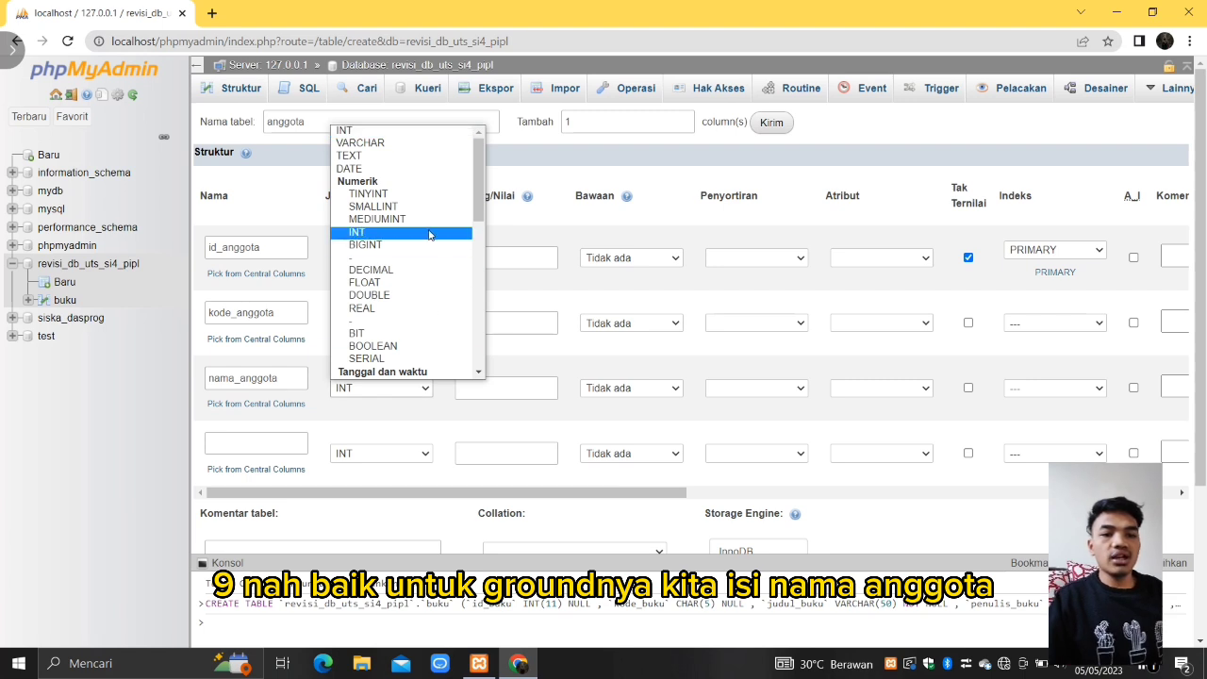
pyautogui.click(429, 143)
pyautogui.click(498, 385)
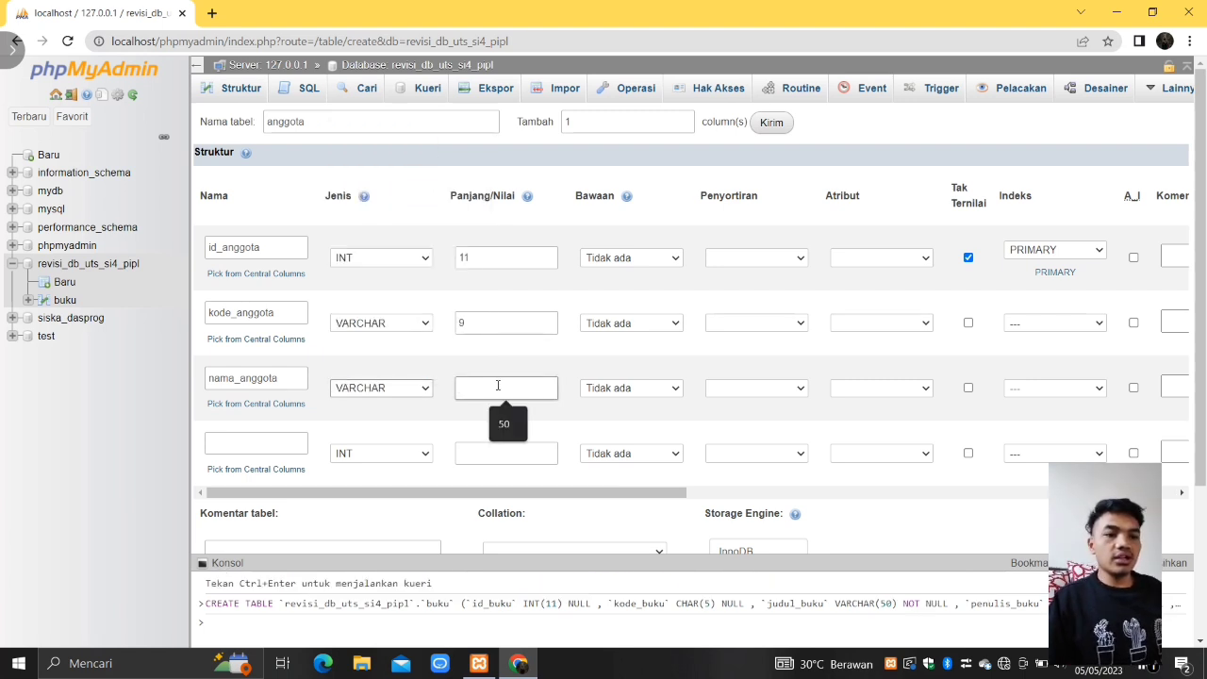
pyautogui.write('100')
# Step: Define the fourth column as jk_anggota with type CHAR and length 1
pyautogui.click(279, 444)
pyautogui.write('jk_anggota')
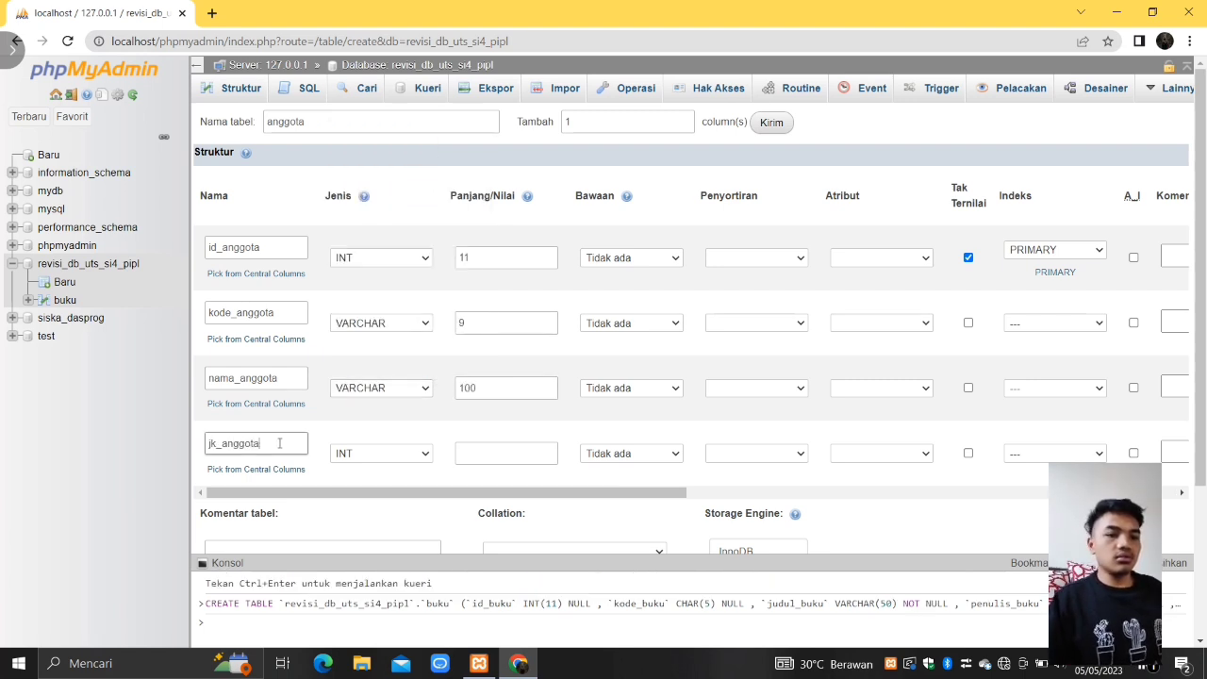
pyautogui.click(420, 453)
pyautogui.scroll(-3, 416, 332)
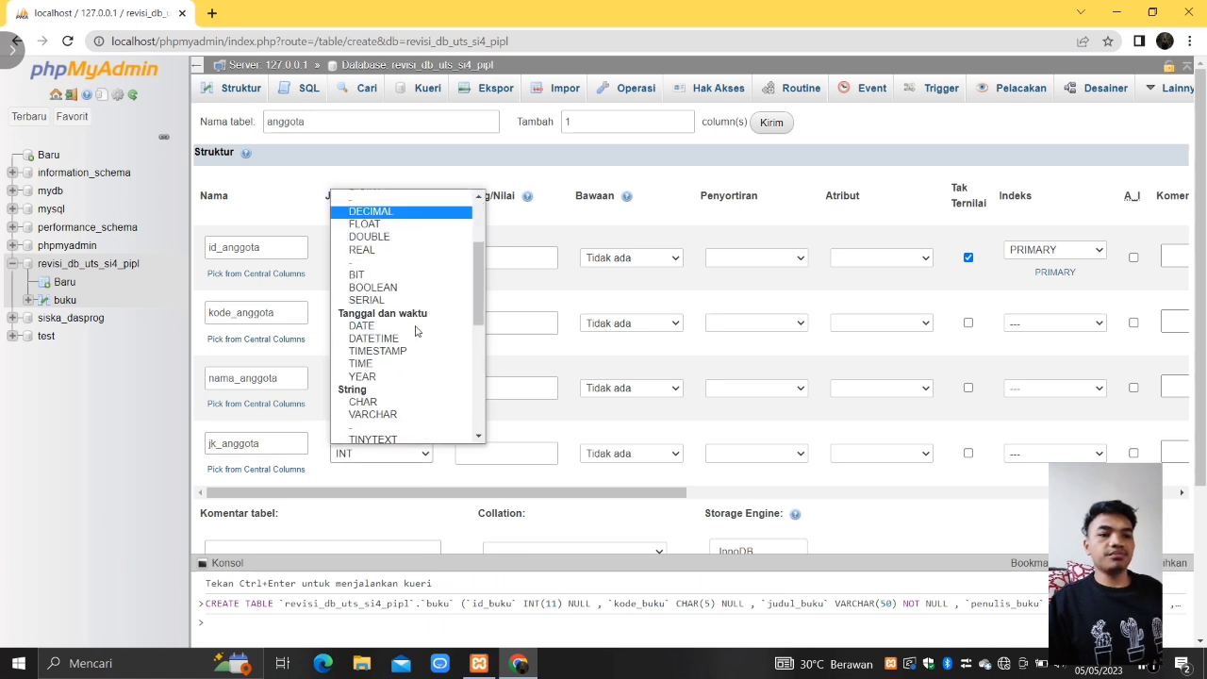
pyautogui.click(406, 405)
pyautogui.click(485, 460)
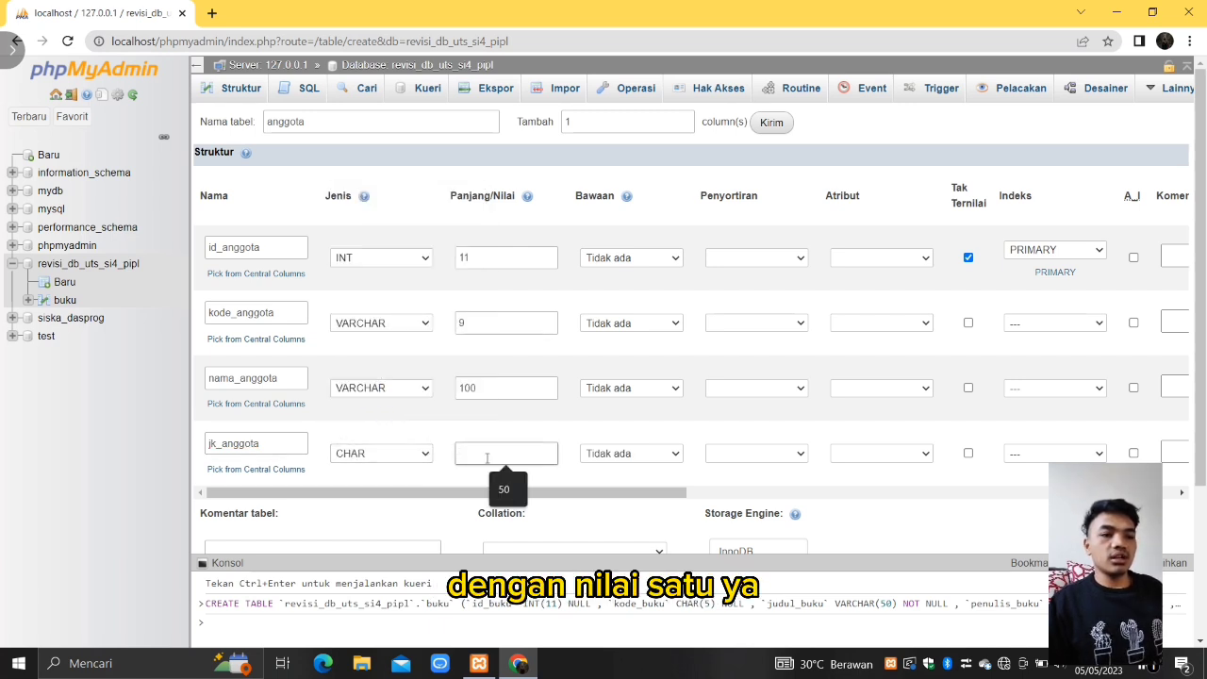
pyautogui.write('1')
# Step: Add 3 more column rows to the anggota table definition
pyautogui.scroll(-1, 357, 376)
pyautogui.scroll(-1, 356, 375)
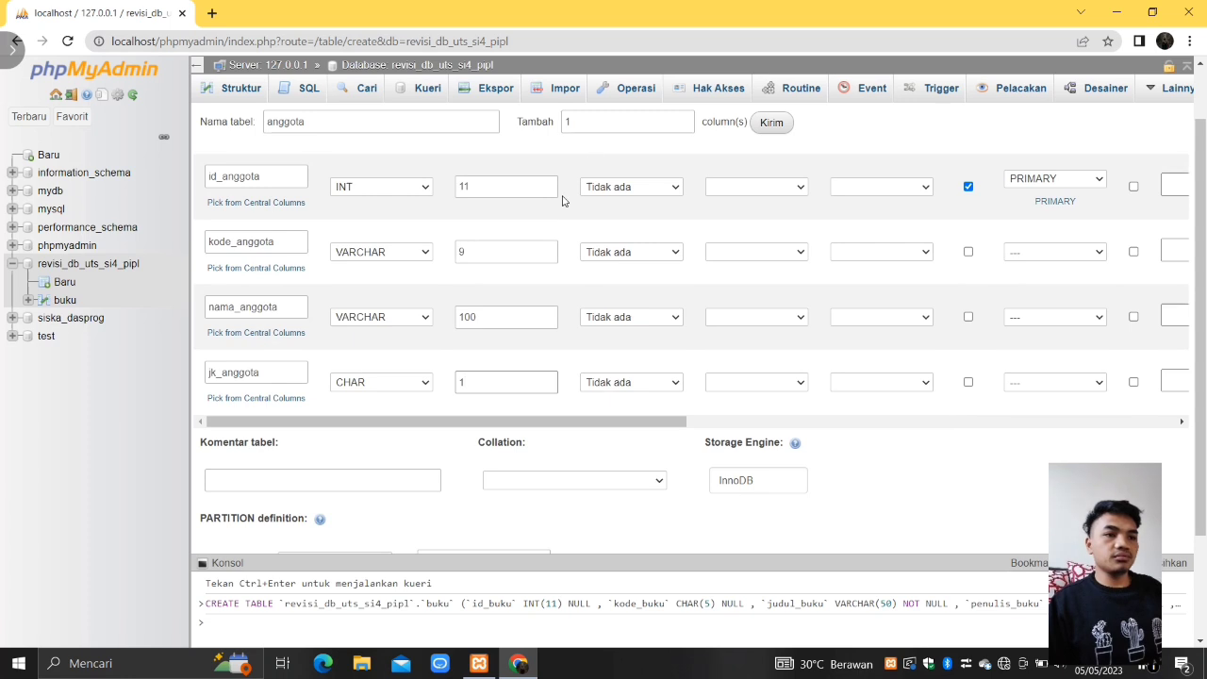
pyautogui.doubleClick(592, 123)
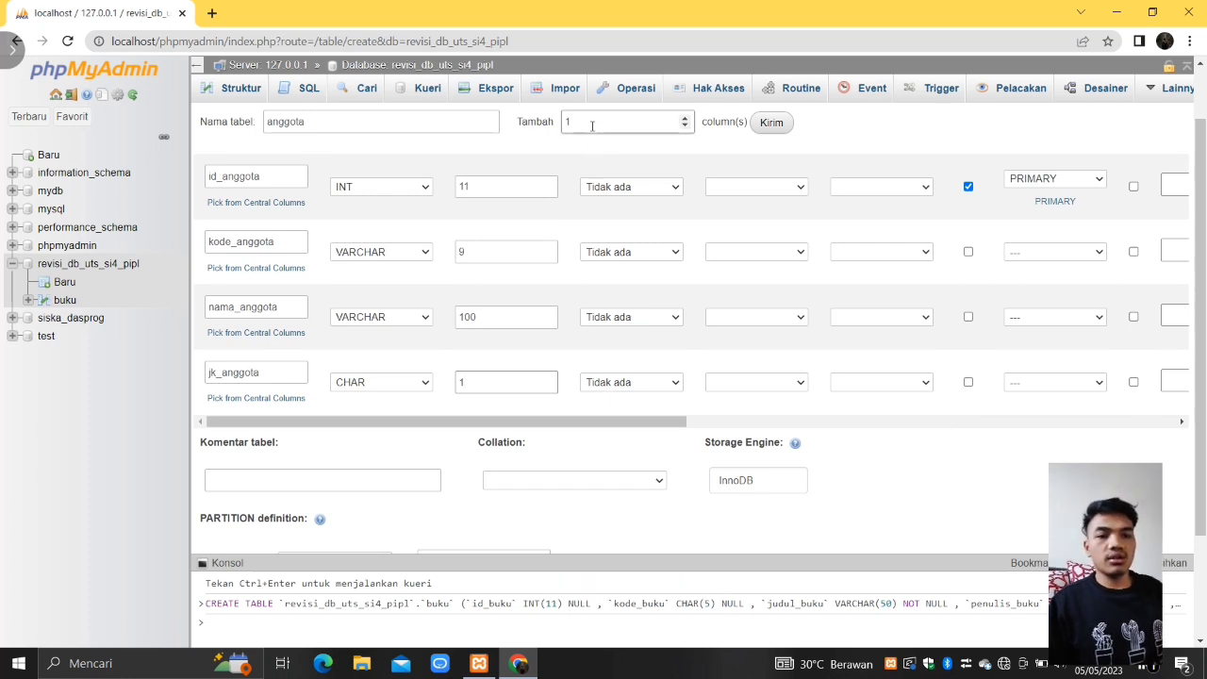
pyautogui.write('3')
pyautogui.click(770, 123)
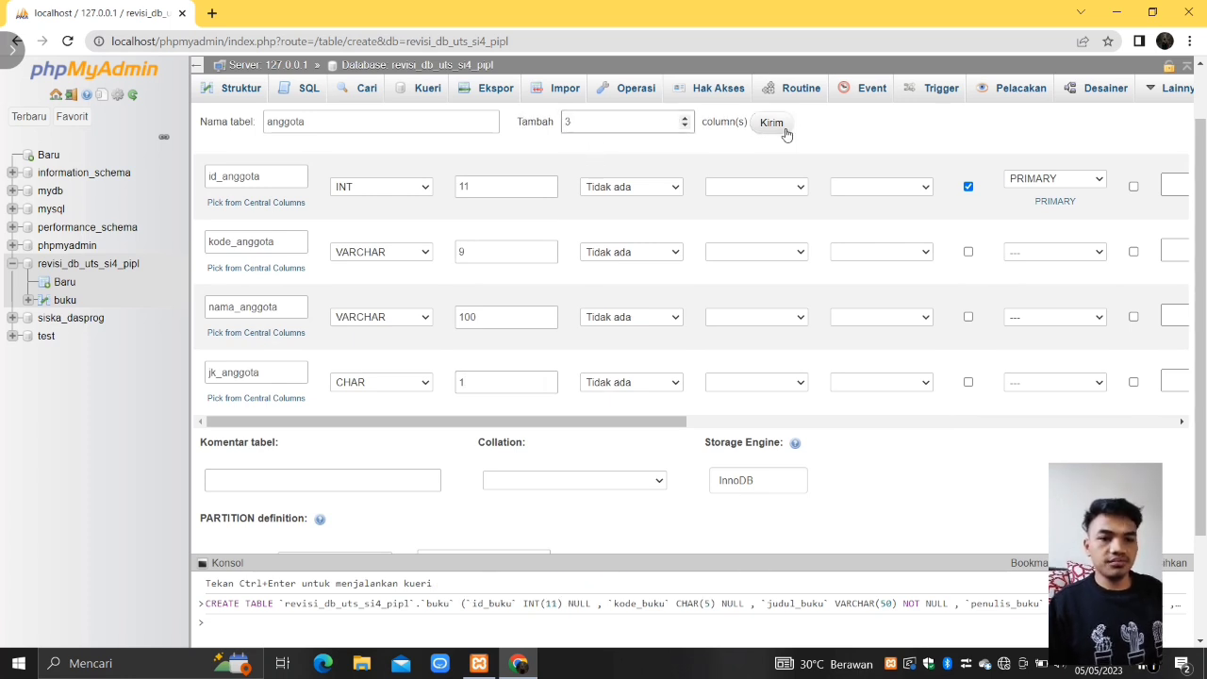
# Step: Define the fifth column as no_telp_anggota with type VARCHAR and length 13
pyautogui.click(248, 442)
pyautogui.write('no')
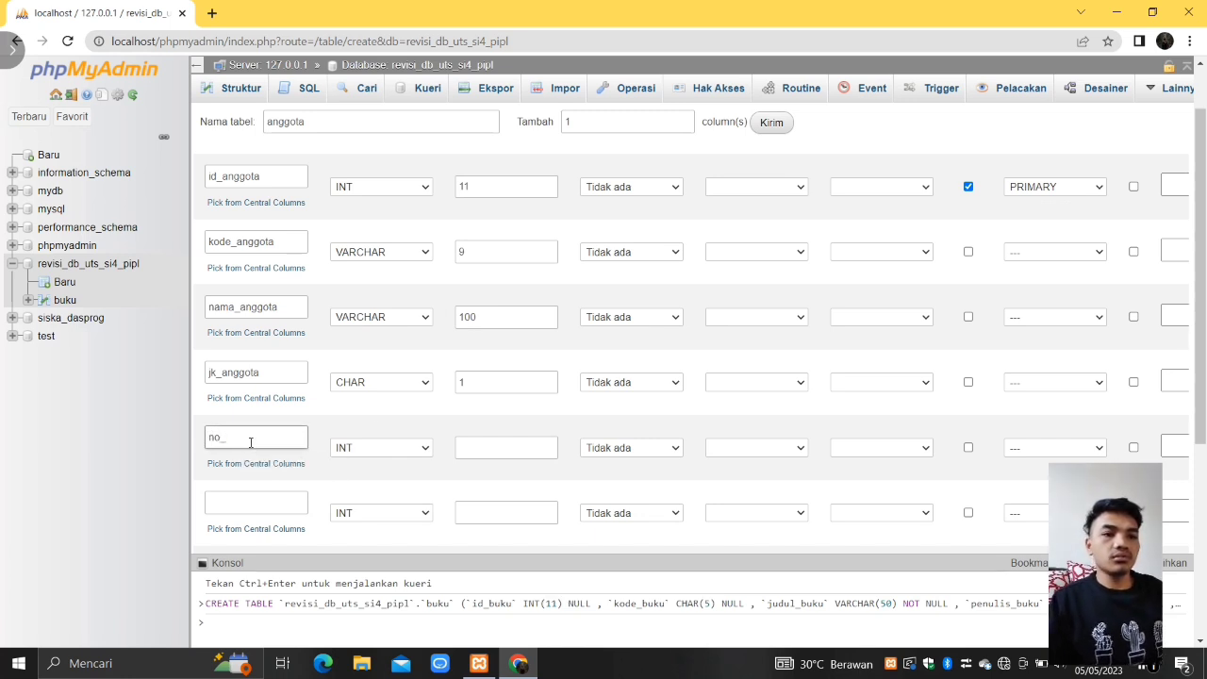
pyautogui.write('_telp_anggota')
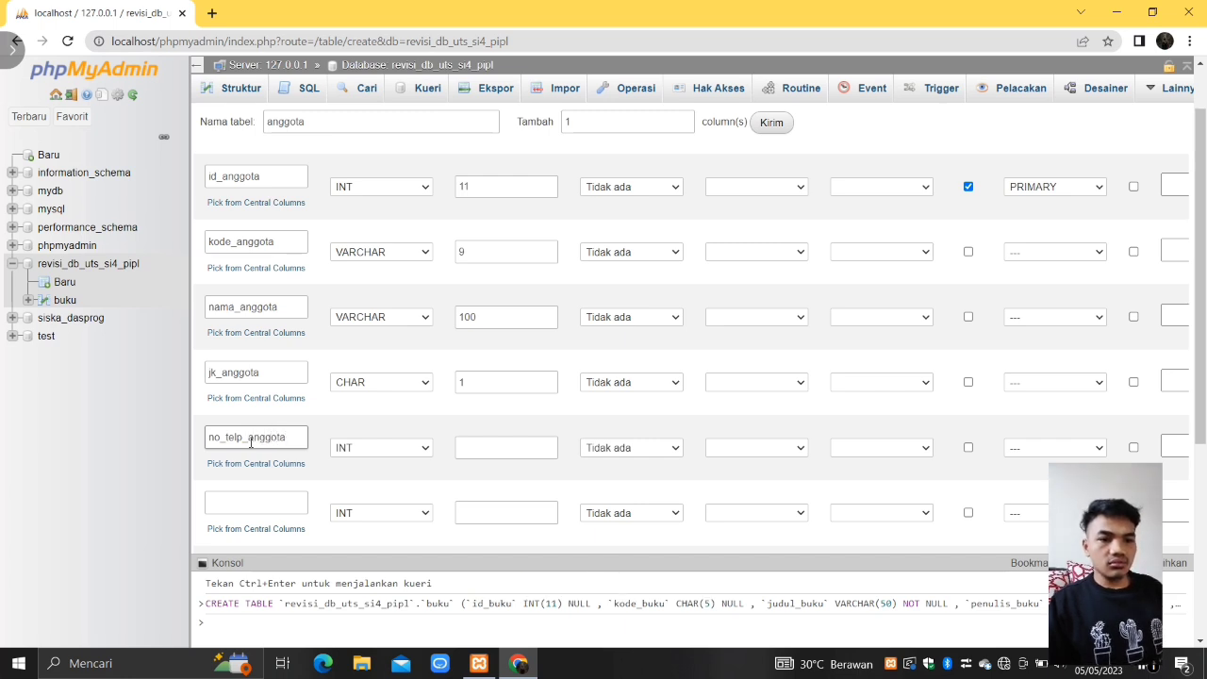
pyautogui.click(425, 448)
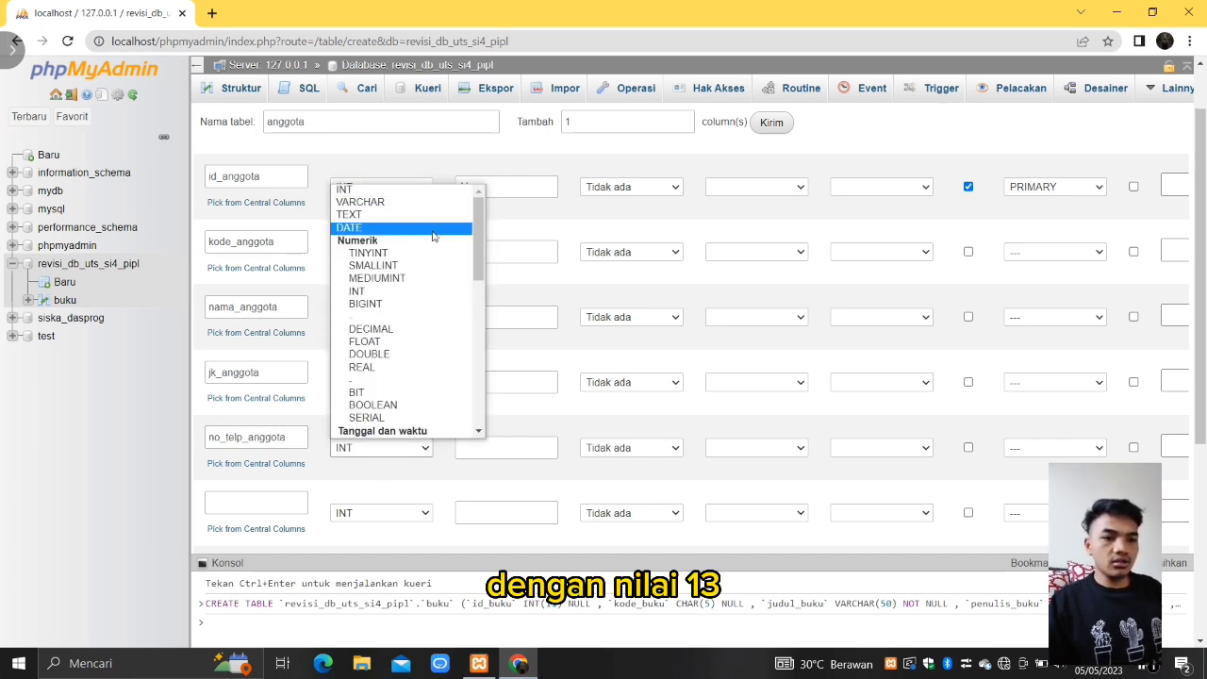
pyautogui.click(408, 201)
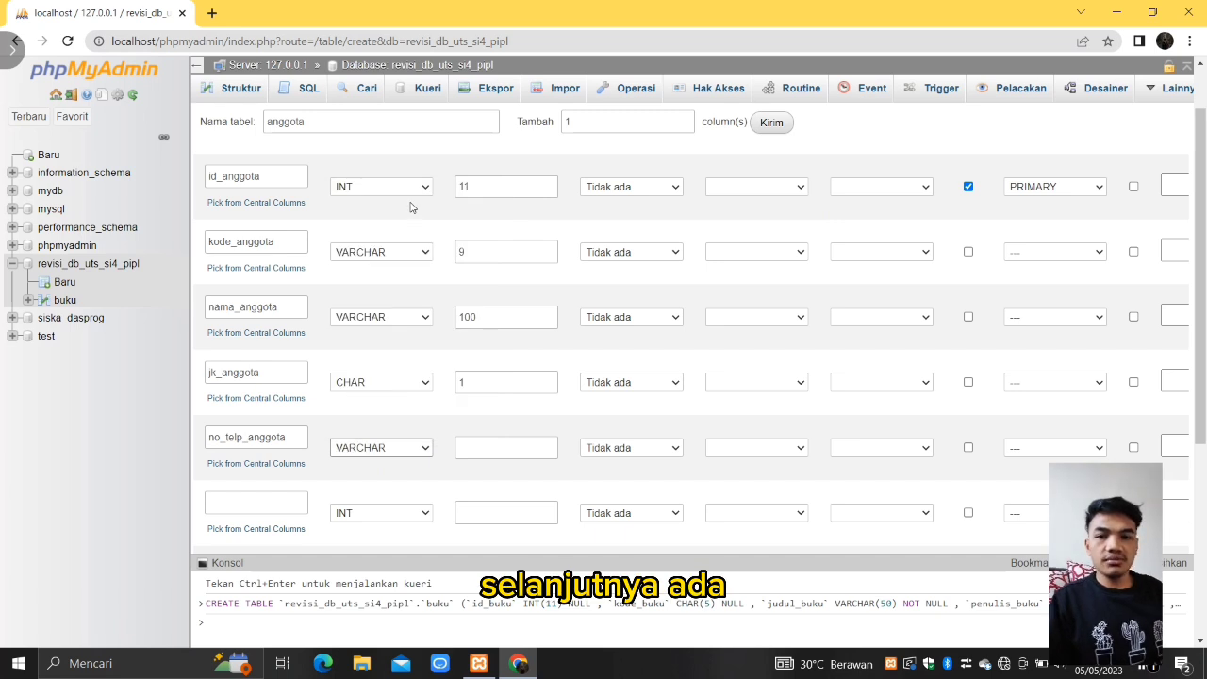
pyautogui.click(545, 445)
pyautogui.write('13')
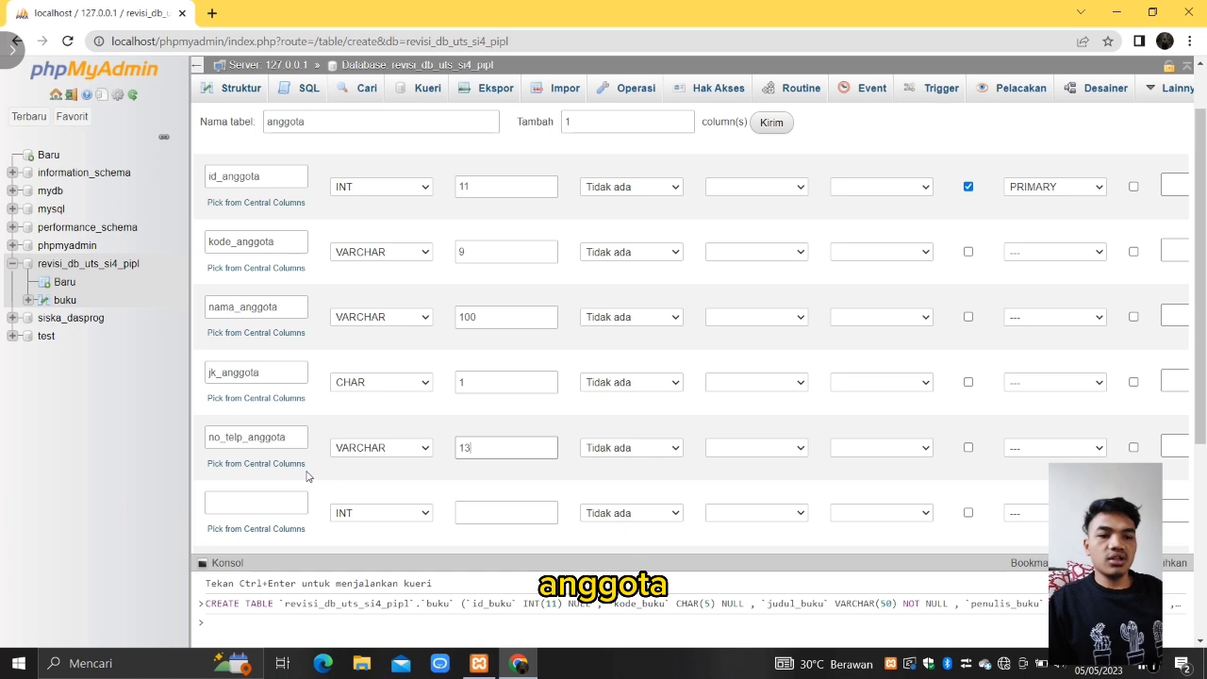
# Step: Define the sixth column of the anggota table as jurusan_anggota with type VARCHAR and length 2
pyautogui.click(263, 503)
pyautogui.write('j')
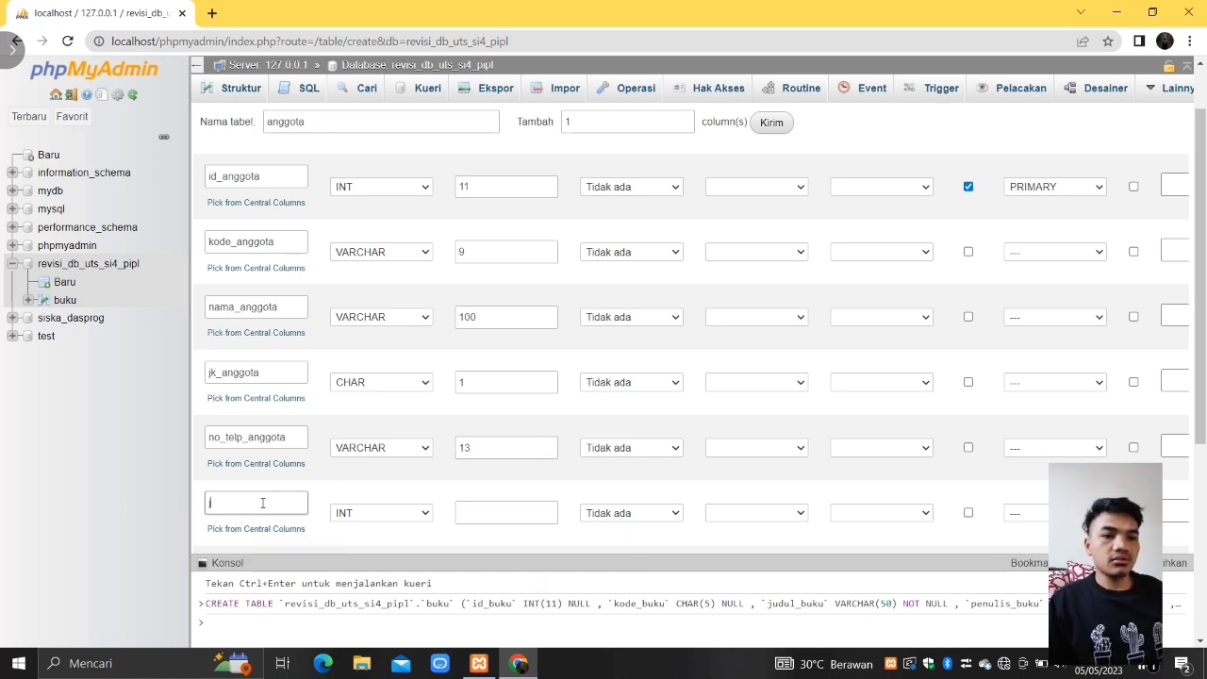
pyautogui.write('urusan')
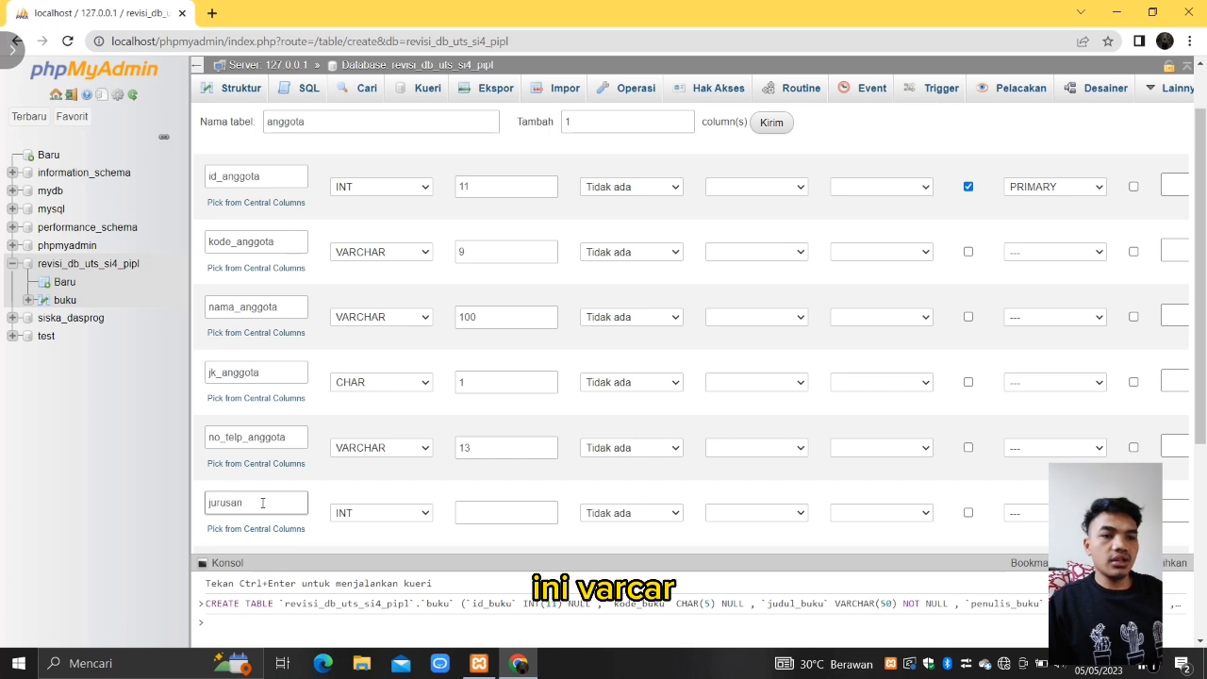
pyautogui.write('_anggota')
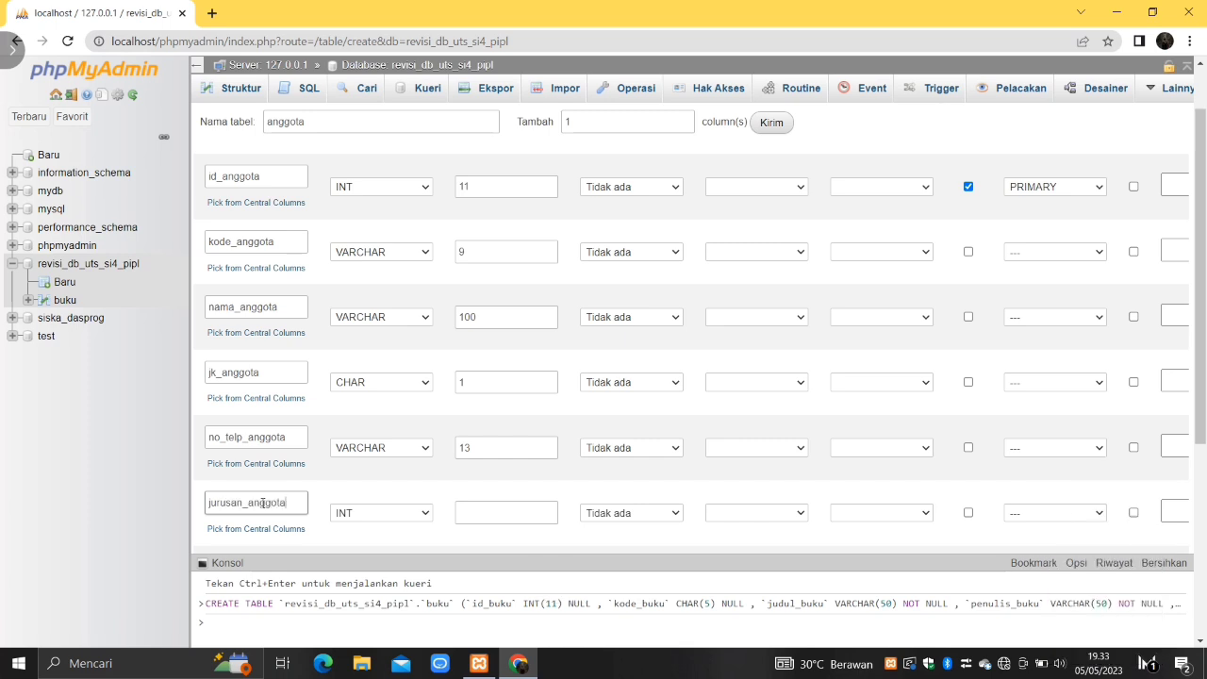
pyautogui.click(423, 532)
pyautogui.click(430, 516)
pyautogui.scroll(-1, 430, 343)
pyautogui.scroll(1, 430, 325)
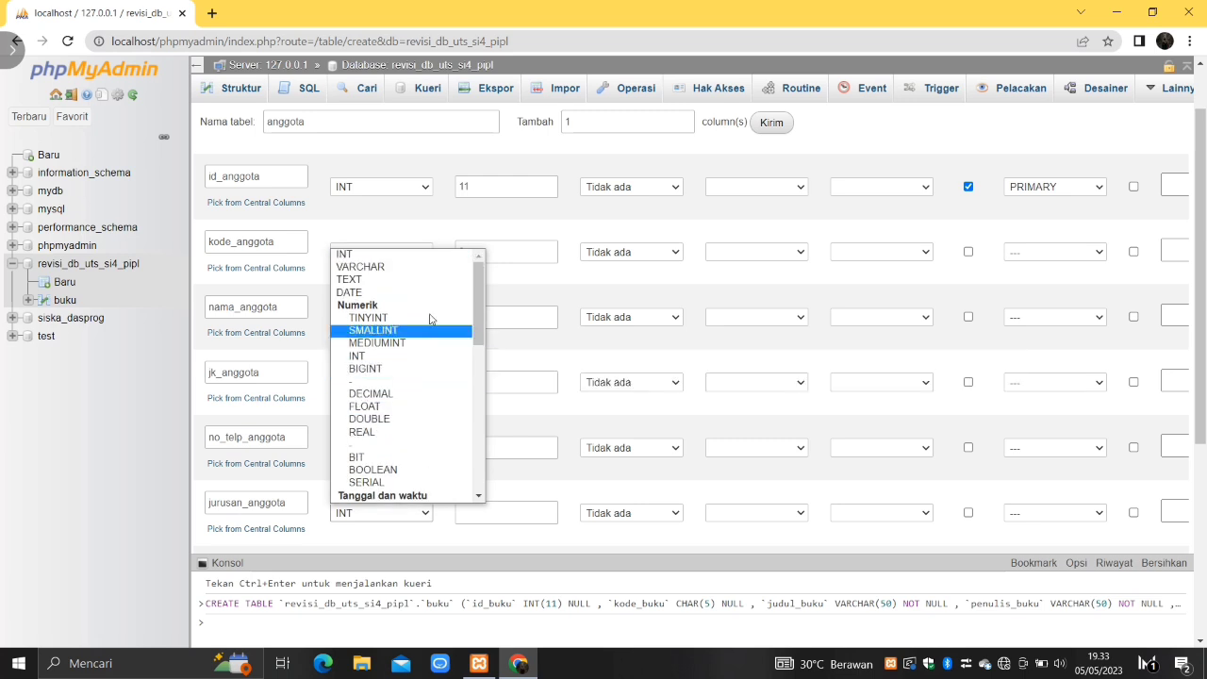
pyautogui.click(396, 267)
pyautogui.click(496, 514)
pyautogui.write('2')
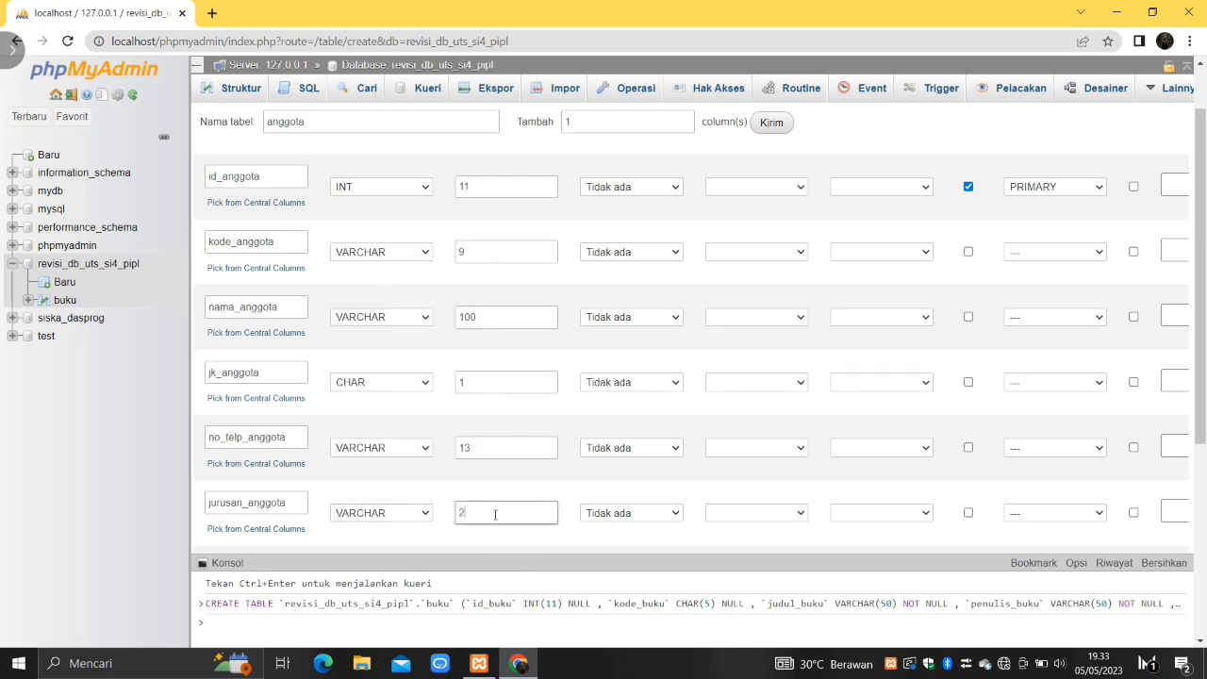
# Step: Define the seventh column of the anggota table as alamat_anggota with type VARCHAR and length 100
pyautogui.scroll(-1, 506, 542)
pyautogui.click(272, 445)
pyautogui.write('alamat_a')
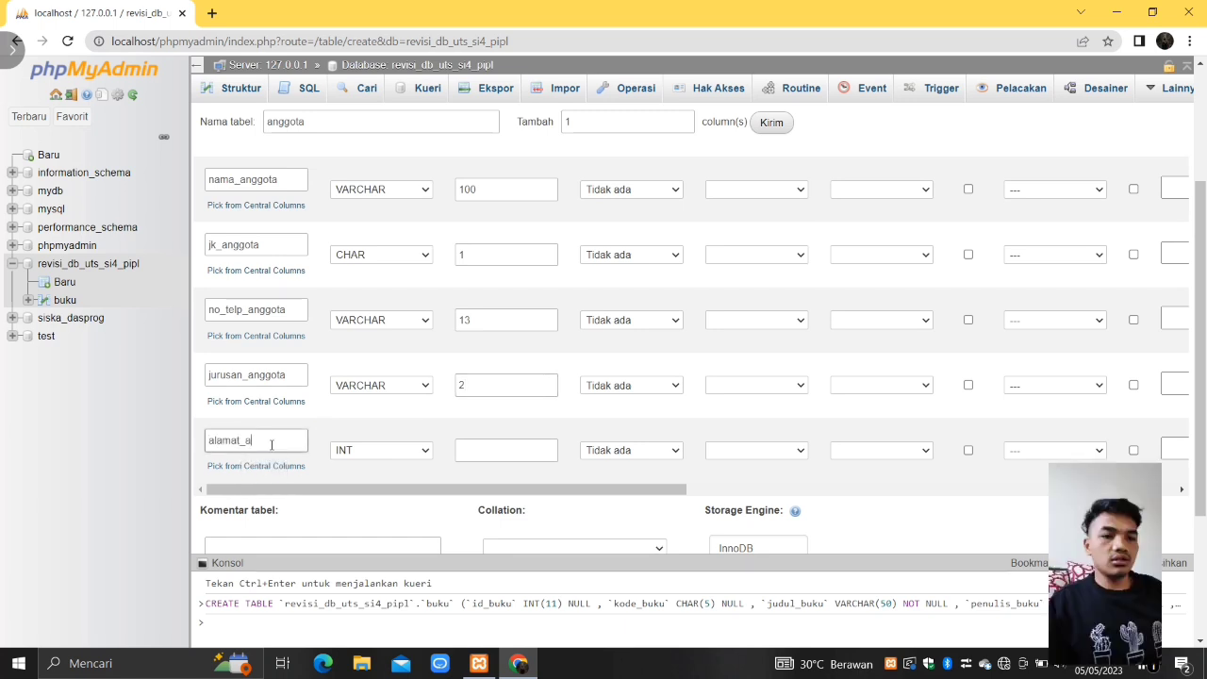
pyautogui.write('mggota')
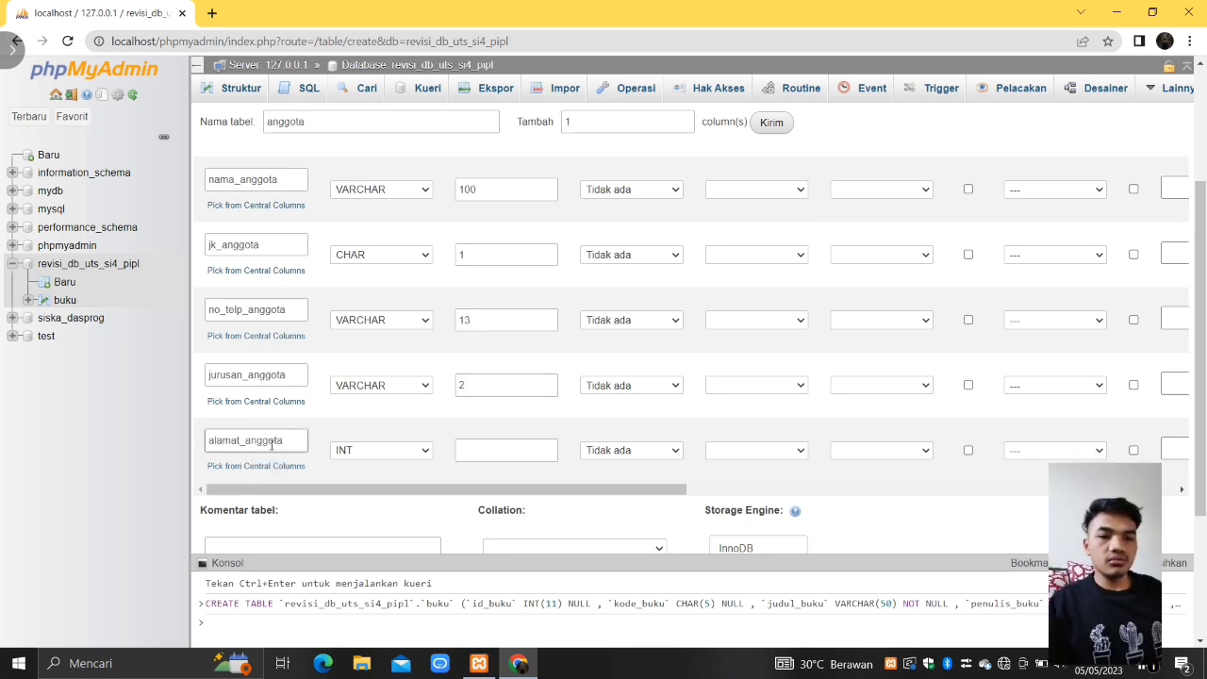
pyautogui.click(427, 450)
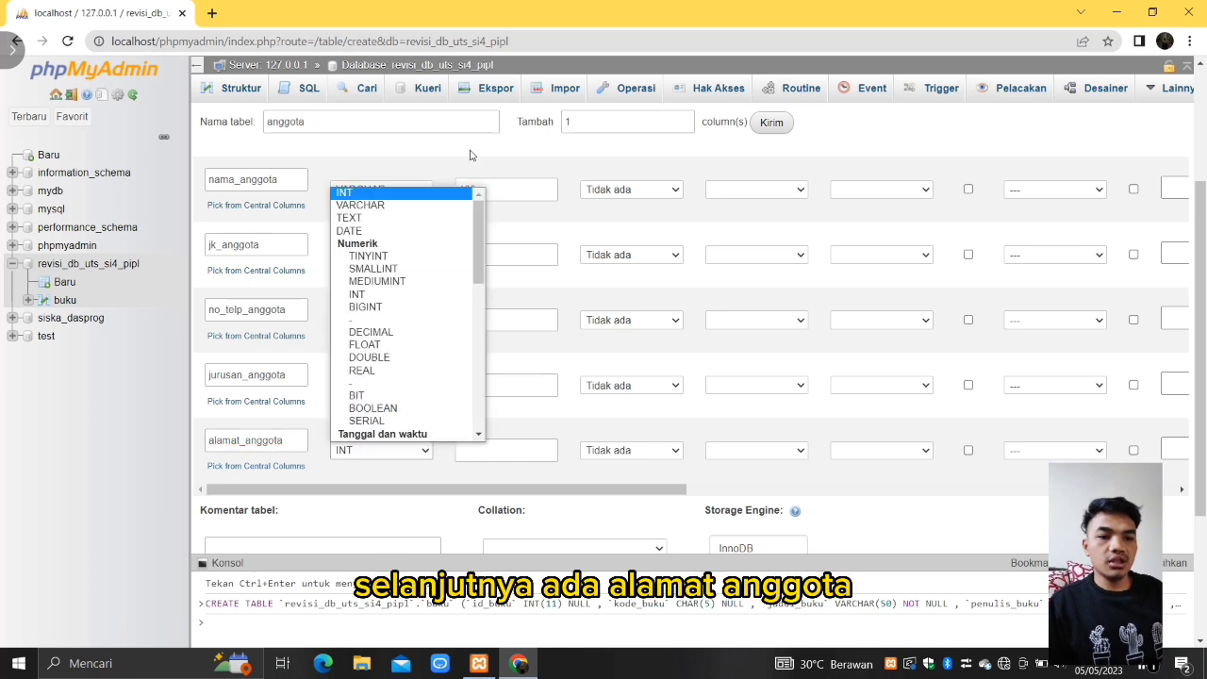
pyautogui.click(423, 210)
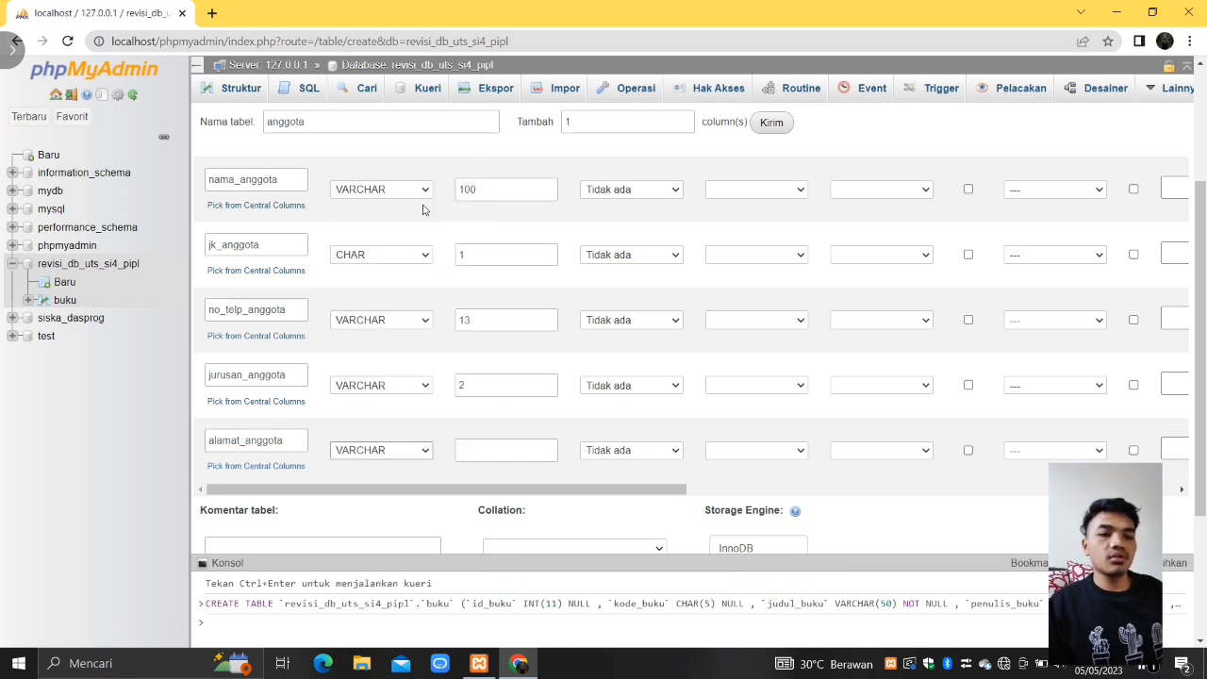
pyautogui.click(483, 450)
pyautogui.write('100')
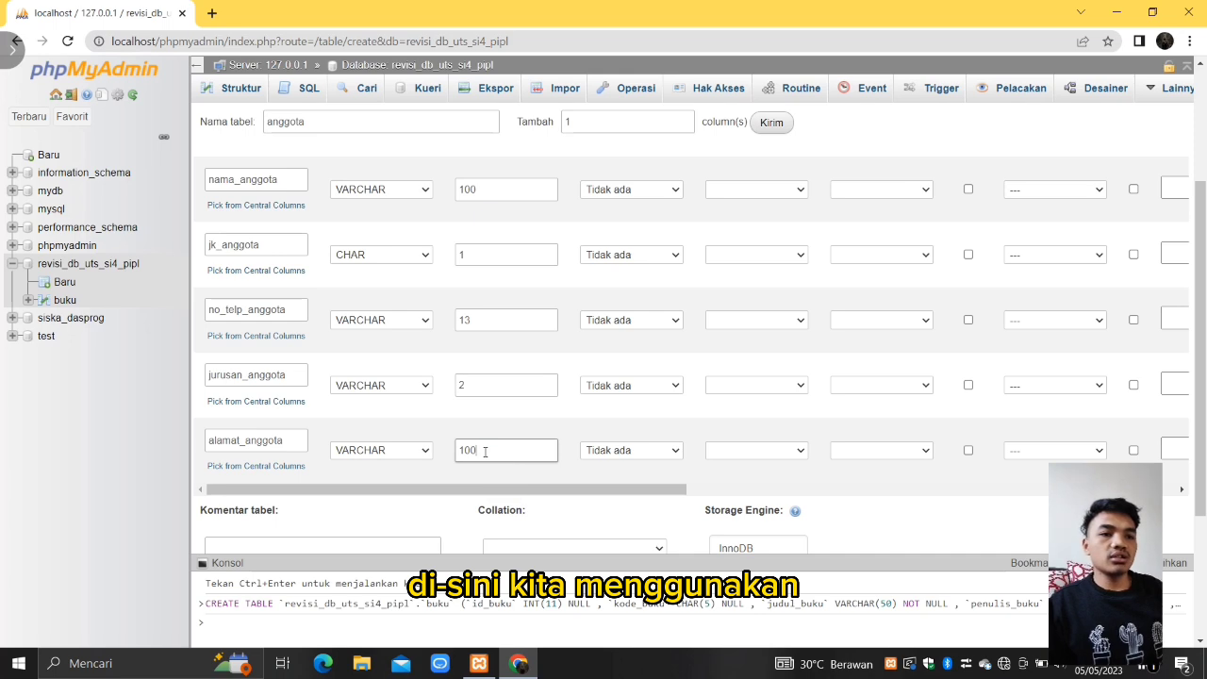
# Step: Check the column definitions of the anggota table and save the table
pyautogui.scroll(-1, 485, 451)
pyautogui.scroll(3, 485, 456)
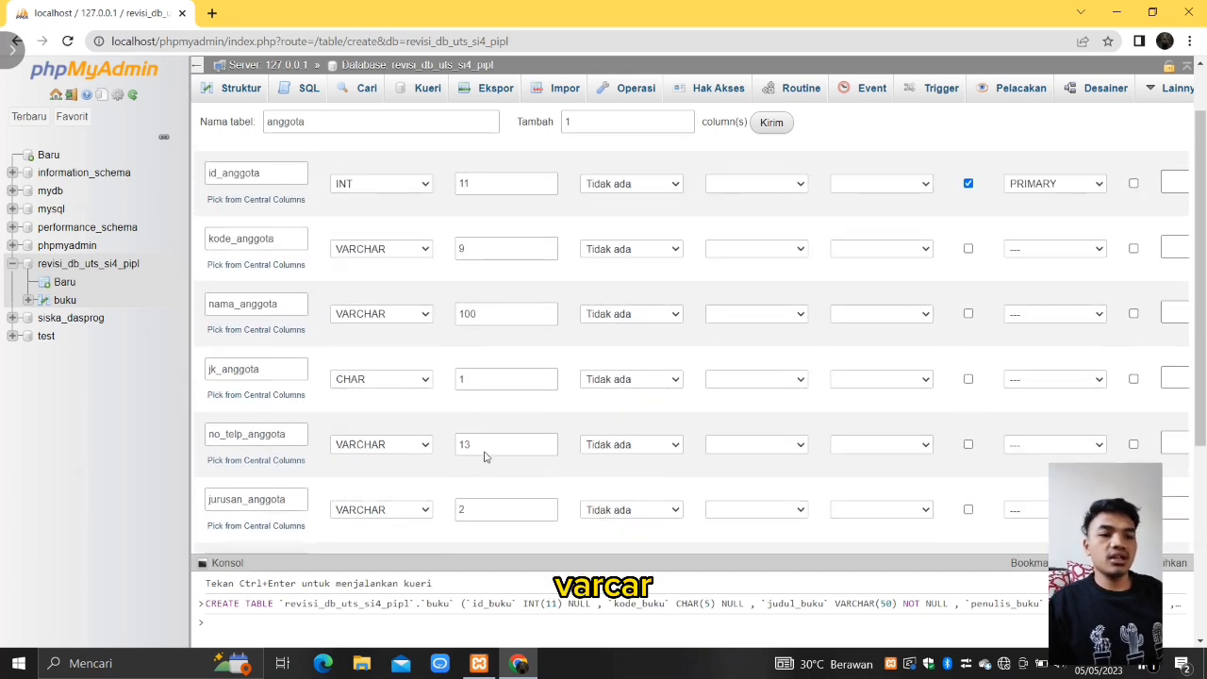
pyautogui.scroll(-2, 484, 453)
pyautogui.scroll(-2, 440, 342)
pyautogui.click(323, 547)
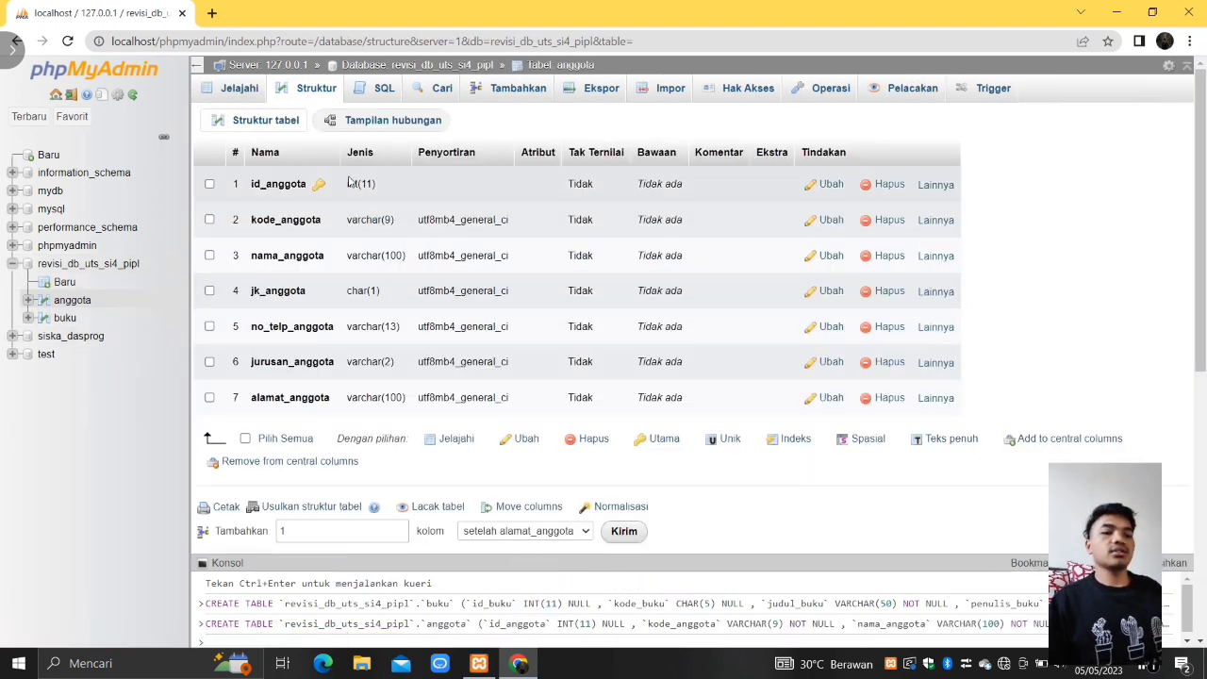
# Step: Start a new table named petugas in revisi_db_uts_si4_pipl and add 1 more column row to its definition
pyautogui.click(64, 284)
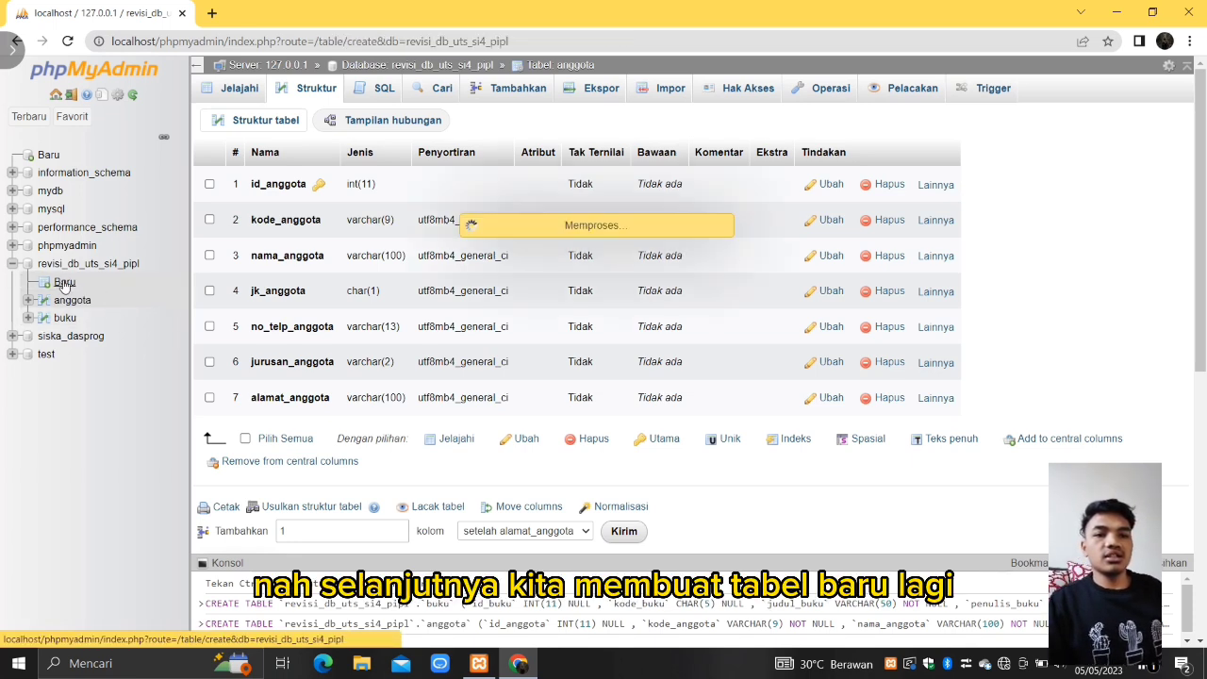
pyautogui.click(353, 126)
pyautogui.write('p')
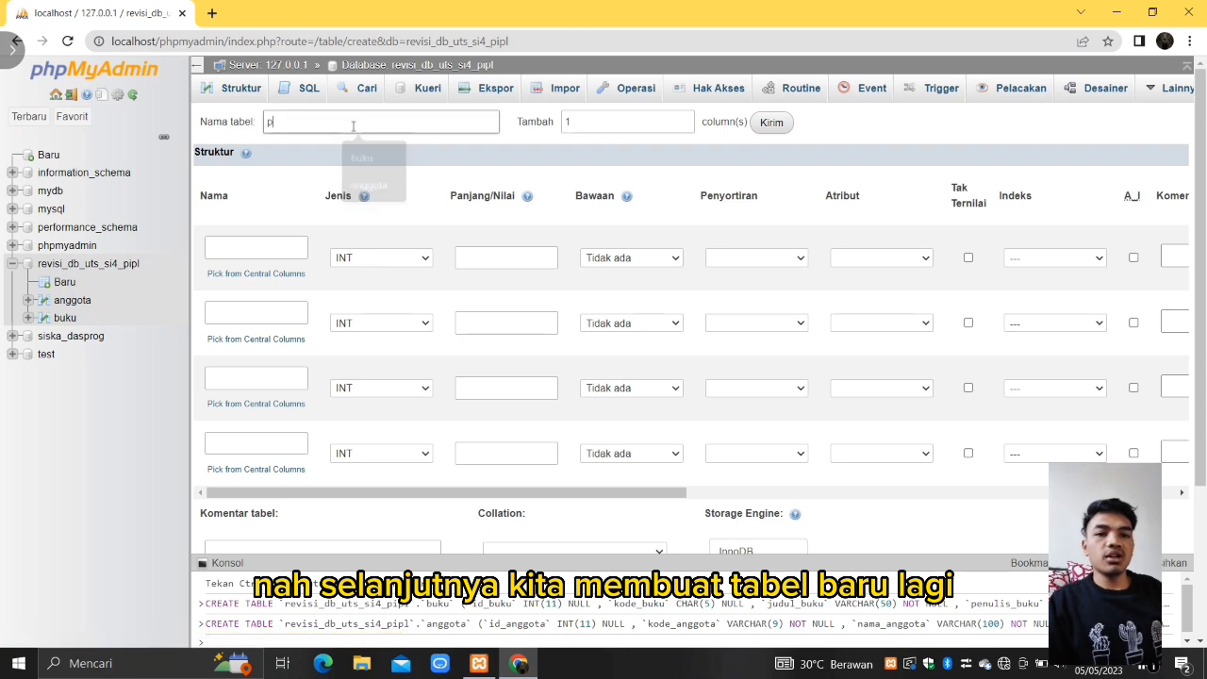
pyautogui.write('elugas')
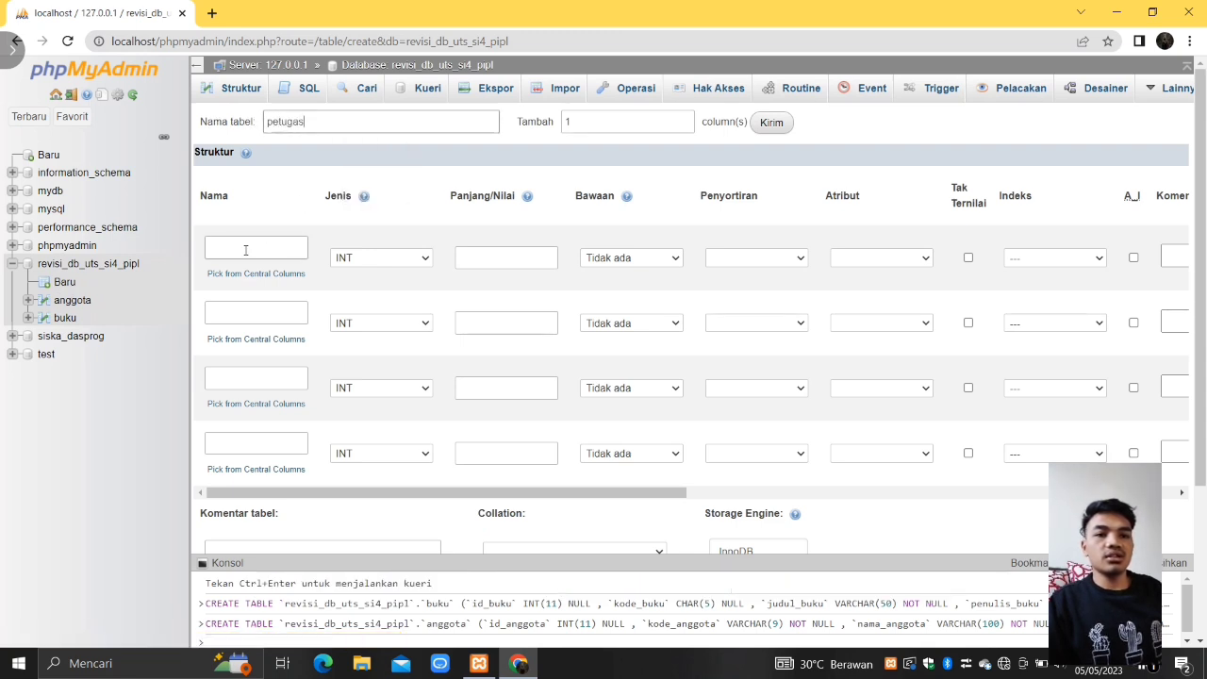
pyautogui.click(772, 122)
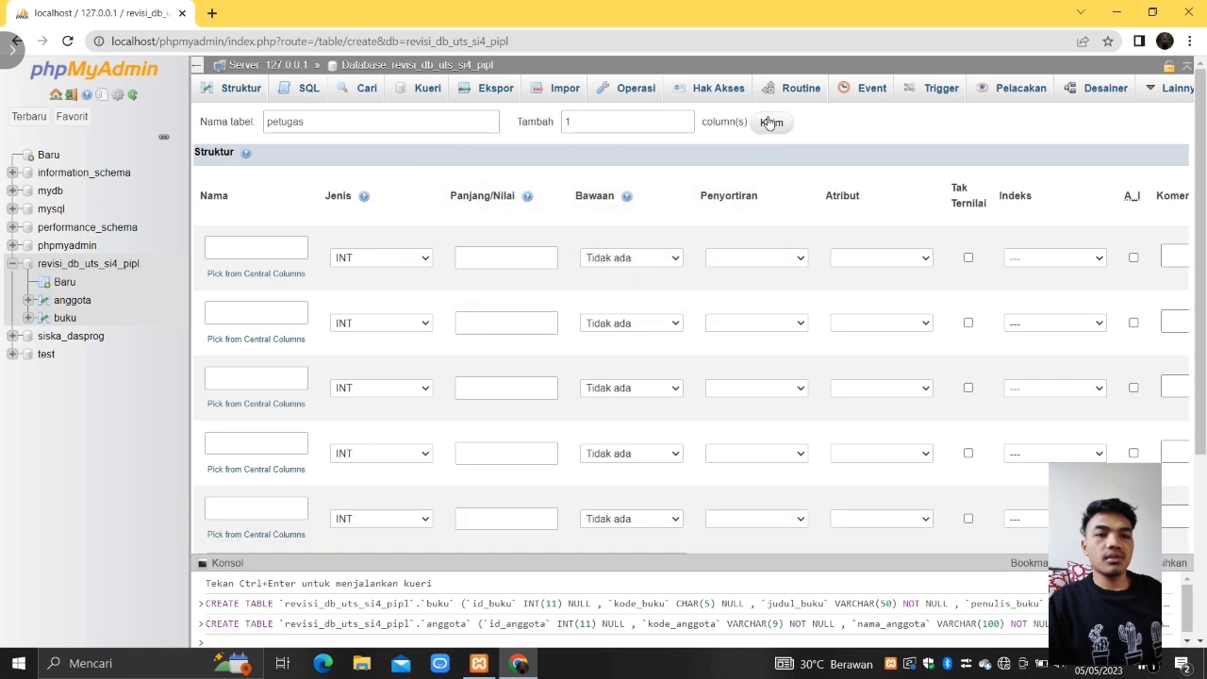
# Step: Define the first column as id_petugas with type INT and length 11, allow null values and make it the PRIMARY index
pyautogui.click(257, 247)
pyautogui.write('id_petugas')
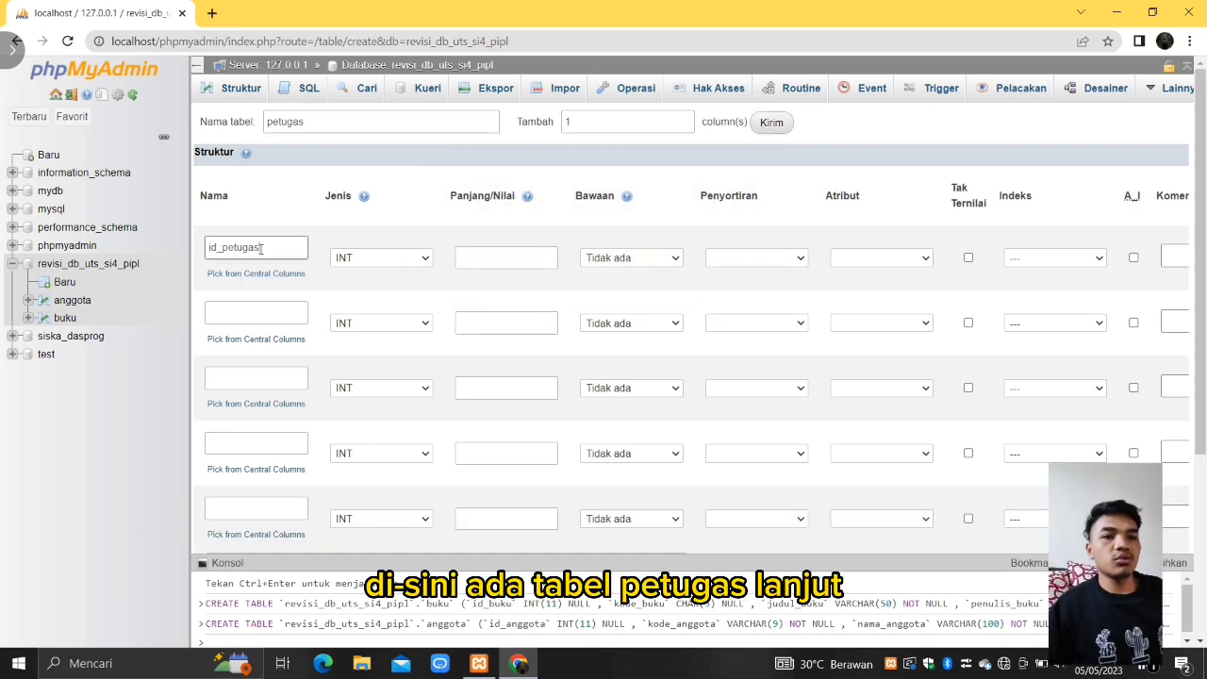
pyautogui.click(492, 256)
pyautogui.write('11')
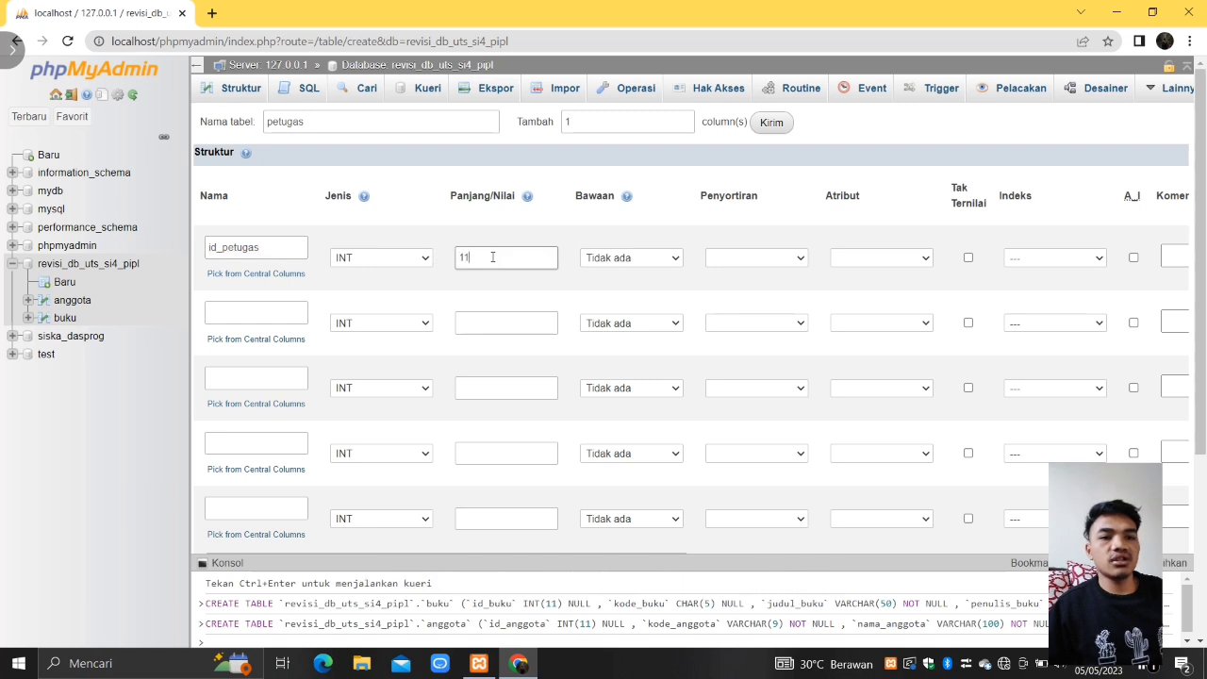
pyautogui.click(967, 257)
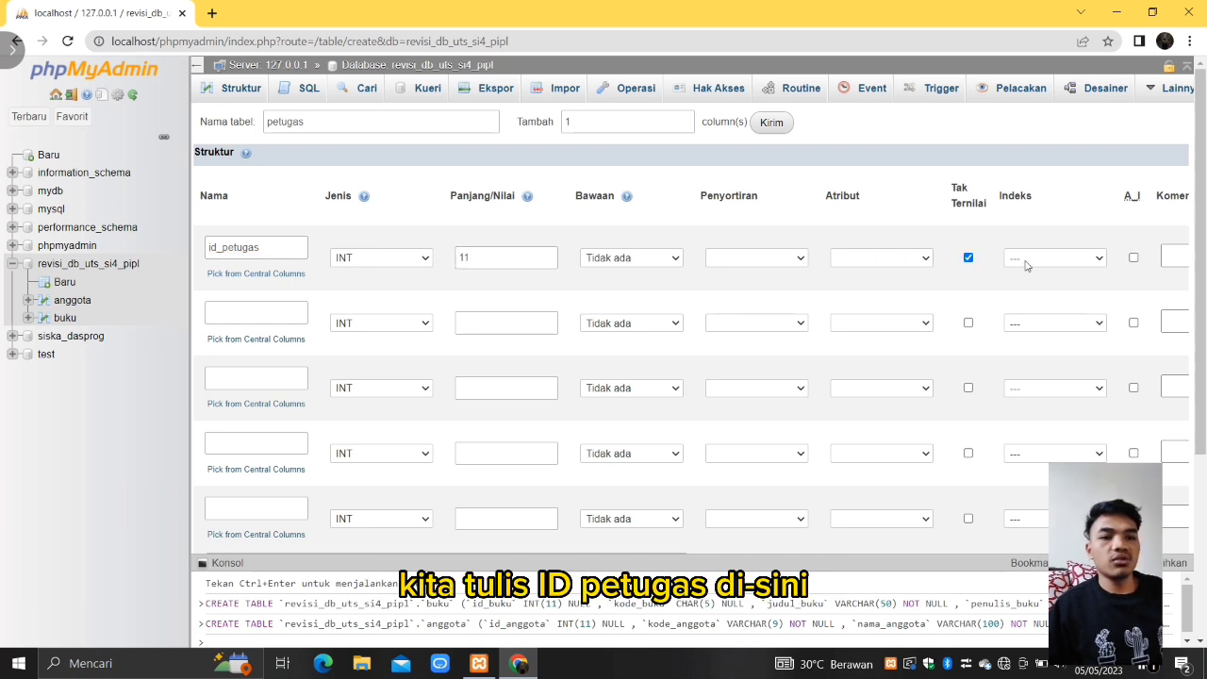
pyautogui.click(1094, 261)
pyautogui.click(1046, 279)
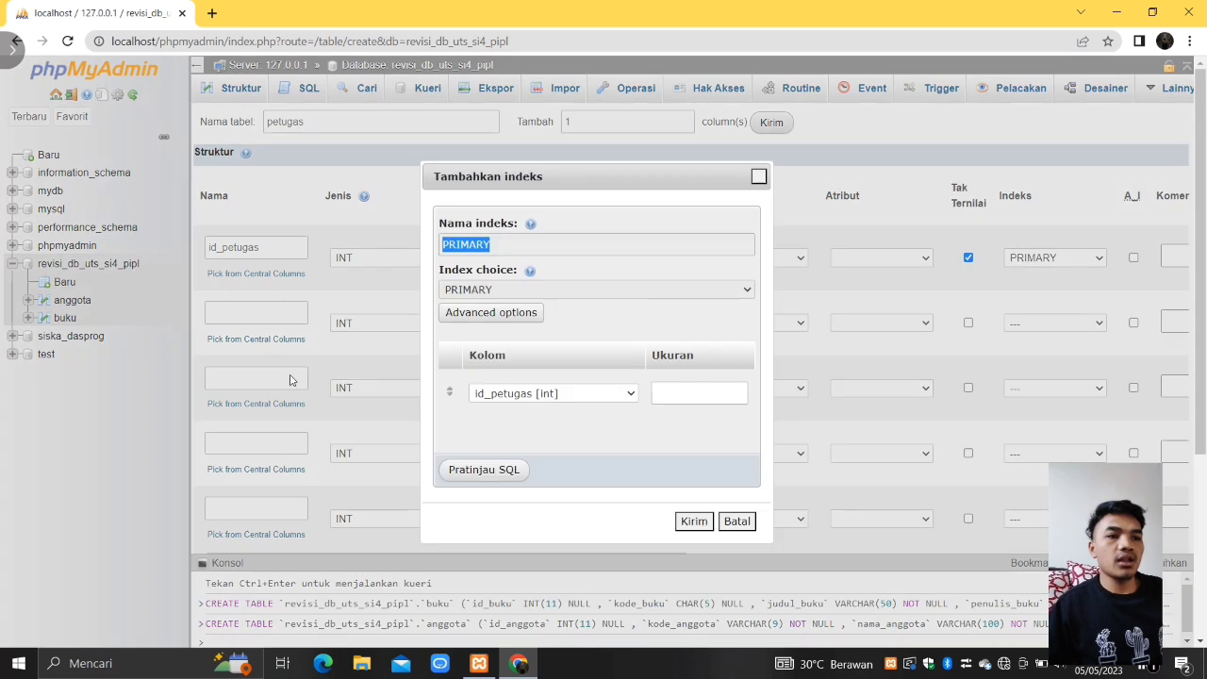
pyautogui.click(694, 520)
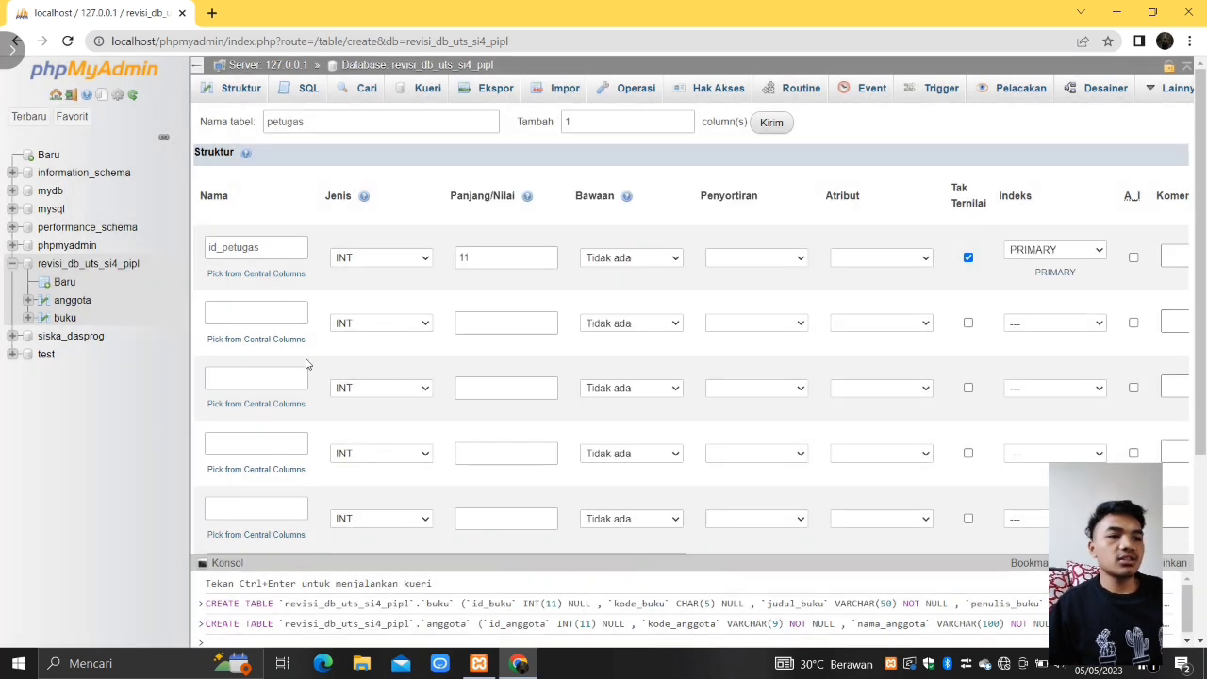
# Step: Define the second column of the petugas table as nama_petugas with type VARCHAR and length 50
pyautogui.click(276, 313)
pyautogui.write('nama')
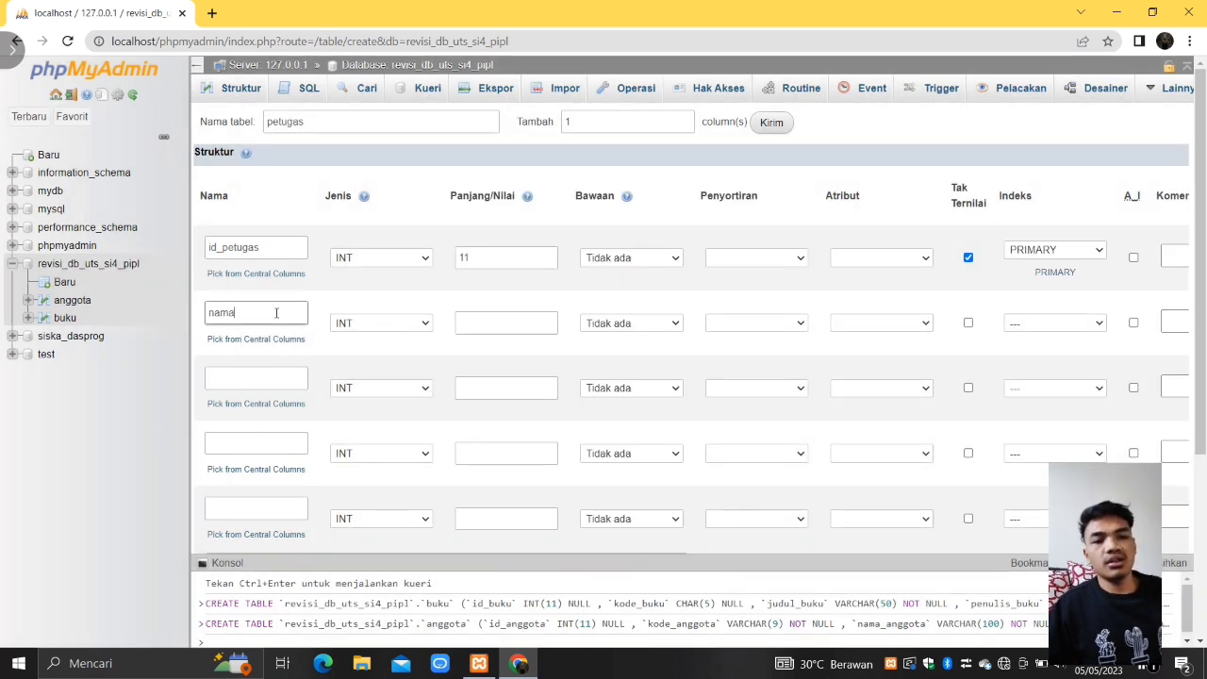
pyautogui.write('_petugas')
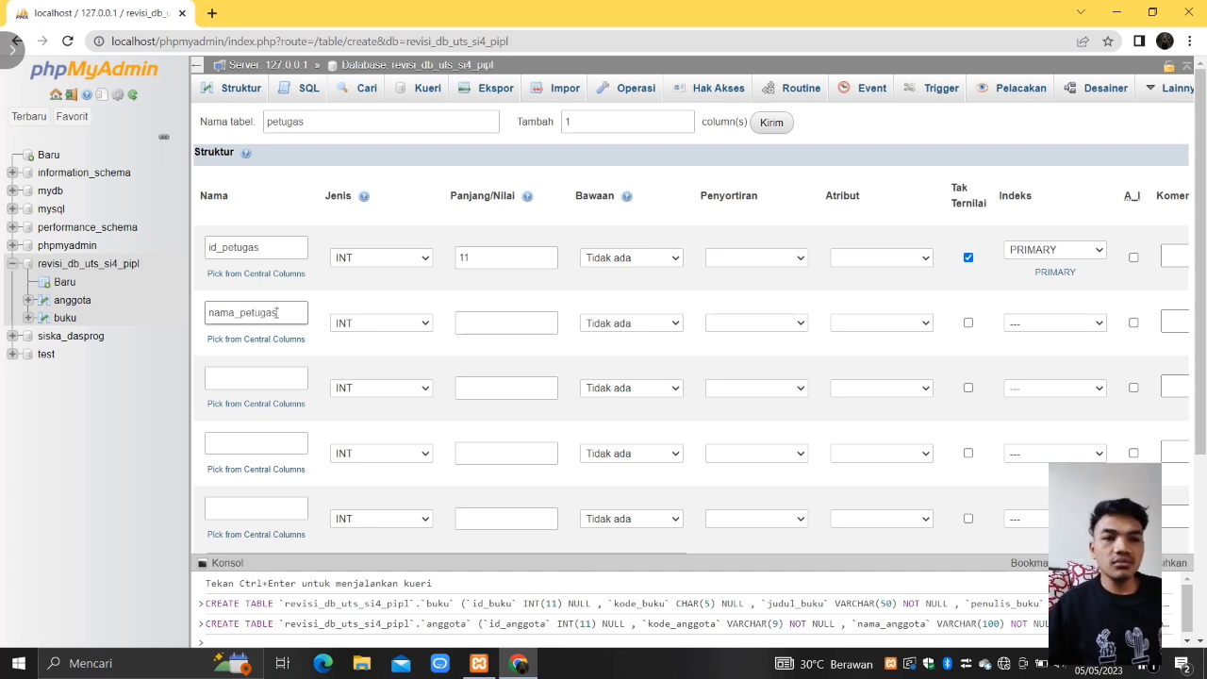
pyautogui.click(396, 324)
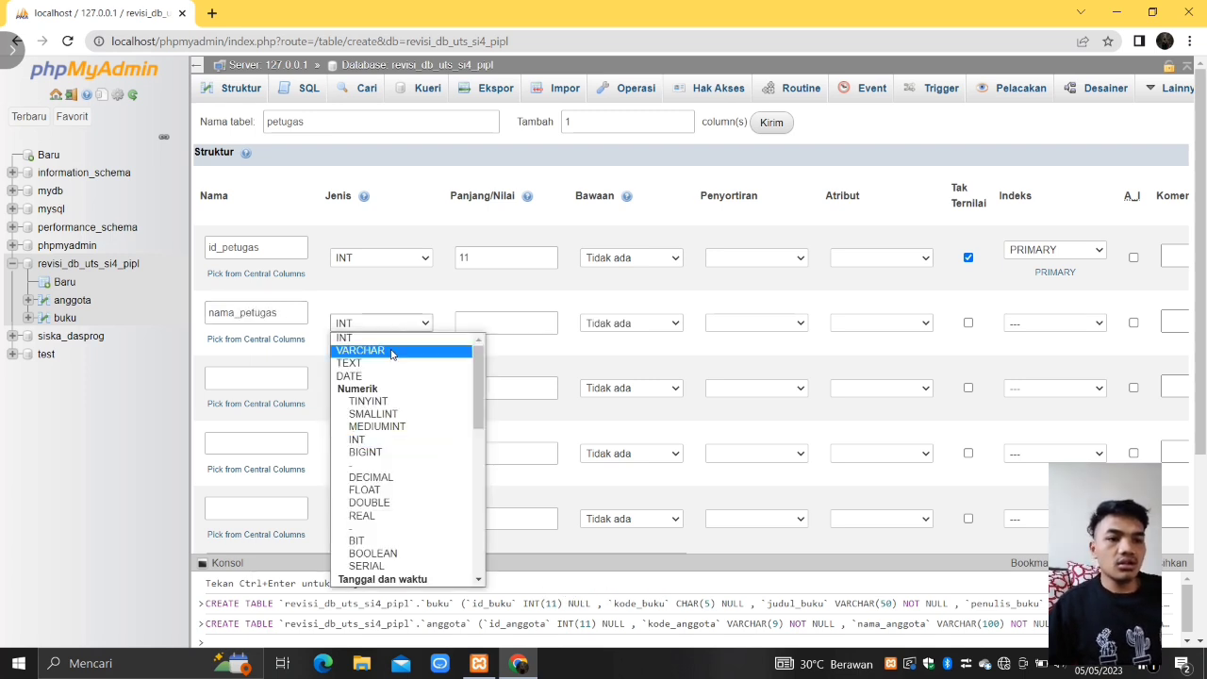
pyautogui.click(390, 351)
pyautogui.write('50')
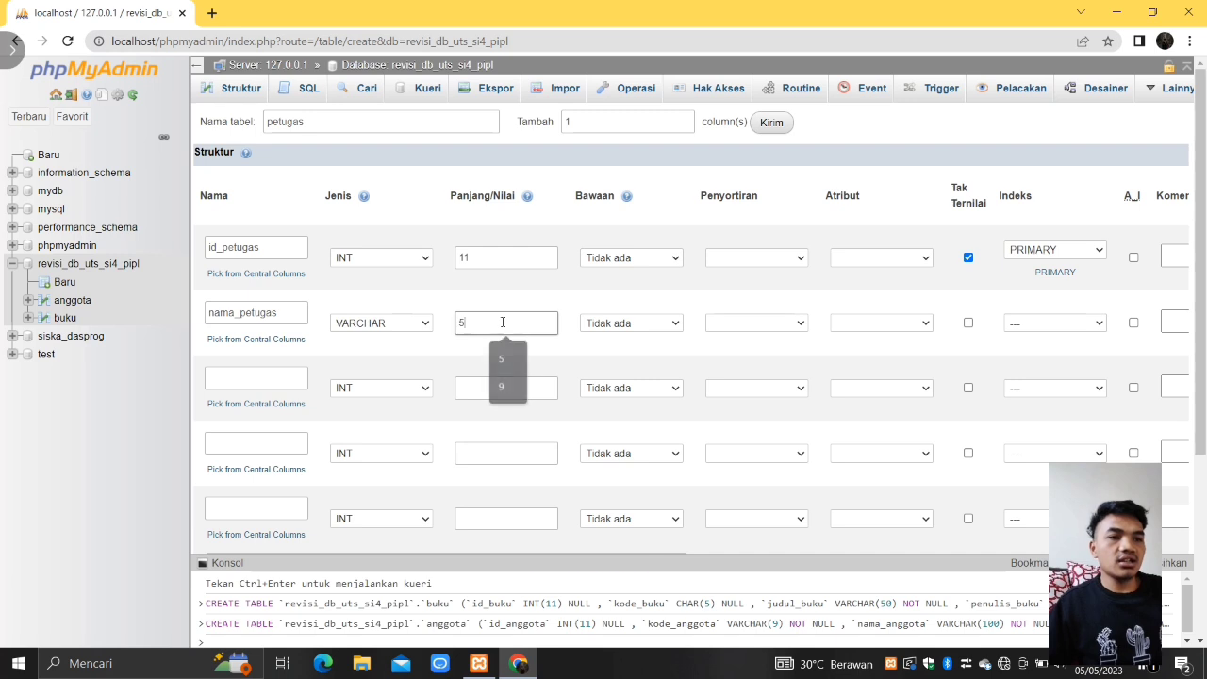
# Step: Define the third column of the petugas table as jabatan_petugas with type VARCHAR and length 50
pyautogui.click(273, 380)
pyautogui.write('j')
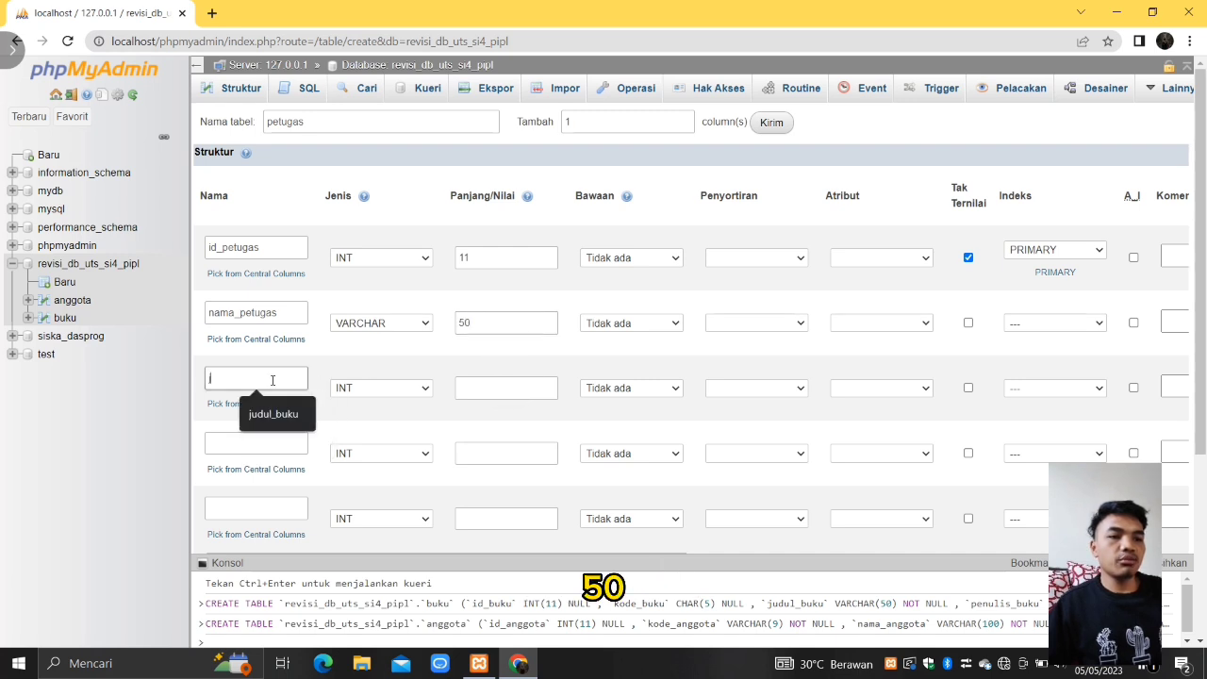
pyautogui.write('abatan_petugas')
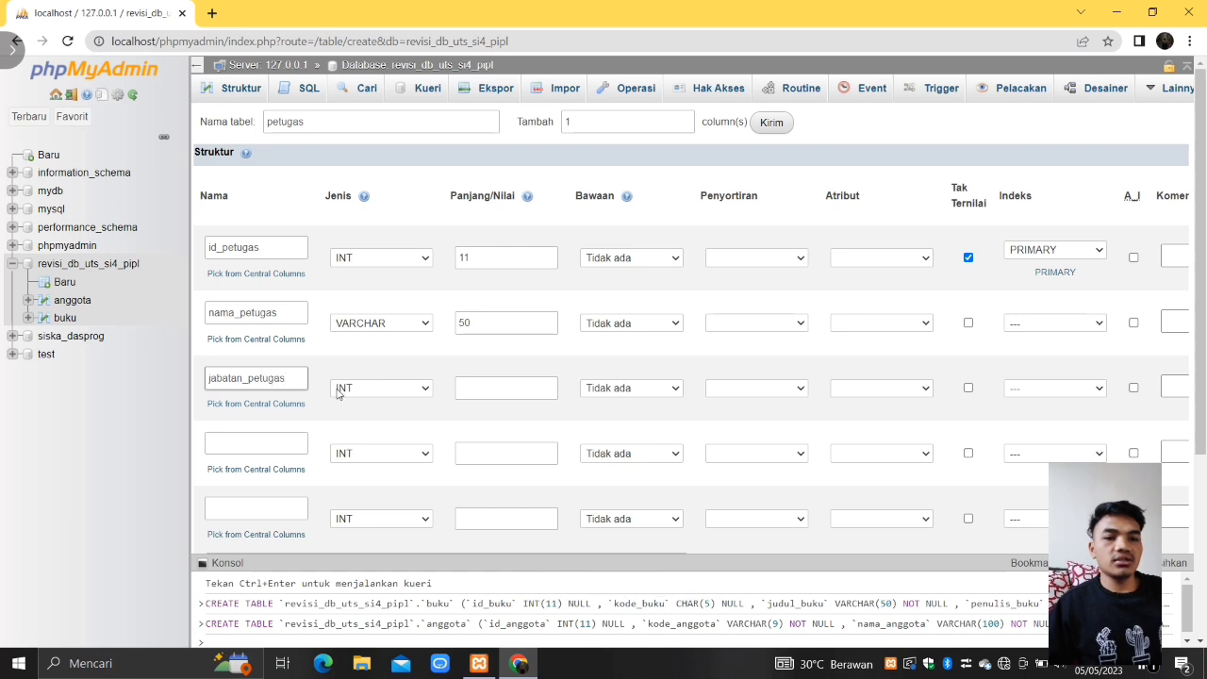
pyautogui.click(418, 390)
pyautogui.click(407, 144)
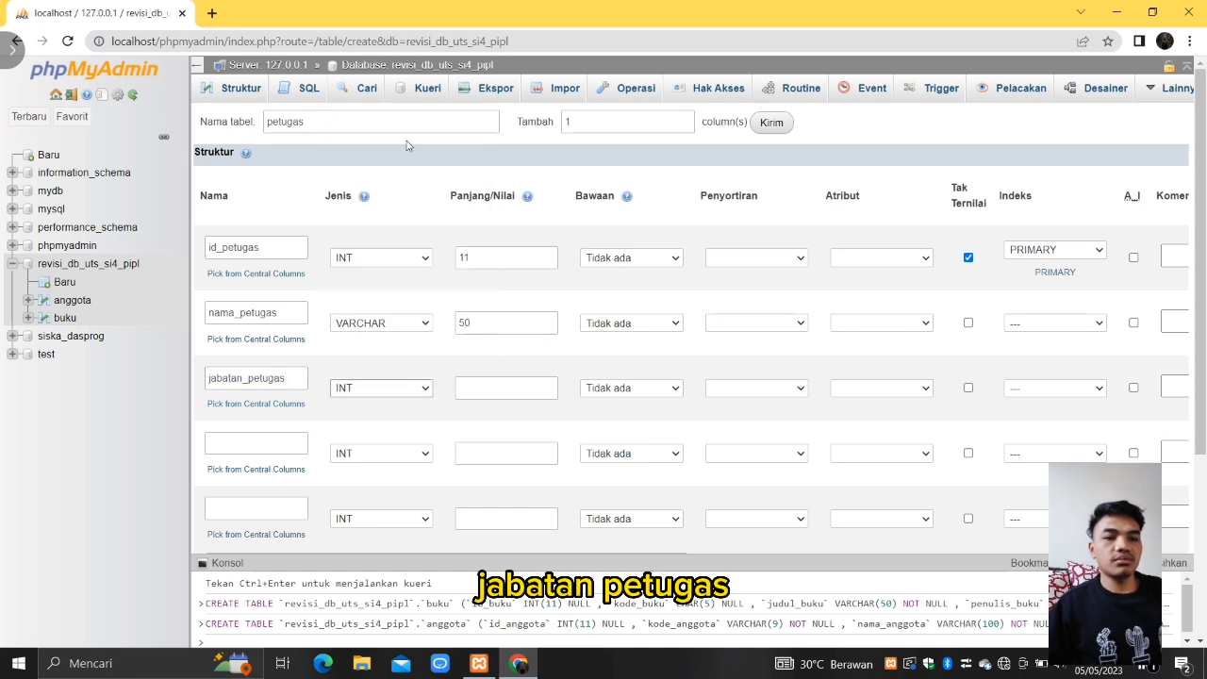
pyautogui.click(485, 390)
pyautogui.write('50')
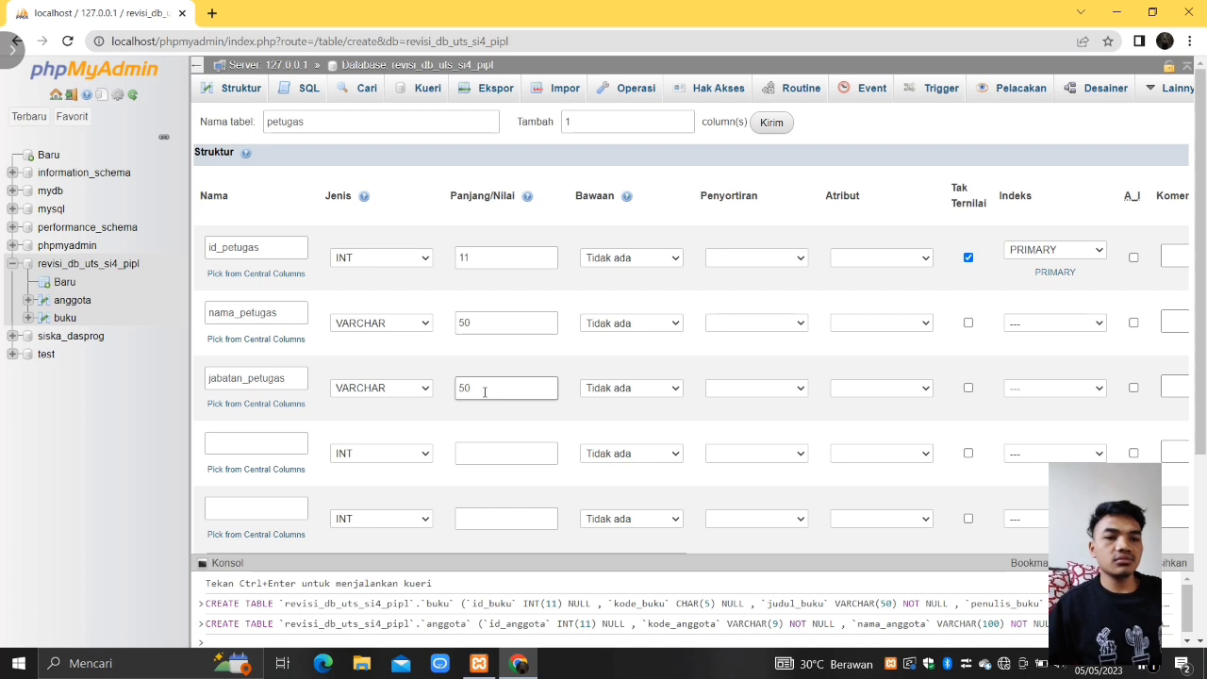
# Step: Define the fourth column of the petugas table as no_telp_petugas with type CHAR and length 13
pyautogui.click(270, 445)
pyautogui.write('no')
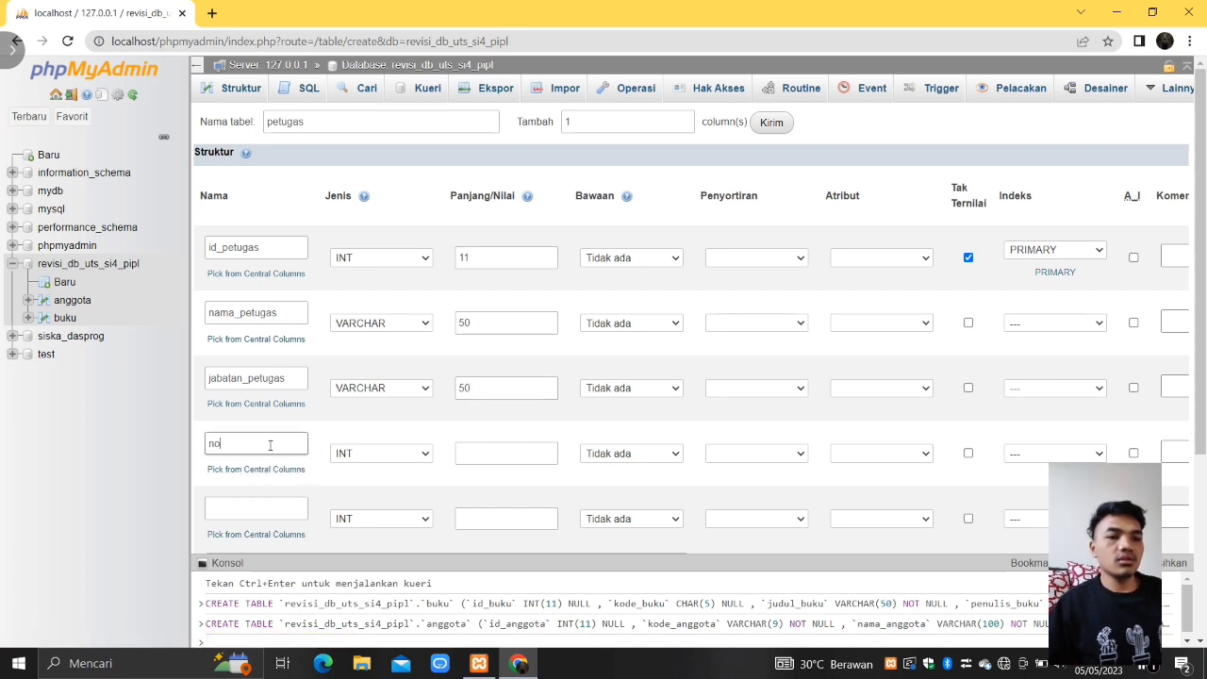
pyautogui.write('_telp')
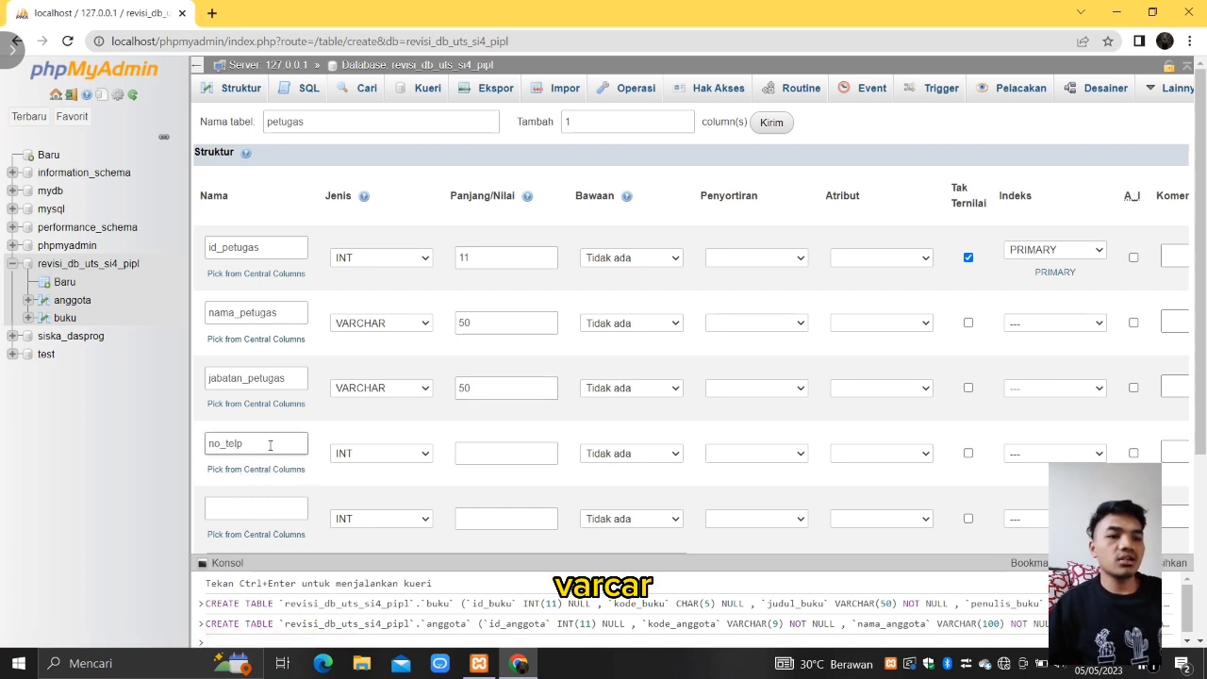
pyautogui.write('_petugas')
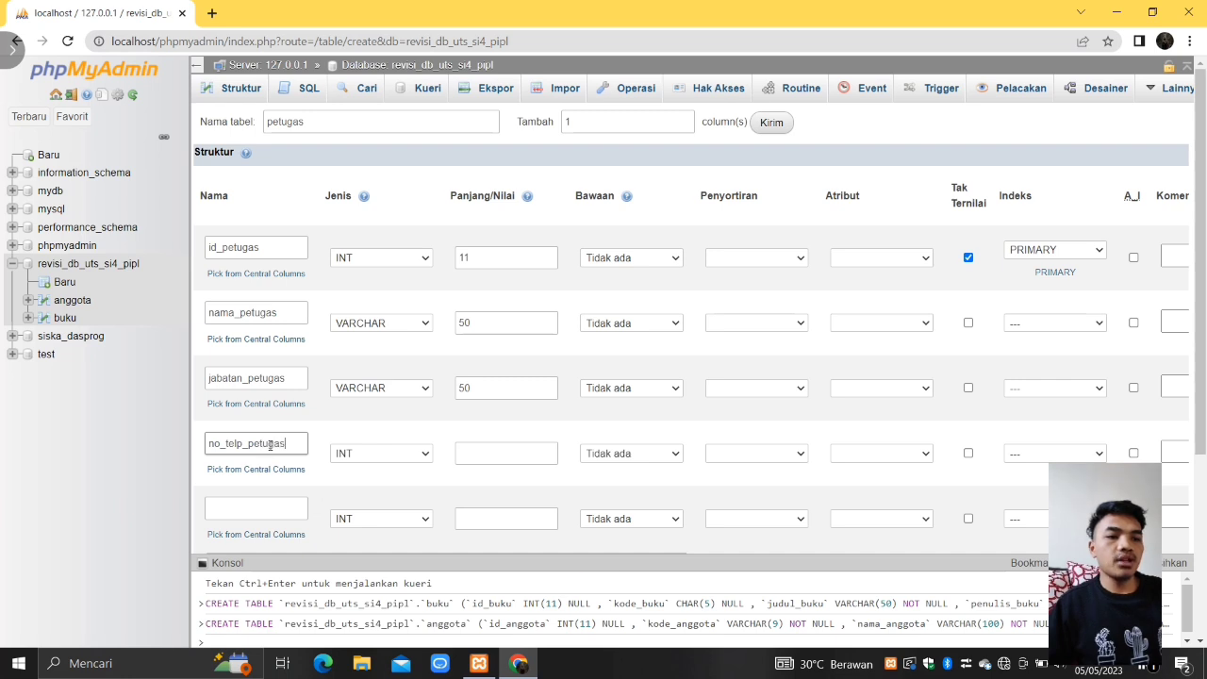
pyautogui.click(420, 454)
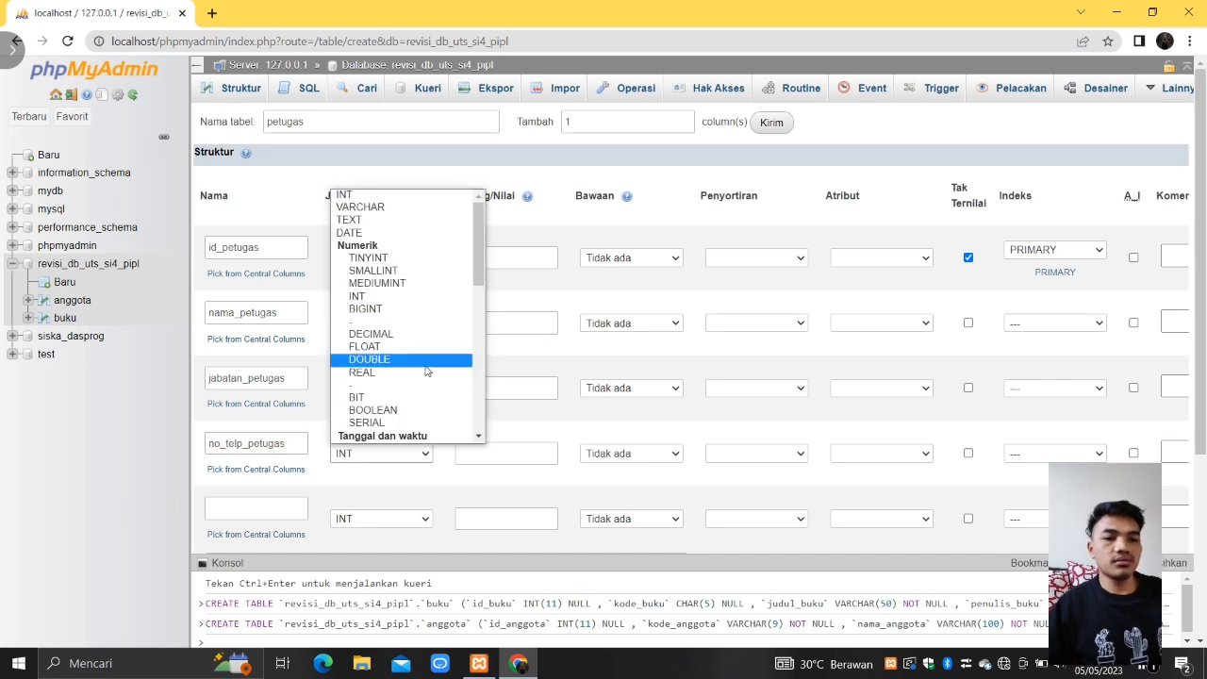
pyautogui.scroll(-3, 425, 371)
pyautogui.click(382, 417)
pyautogui.click(485, 449)
pyautogui.write('13')
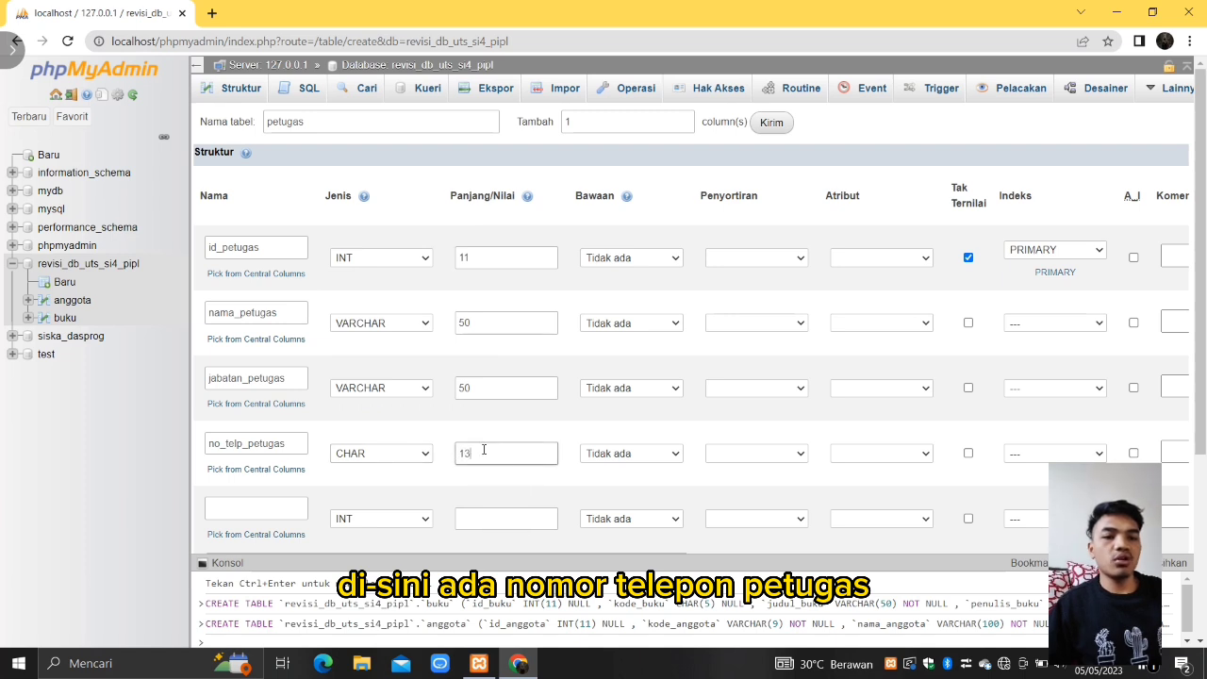
# Step: Define the fifth column of the petugas table as alamat_petugas with type VARCHAR and length 100, and save the table
pyautogui.click(292, 509)
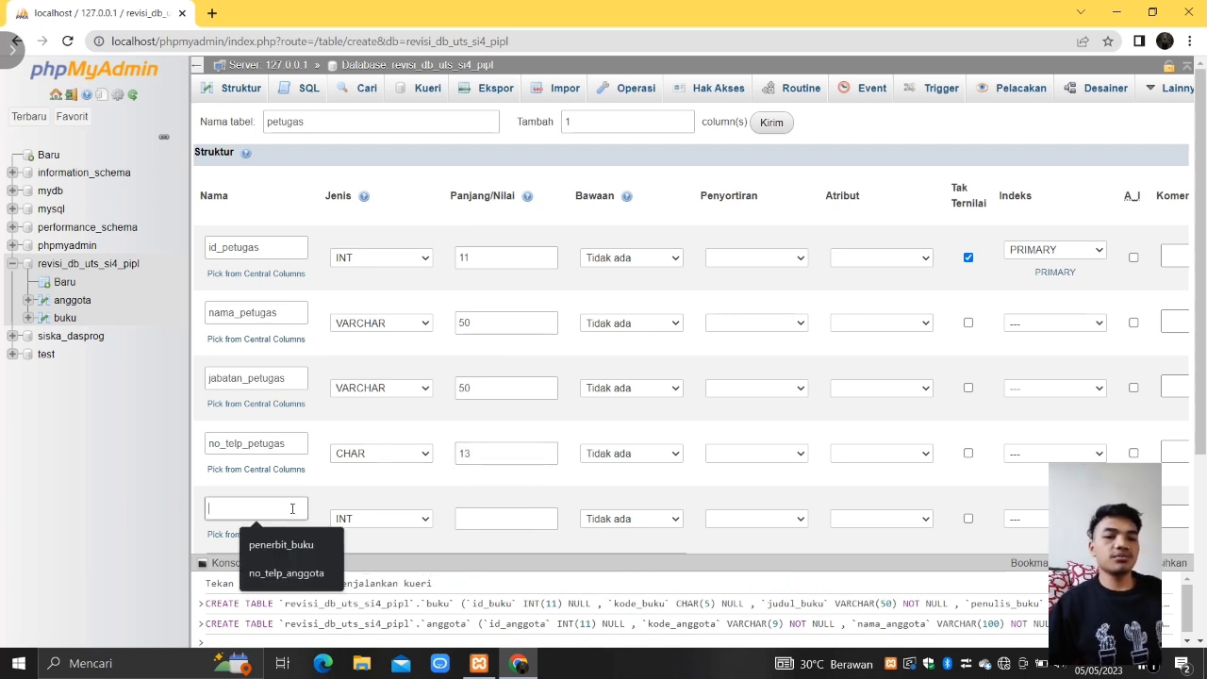
pyautogui.write('alamat_')
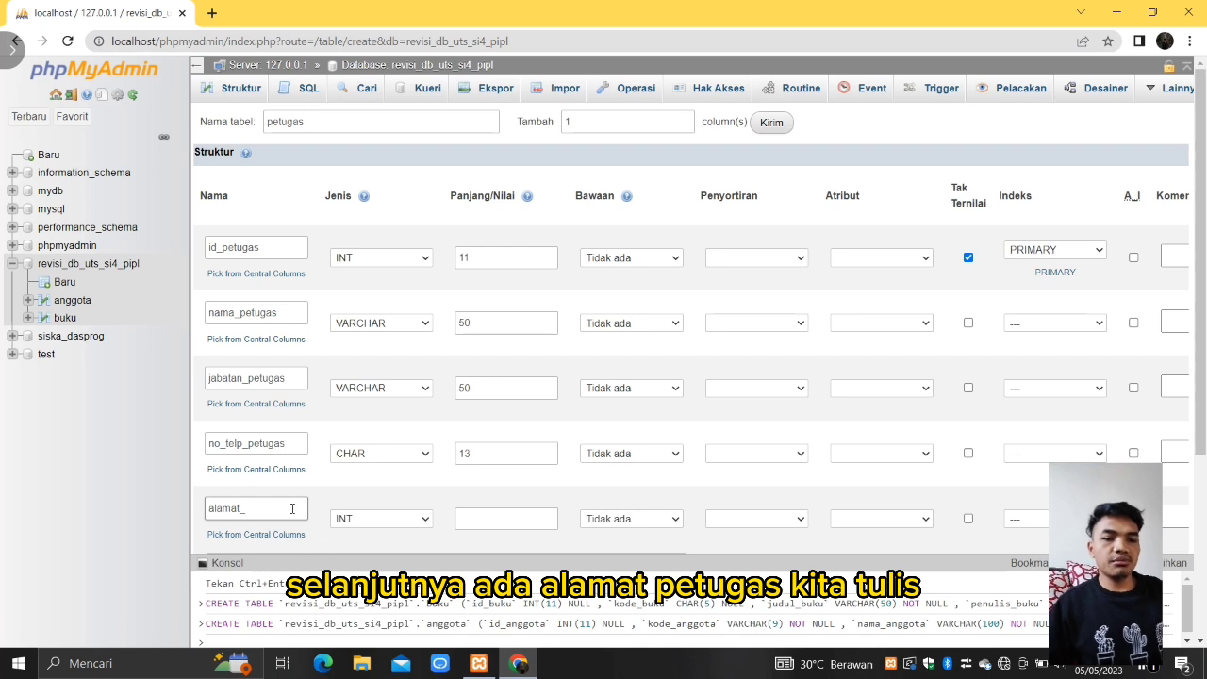
pyautogui.write('petugas')
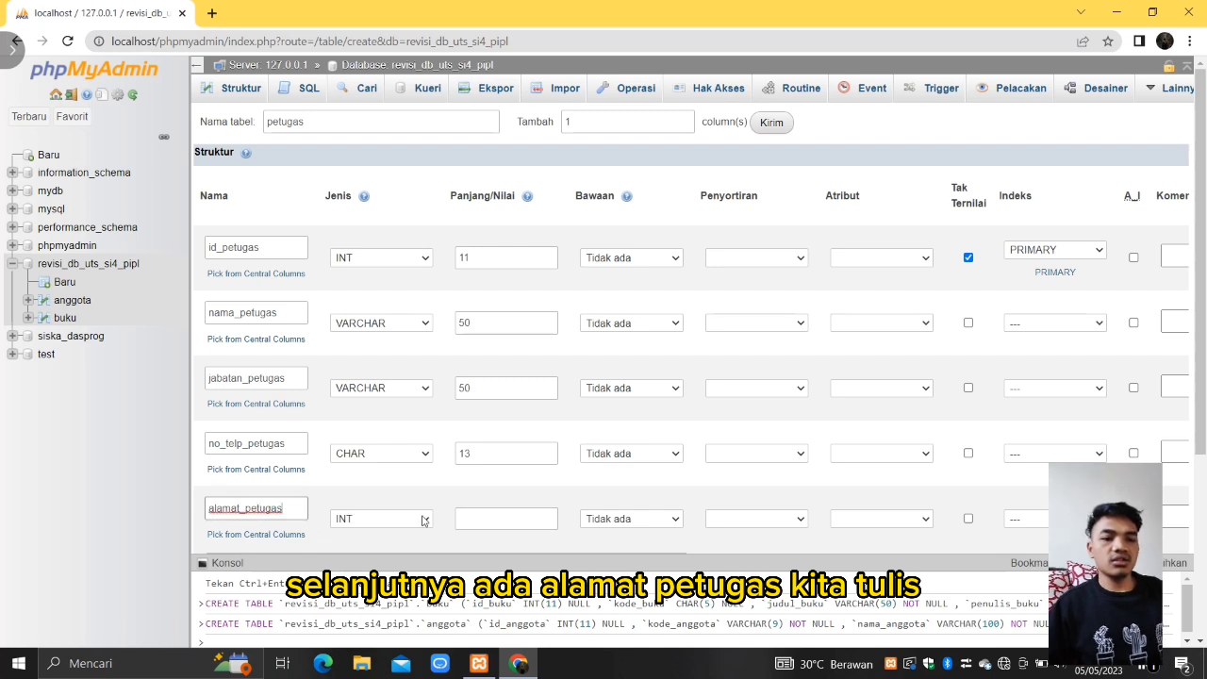
pyautogui.click(424, 517)
pyautogui.click(425, 276)
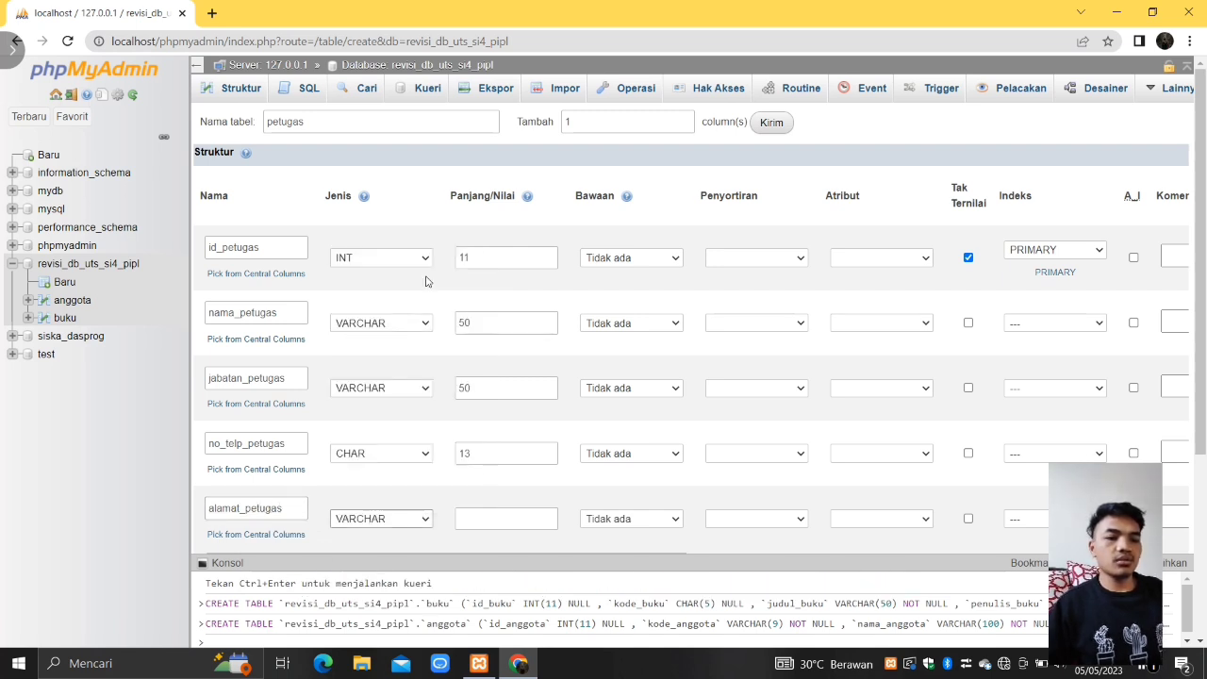
pyautogui.click(489, 515)
pyautogui.write('100')
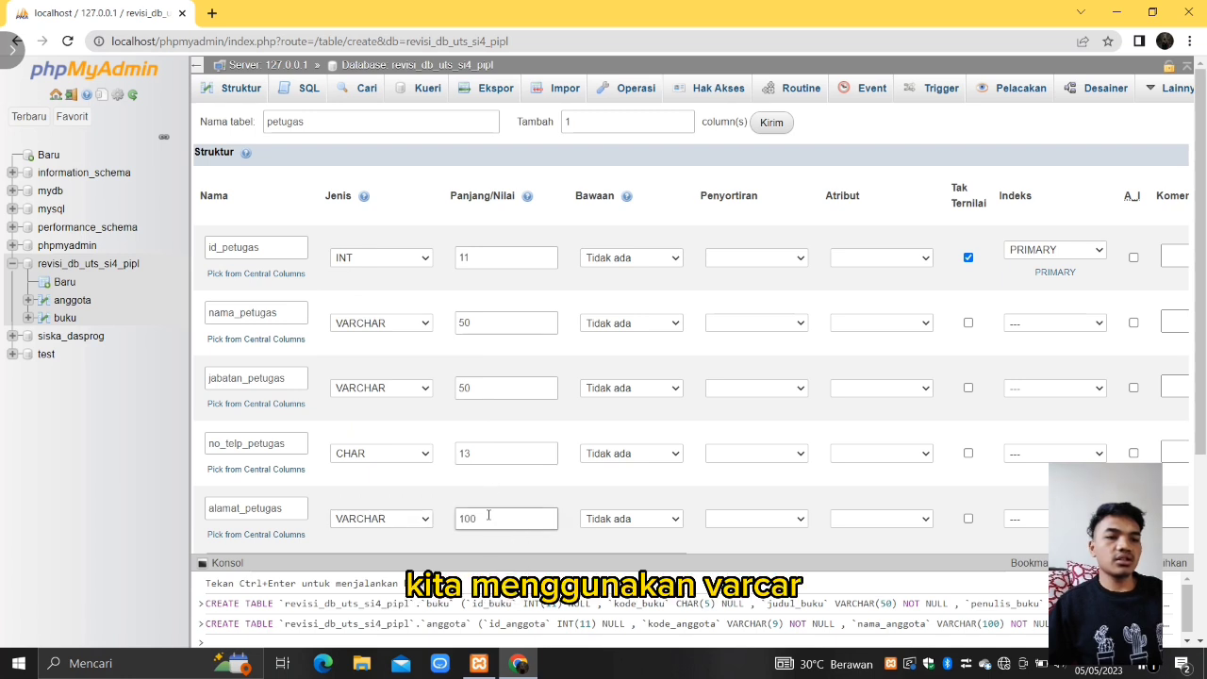
pyautogui.scroll(-1, 488, 517)
pyautogui.scroll(-2, 488, 518)
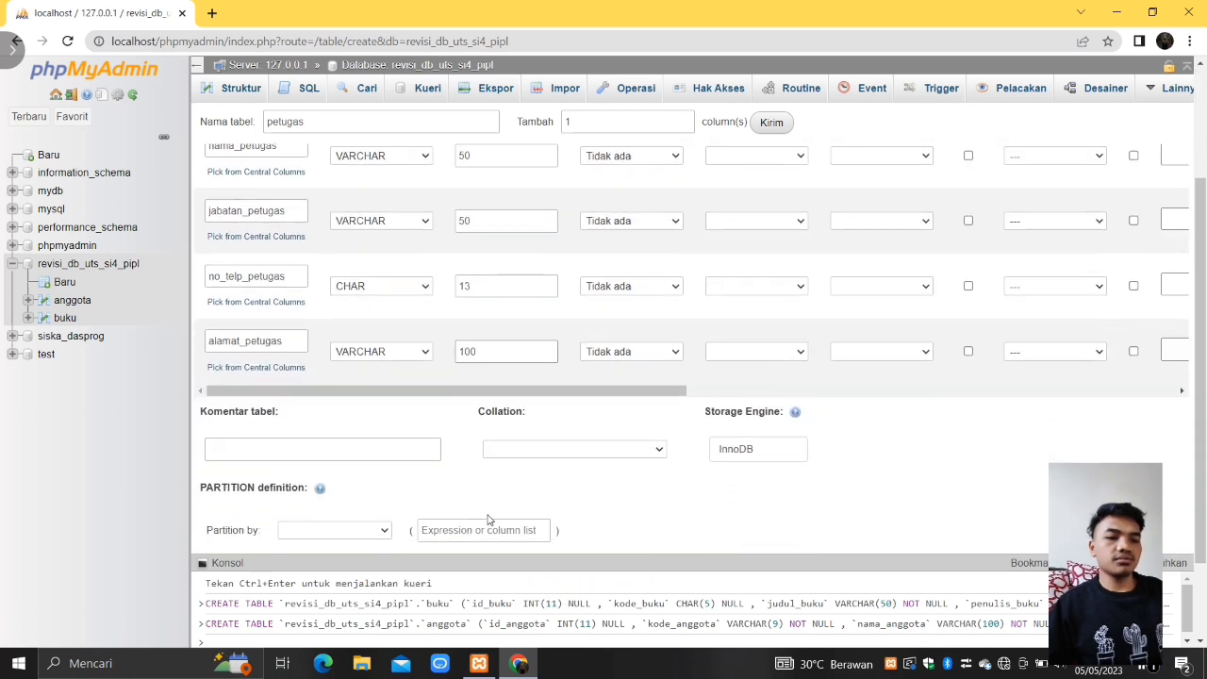
pyautogui.click(325, 515)
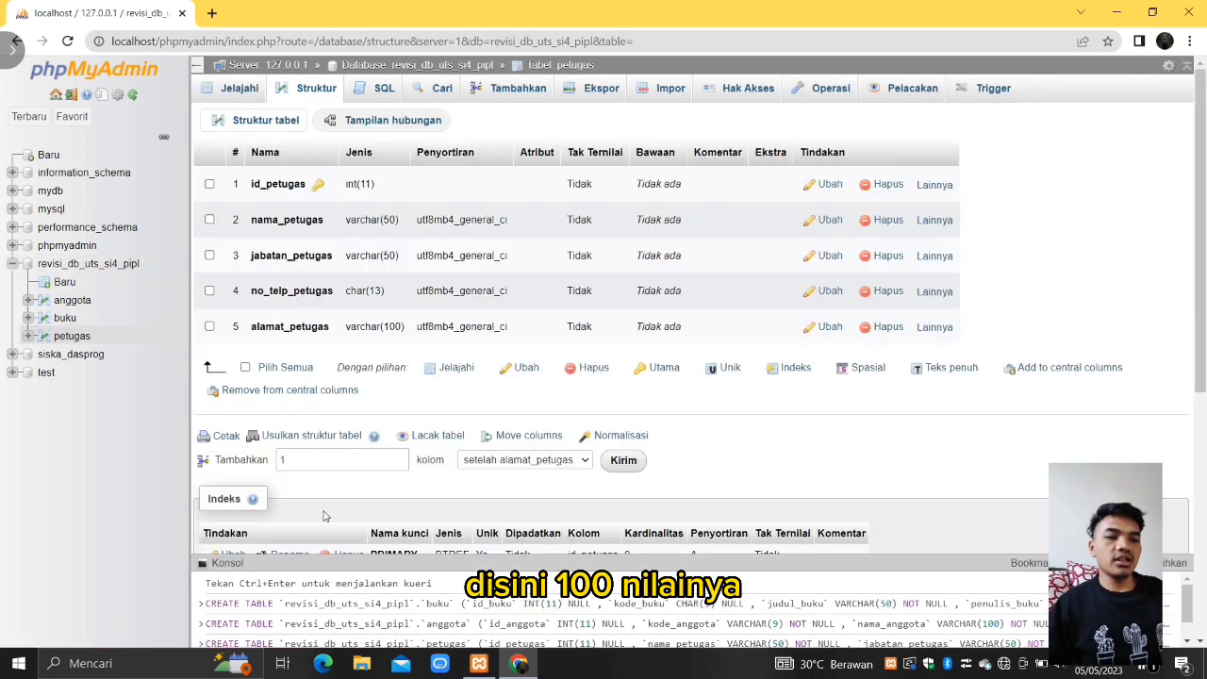
# Step: Start a new table named rak in the revisi_db_uts_si4_pipl database
pyautogui.click(63, 284)
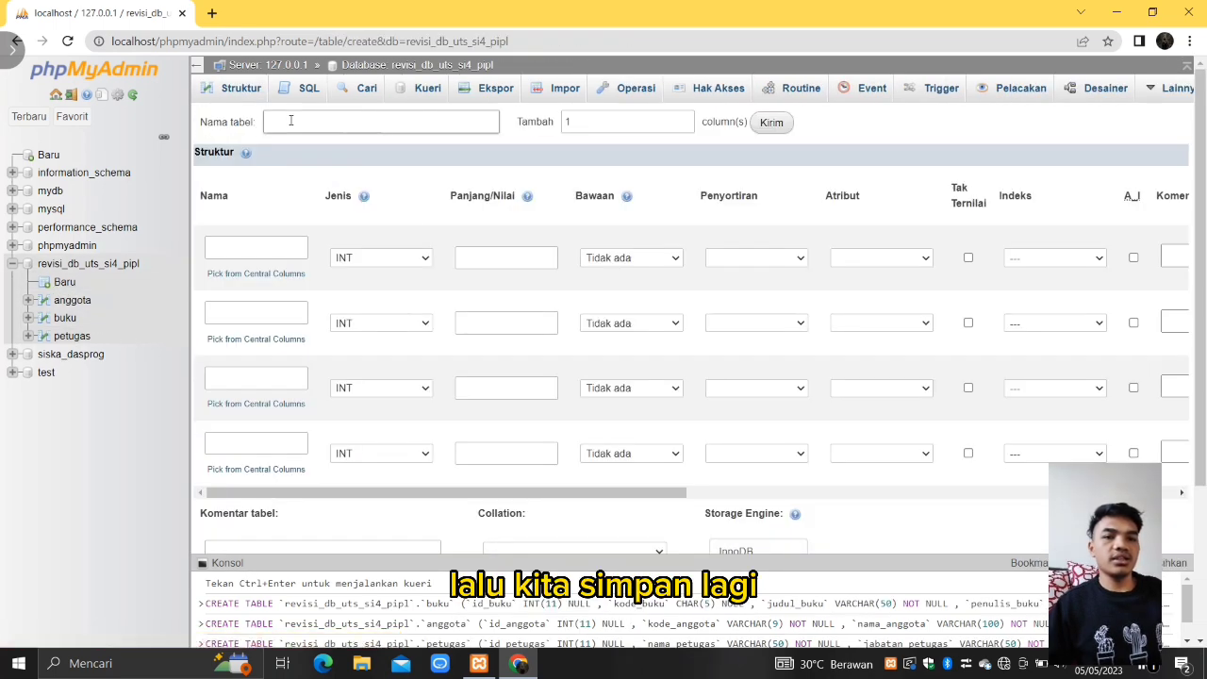
pyautogui.click(289, 120)
pyautogui.write('rak')
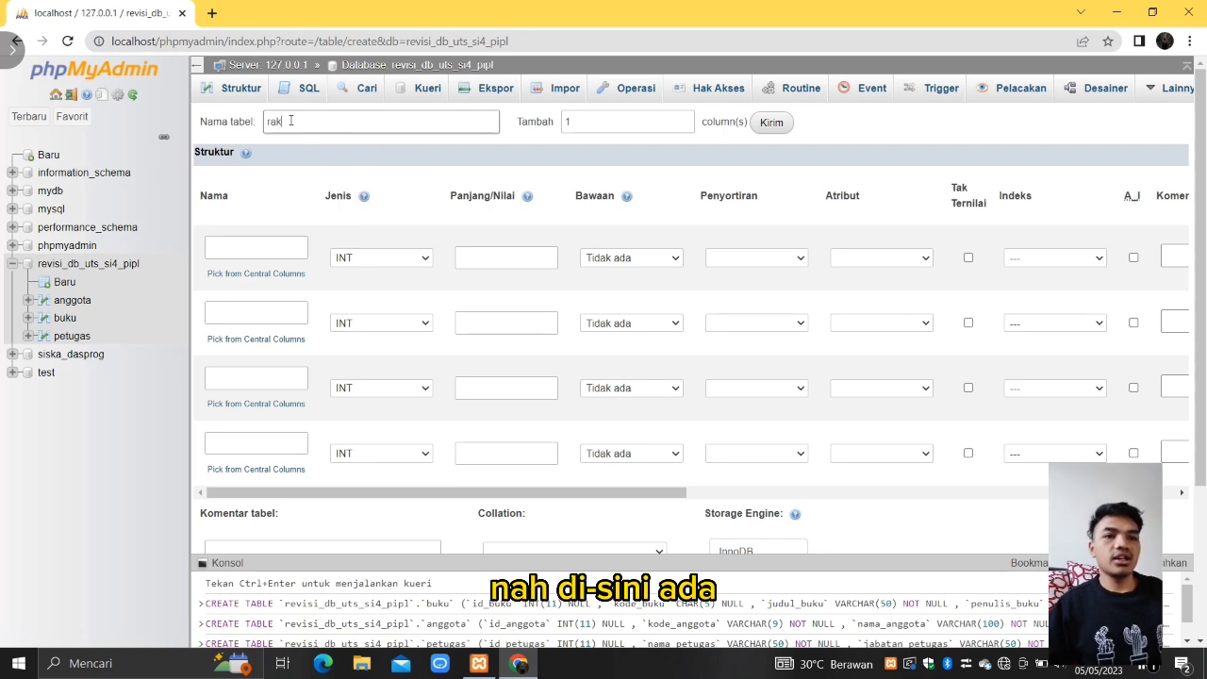
# Step: Define the first column of the rak table as id_rak with type INT and length 11, allow null values and make it the PRIMARY index
pyautogui.click(231, 248)
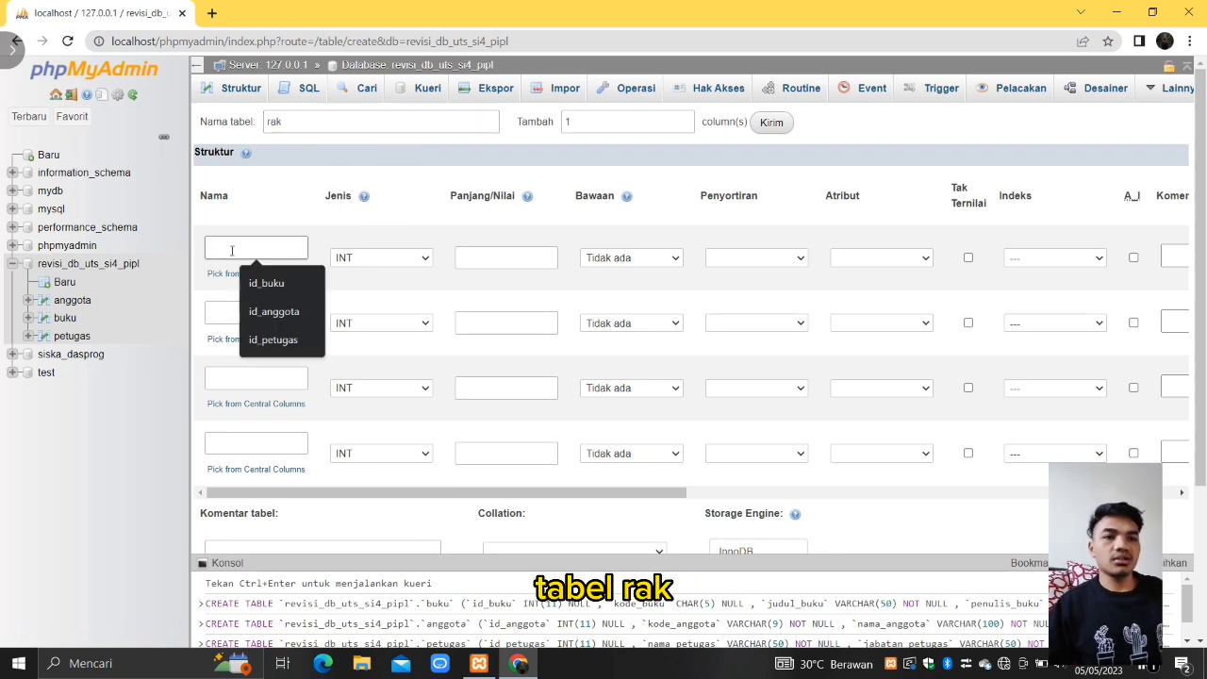
pyautogui.write('id_rak')
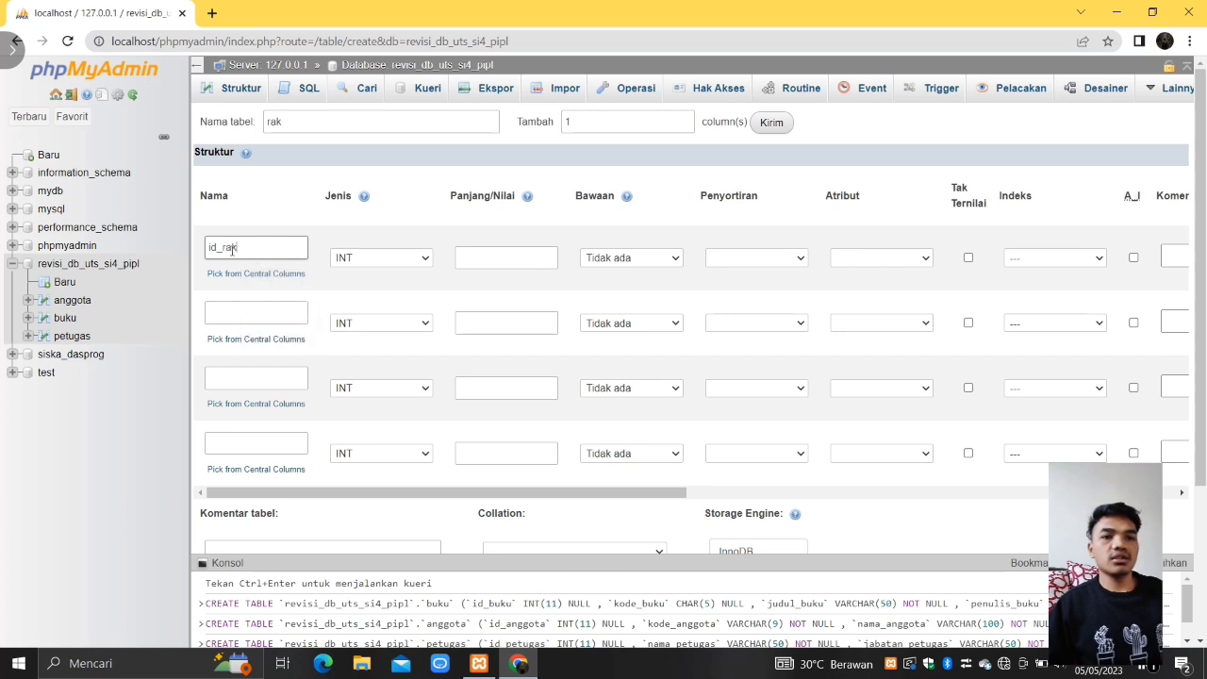
pyautogui.click(467, 258)
pyautogui.write('11')
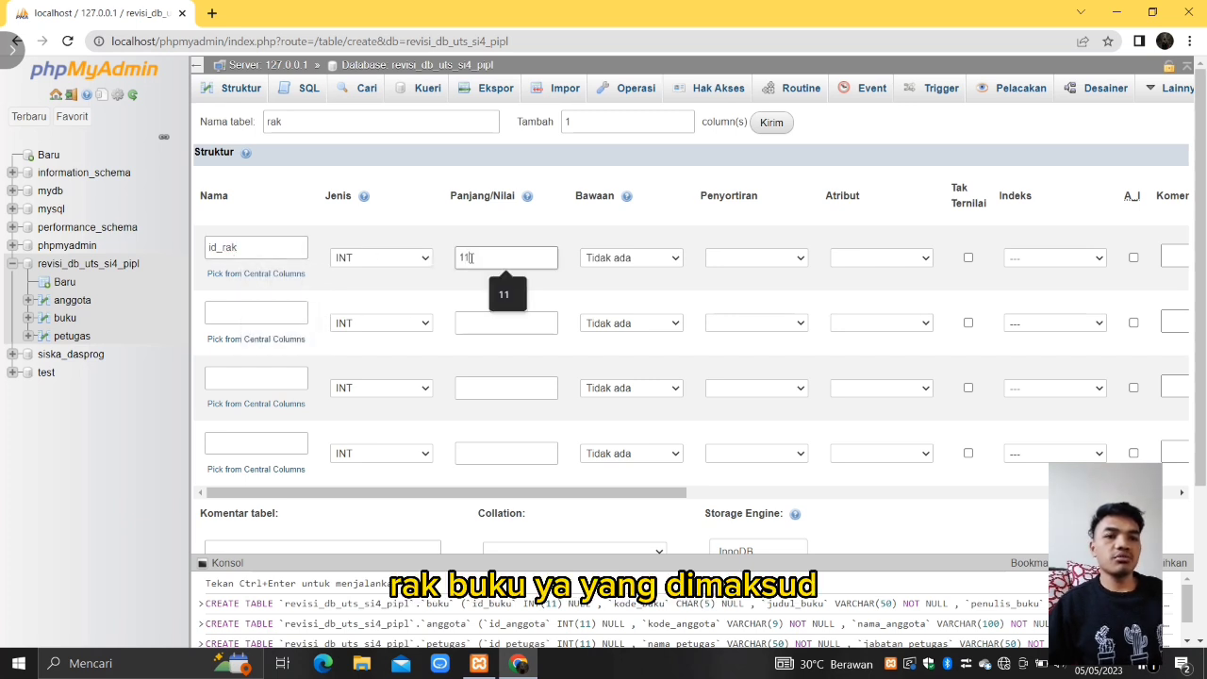
pyautogui.click(968, 257)
pyautogui.click(1082, 260)
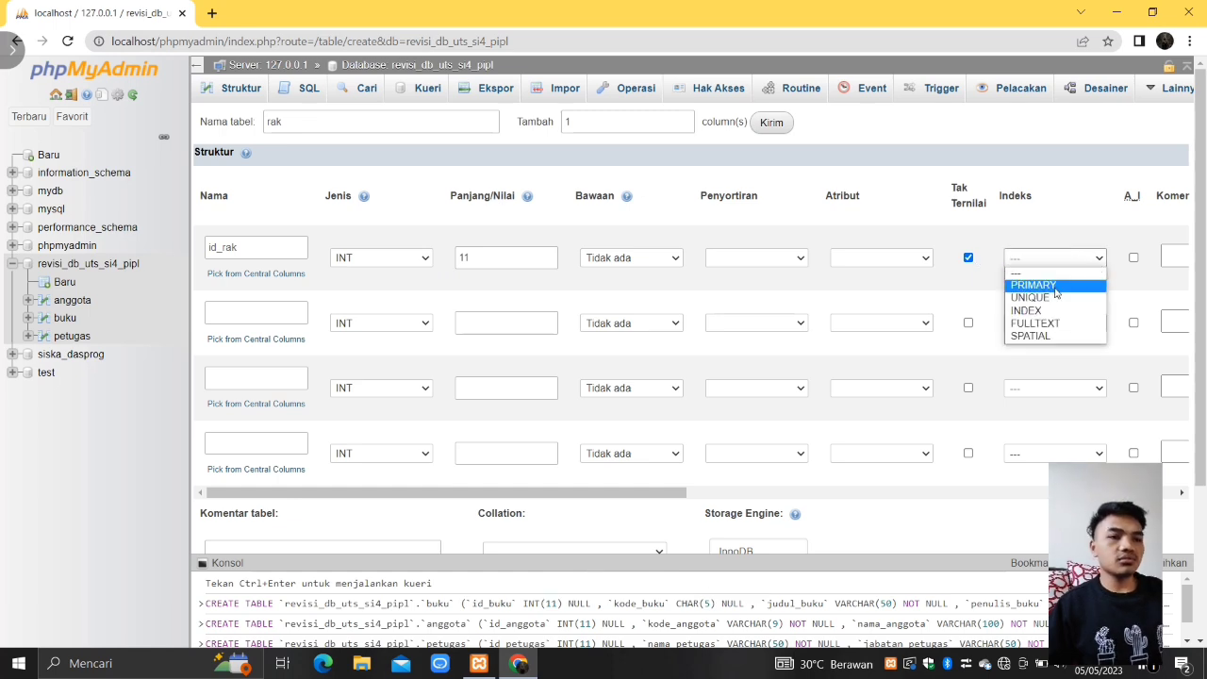
pyautogui.click(1029, 281)
pyautogui.click(694, 523)
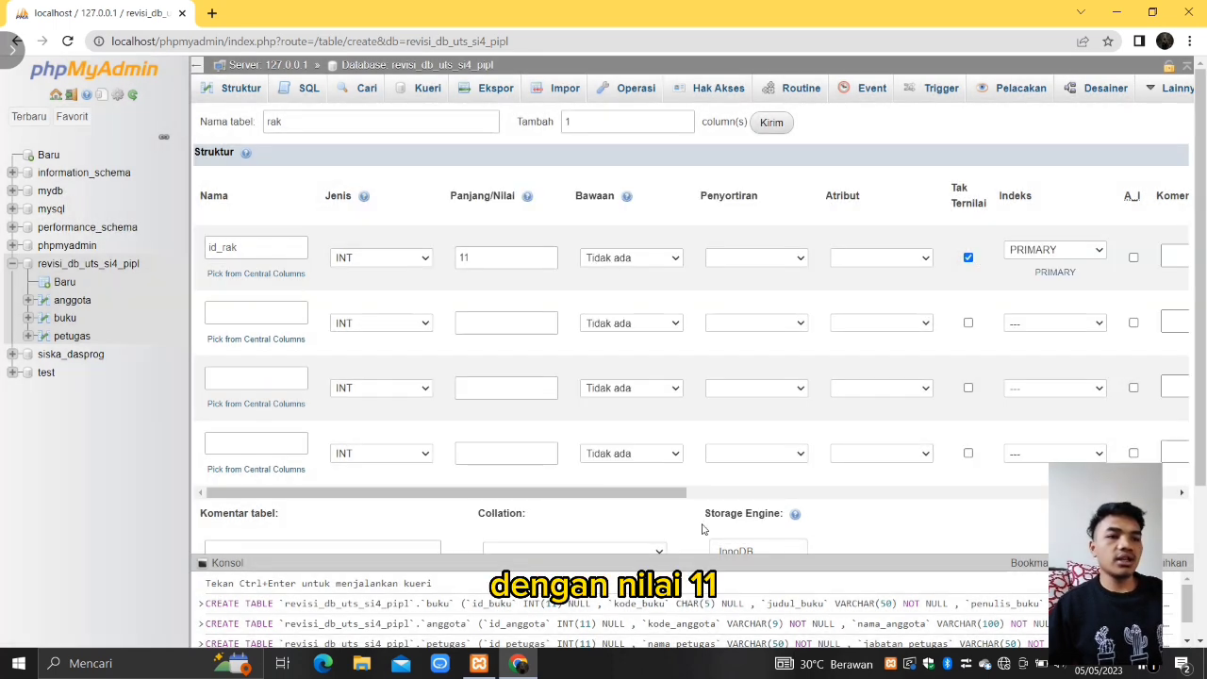
# Step: Define the second column of the rak table as nama_rak with type VARCHAR and length 50
pyautogui.click(256, 314)
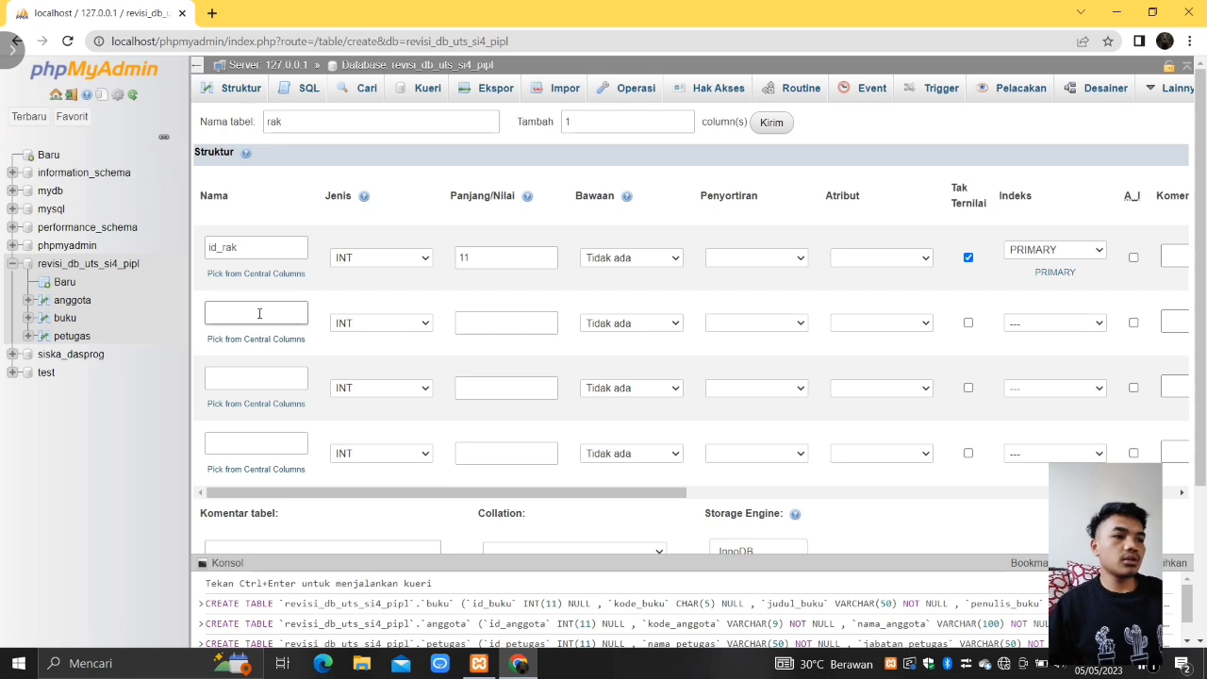
pyautogui.write('nama_')
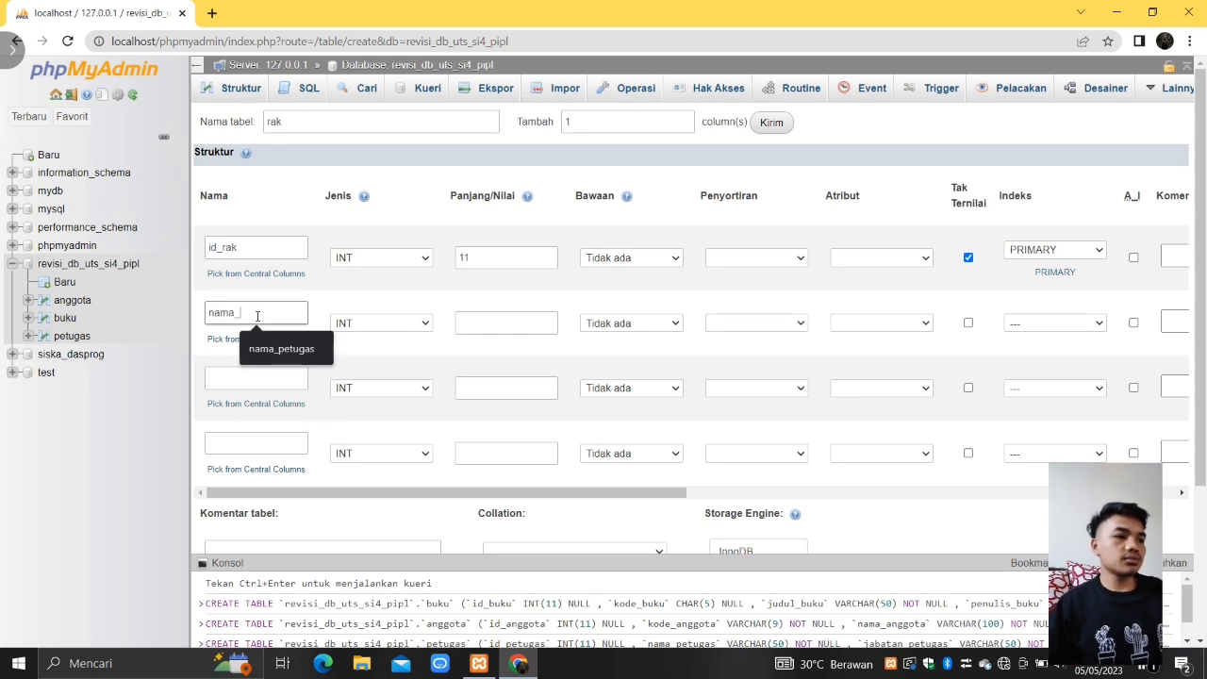
pyautogui.write('rak')
pyautogui.click(416, 325)
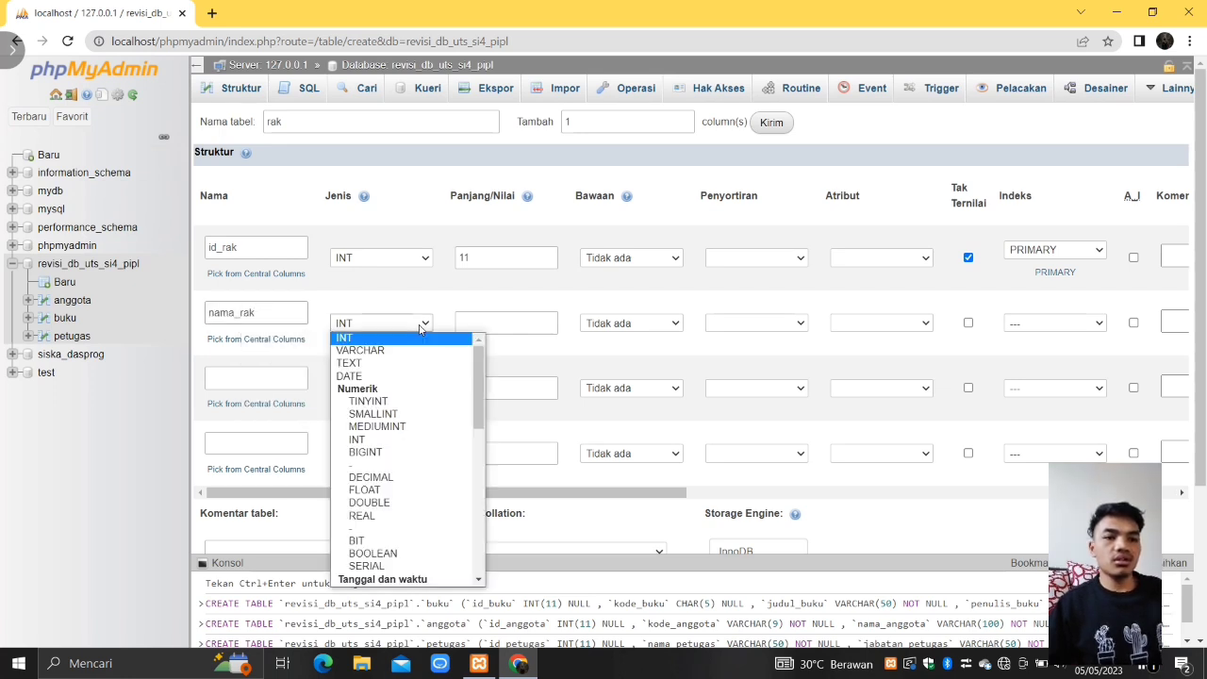
pyautogui.click(405, 353)
pyautogui.click(498, 323)
pyautogui.write('50')
# Step: Define the third column of the rak table as lokasi_rak with type VARCHAR and length 50
pyautogui.click(282, 380)
pyautogui.write('lokasi_rak')
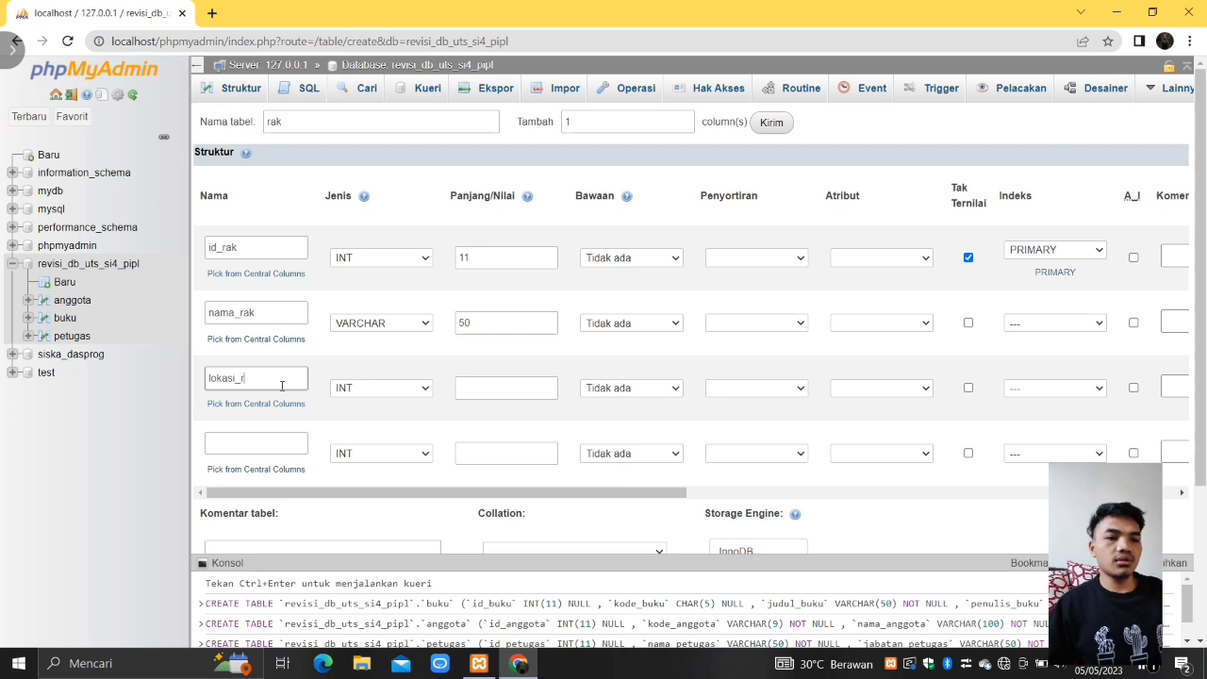
pyautogui.click(397, 389)
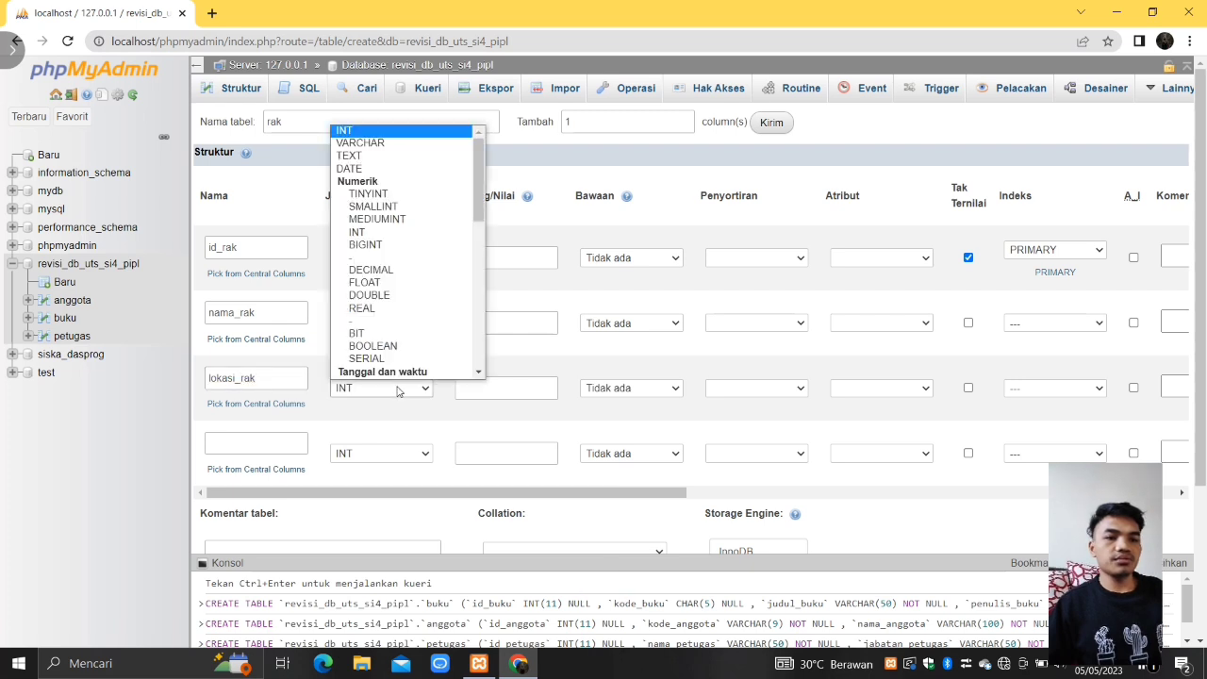
pyautogui.click(409, 143)
pyautogui.click(477, 387)
pyautogui.write('50')
# Step: Define the fourth column of the rak table as id_buku with type INT and length 11, and save the table
pyautogui.click(295, 441)
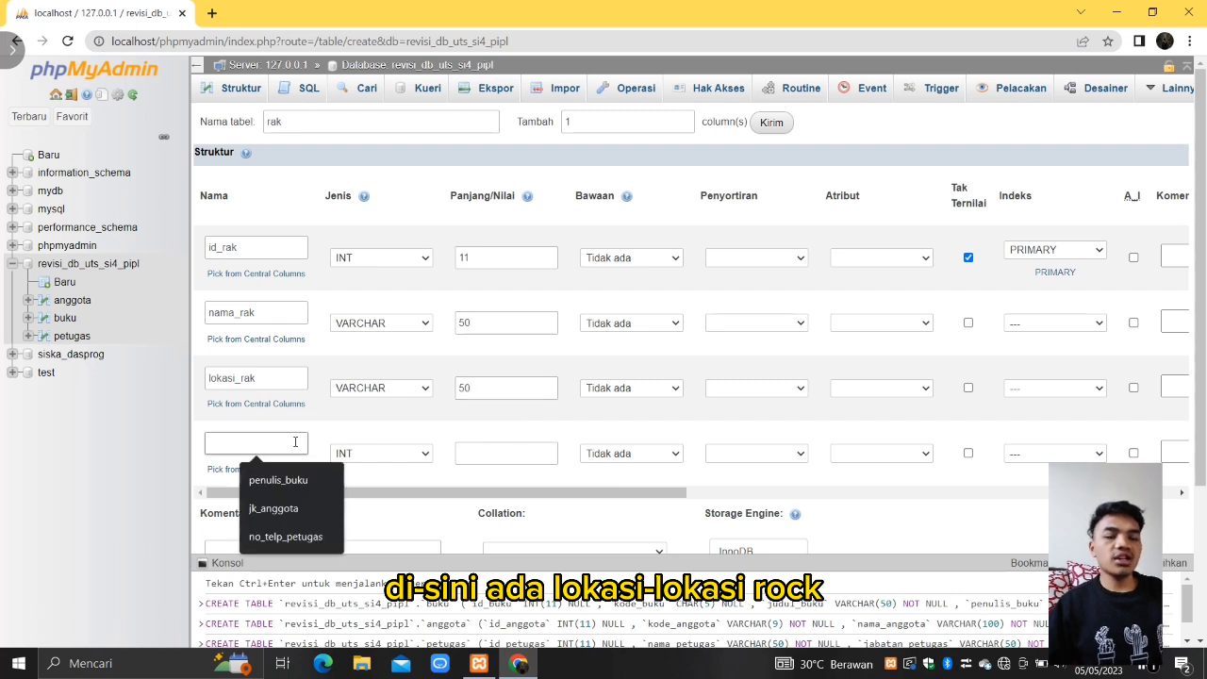
pyautogui.write('id_buku')
pyautogui.click(481, 453)
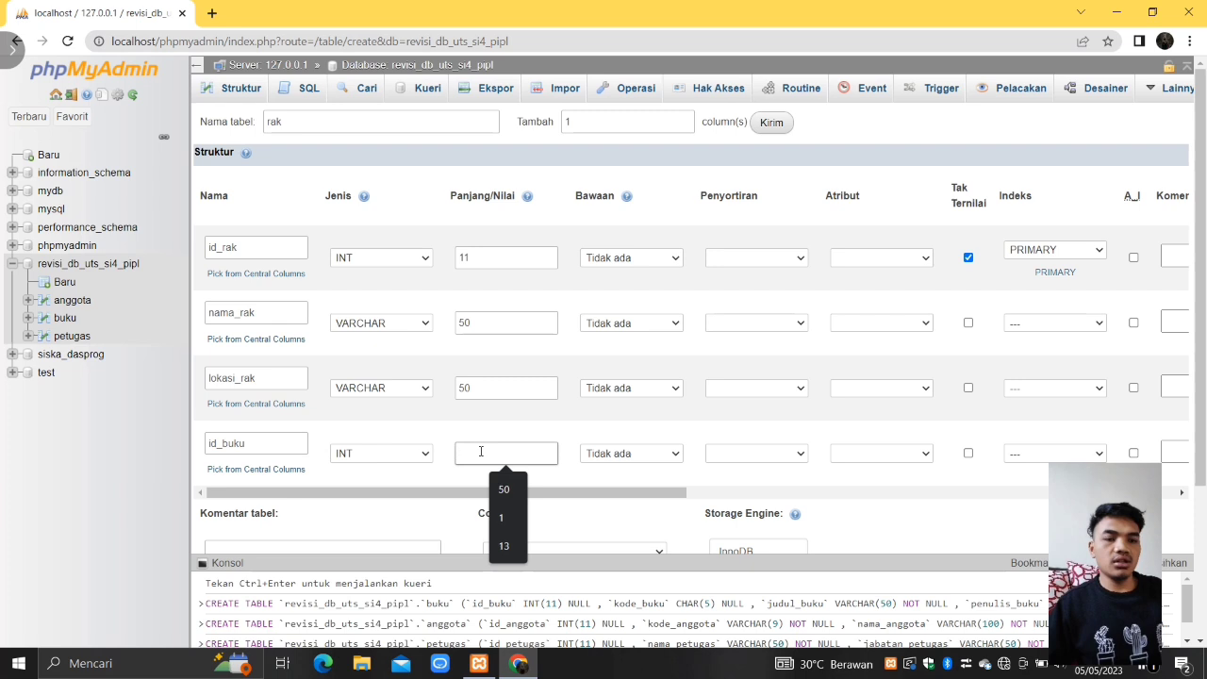
pyautogui.write('11')
pyautogui.scroll(-1, 481, 452)
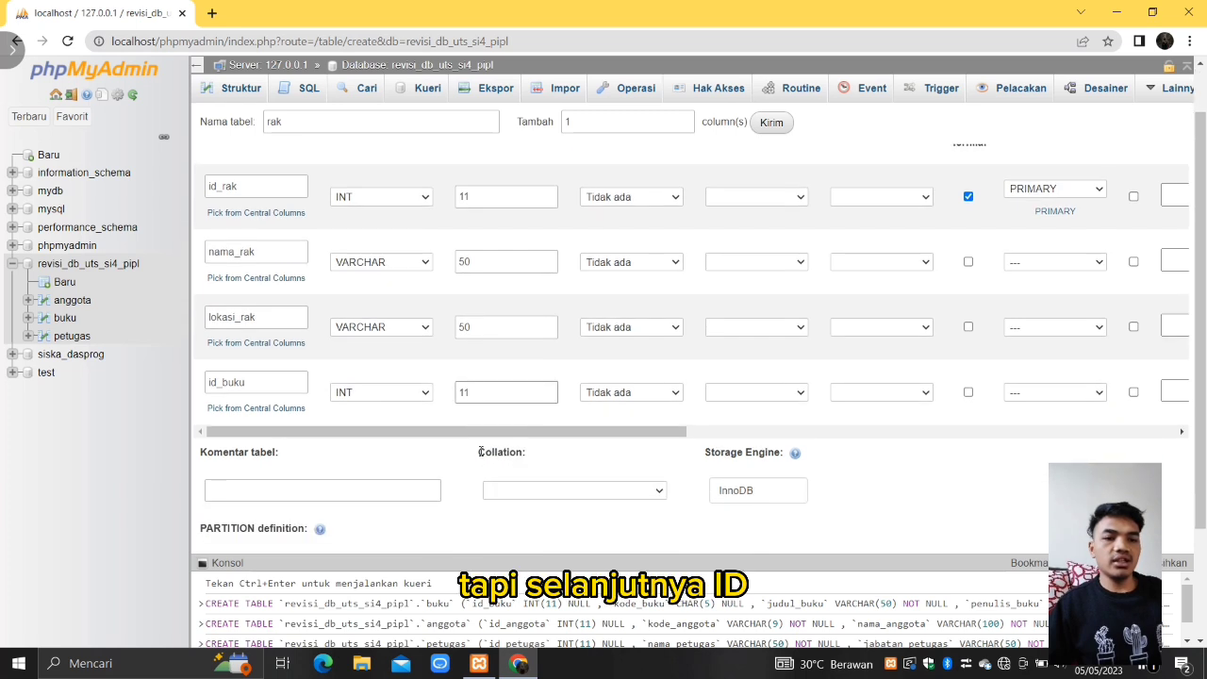
pyautogui.scroll(-3, 480, 453)
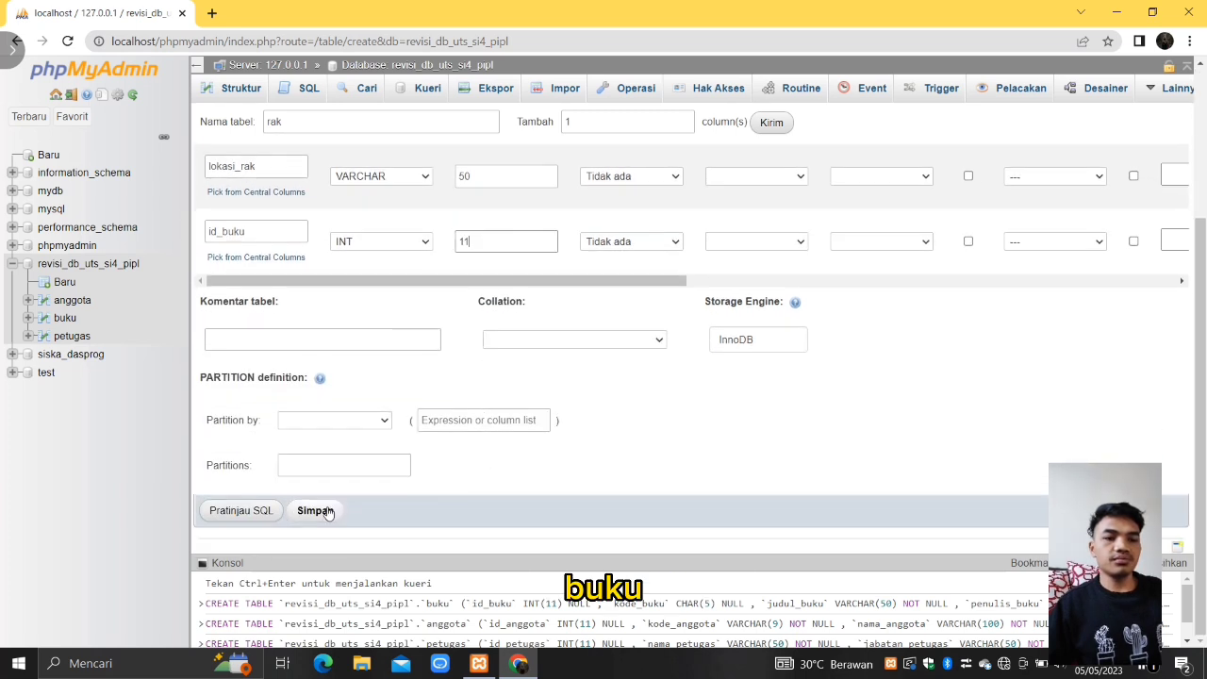
pyautogui.click(329, 510)
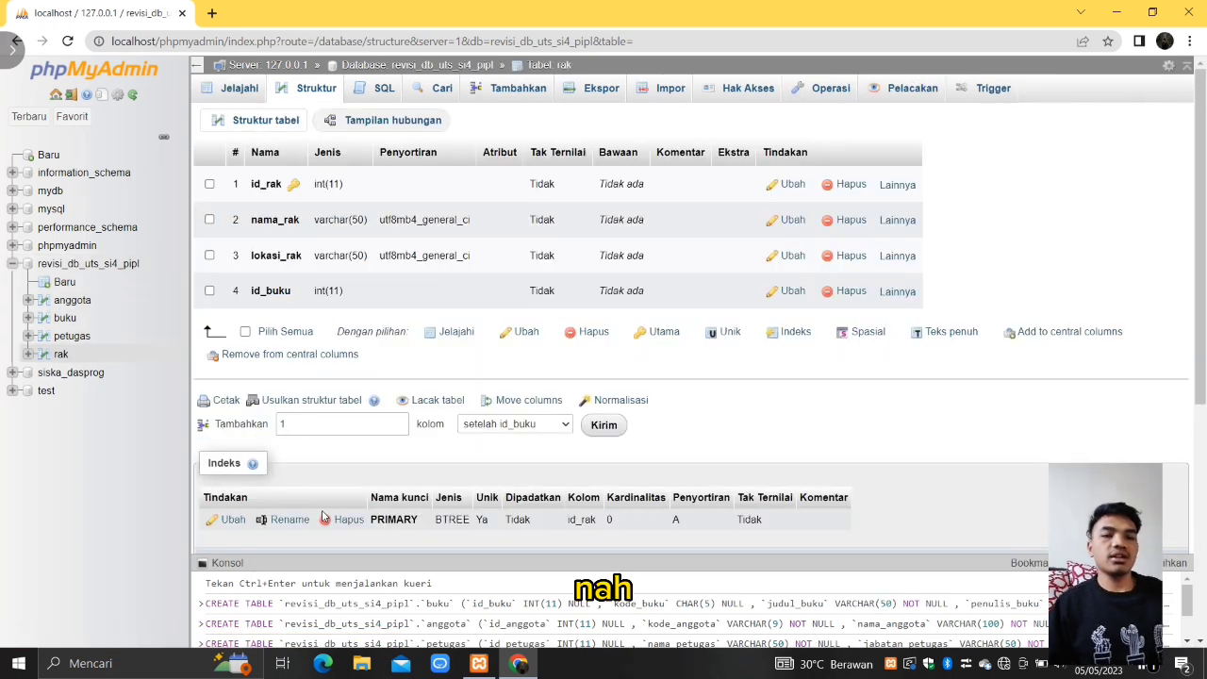
# Step: Start a new table named pengembalian in the revisi_db_uts_si4_pipl database and add 2 extra column rows to it
pyautogui.click(63, 282)
pyautogui.click(368, 122)
pyautogui.write('pengembalian')
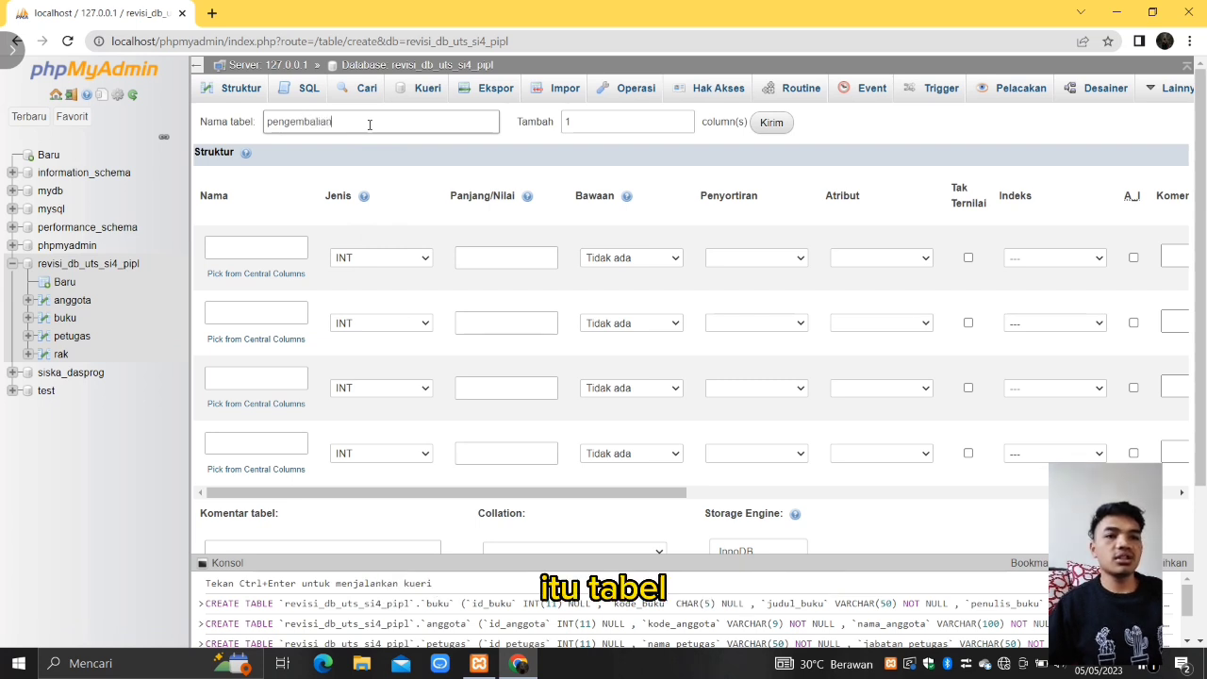
pyautogui.click(605, 121)
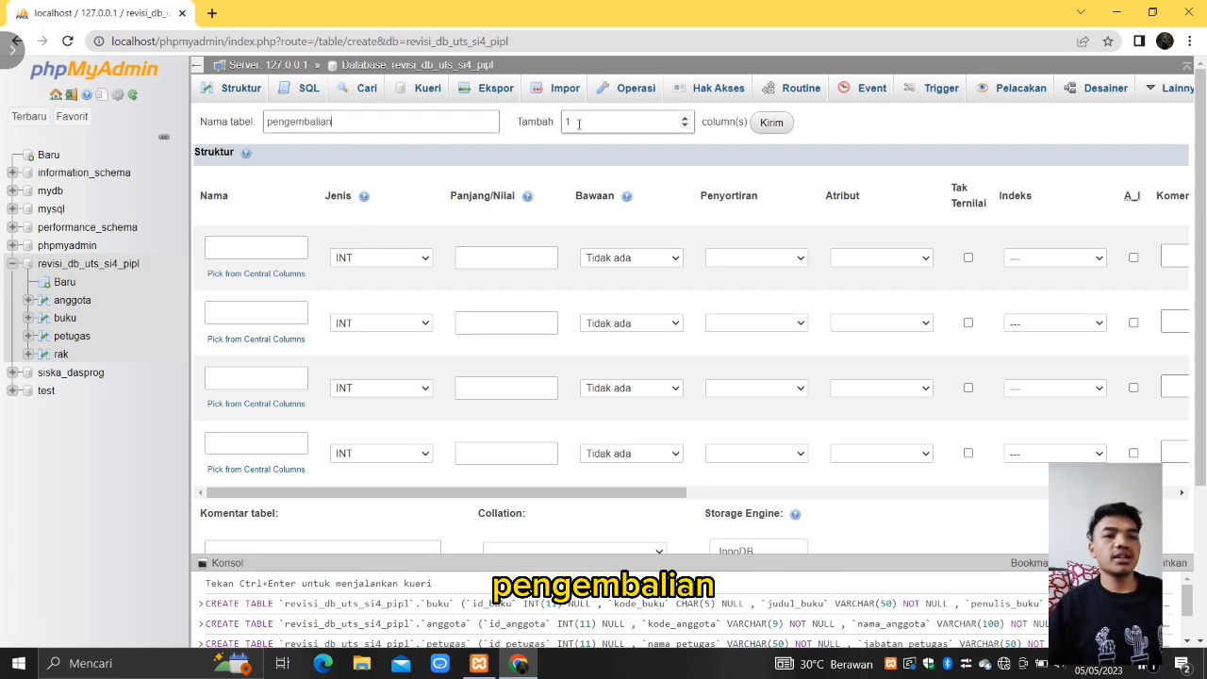
pyautogui.doubleClick(605, 120)
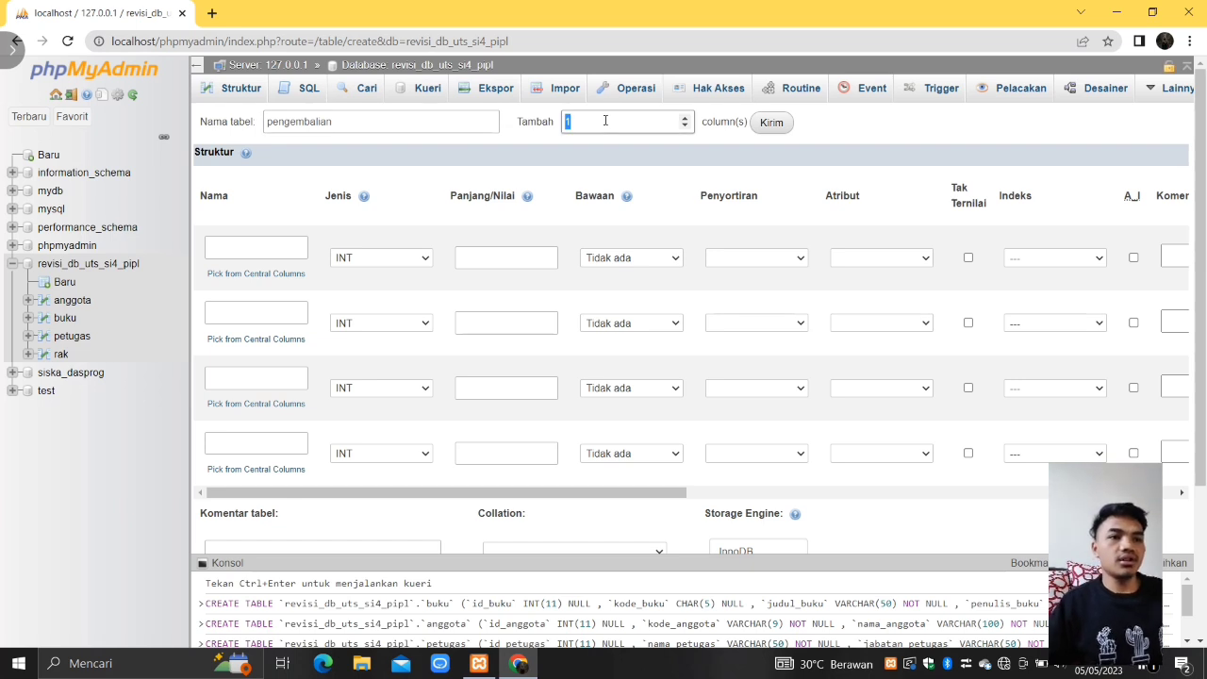
pyautogui.write('2')
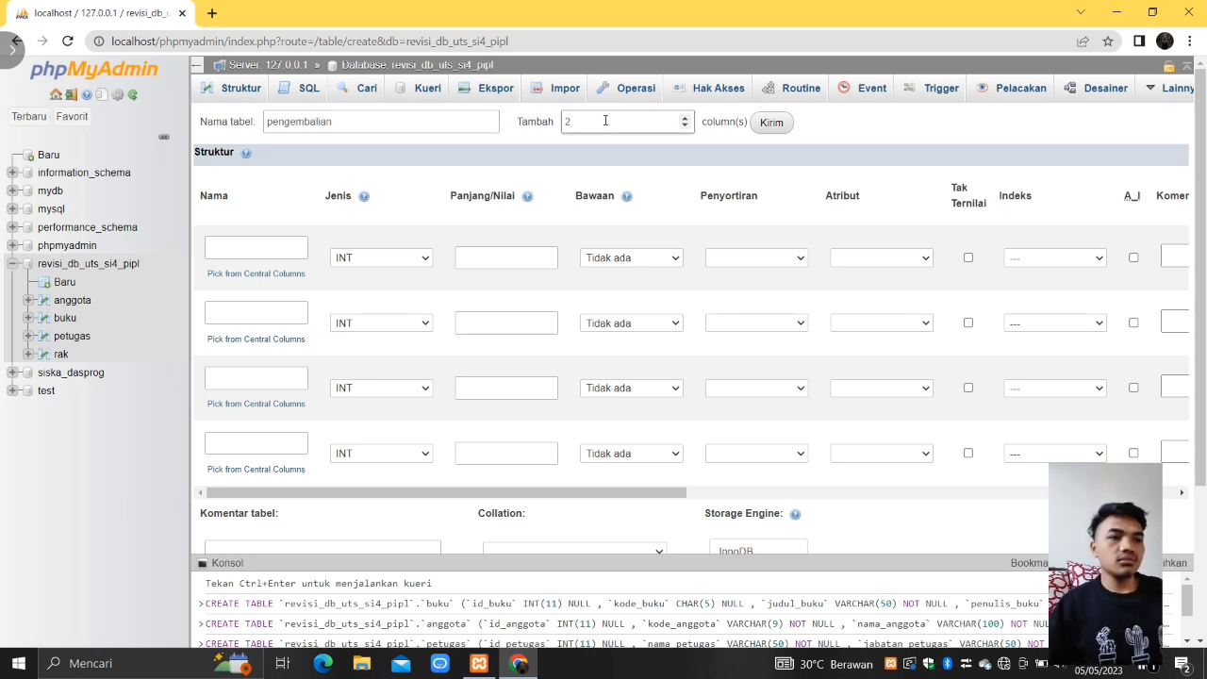
pyautogui.click(775, 127)
# Step: Define the first column of the pengembalian table as id_pengembalian with type INT and length 11, allow null values and make it the PRIMARY index
pyautogui.click(279, 245)
pyautogui.write('id')
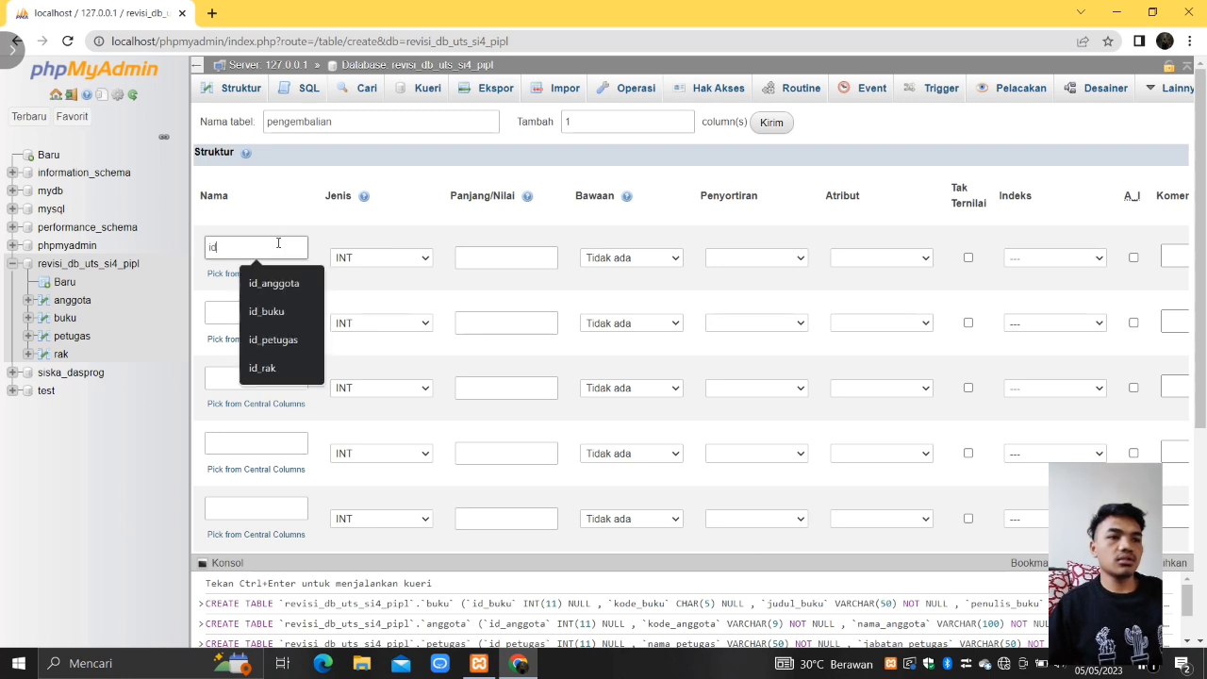
pyautogui.write('_pengem')
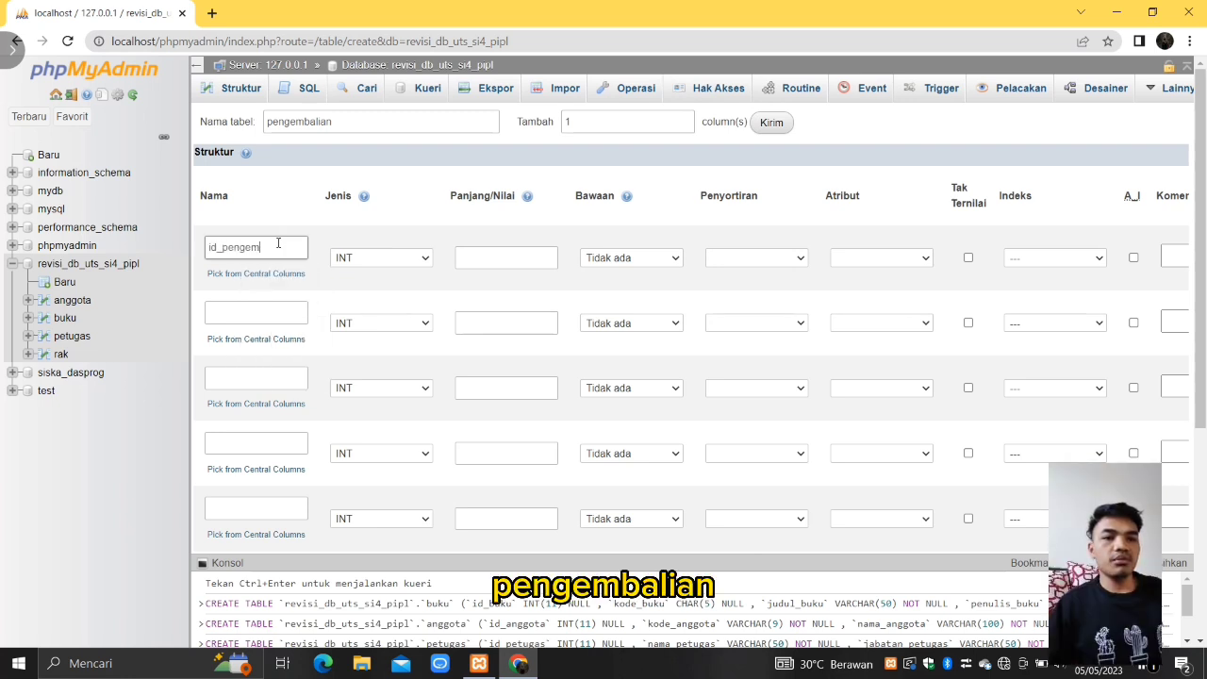
pyautogui.write('balian')
pyautogui.click(476, 256)
pyautogui.write('11')
pyautogui.click(965, 259)
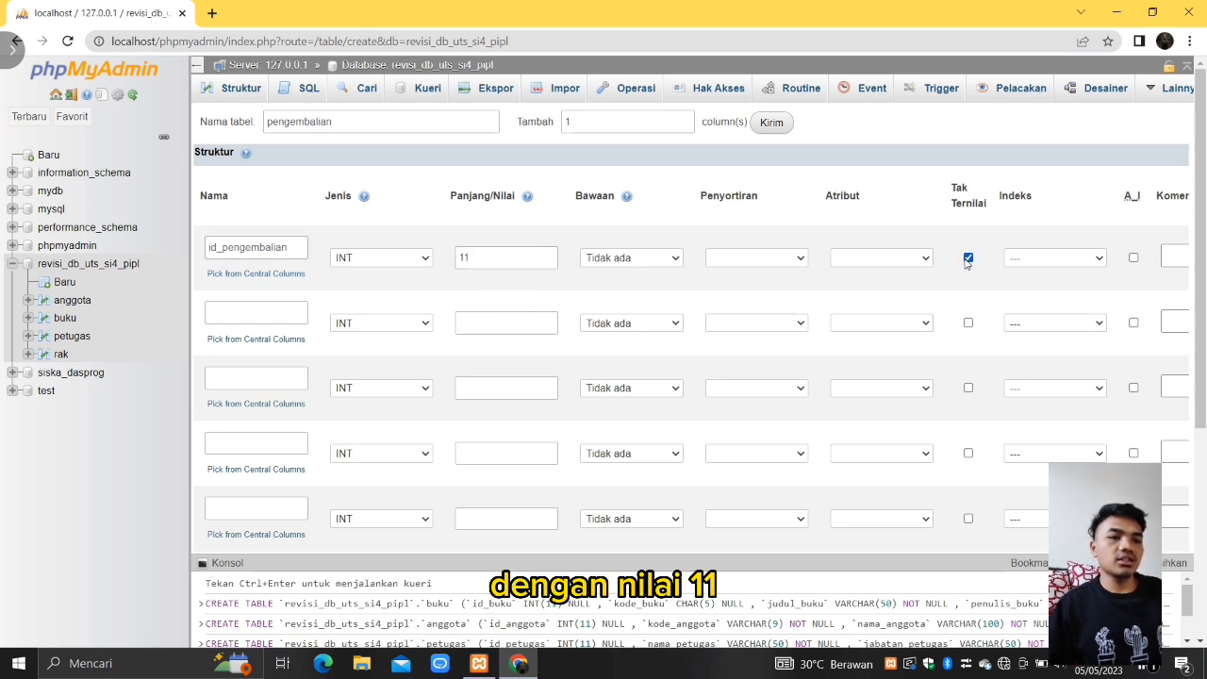
pyautogui.click(1082, 260)
pyautogui.click(1075, 276)
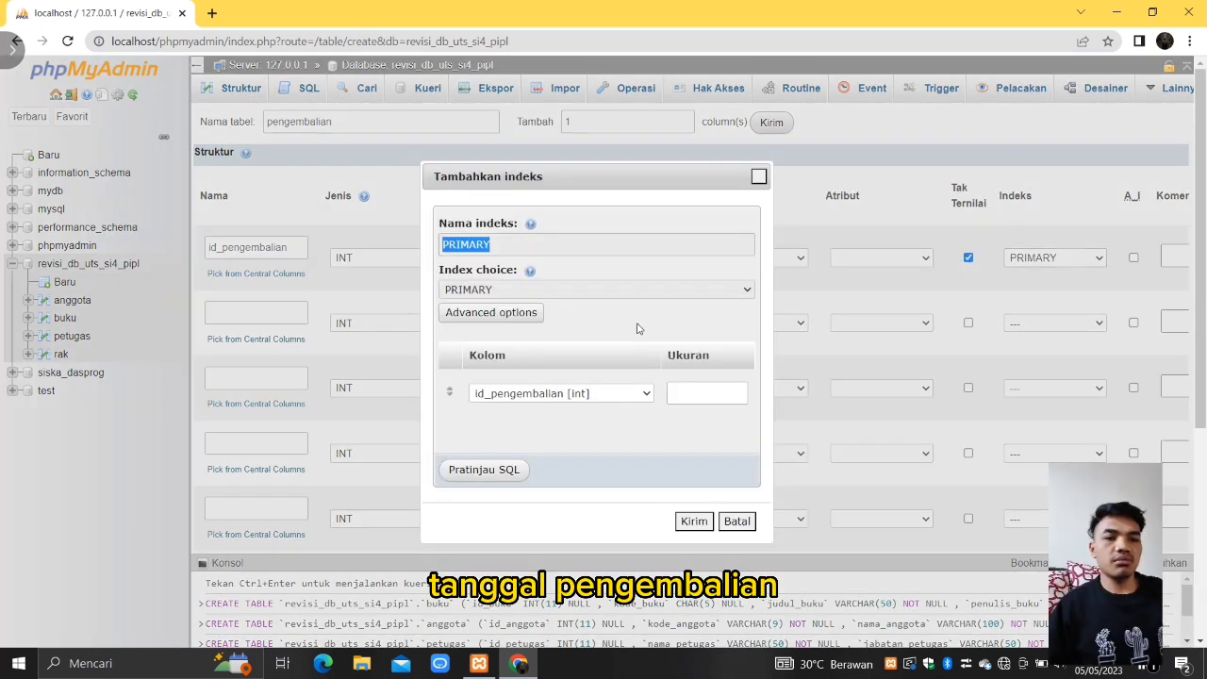
pyautogui.click(694, 520)
# Step: Define the second column of the pengembalian table as tanggal_pengembalian with type DATE
pyautogui.click(251, 315)
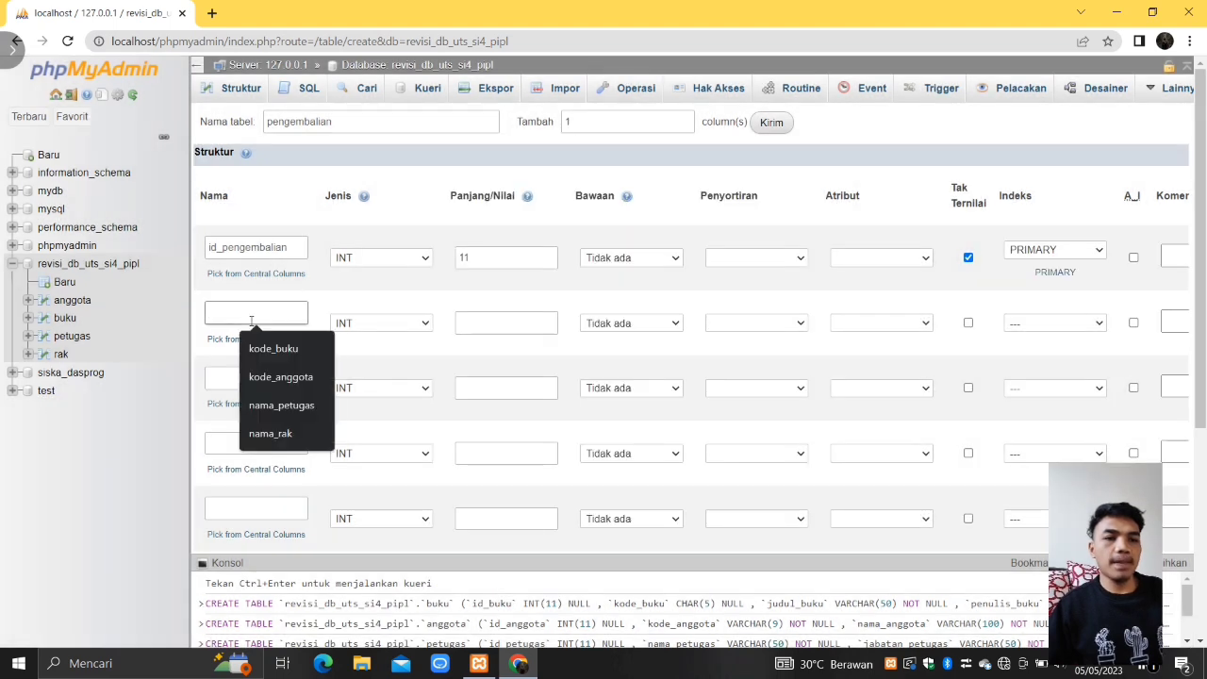
pyautogui.write('tgl_')
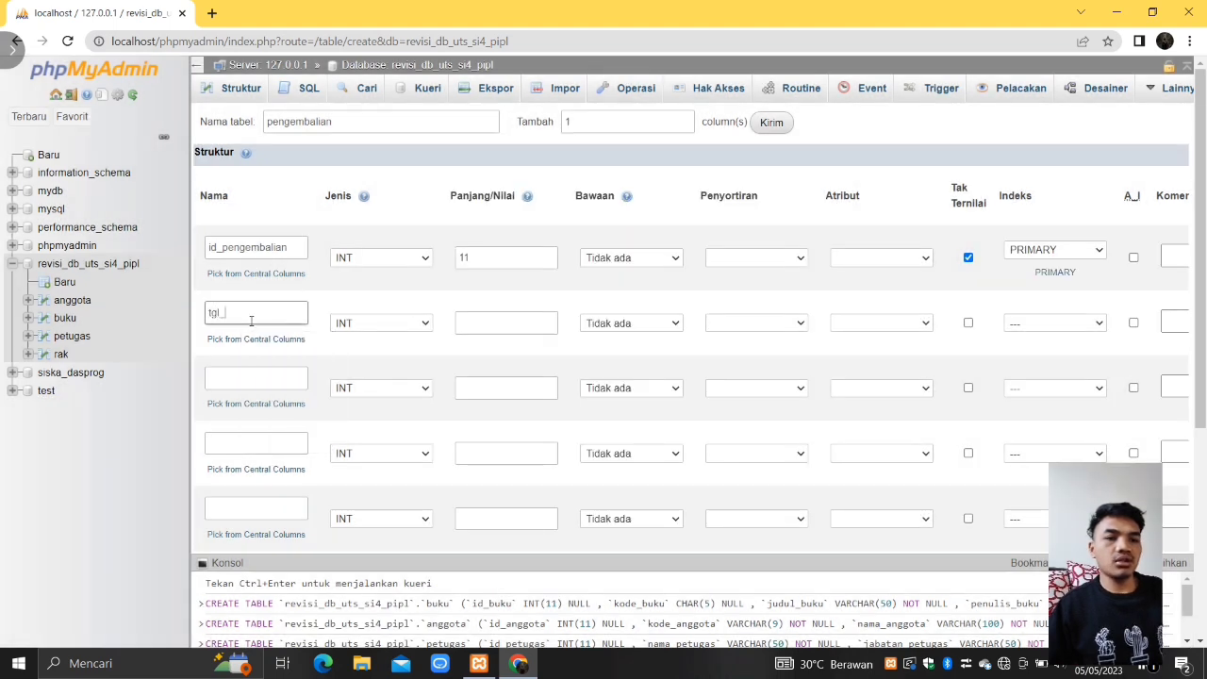
pyautogui.write('pengembalian')
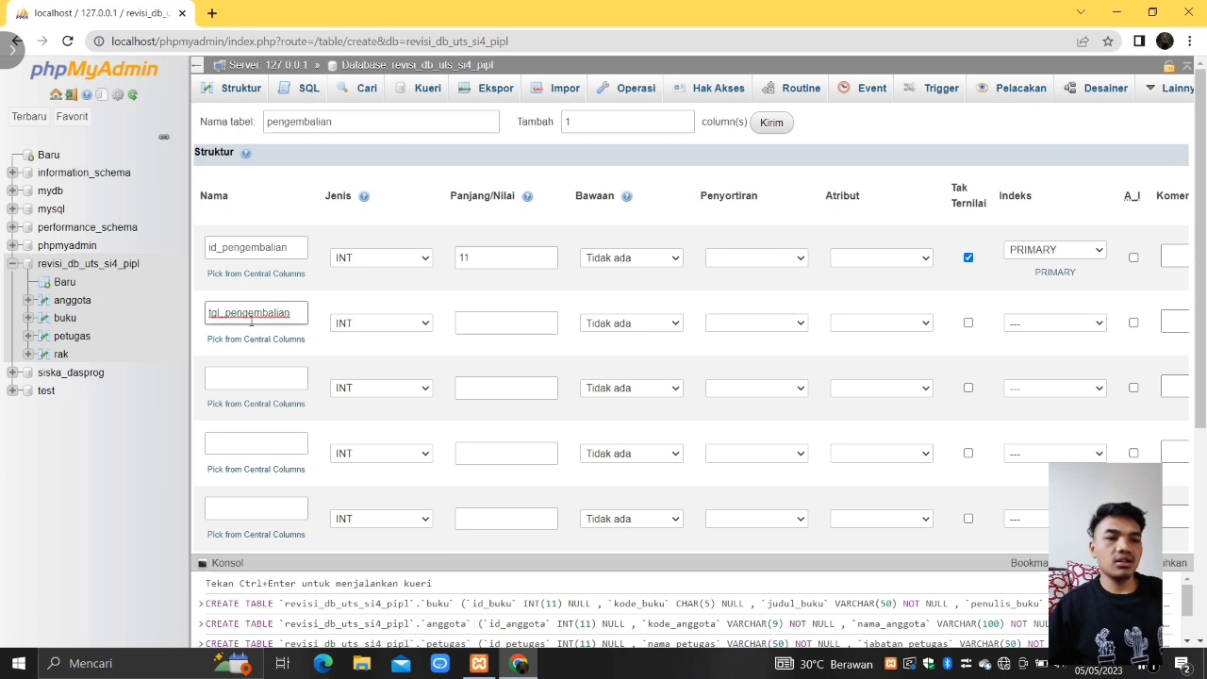
pyautogui.press('BackSpace')
pyautogui.press('BackSpace')
pyautogui.press('BackSpace')
pyautogui.press('BackSpace')
pyautogui.press('BackSpace')
pyautogui.press('BackSpace')
pyautogui.press('BackSpace')
pyautogui.press('BackSpace')
pyautogui.press('BackSpace')
pyautogui.press('BackSpace')
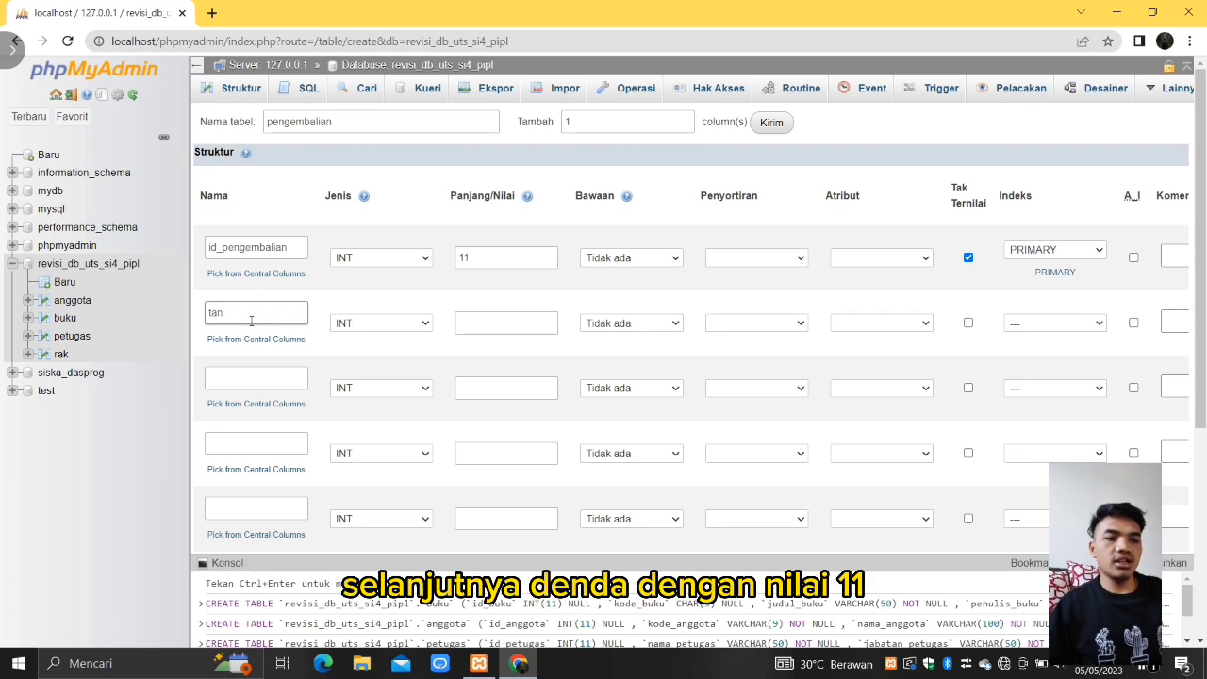
pyautogui.write('ngembalian')
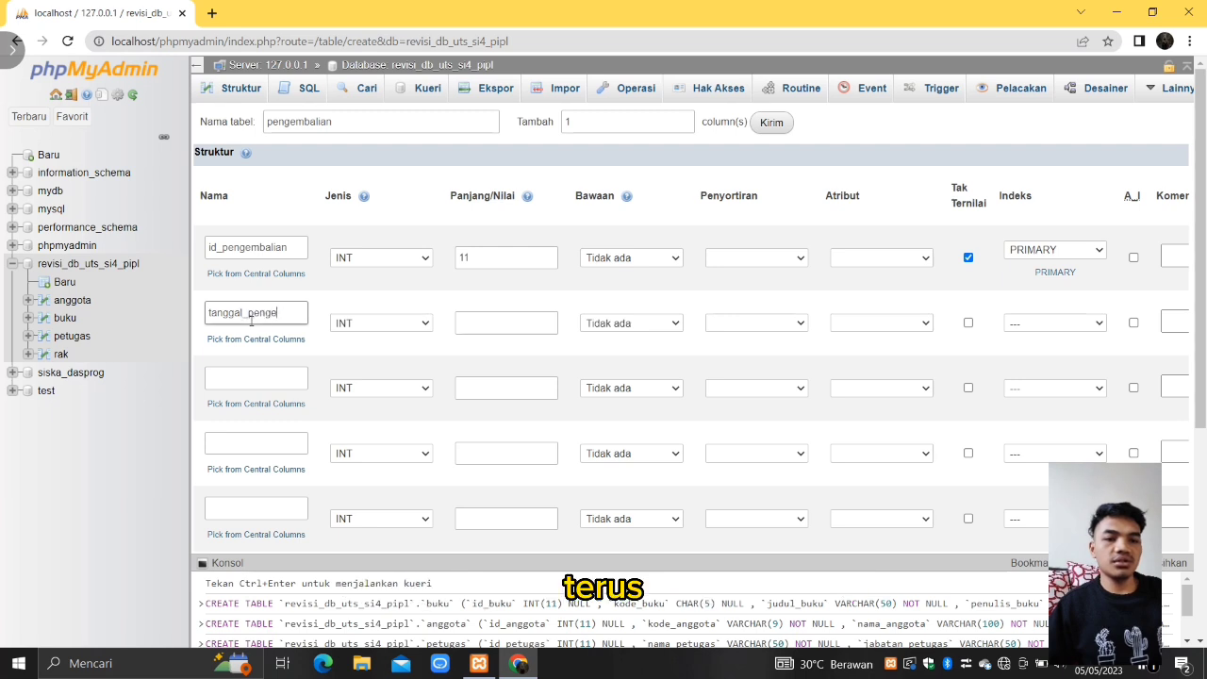
pyautogui.click(415, 323)
pyautogui.click(396, 377)
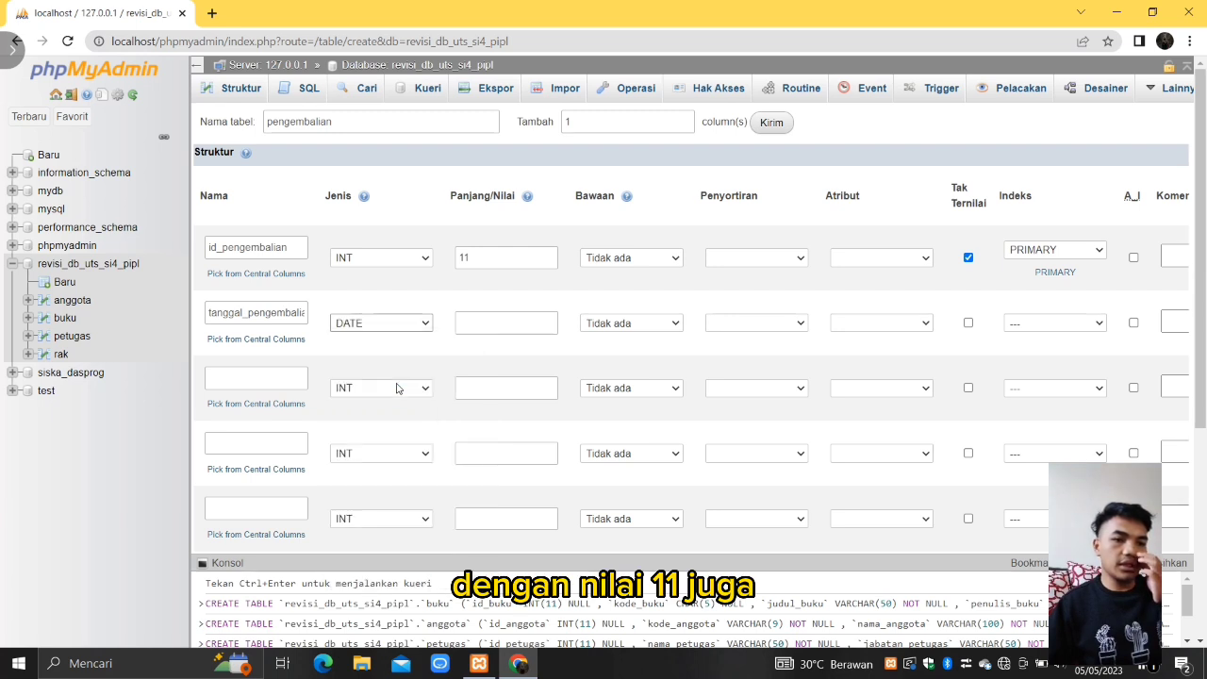
# Step: Define the third column of the pengembalian table as denda with type INT and length 11
pyautogui.click(274, 380)
pyautogui.write('denda')
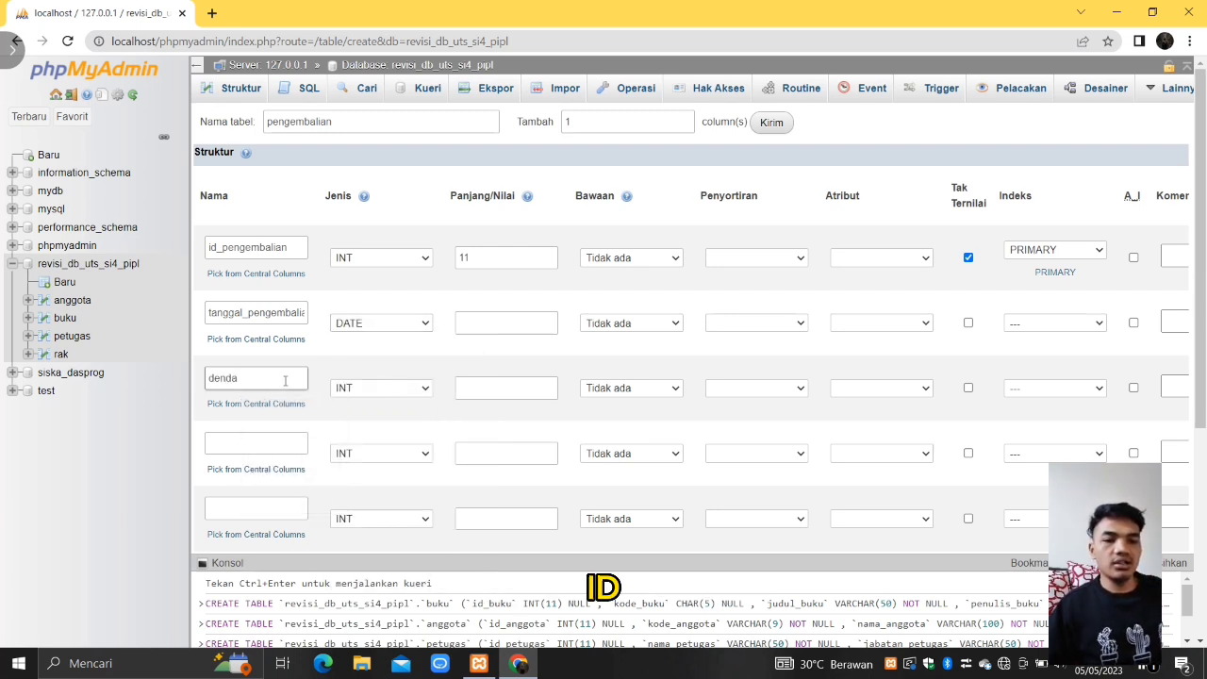
pyautogui.click(478, 387)
pyautogui.write('11')
# Step: Define the fourth column of the pengembalian table as id_buku with type INT and length 11
pyautogui.click(263, 444)
pyautogui.write('buk')
pyautogui.press('BackSpace')
pyautogui.press('BackSpace')
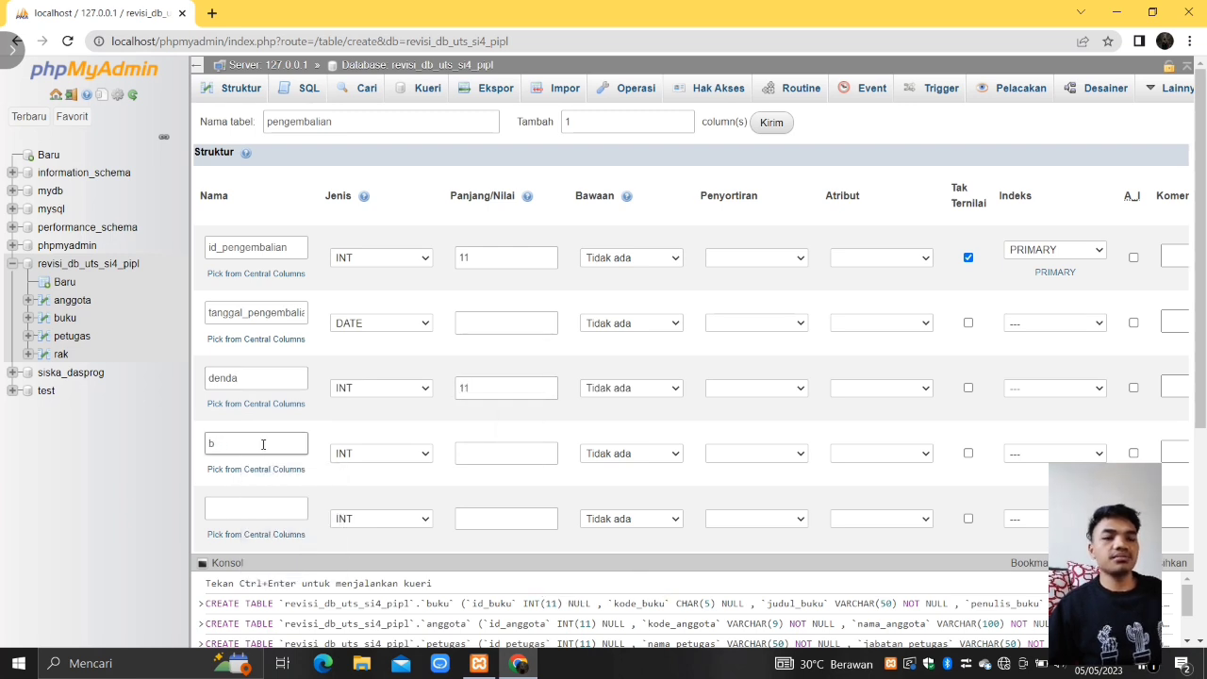
pyautogui.write('d_buk')
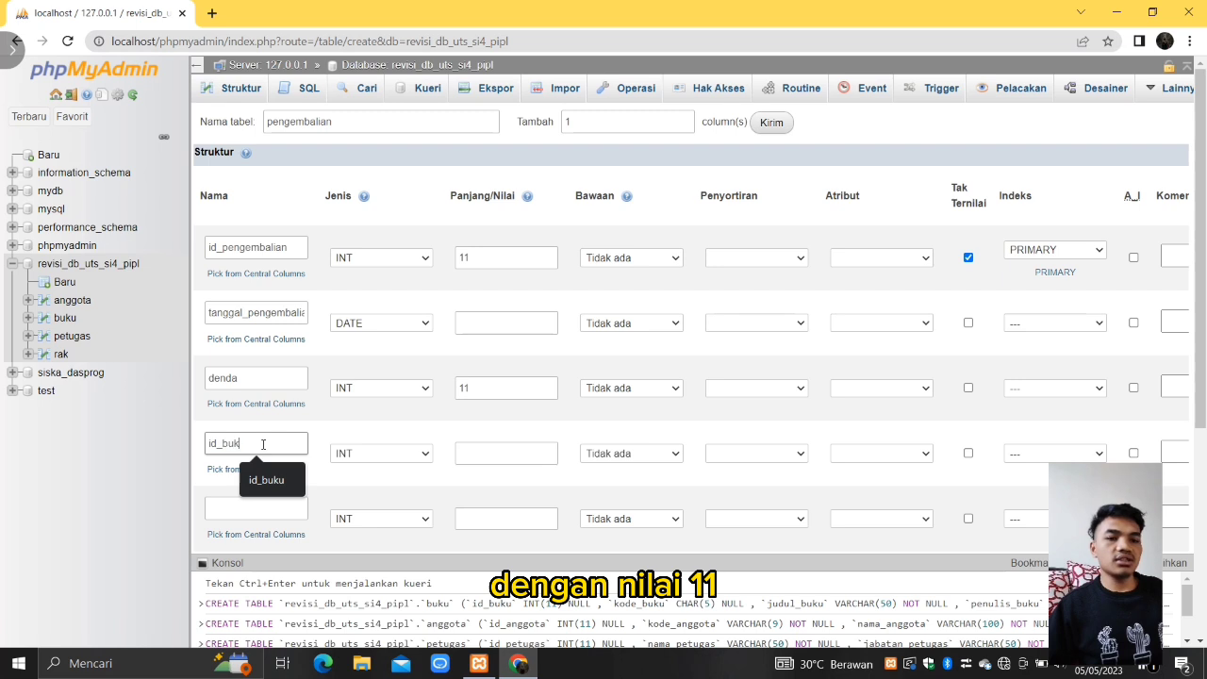
pyautogui.write('u')
pyautogui.click(486, 453)
pyautogui.write('11')
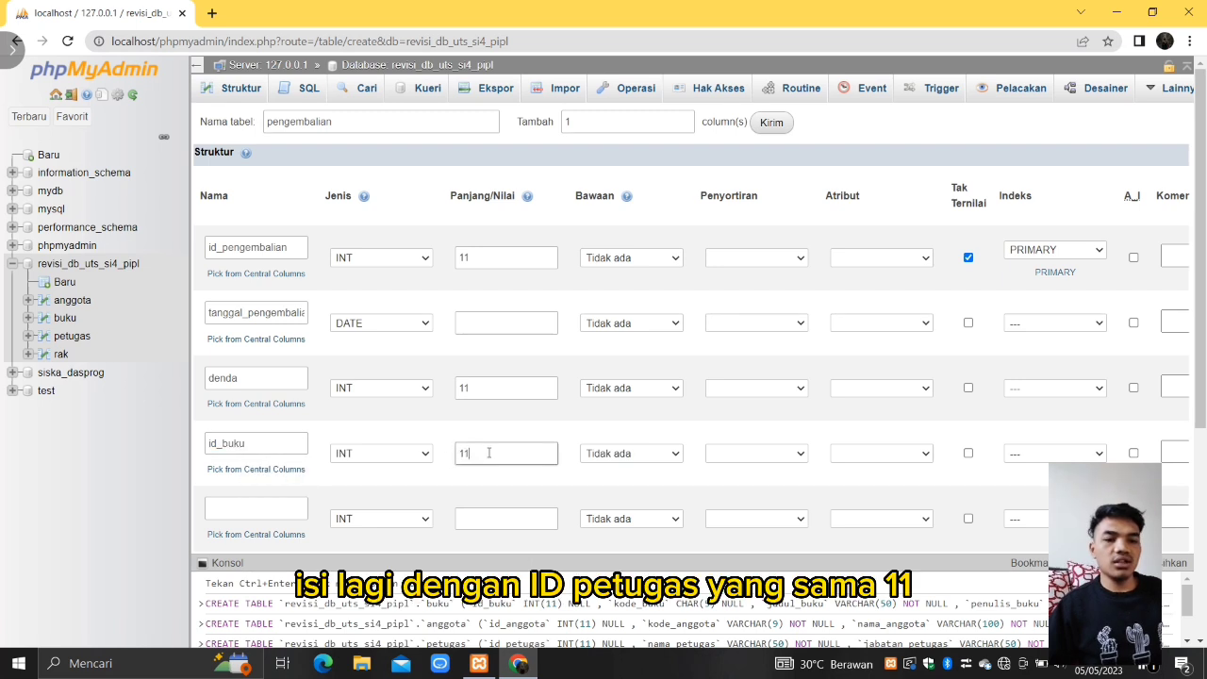
# Step: Define the fifth column of the pengembalian table as id_anggota with type INT and length 11
pyautogui.click(275, 505)
pyautogui.write('id')
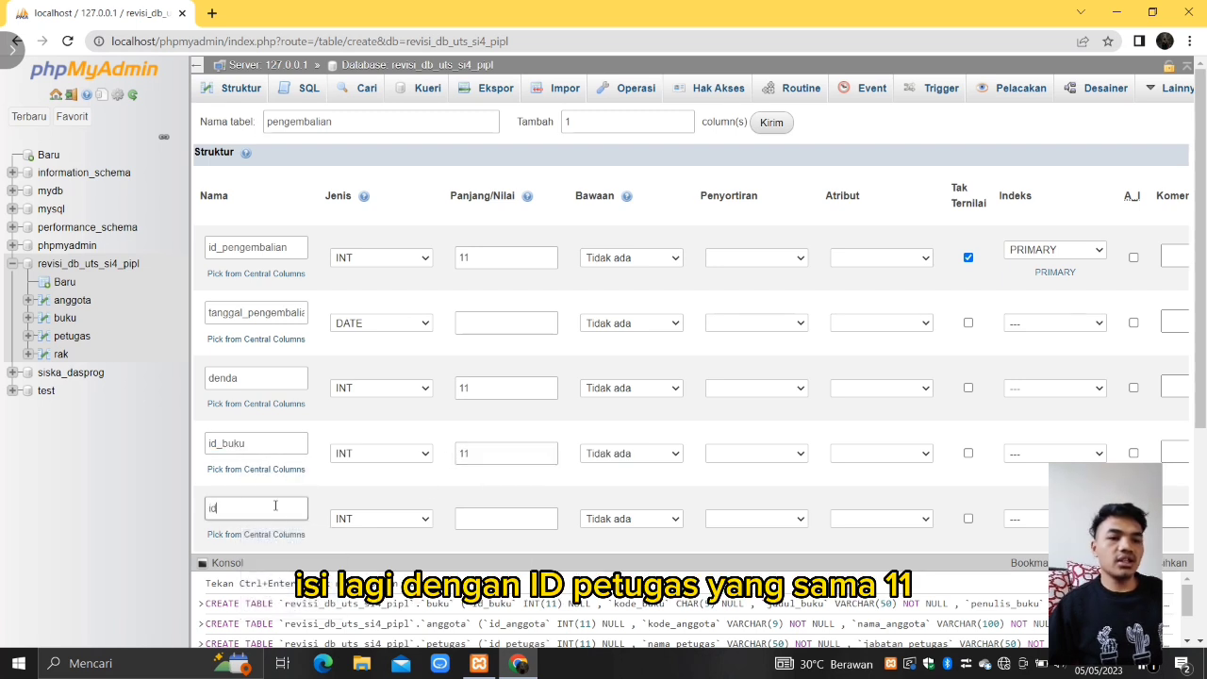
pyautogui.write('_am')
pyautogui.write('ggota')
pyautogui.click(484, 517)
pyautogui.write('11')
# Step: Define the sixth column of the pengembalian table as id_petugas with type INT and length 11, and save the table
pyautogui.scroll(-1, 484, 515)
pyautogui.click(269, 495)
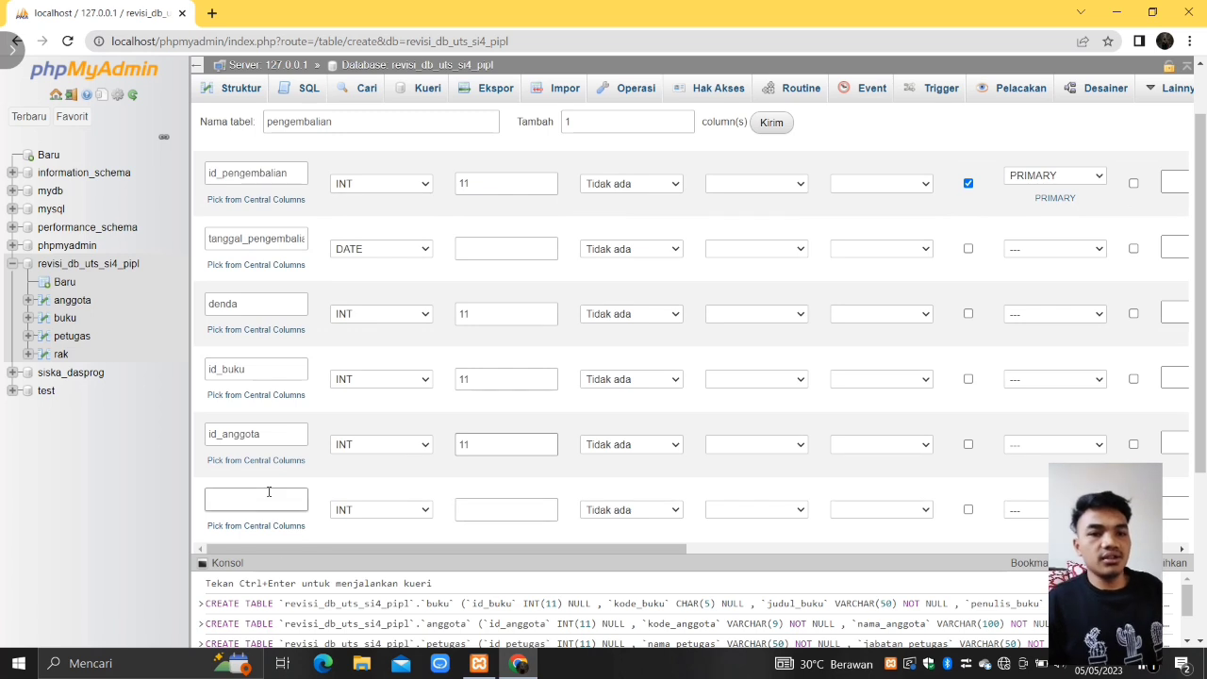
pyautogui.write('id_petugas')
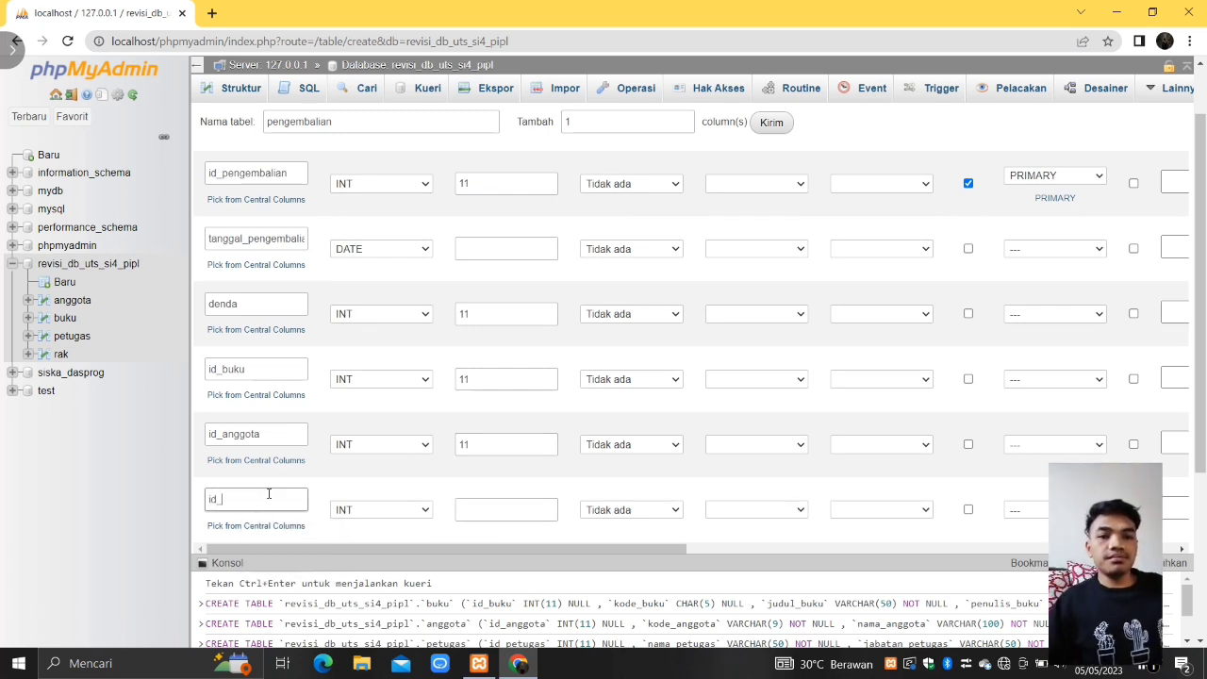
pyautogui.click(506, 508)
pyautogui.write('11')
pyautogui.scroll(-4, 504, 514)
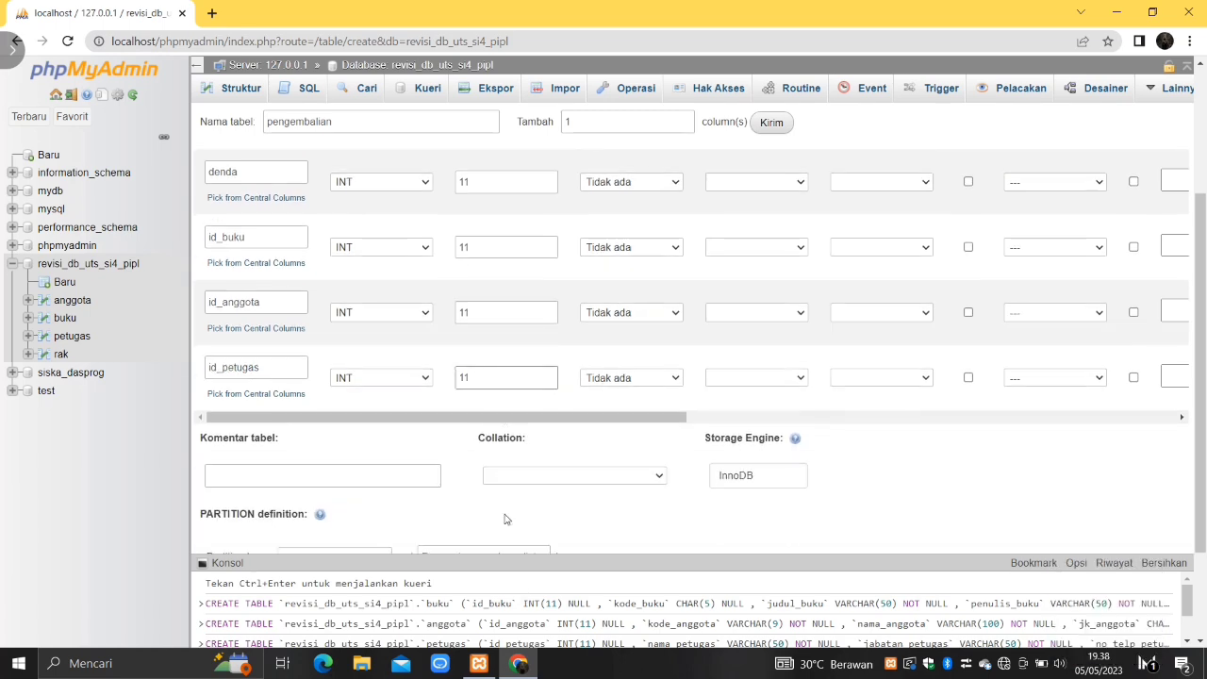
pyautogui.click(308, 516)
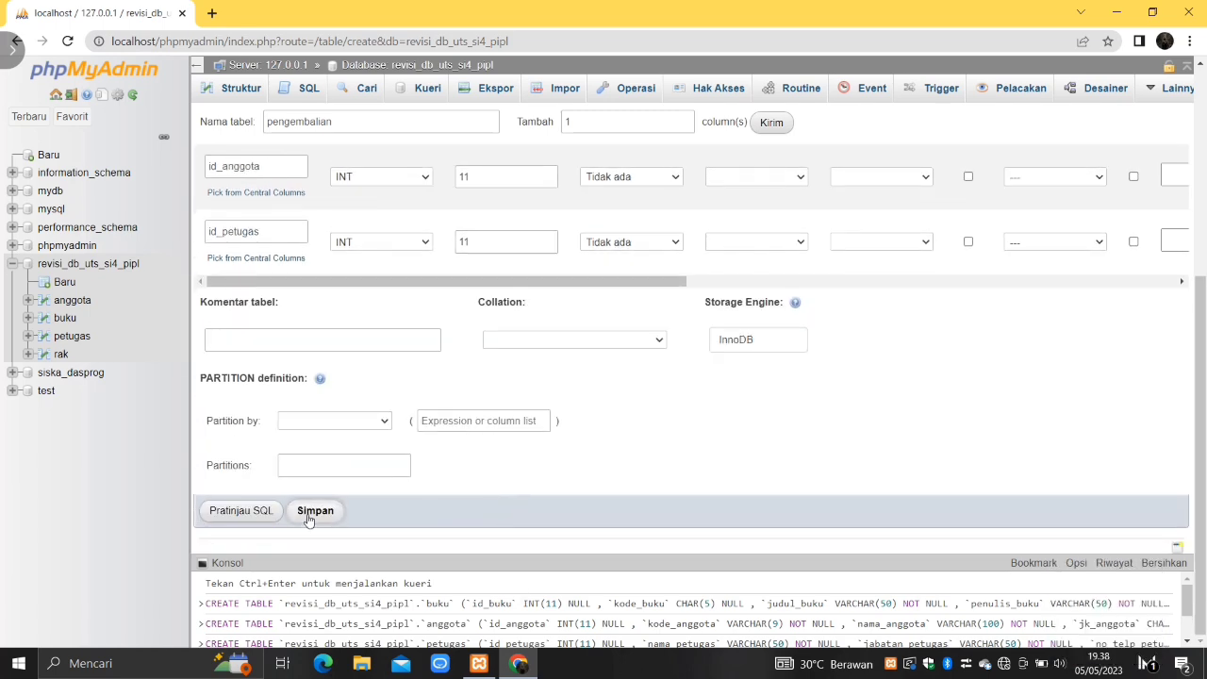
# Step: Start a new table named peminjaman in the revisi_db_uts_si4_pipl database and add 2 extra column rows to it
pyautogui.click(64, 283)
pyautogui.click(373, 121)
pyautogui.write('peminjama')
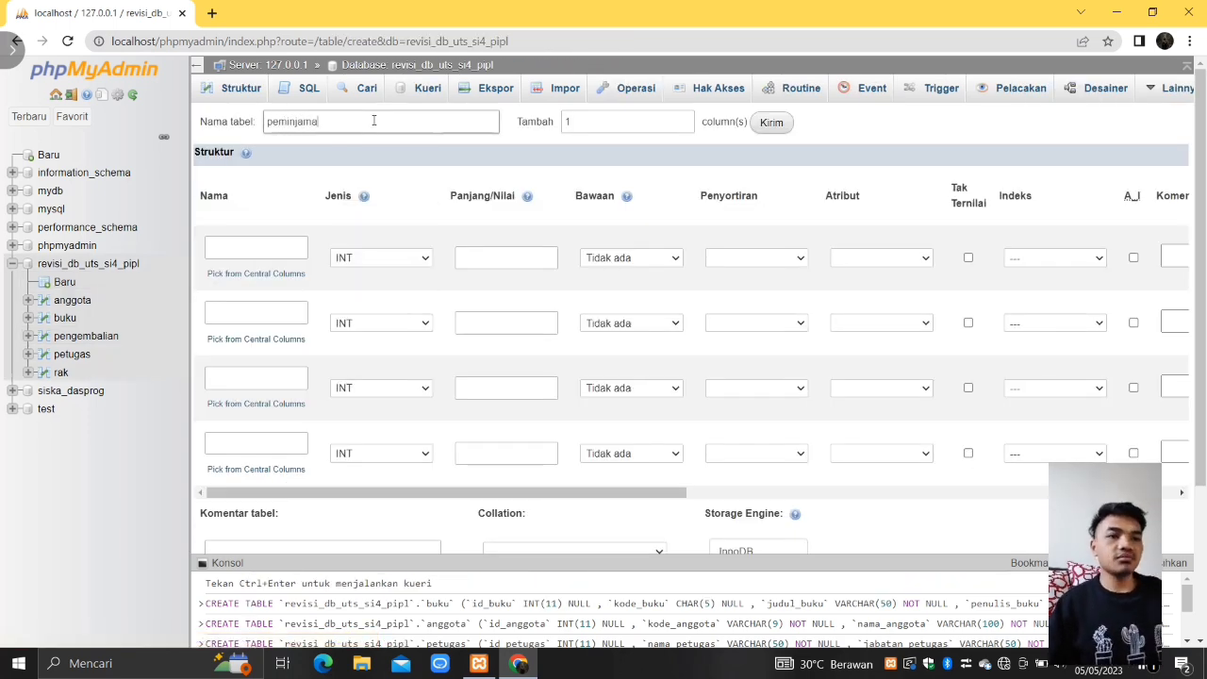
pyautogui.write('n')
pyautogui.doubleClick(586, 123)
pyautogui.press('BackSpace')
pyautogui.write('1')
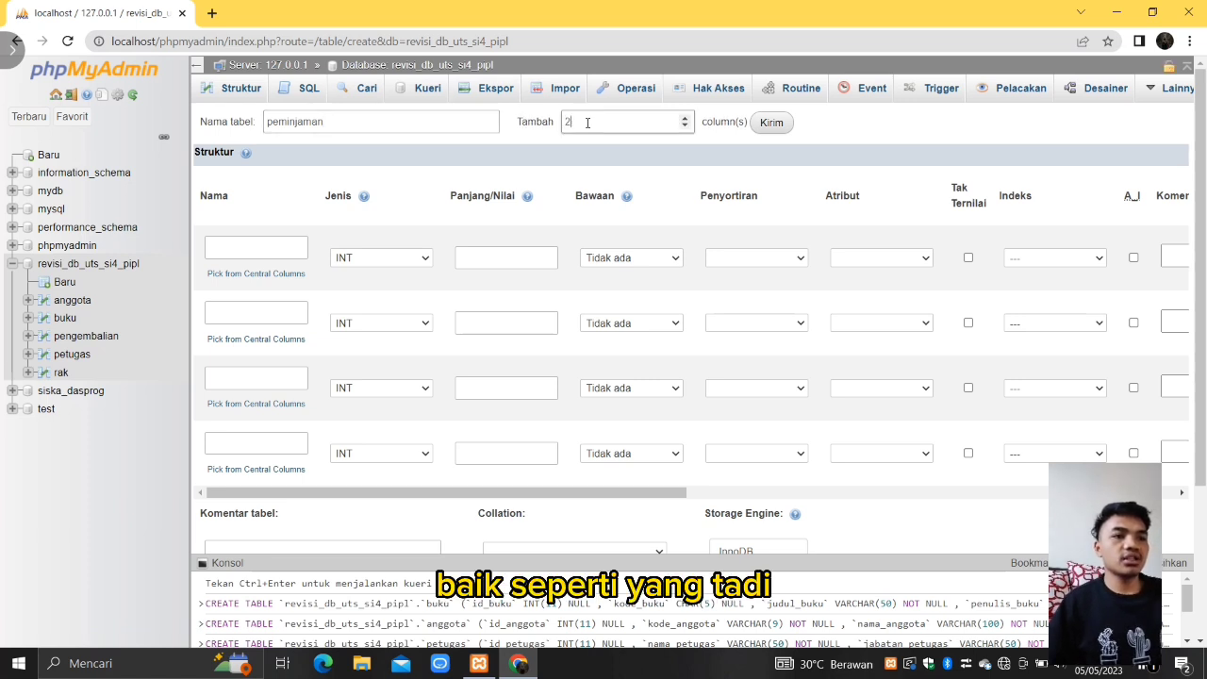
pyautogui.click(771, 124)
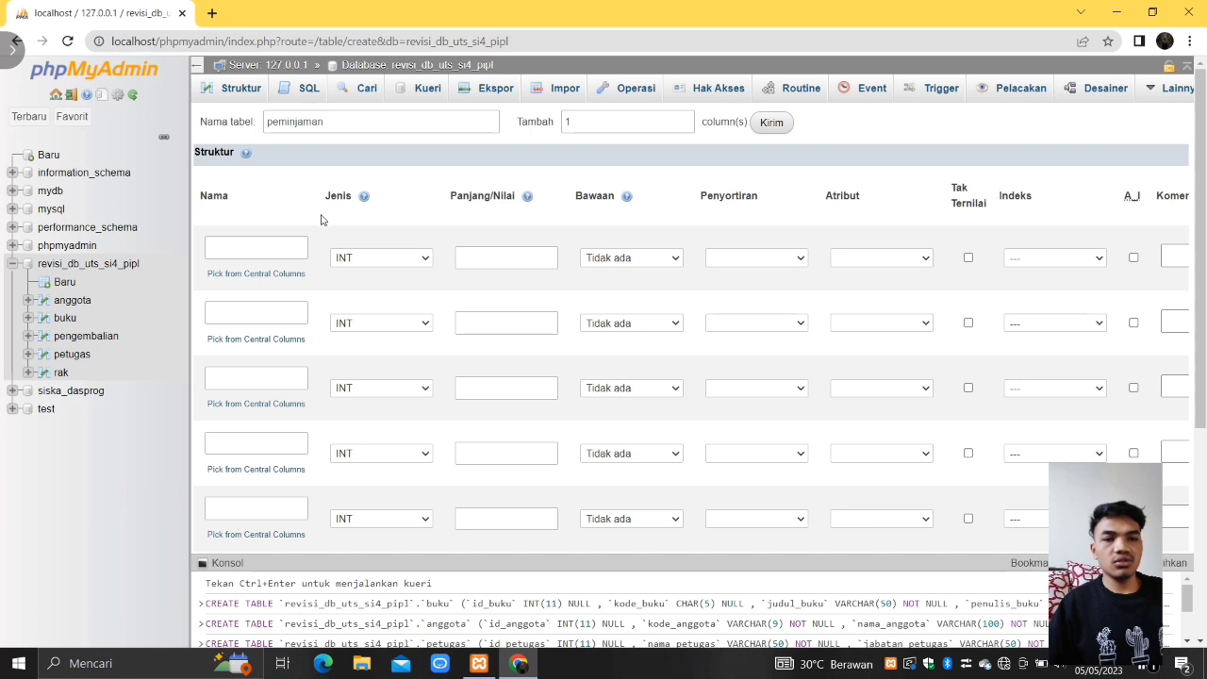
# Step: Define the first column of the peminjaman table as id_peminjaman with type INT and length 11, allow null values and make it the PRIMARY index
pyautogui.click(255, 248)
pyautogui.write('id')
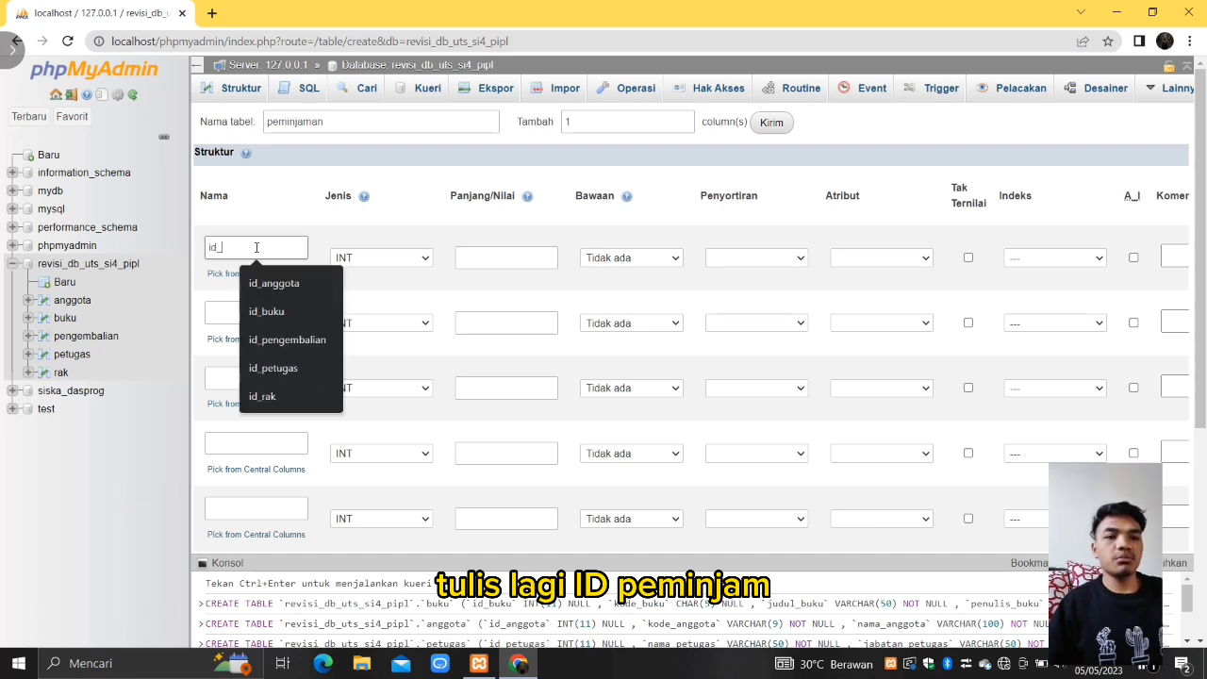
pyautogui.write('_peminjaman')
pyautogui.click(485, 257)
pyautogui.write('11')
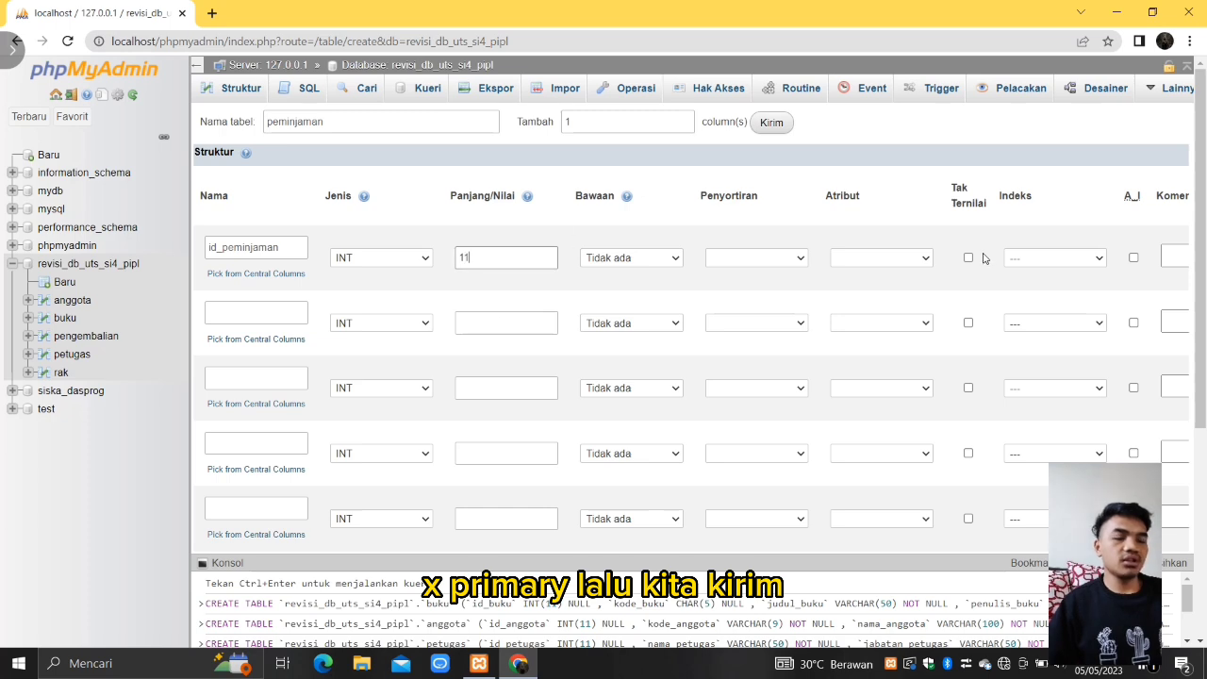
pyautogui.click(969, 257)
pyautogui.click(1094, 259)
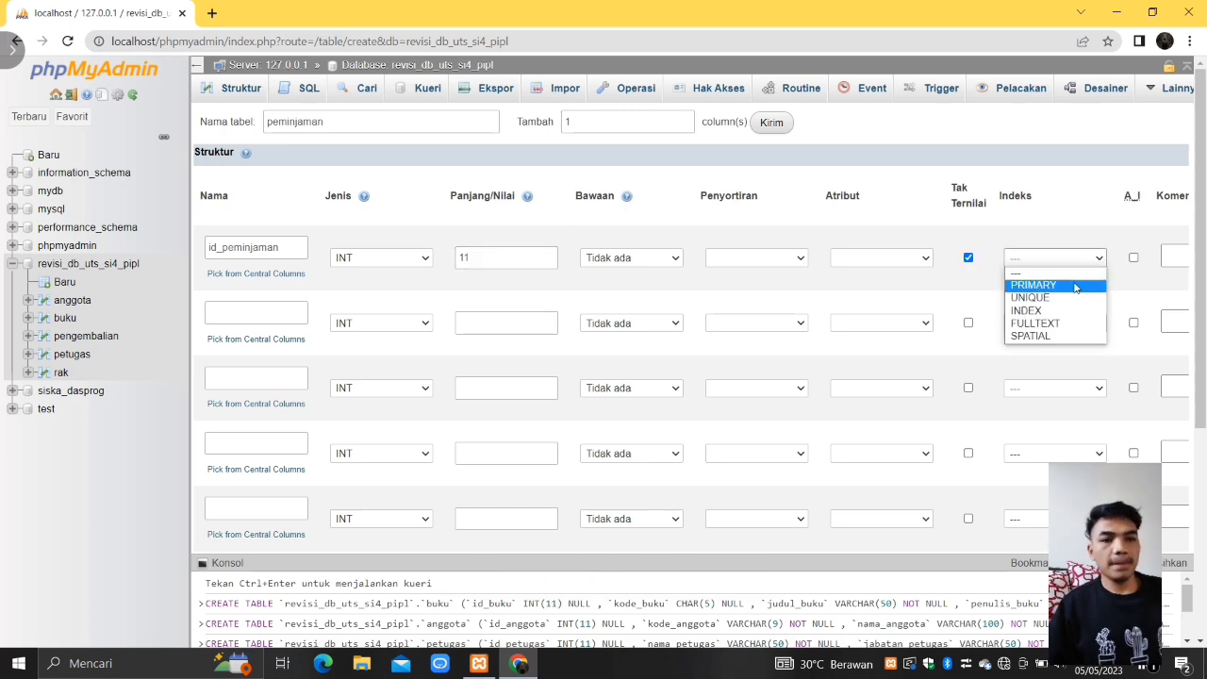
pyautogui.click(1075, 281)
pyautogui.click(694, 520)
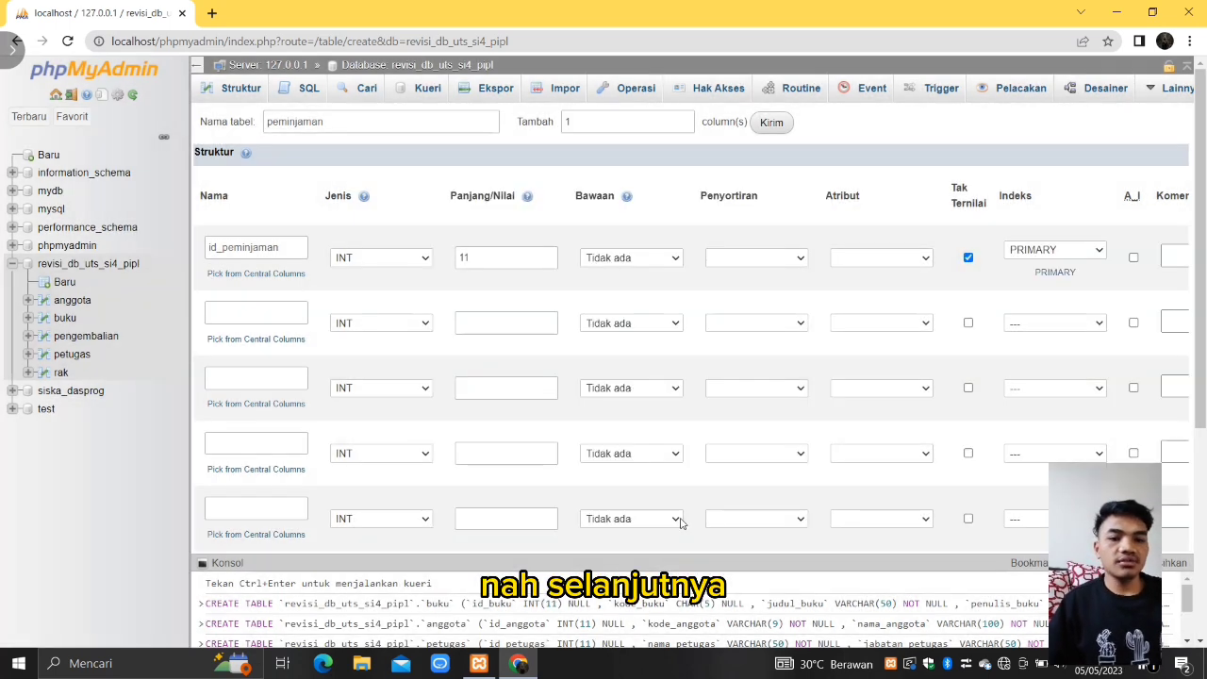
# Step: Define the second column of the peminjaman table as tanggal_peminjaman with type DATE
pyautogui.click(251, 310)
pyautogui.write('ta')
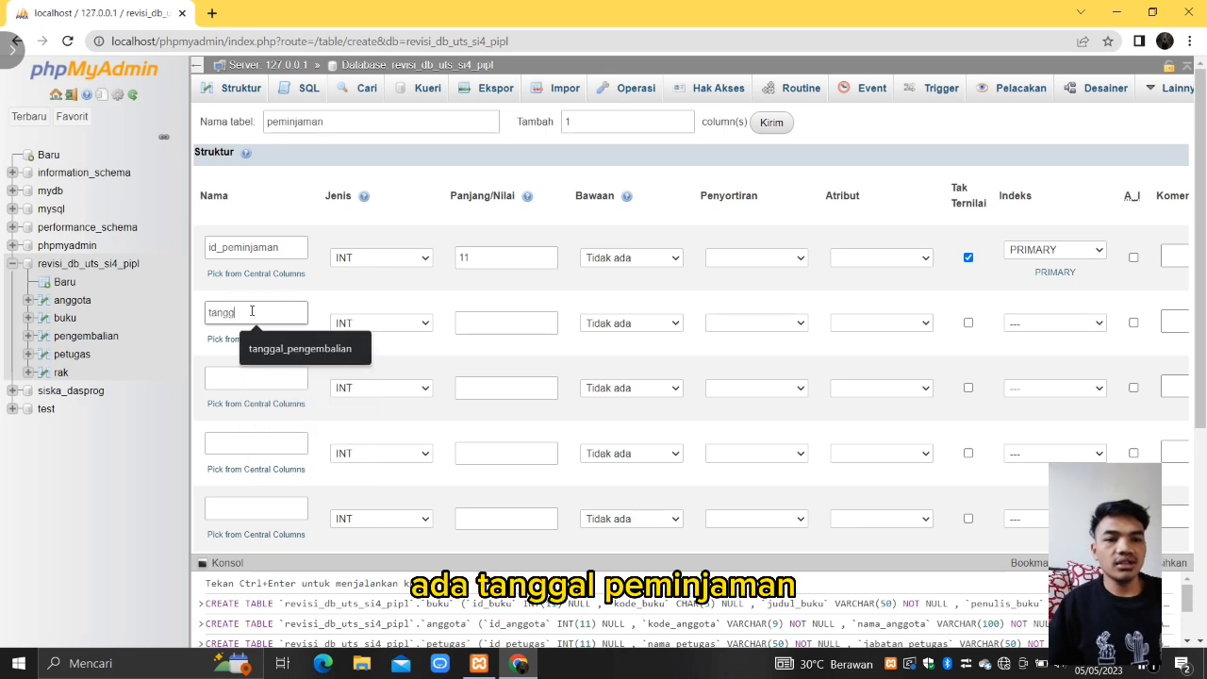
pyautogui.write('nggal_peminjaman')
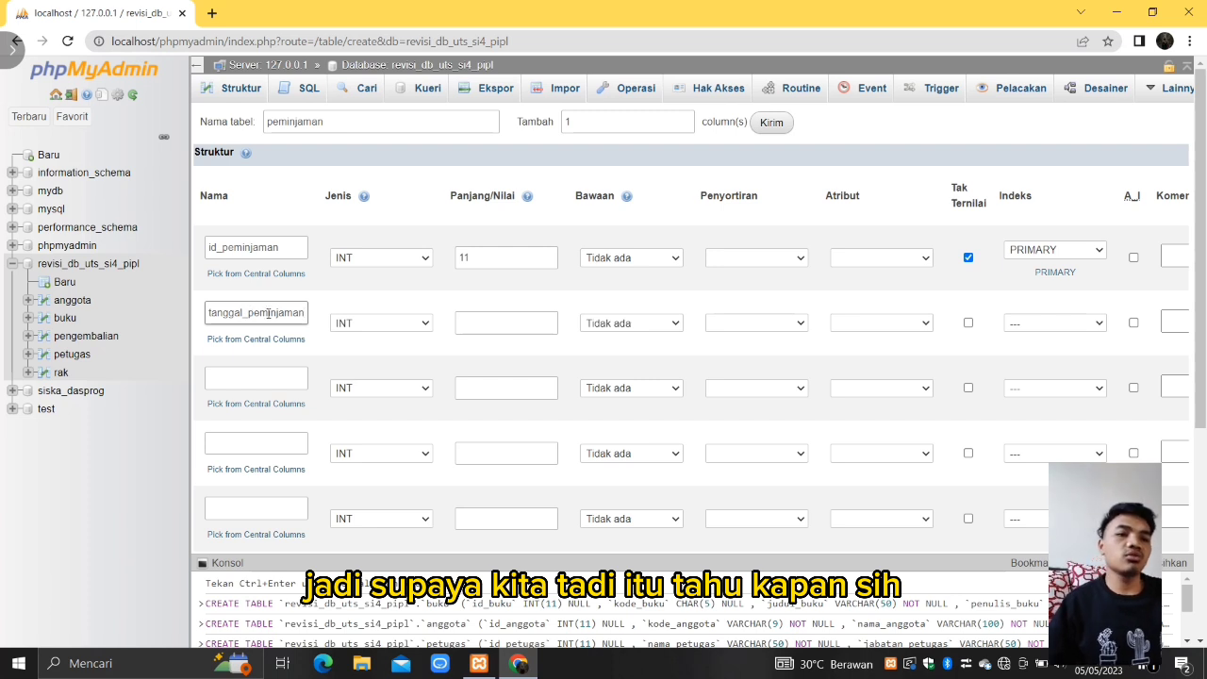
pyautogui.click(426, 324)
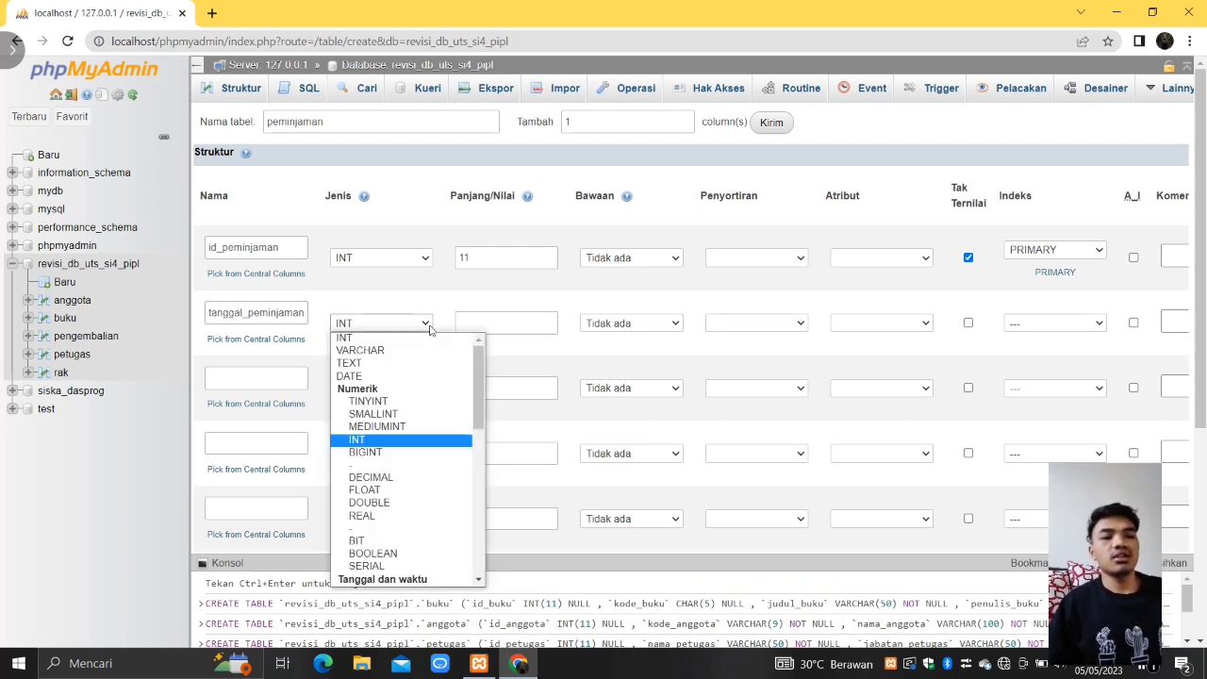
pyautogui.click(396, 380)
# Step: Define the third column of the peminjaman table as tanggal_kembali with type DATE
pyautogui.click(271, 383)
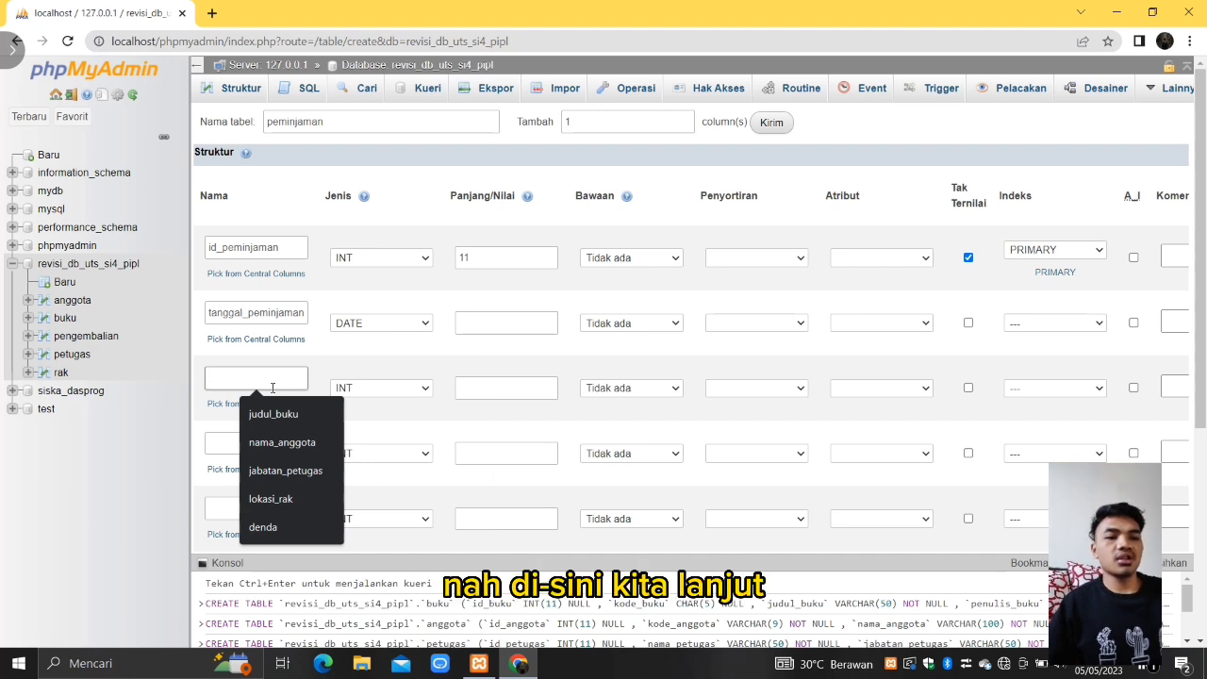
pyautogui.write('tanggal_kembali')
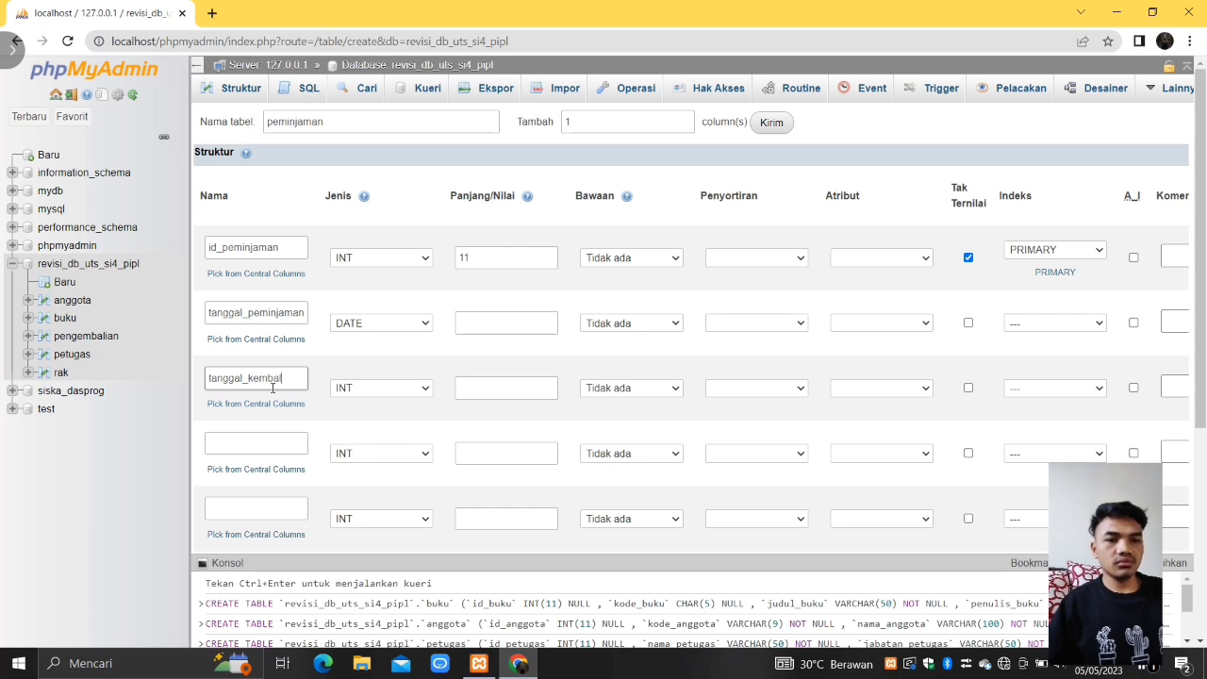
pyautogui.click(401, 389)
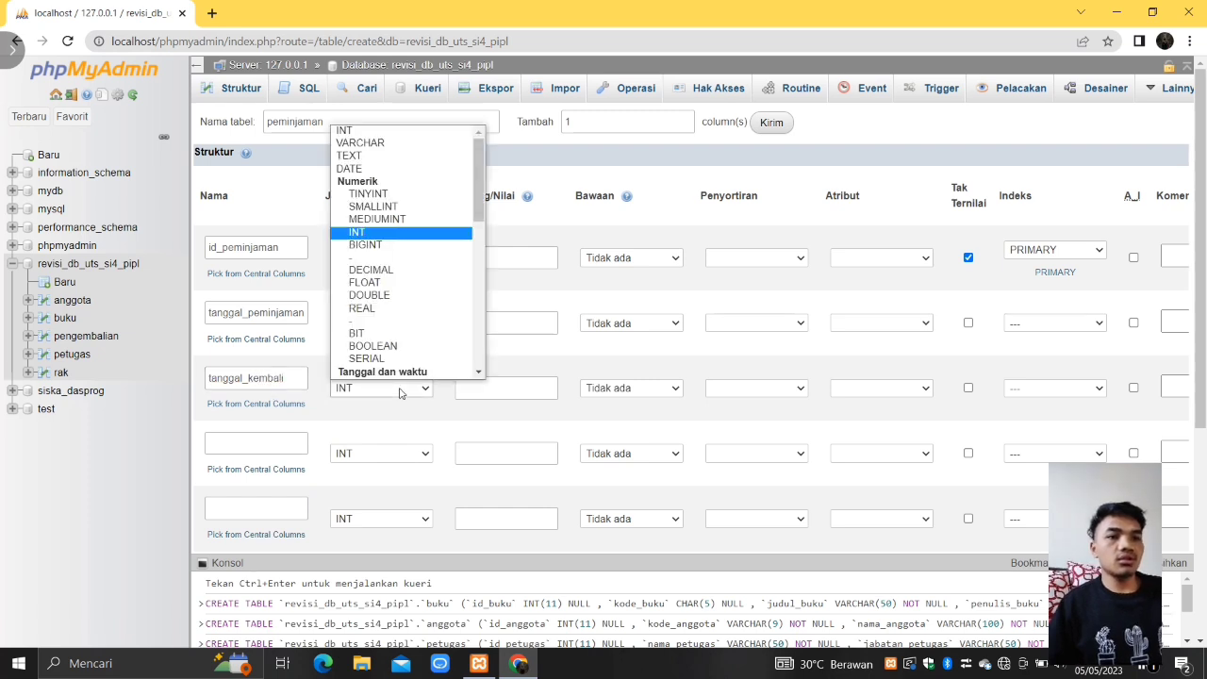
pyautogui.click(417, 169)
# Step: Define the fourth column of the peminjaman table as id_buku with type INT and length 11
pyautogui.click(250, 445)
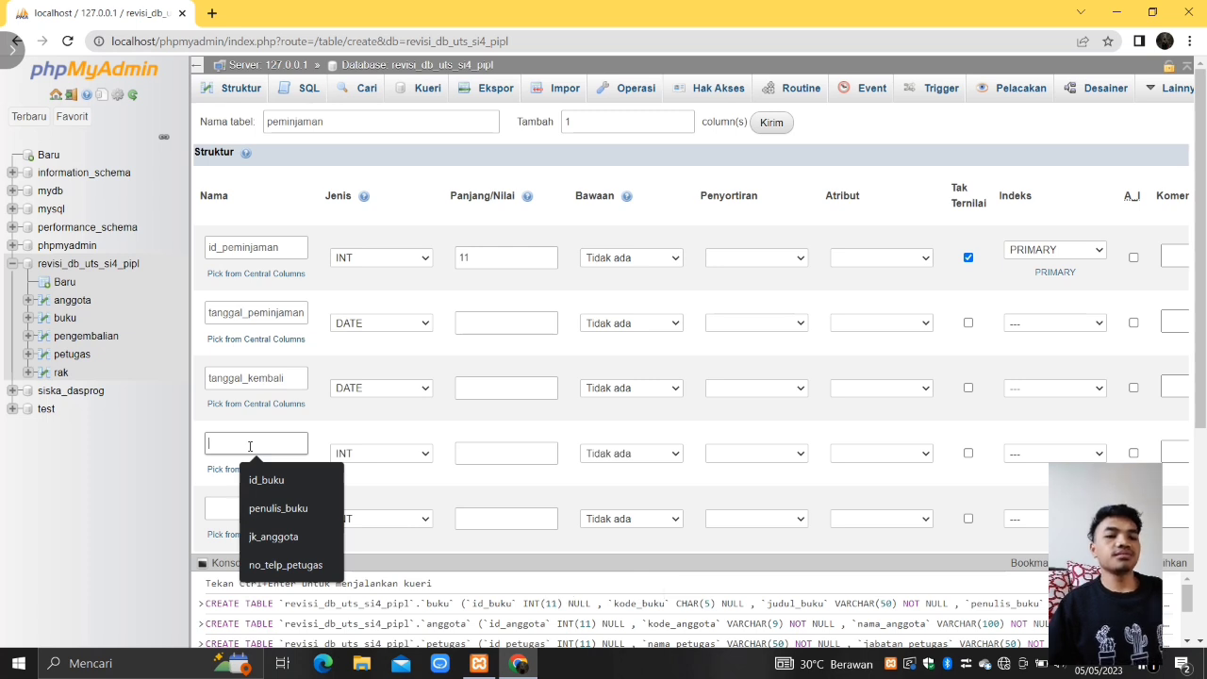
pyautogui.write('id_buku')
pyautogui.click(476, 454)
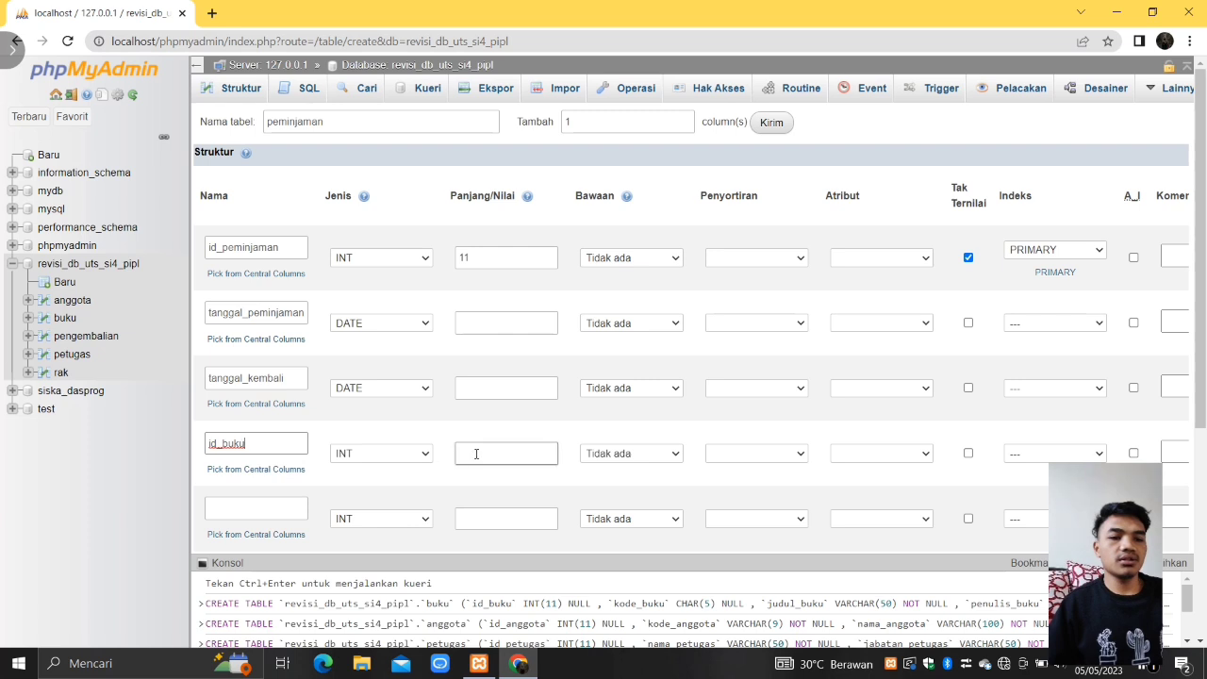
pyautogui.write('11')
# Step: Define the fifth column of the peminjaman table as id_anggota with type INT and length 11
pyautogui.click(243, 509)
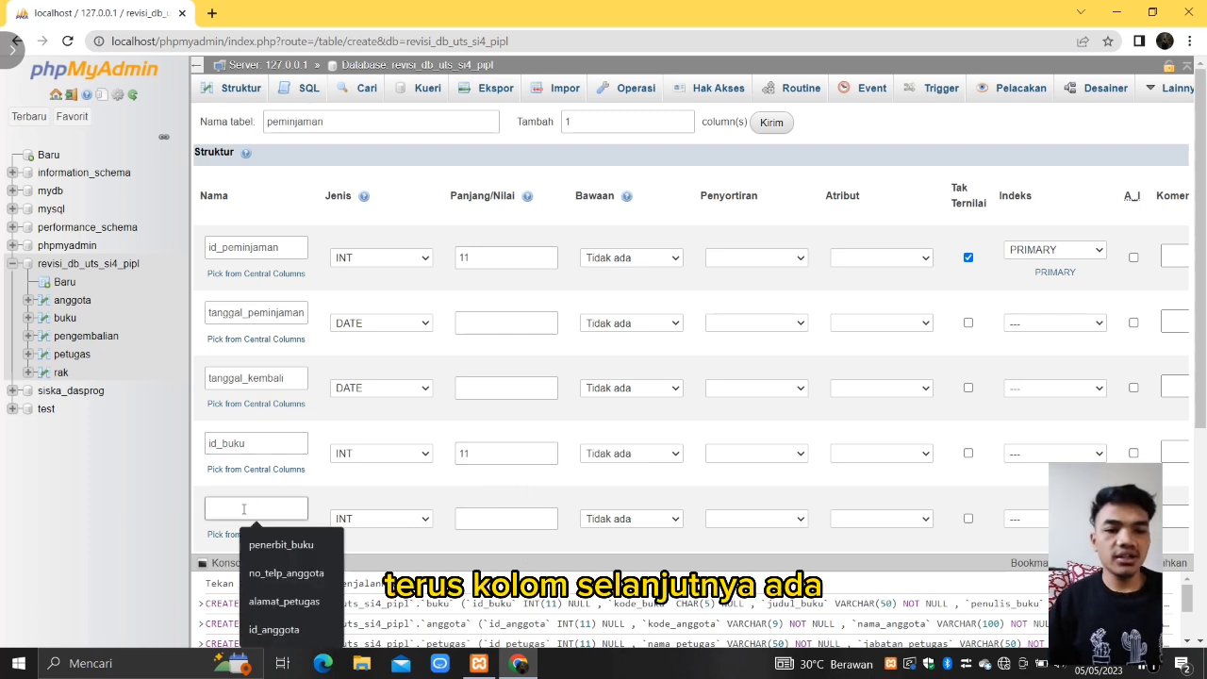
pyautogui.write('id')
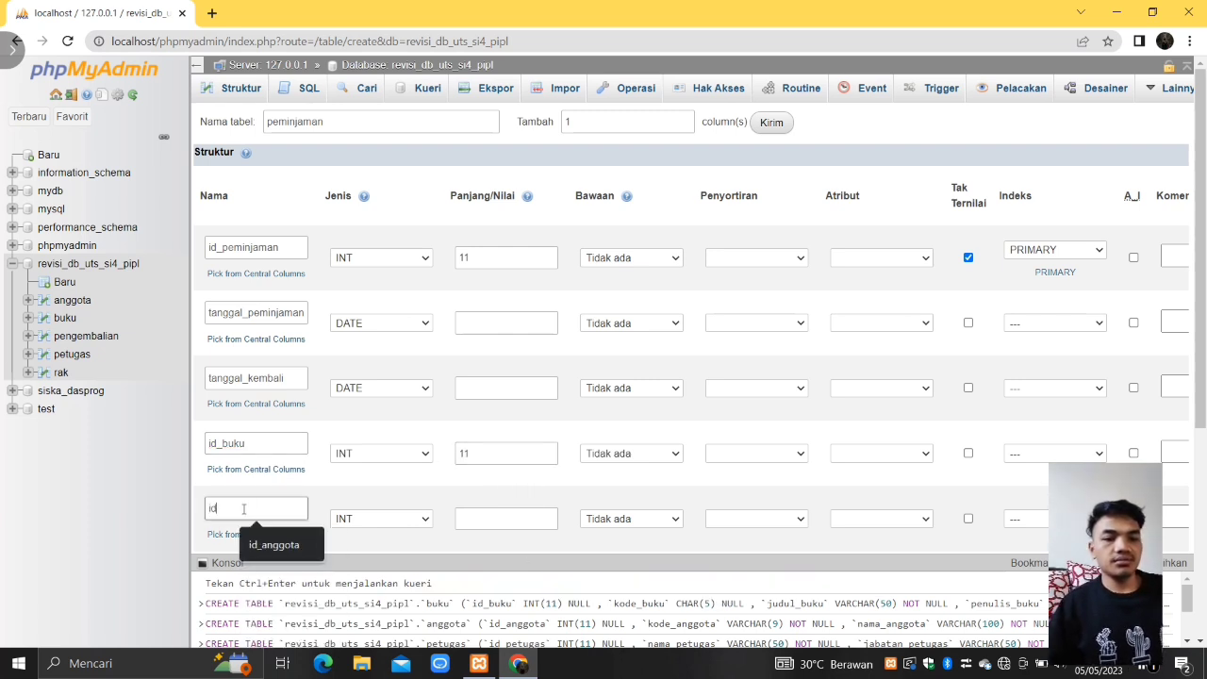
pyautogui.write('_anggota')
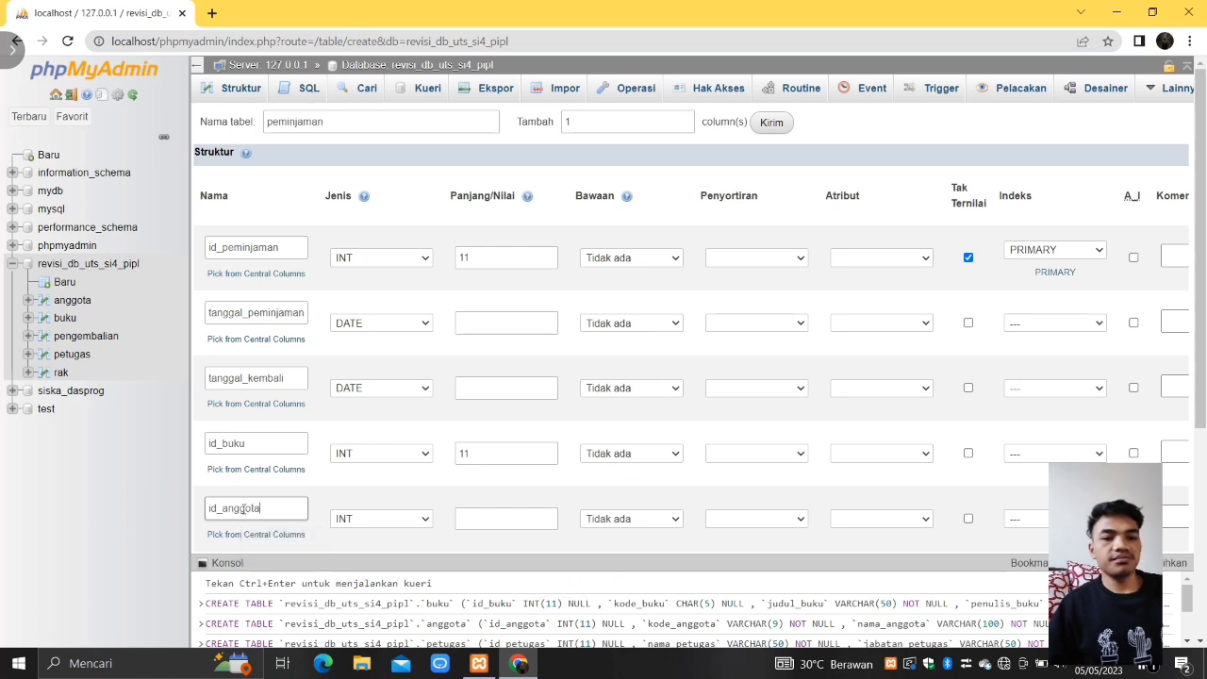
pyautogui.click(470, 518)
pyautogui.write('11')
# Step: Define the sixth column of the peminjaman table as id_petugas with type INT and length 11, and save the table
pyautogui.scroll(-1, 470, 517)
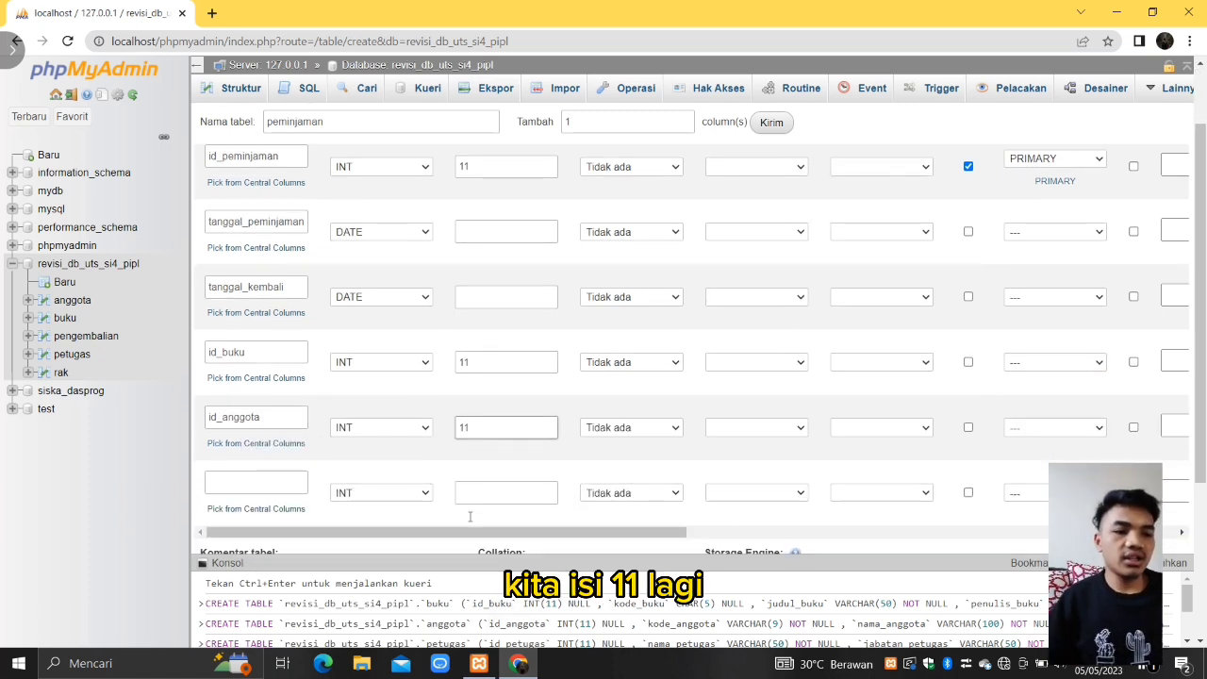
pyautogui.click(277, 479)
pyautogui.write('id_petugas')
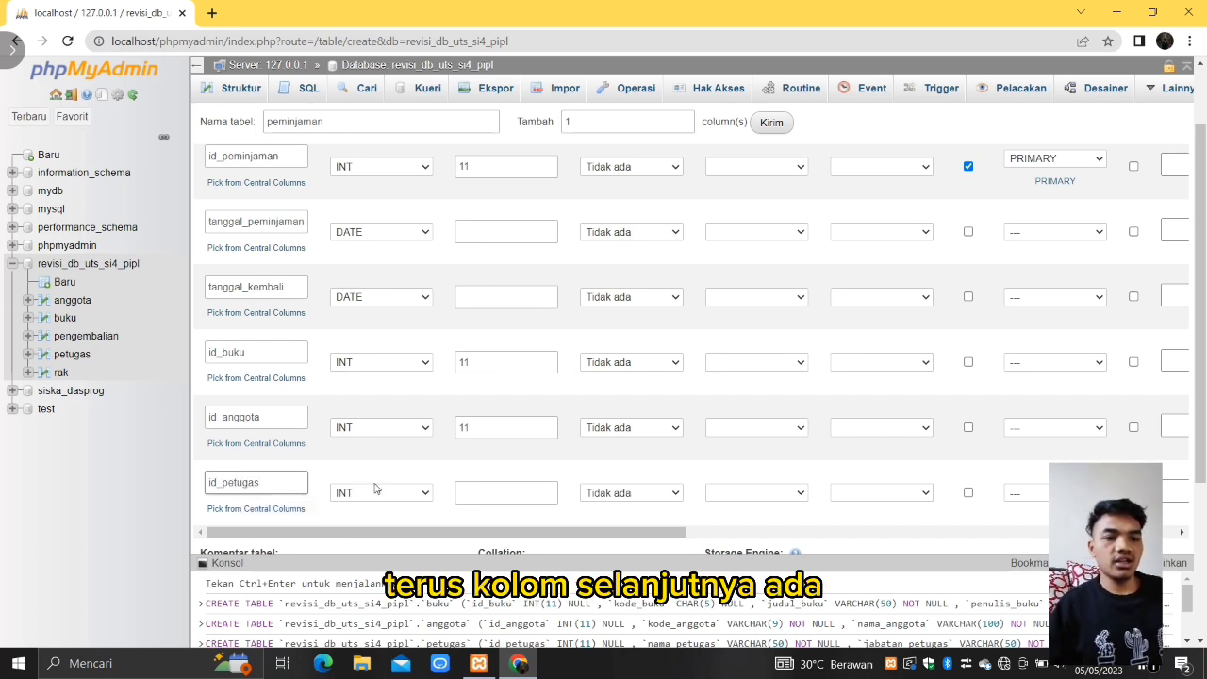
pyautogui.click(484, 491)
pyautogui.write('11')
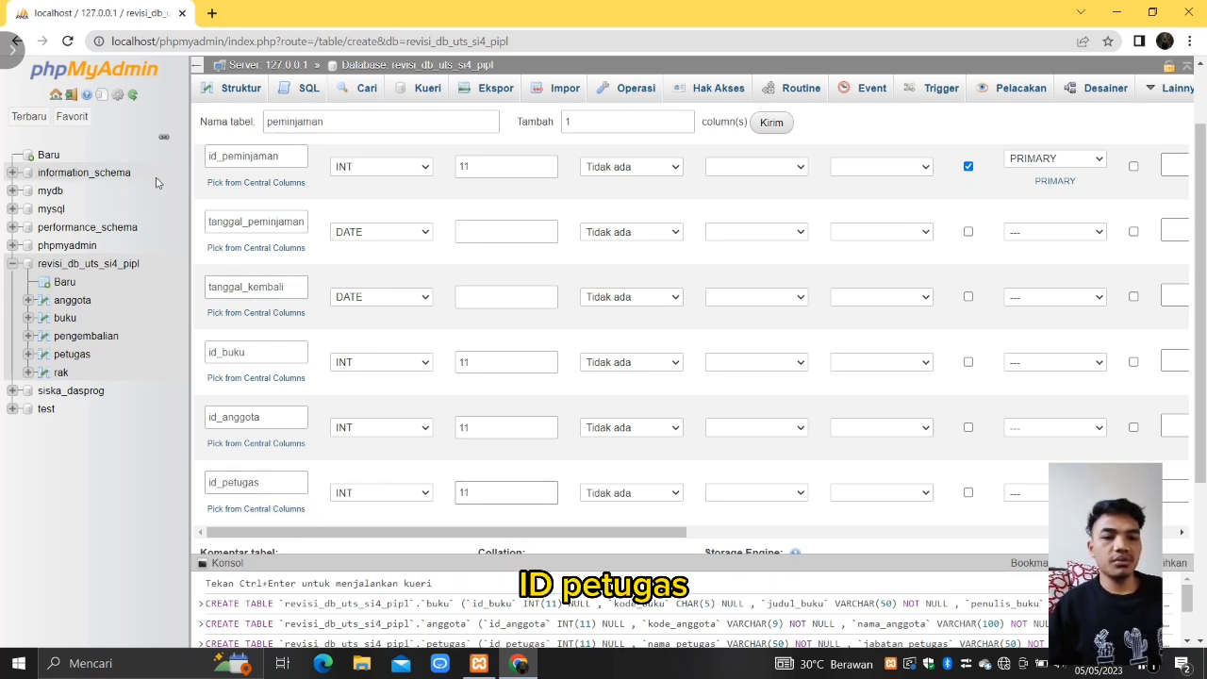
pyautogui.scroll(-3, 380, 412)
pyautogui.scroll(-1, 380, 414)
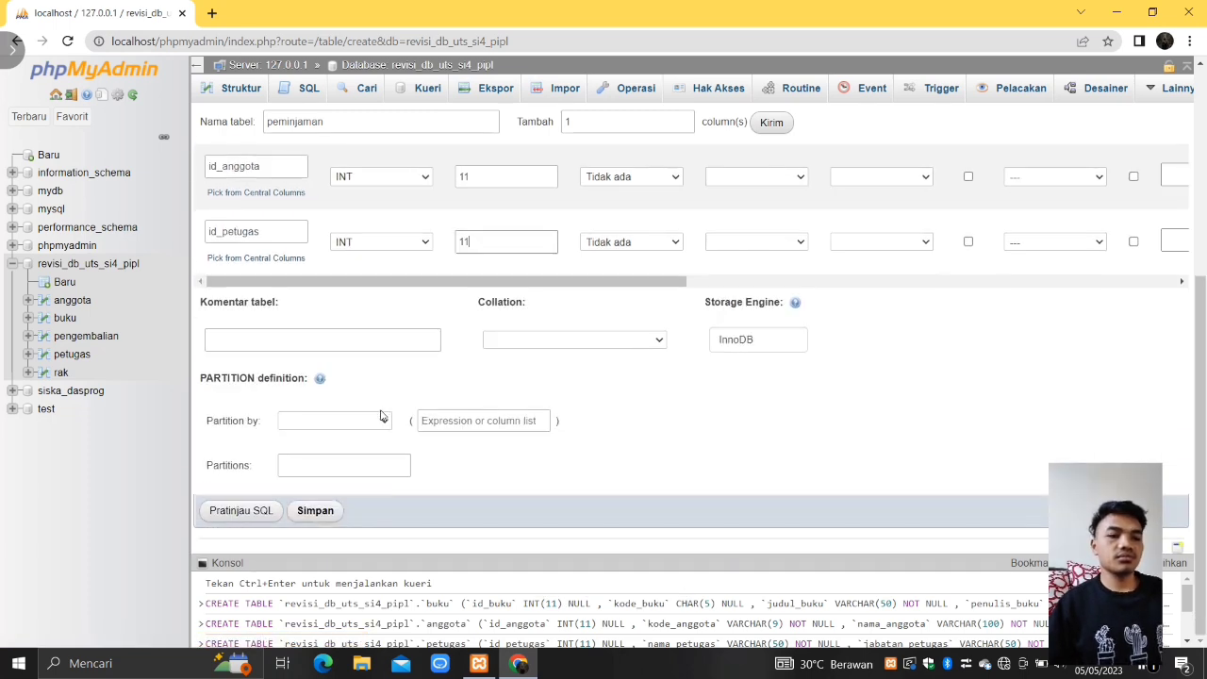
pyautogui.click(318, 512)
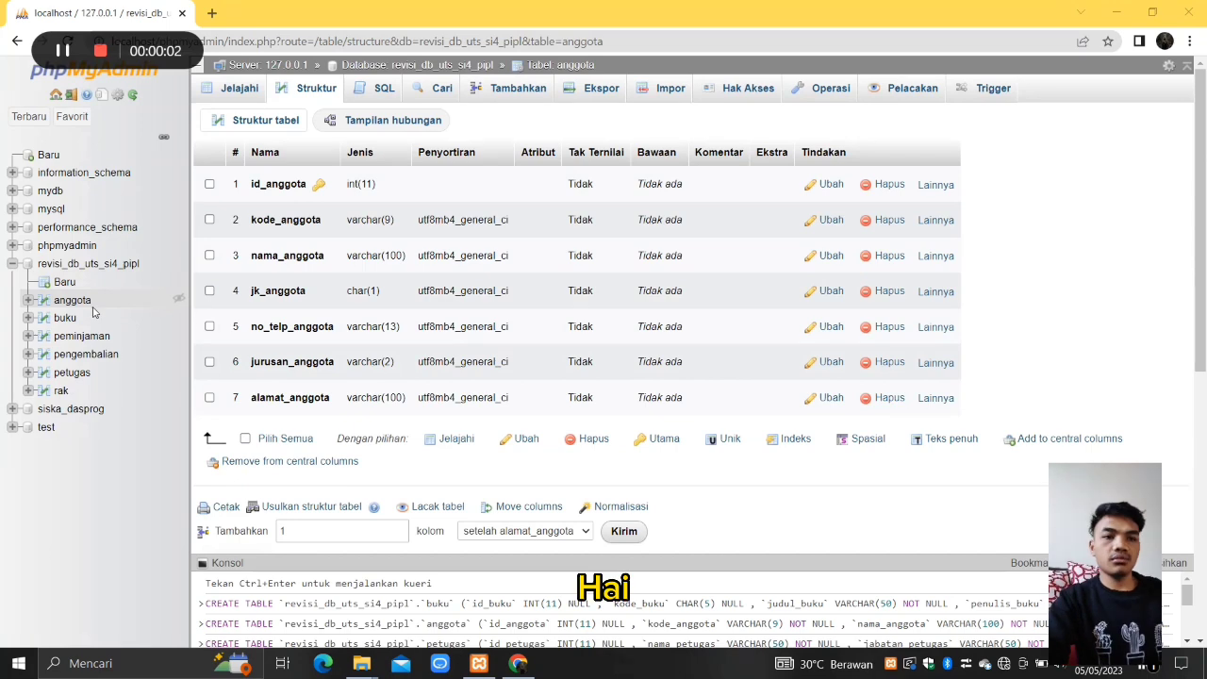
# Step: Add an index on the stok column in the structure of the buku table
pyautogui.click(92, 268)
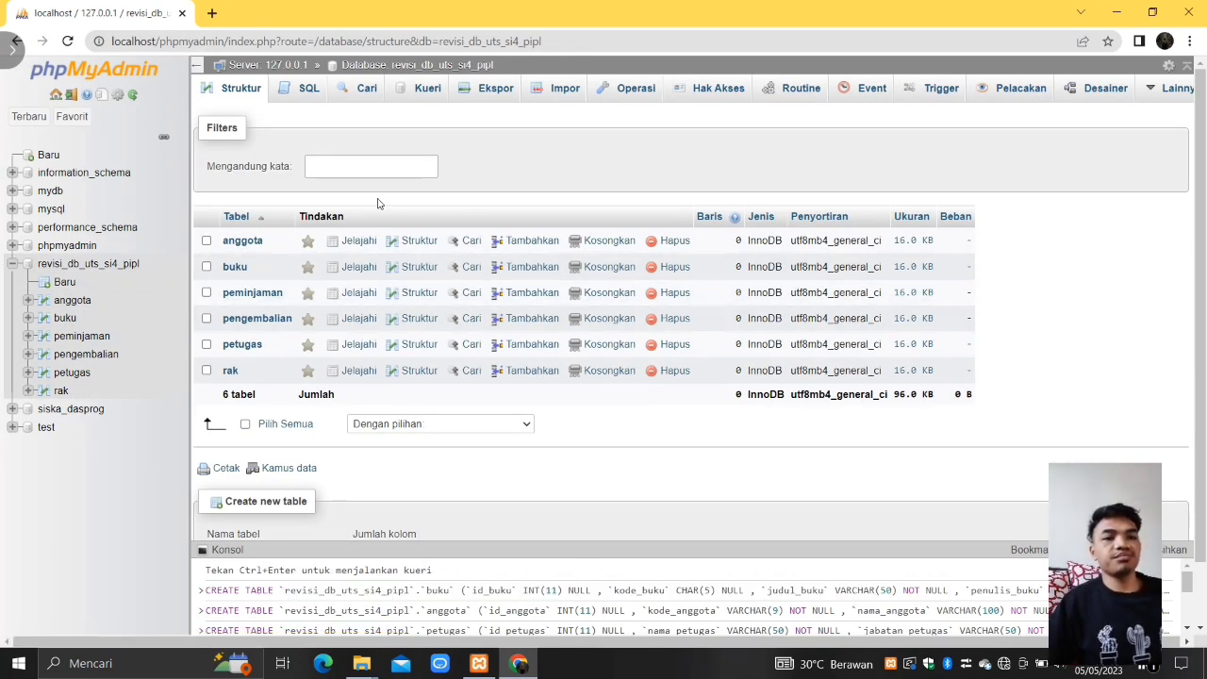
pyautogui.click(66, 318)
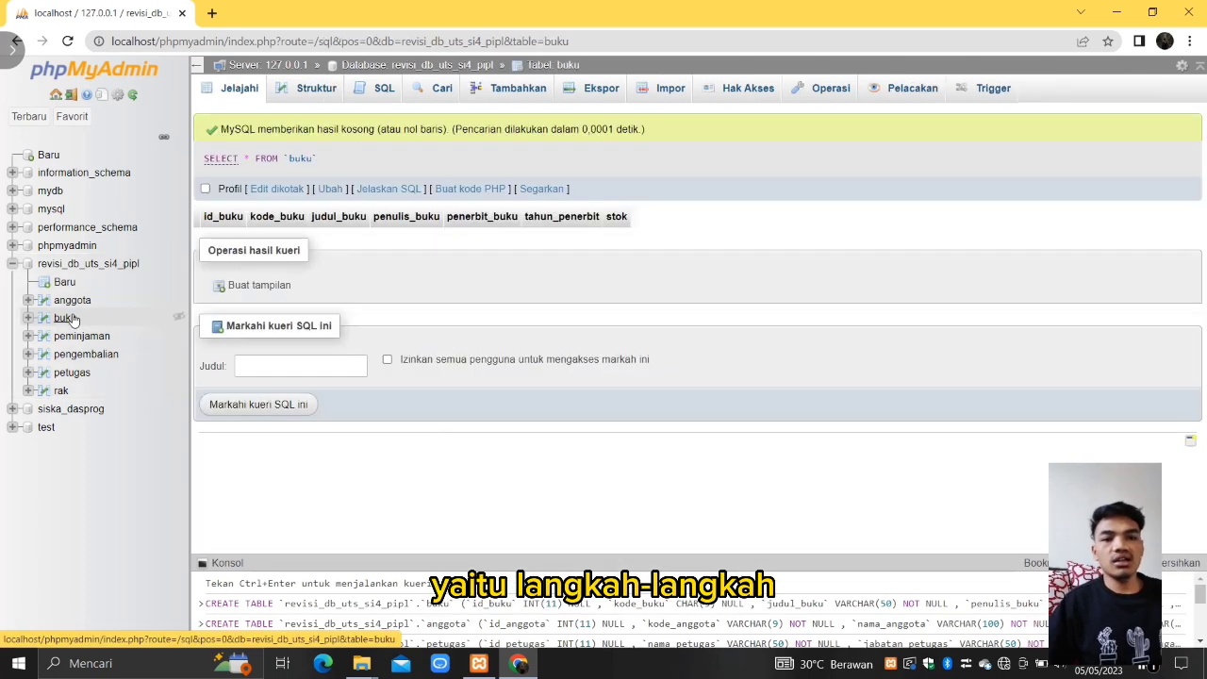
pyautogui.click(318, 94)
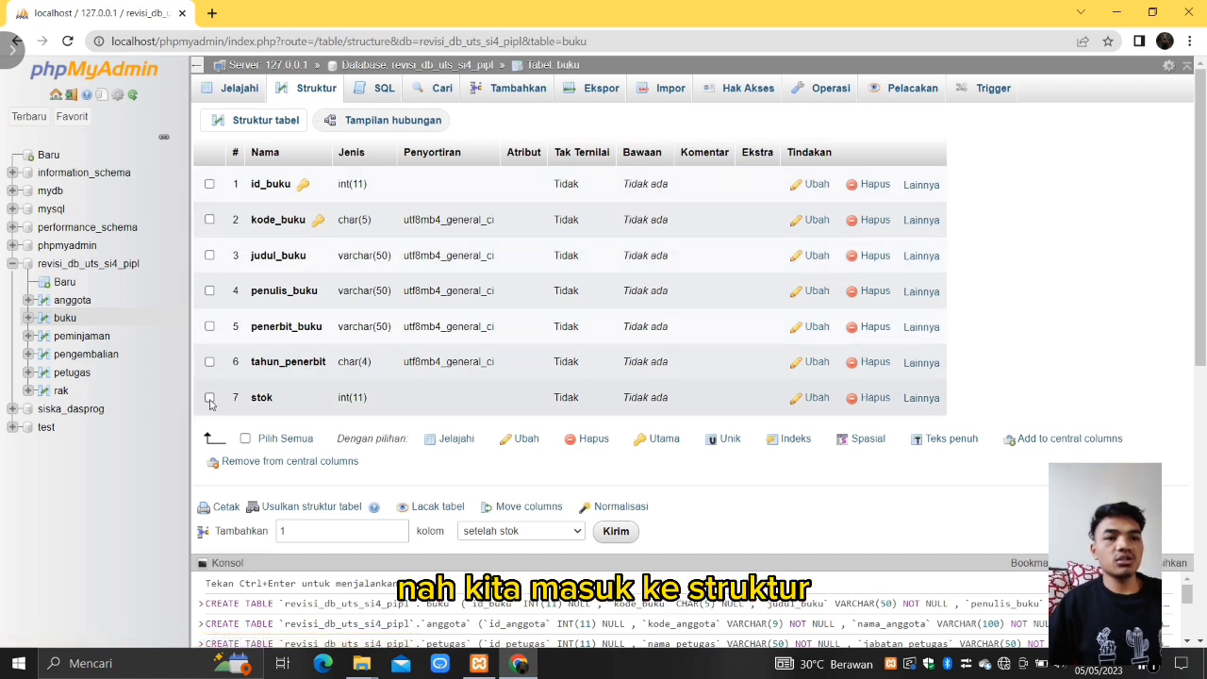
pyautogui.click(782, 443)
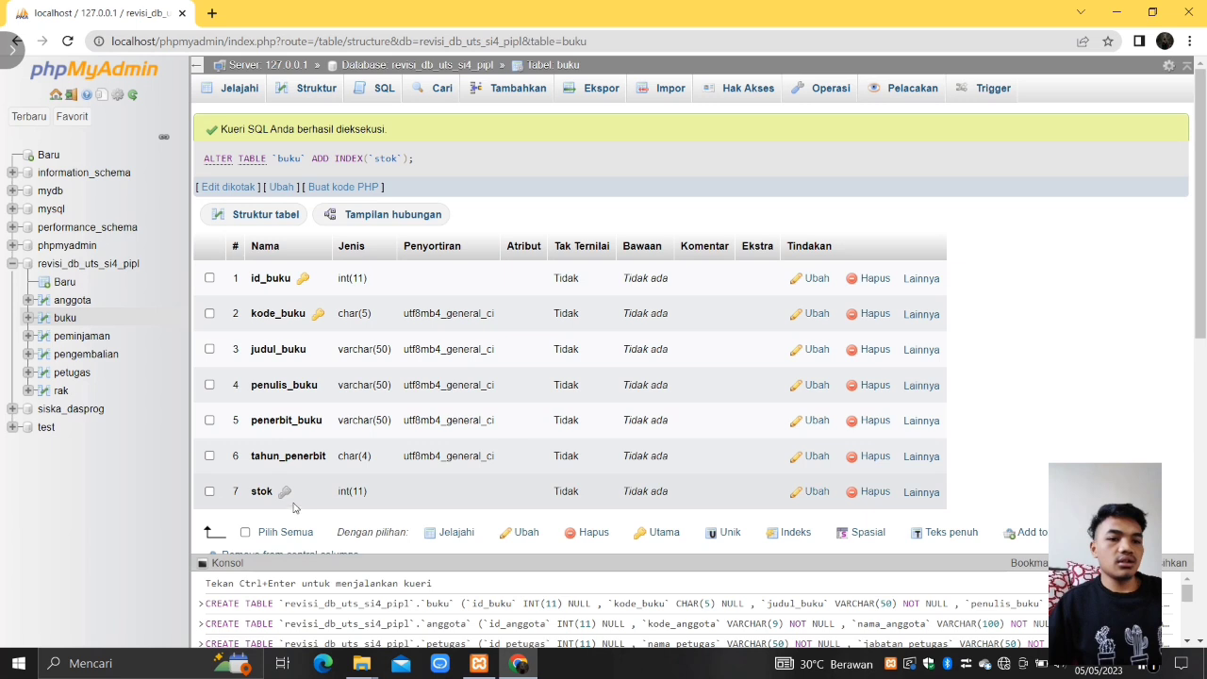
# Step: Add a combined index on the id_buku, id_anggota and id_petugas columns of the peminjaman table
pyautogui.click(83, 337)
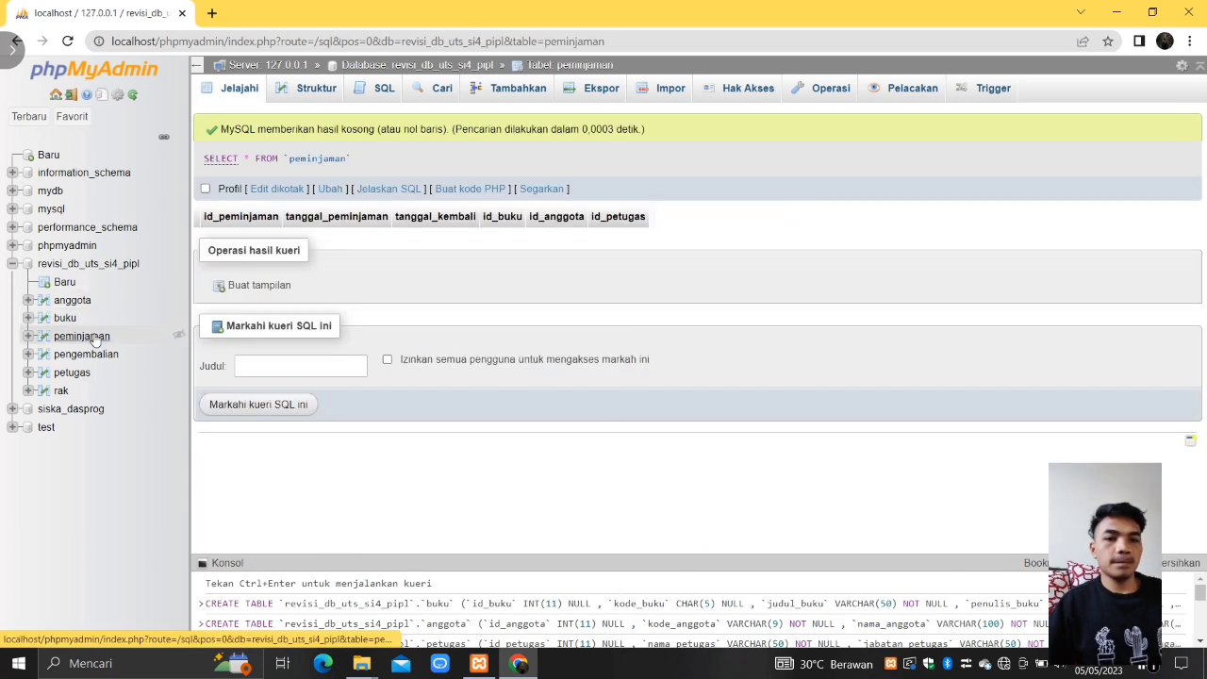
pyautogui.click(317, 92)
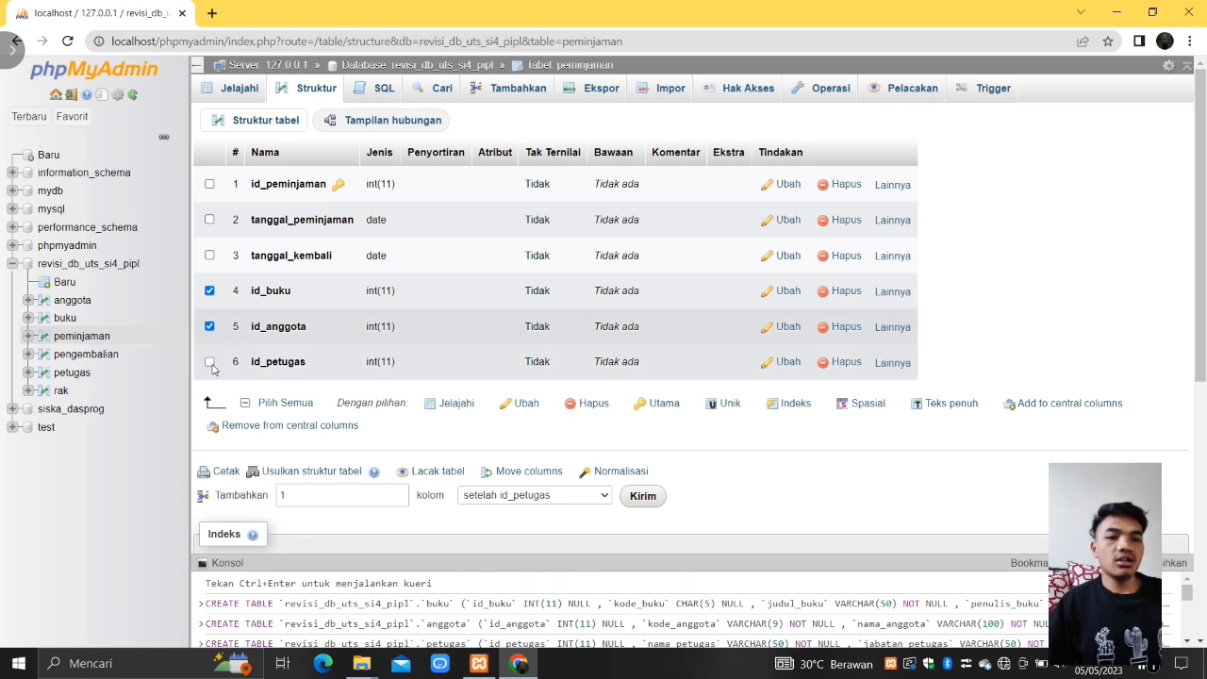
pyautogui.click(209, 362)
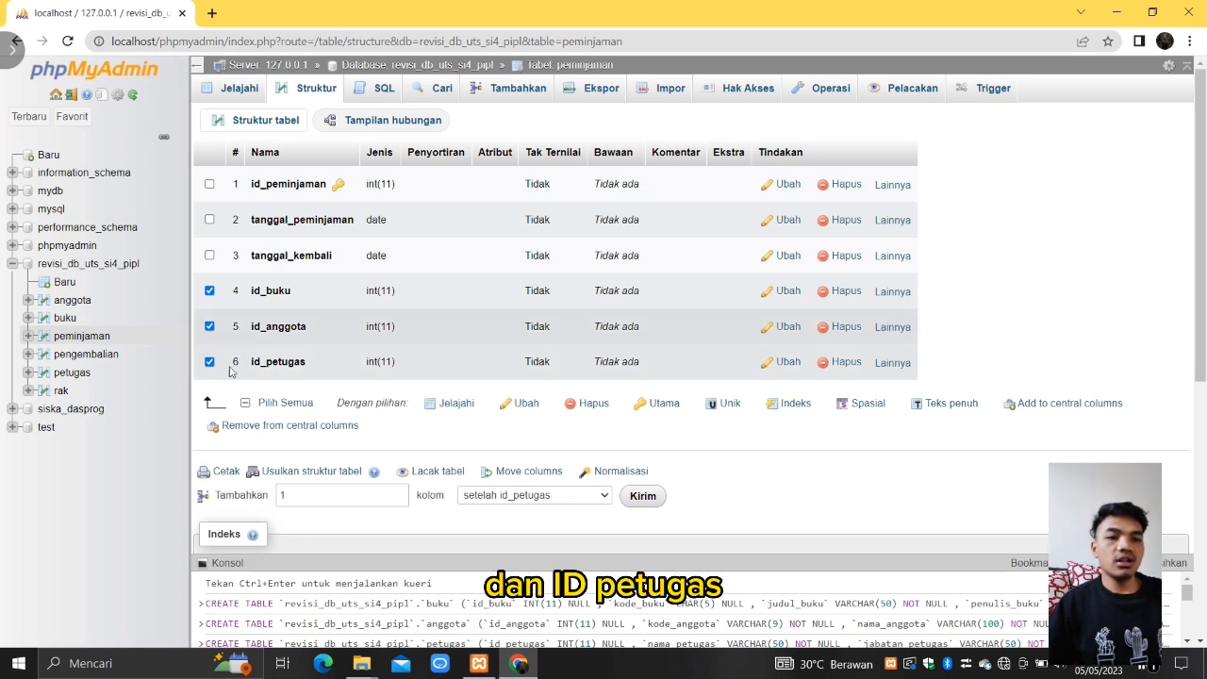
pyautogui.click(792, 403)
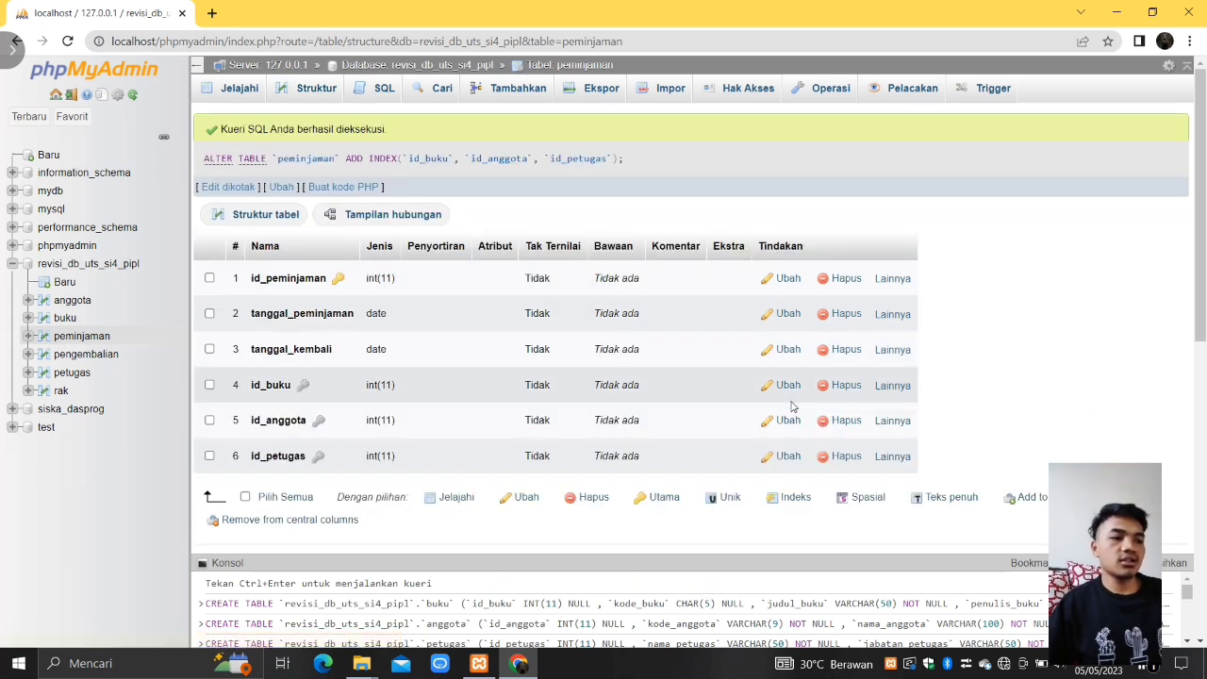
# Step: Add a combined index on the denda, id_buku, id_anggota and id_petugas columns of the pengembalian table
pyautogui.click(111, 356)
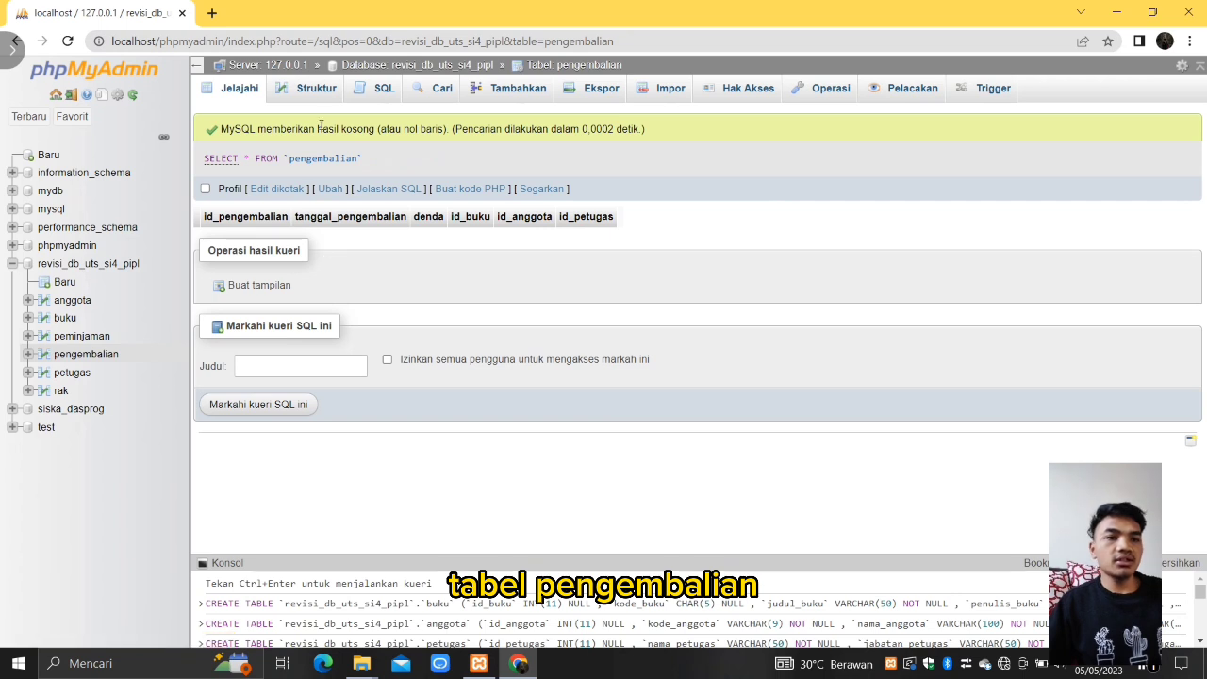
pyautogui.click(325, 94)
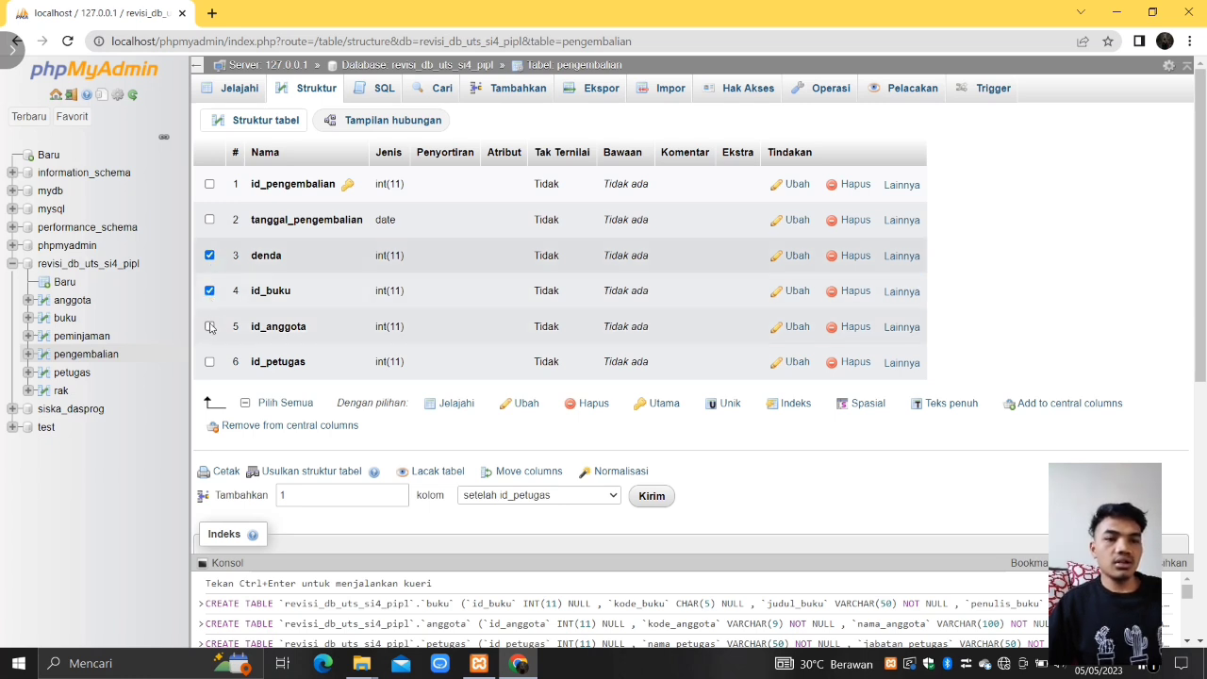
pyautogui.click(210, 363)
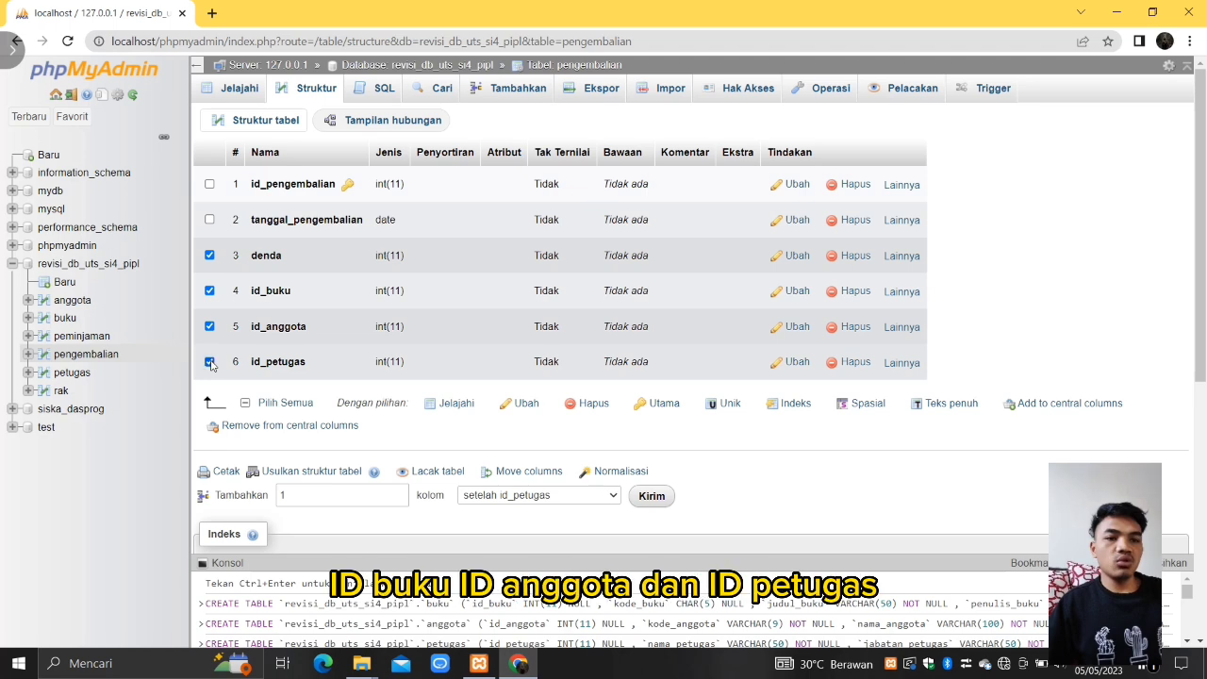
pyautogui.click(795, 403)
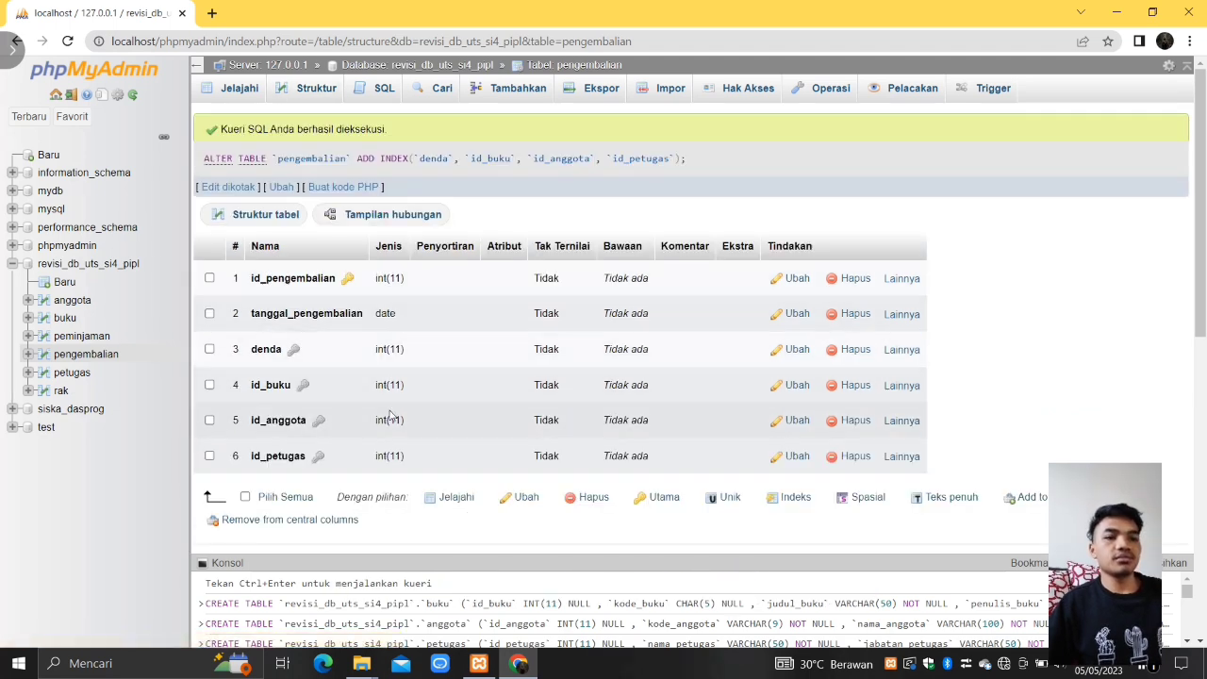
# Step: Add an index on the id_buku column in the structure of the rak table
pyautogui.click(84, 375)
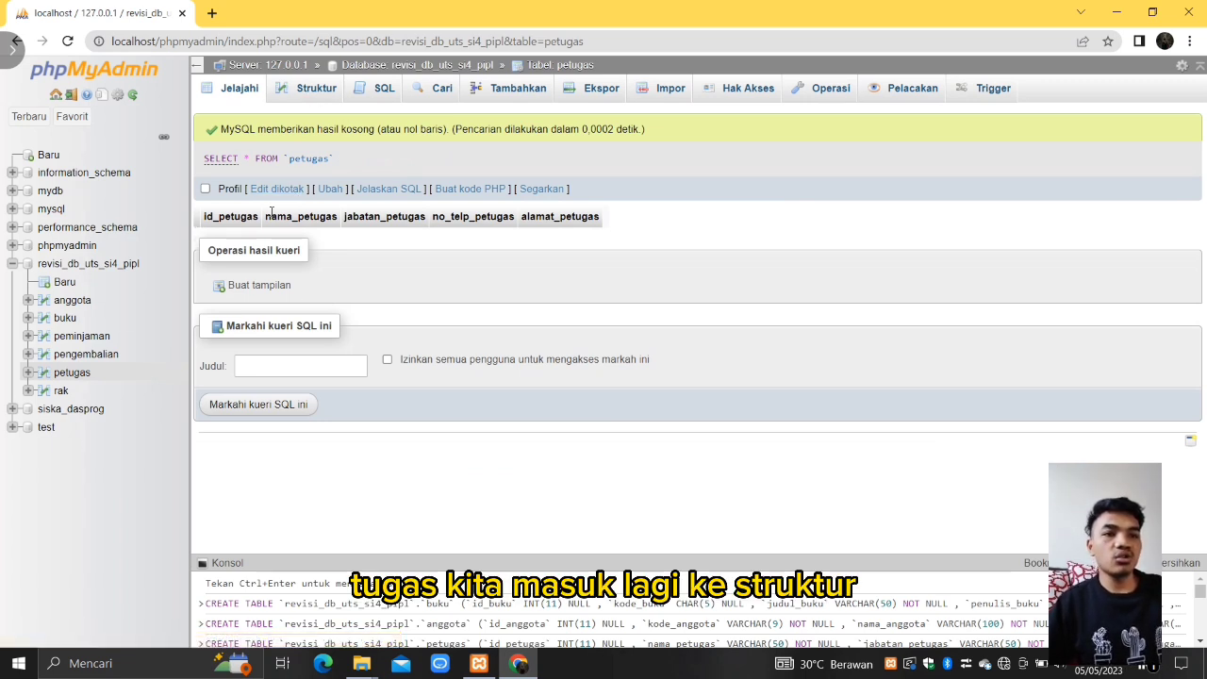
pyautogui.click(56, 391)
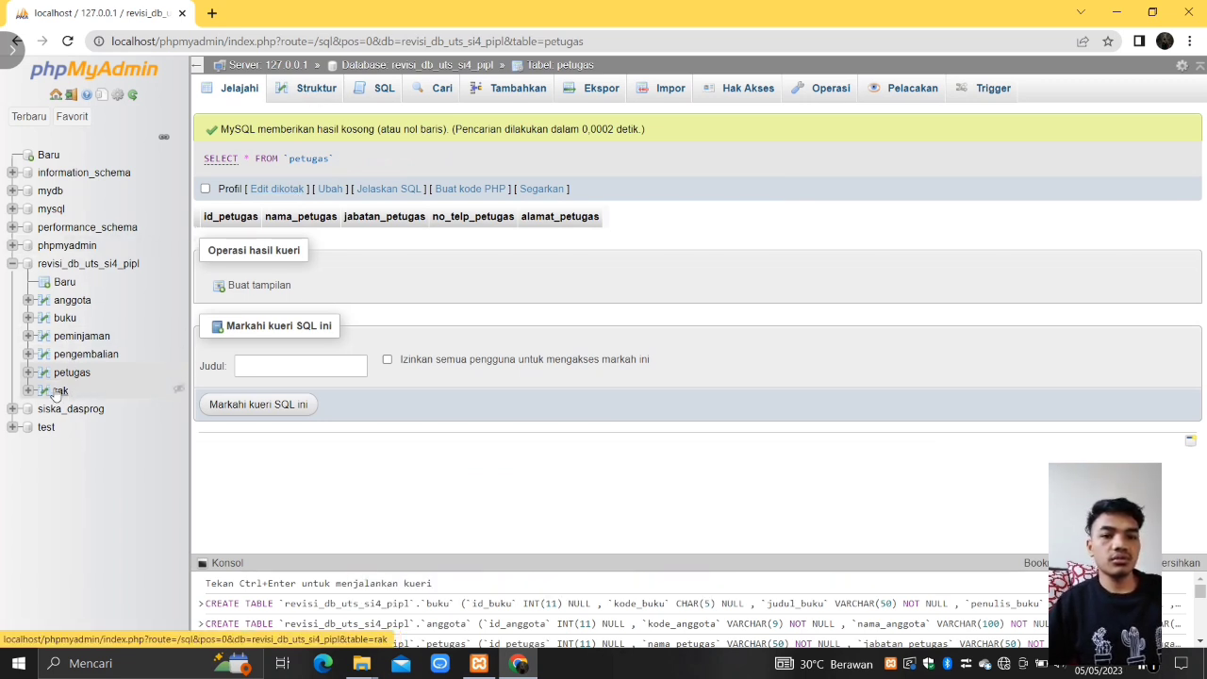
pyautogui.click(312, 91)
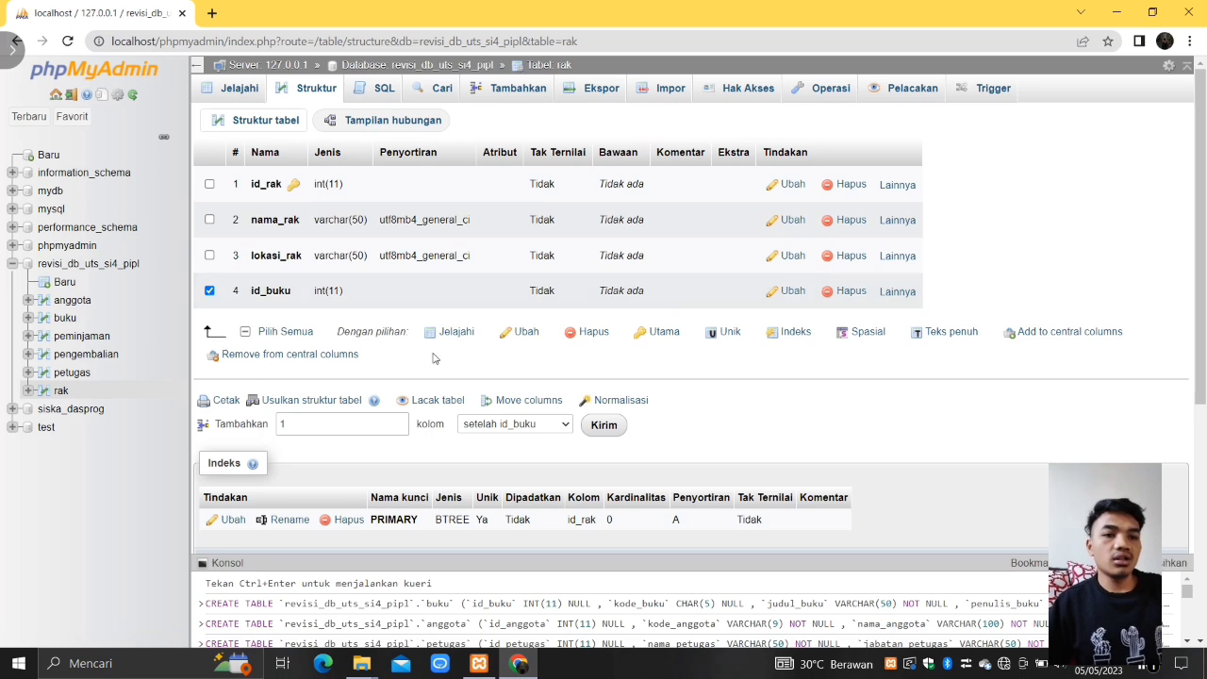
pyautogui.click(783, 336)
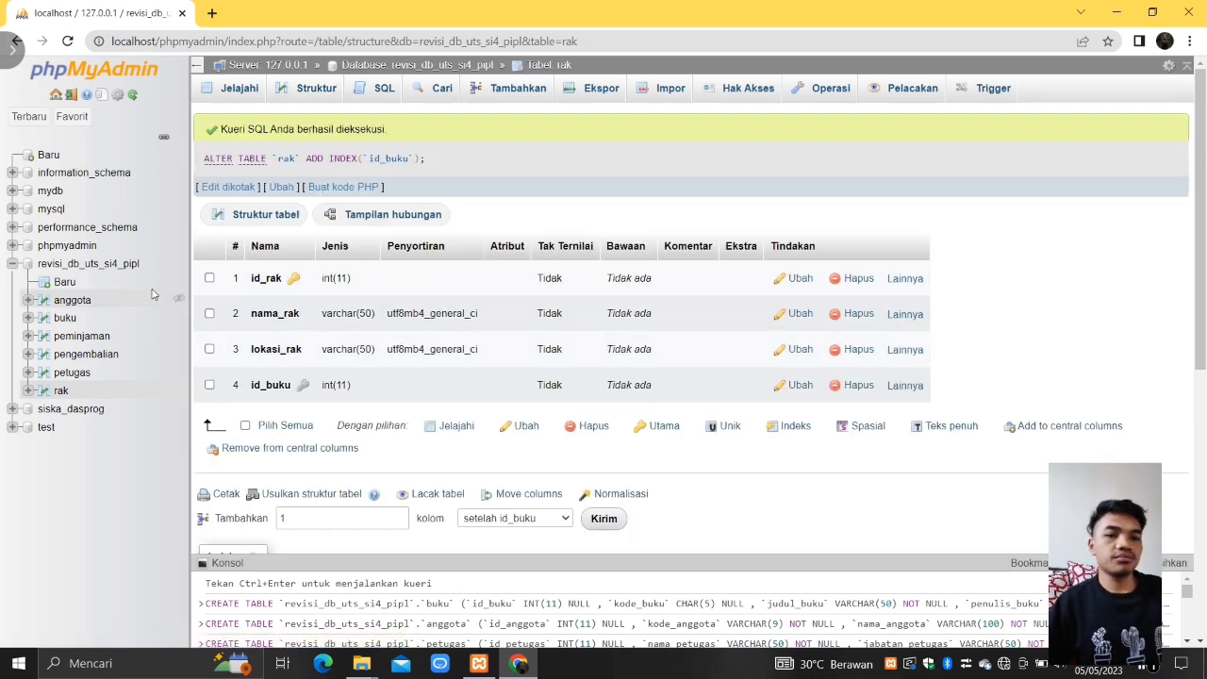
# Step: Open the designer view of the revisi_db_uts_si4_pipl database and move the rak and peminjaman tables clear of the overlapping petugas table
pyautogui.click(125, 267)
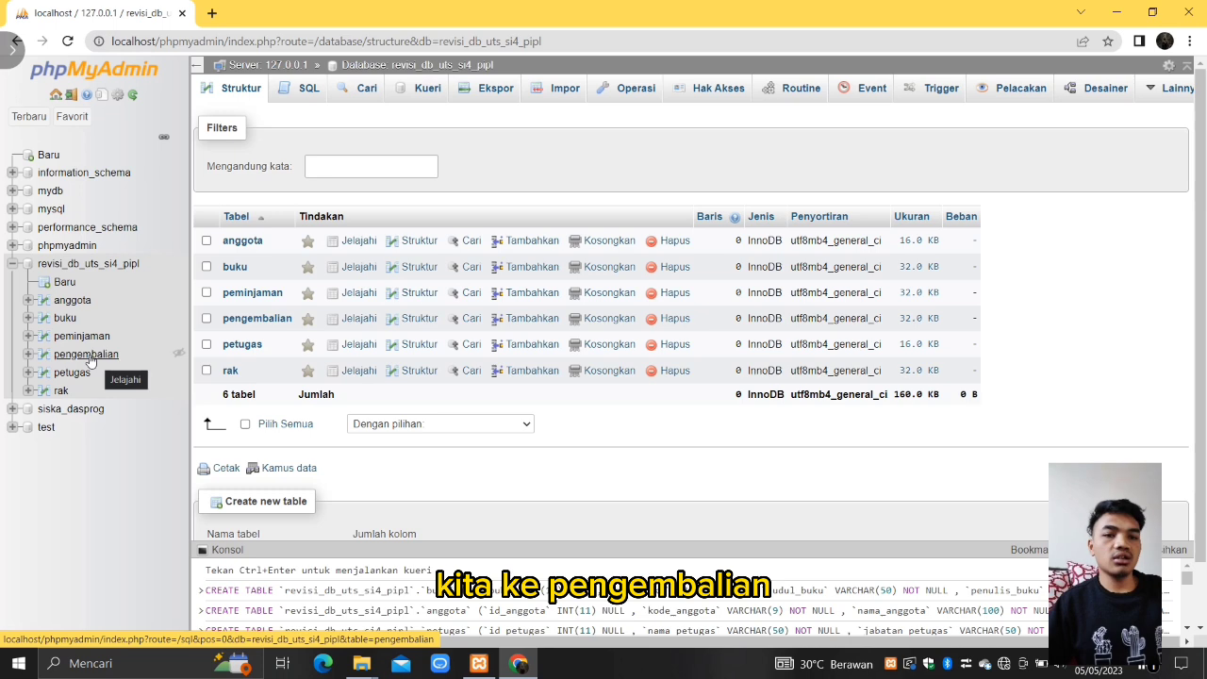
pyautogui.moveTo(92, 63)
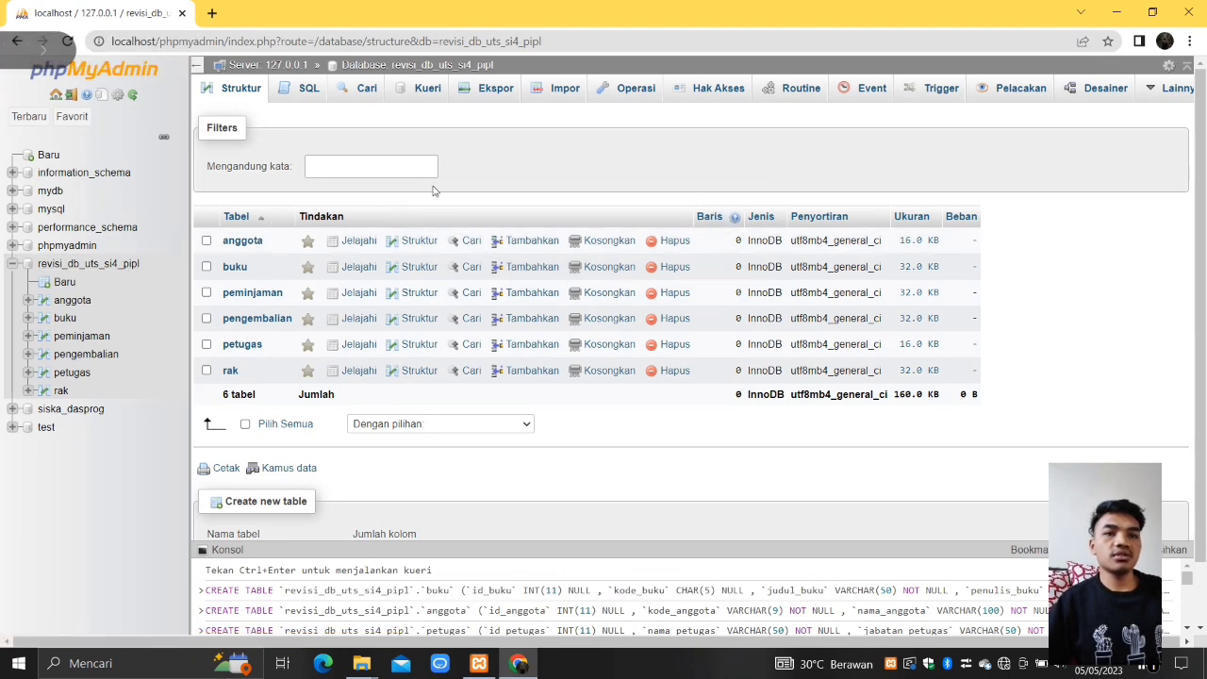
pyautogui.click(1101, 88)
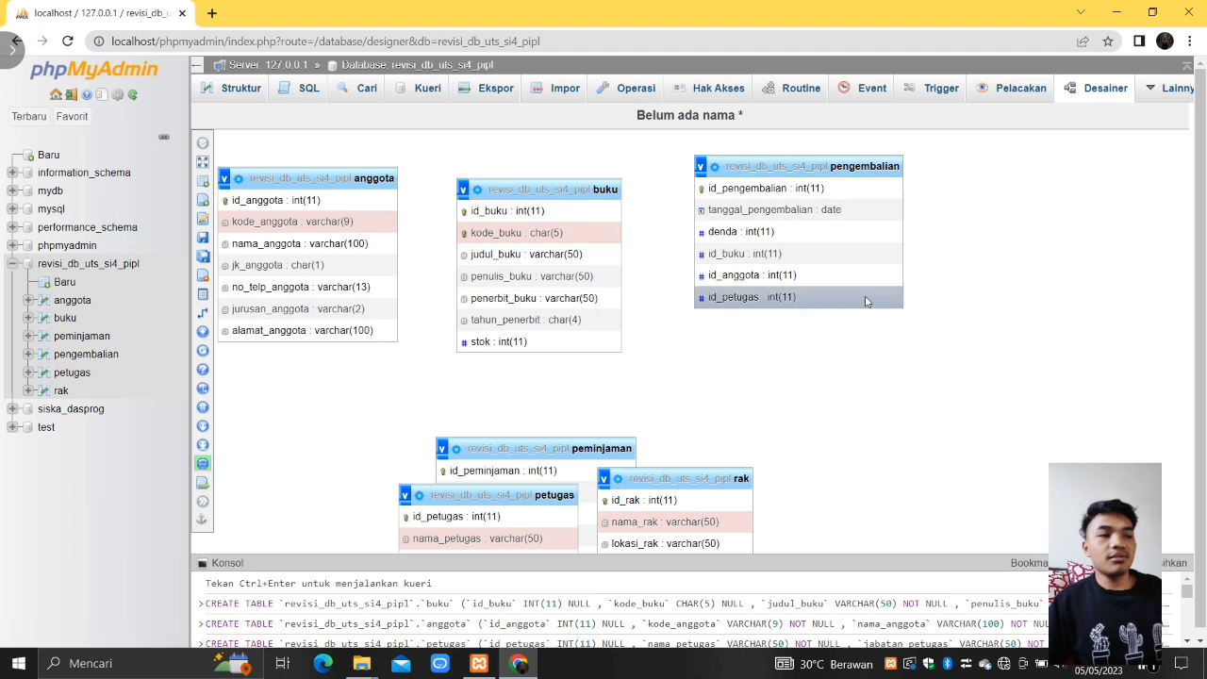
pyautogui.moveTo(748, 475); pyautogui.dragTo(969, 434)
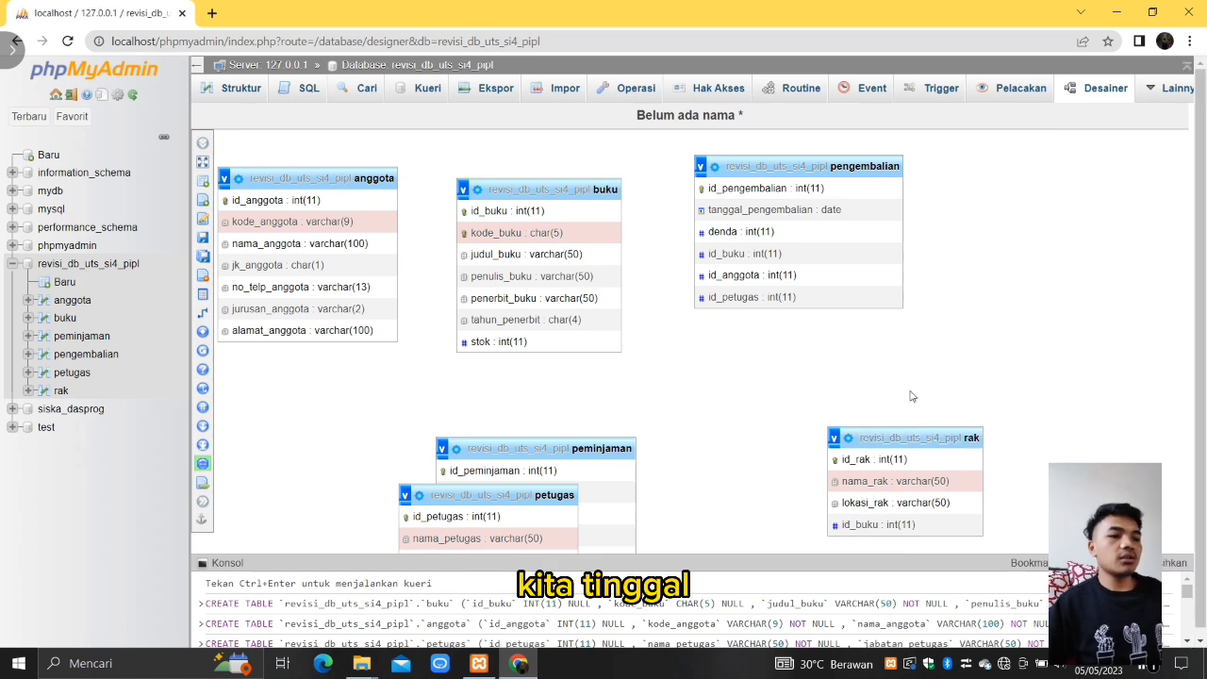
pyautogui.moveTo(620, 449); pyautogui.dragTo(746, 452)
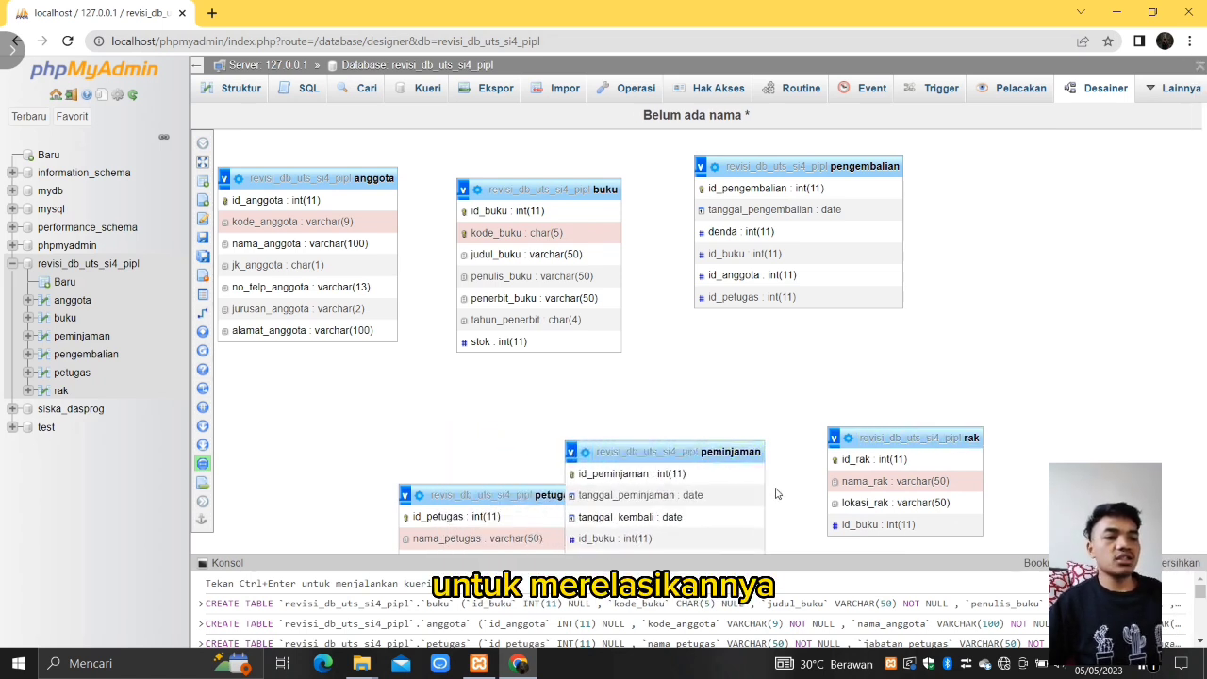
pyautogui.moveTo(776, 493); pyautogui.dragTo(861, 407)
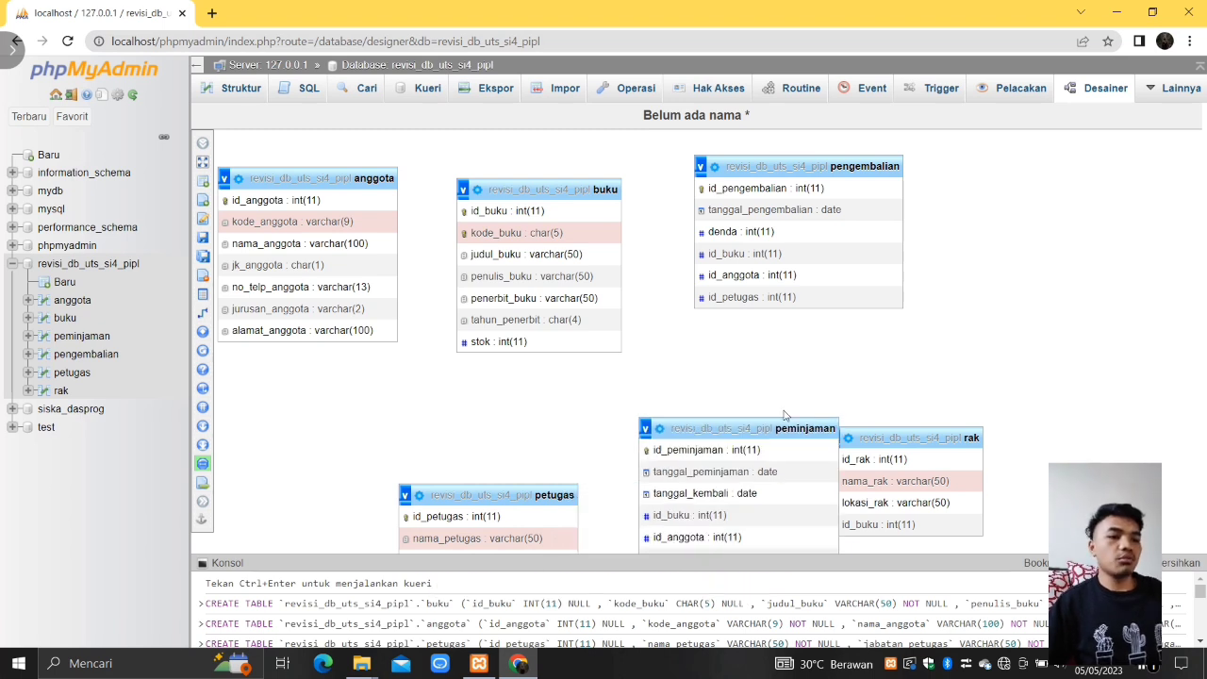
pyautogui.moveTo(832, 428); pyautogui.dragTo(799, 510)
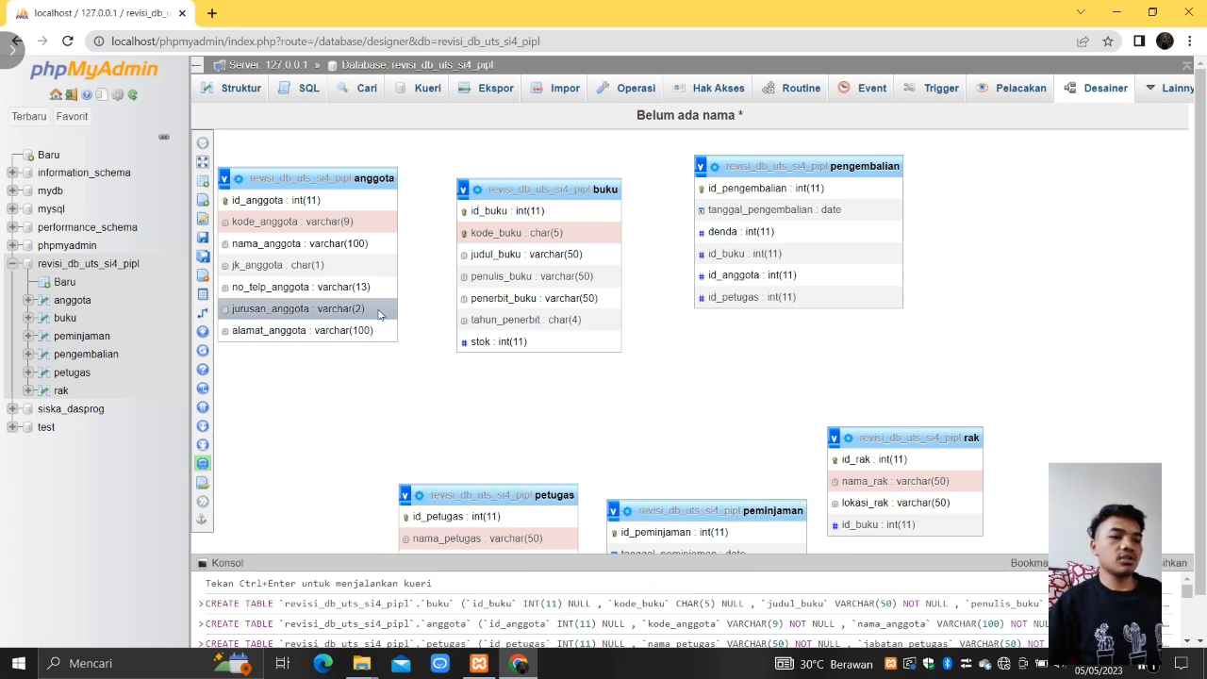
# Step: Create a relationship from id_buku in buku to the foreign key id_buku in rak, with on delete and on update set to CASCADE
pyautogui.moveTo(206, 324)
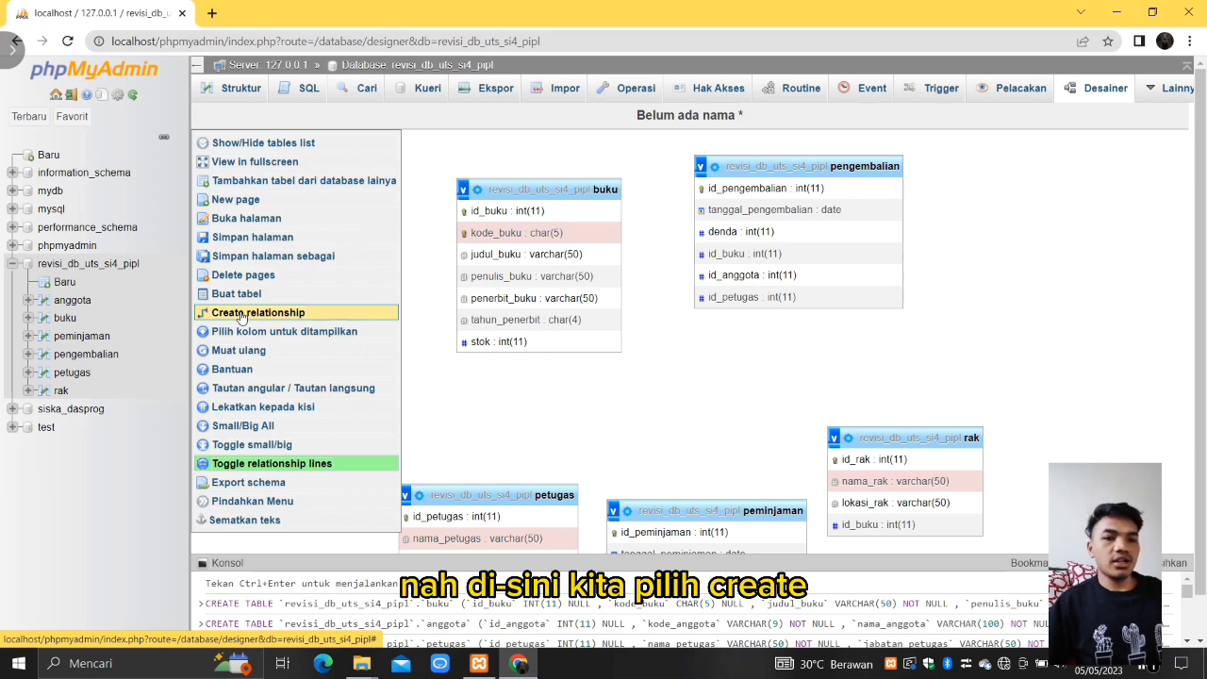
pyautogui.click(283, 314)
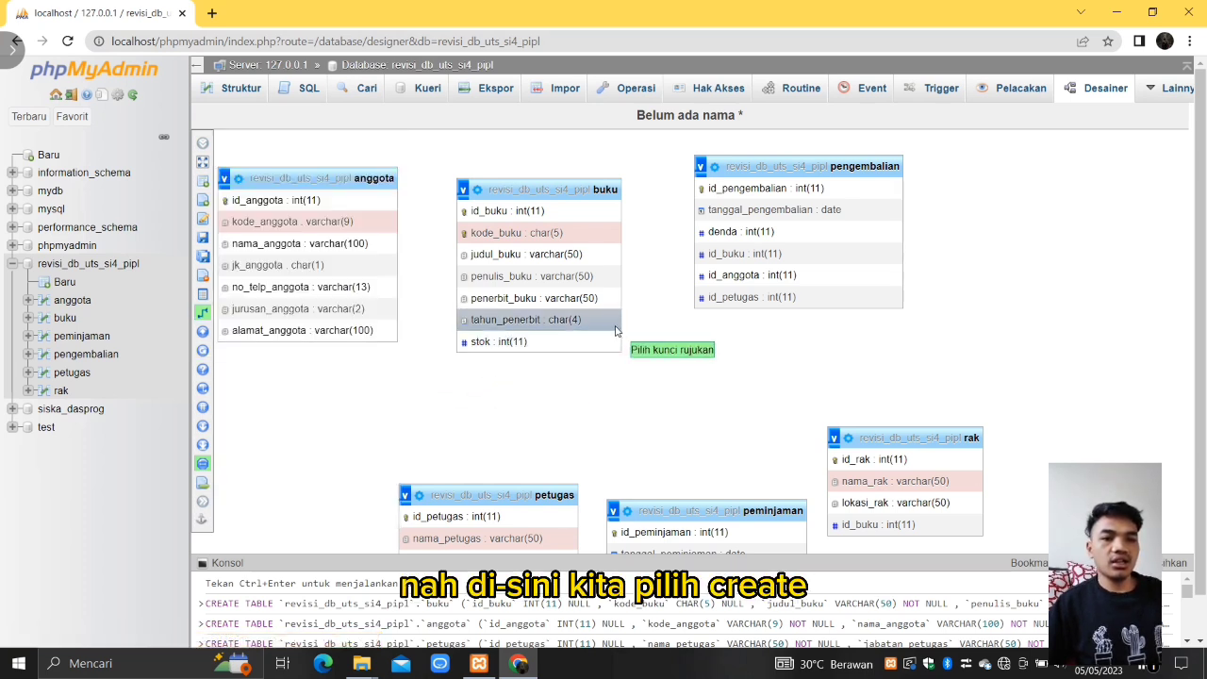
pyautogui.click(603, 219)
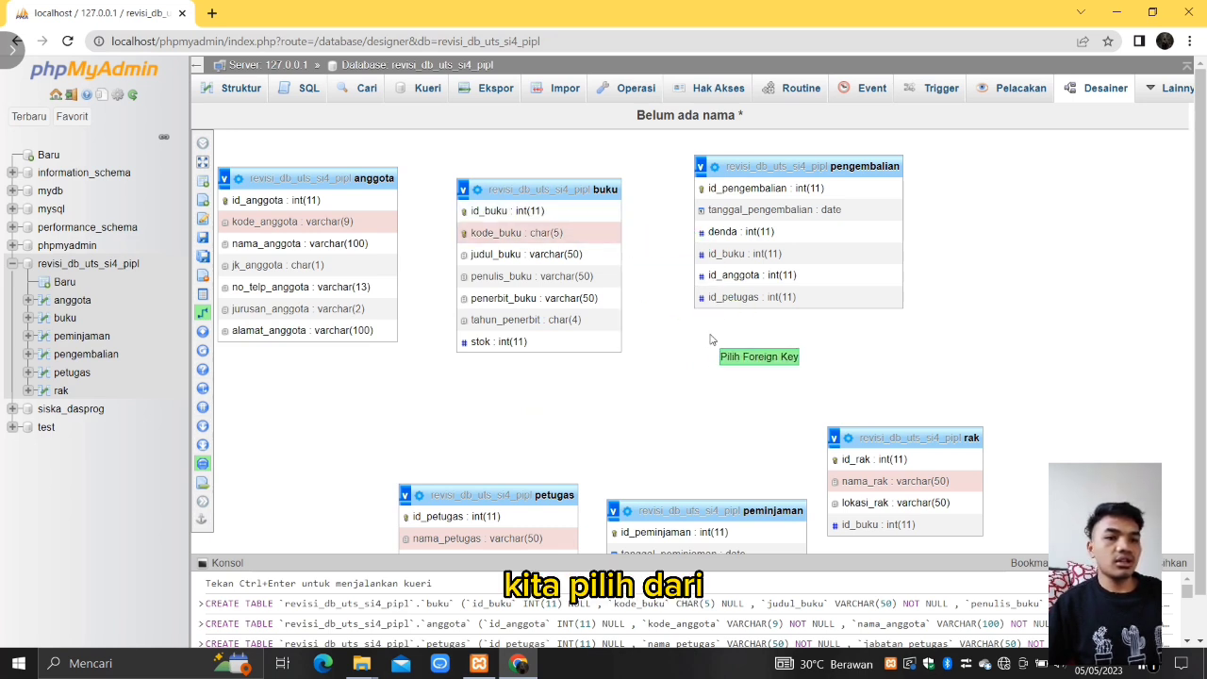
pyautogui.click(861, 525)
pyautogui.scroll(-1, 872, 527)
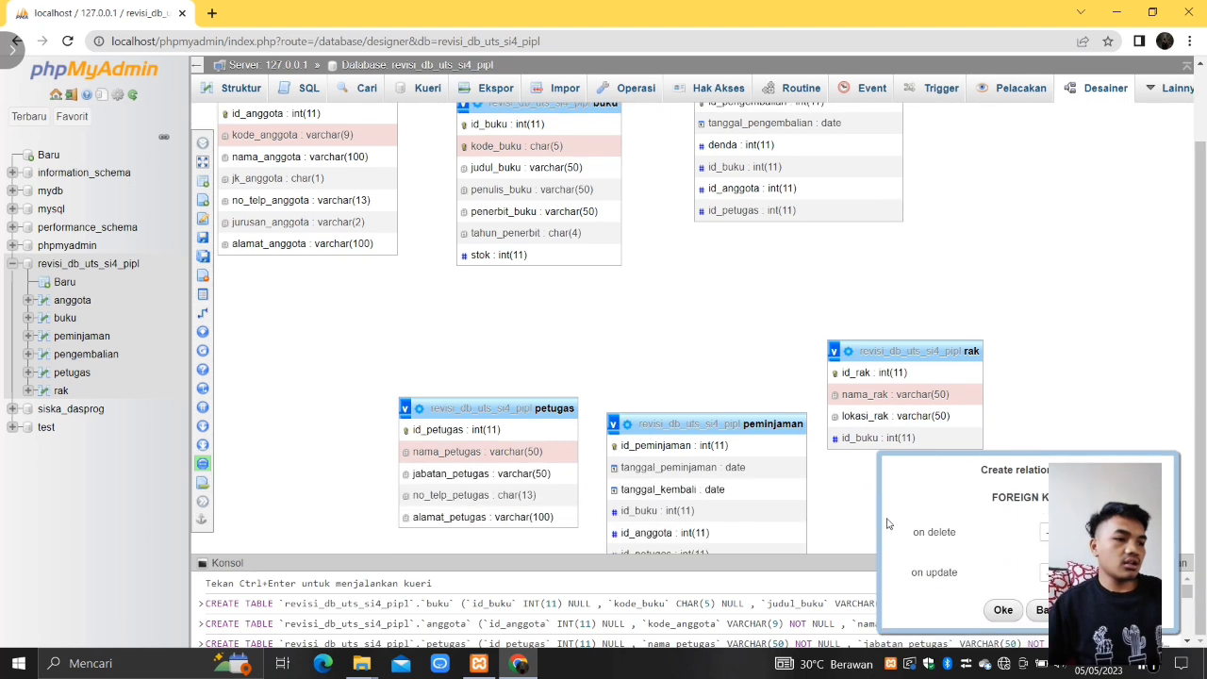
pyautogui.click(1075, 533)
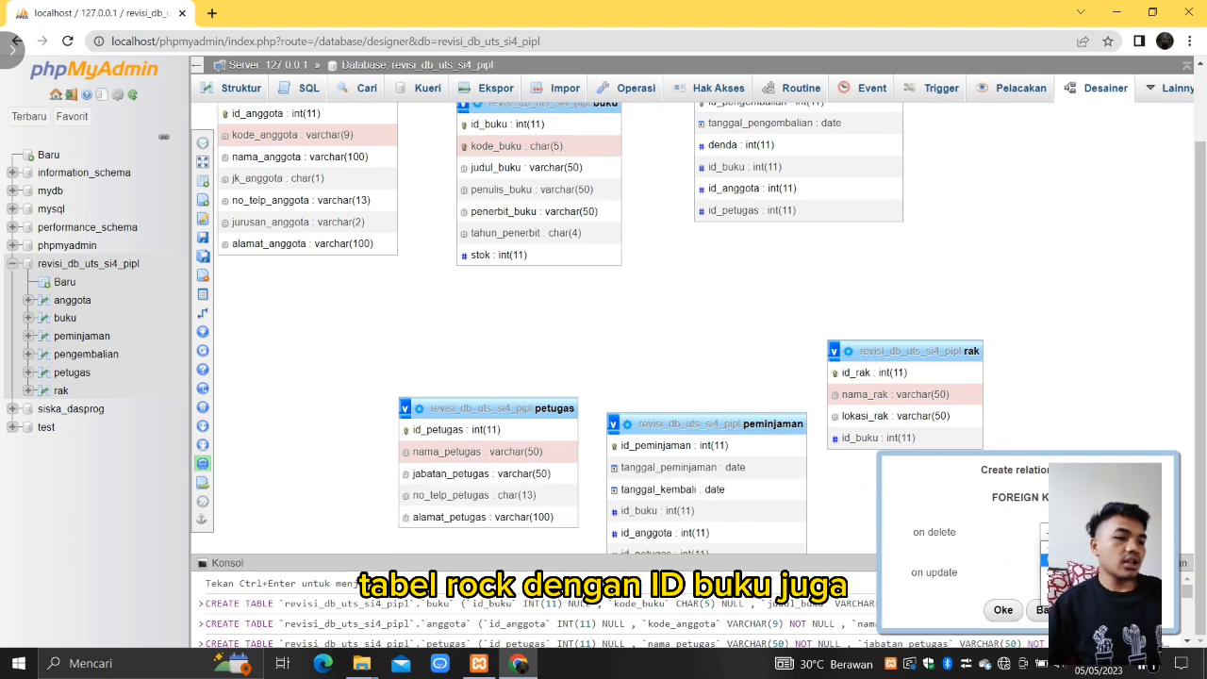
pyautogui.click(1075, 560)
pyautogui.click(1075, 572)
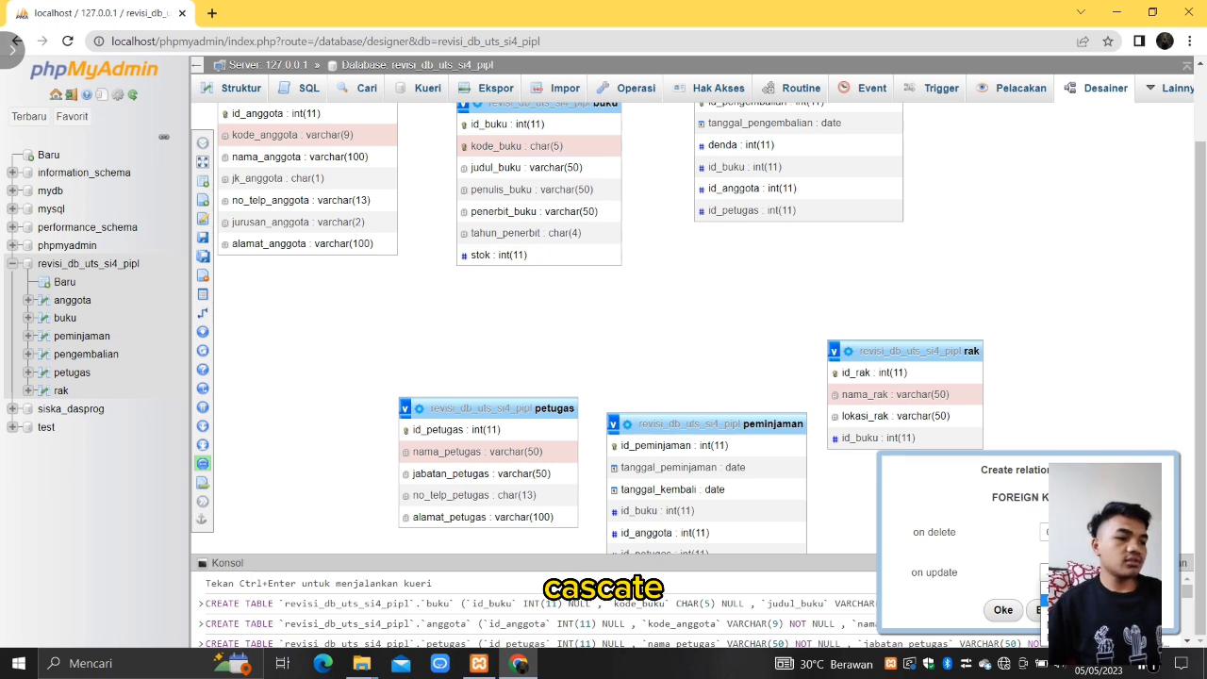
pyautogui.click(1075, 600)
pyautogui.click(1002, 612)
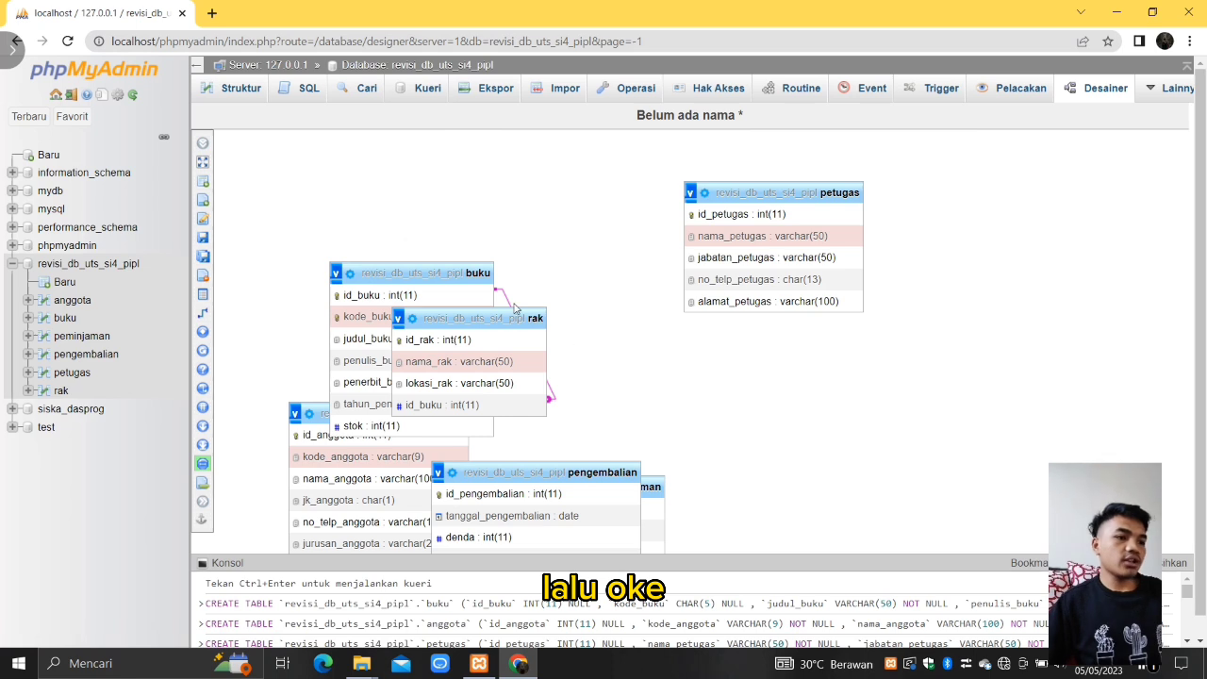
# Step: Move the rak table clear of buku and the pengembalian table clear of peminjaman in the designer
pyautogui.moveTo(518, 319); pyautogui.dragTo(796, 378)
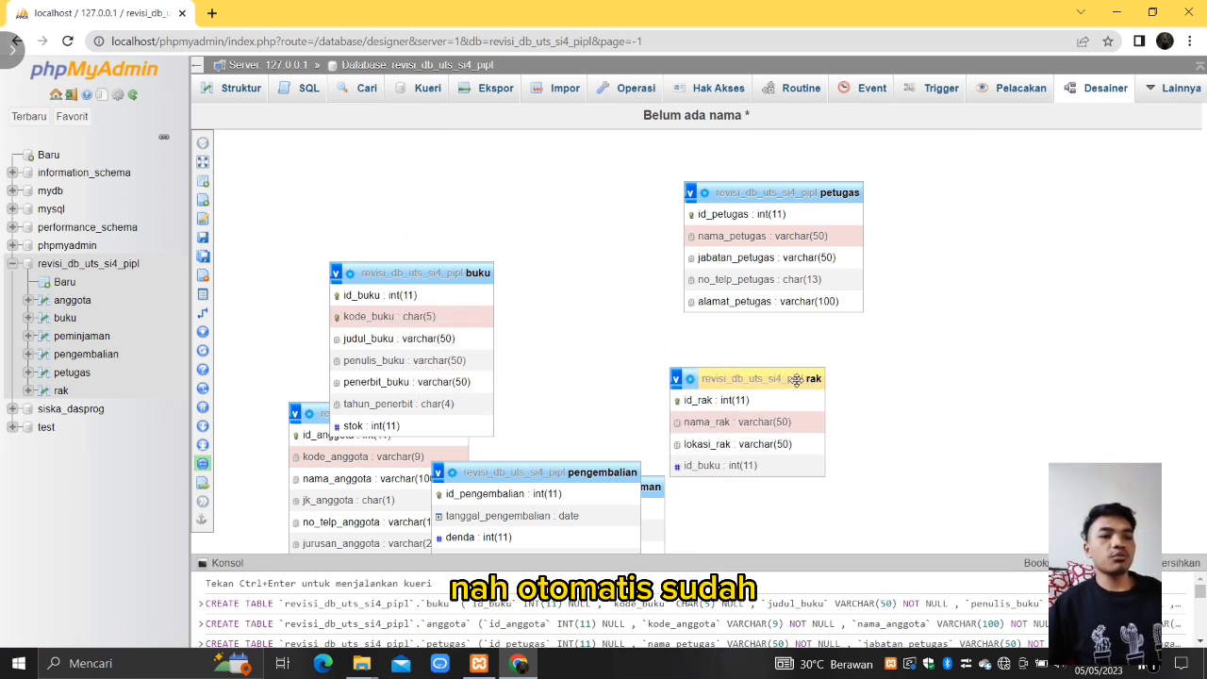
pyautogui.scroll(-1, 796, 378)
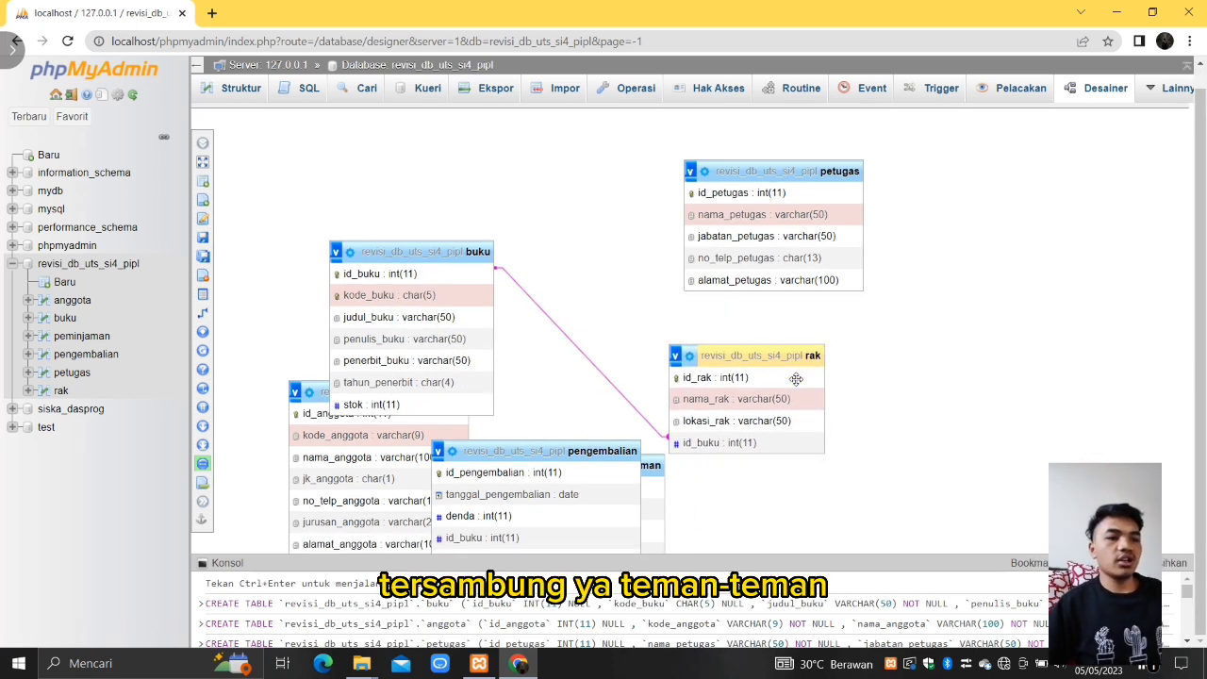
pyautogui.moveTo(620, 452); pyautogui.dragTo(1004, 470)
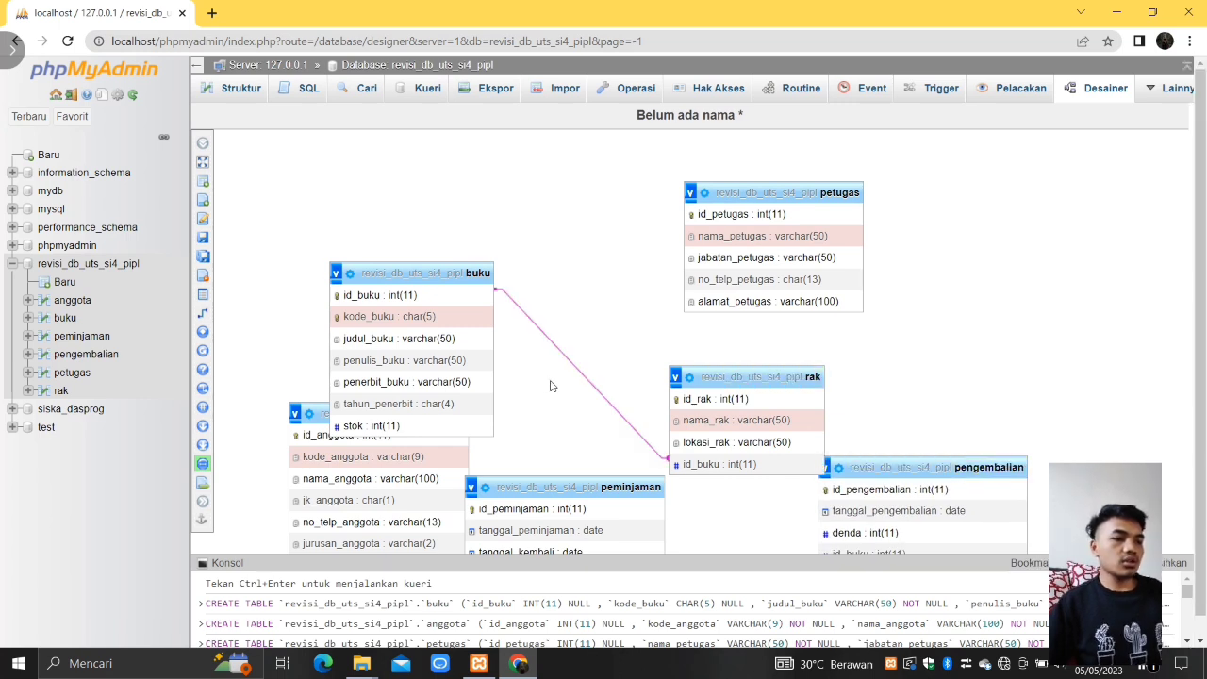
# Step: Create a relationship from id_buku in buku to the foreign key id_buku in peminjaman, with on delete and on update set to CASCADE
pyautogui.moveTo(205, 385)
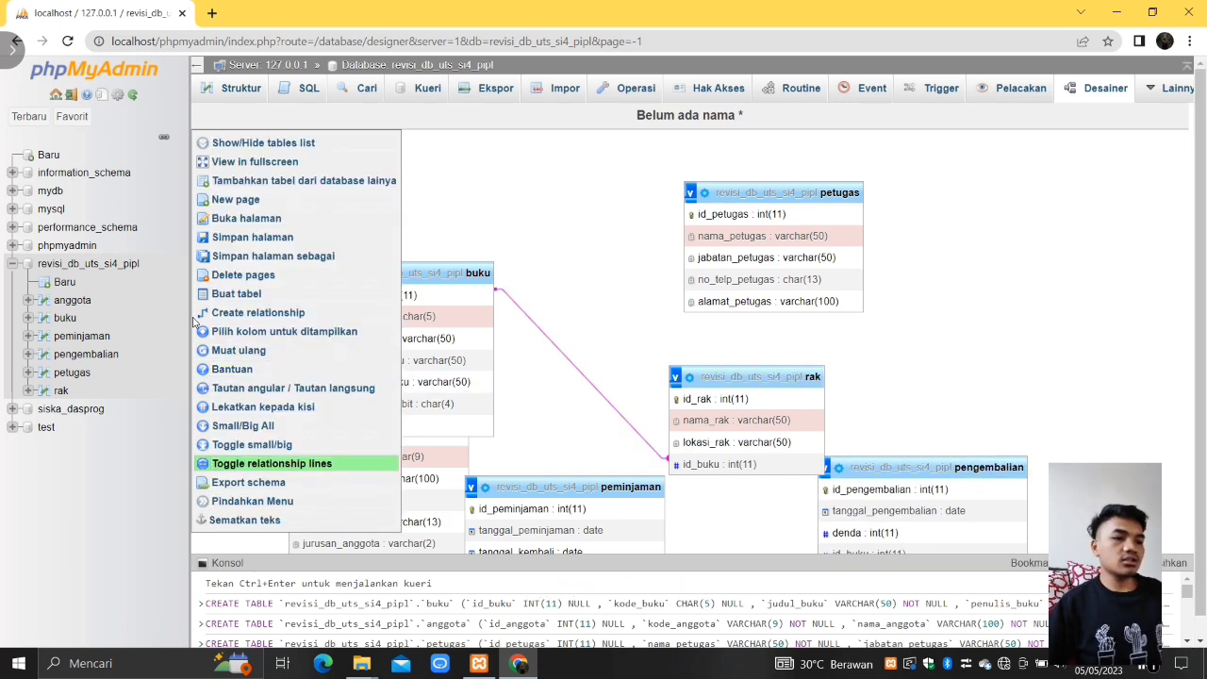
pyautogui.click(245, 312)
pyautogui.click(448, 295)
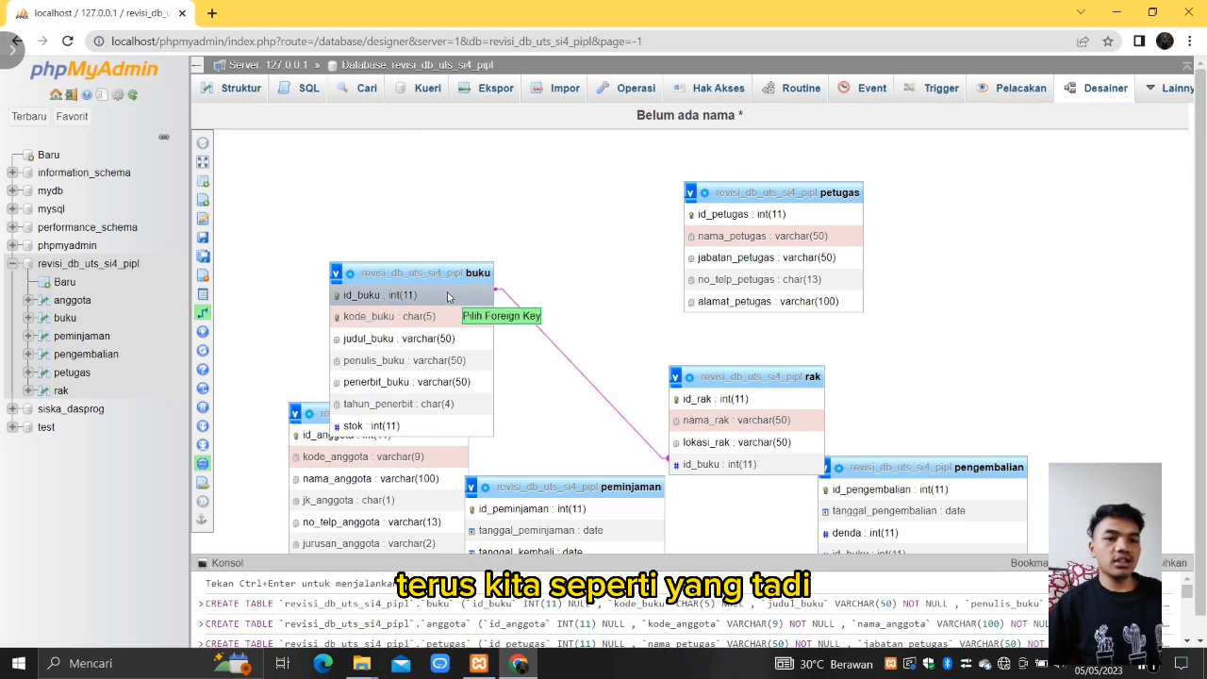
pyautogui.scroll(-1, 448, 296)
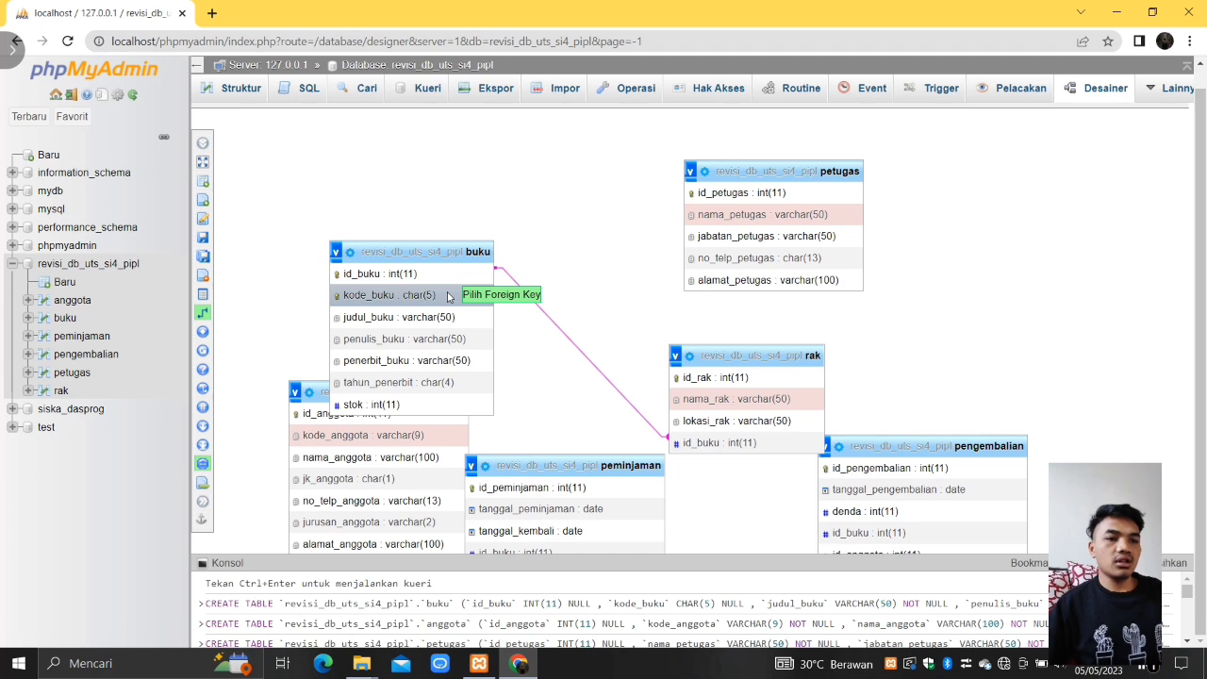
pyautogui.click(554, 553)
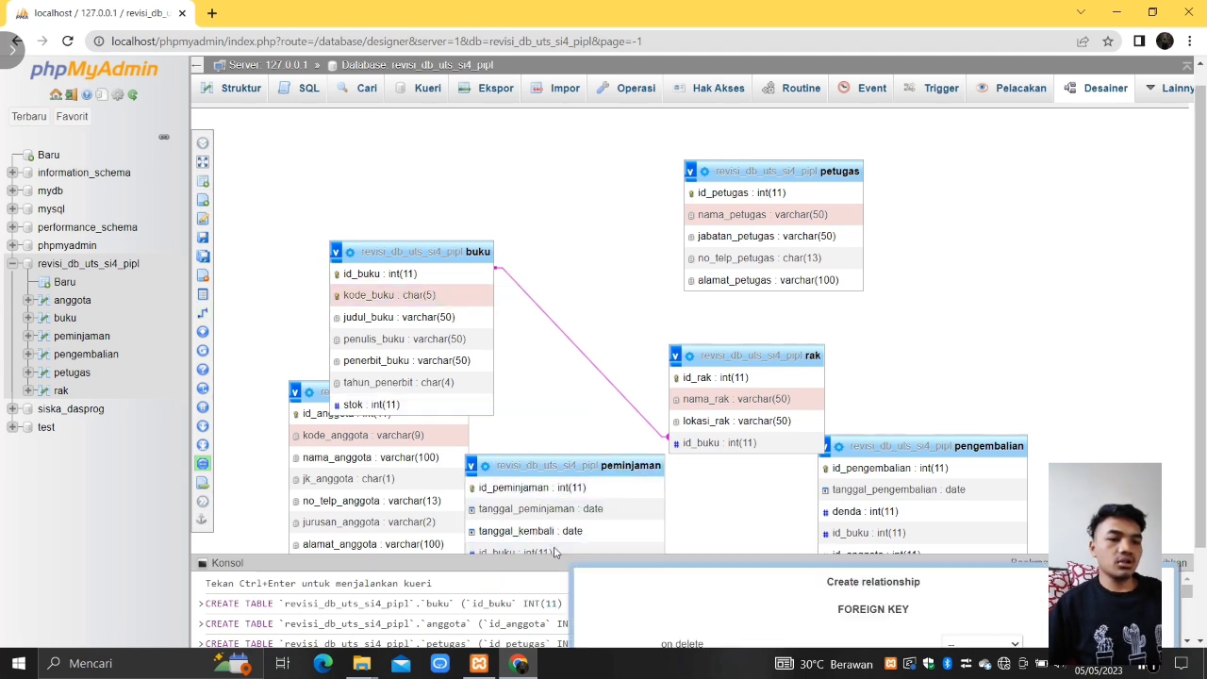
pyautogui.scroll(-1, 554, 553)
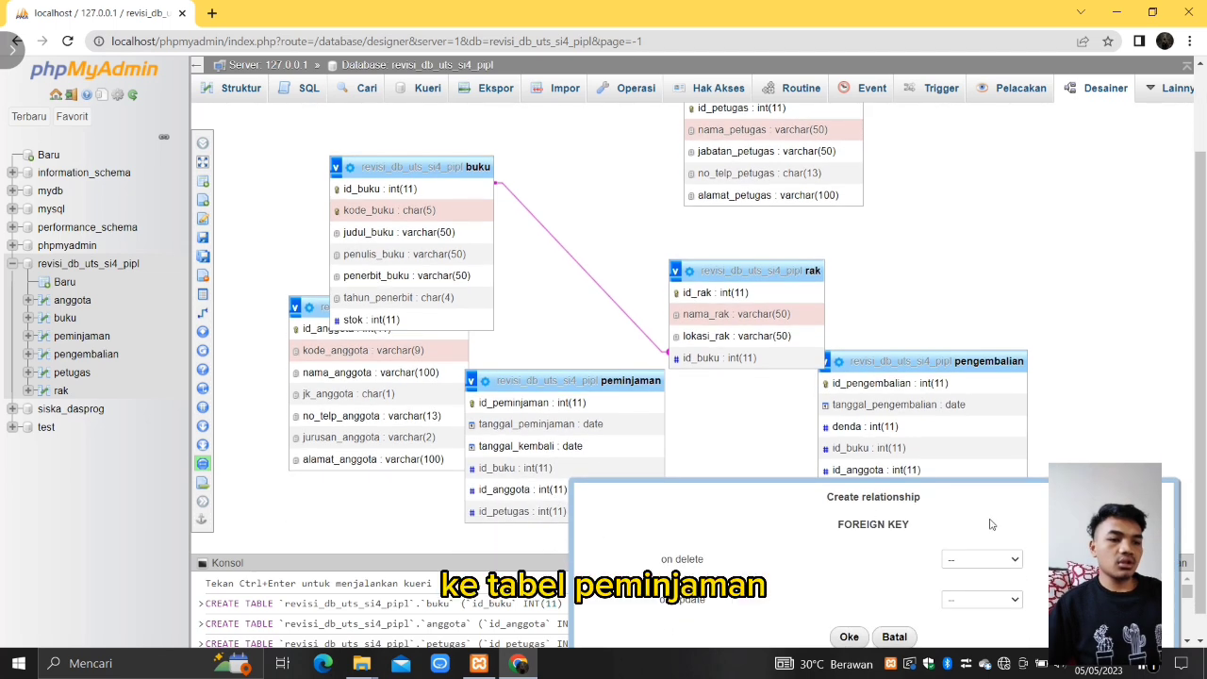
pyautogui.click(1017, 562)
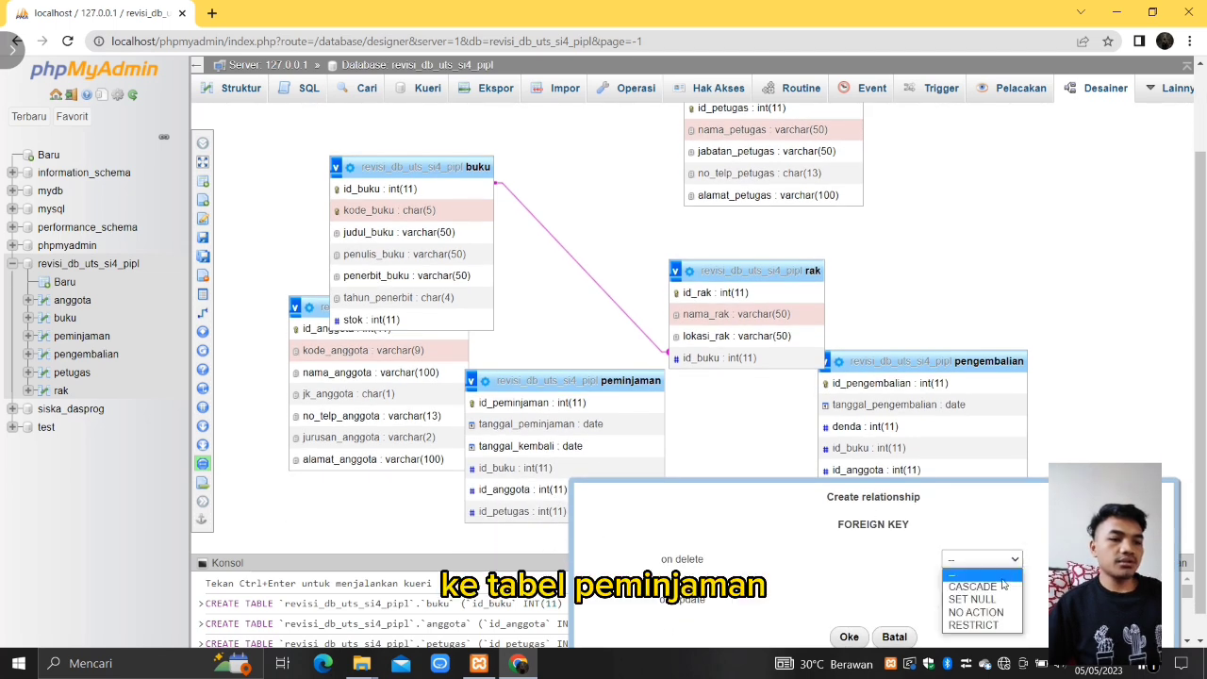
pyautogui.click(998, 587)
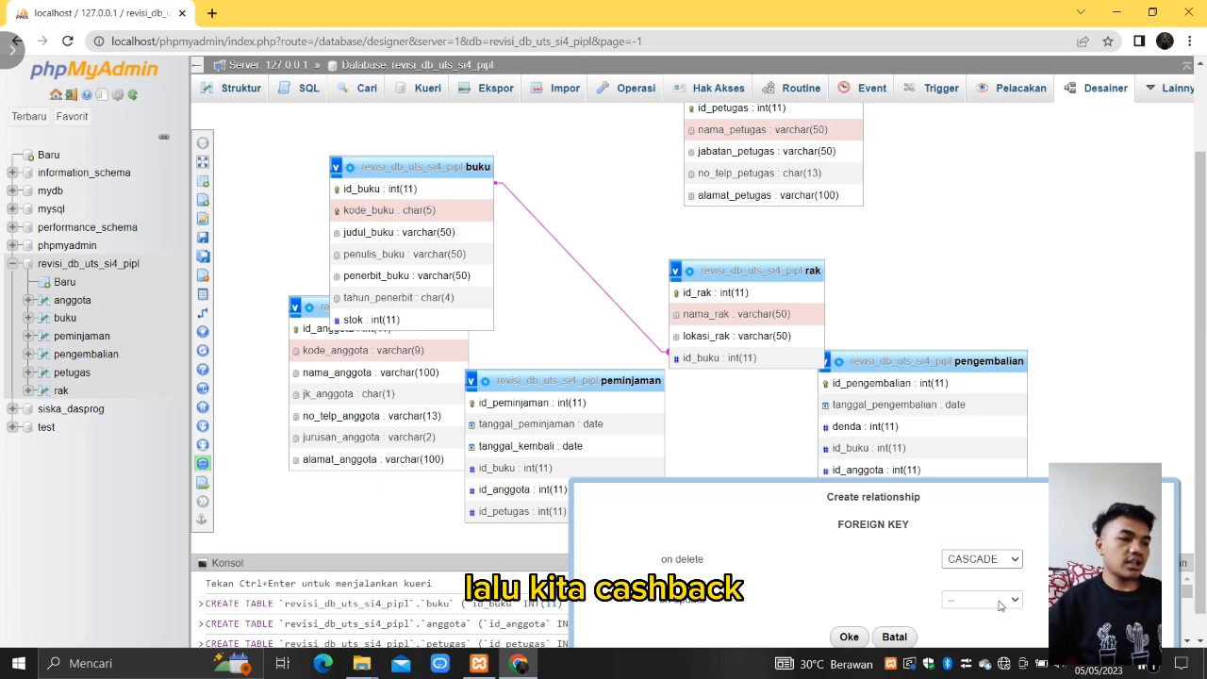
pyautogui.click(997, 598)
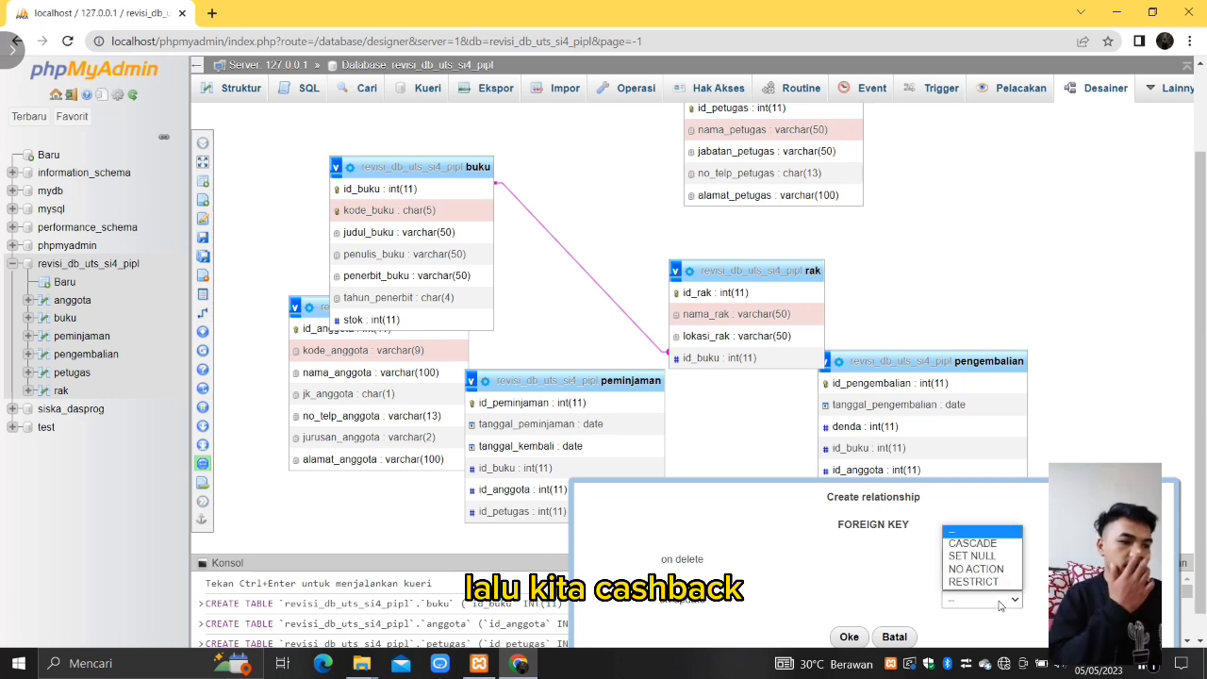
pyautogui.click(995, 545)
pyautogui.click(848, 637)
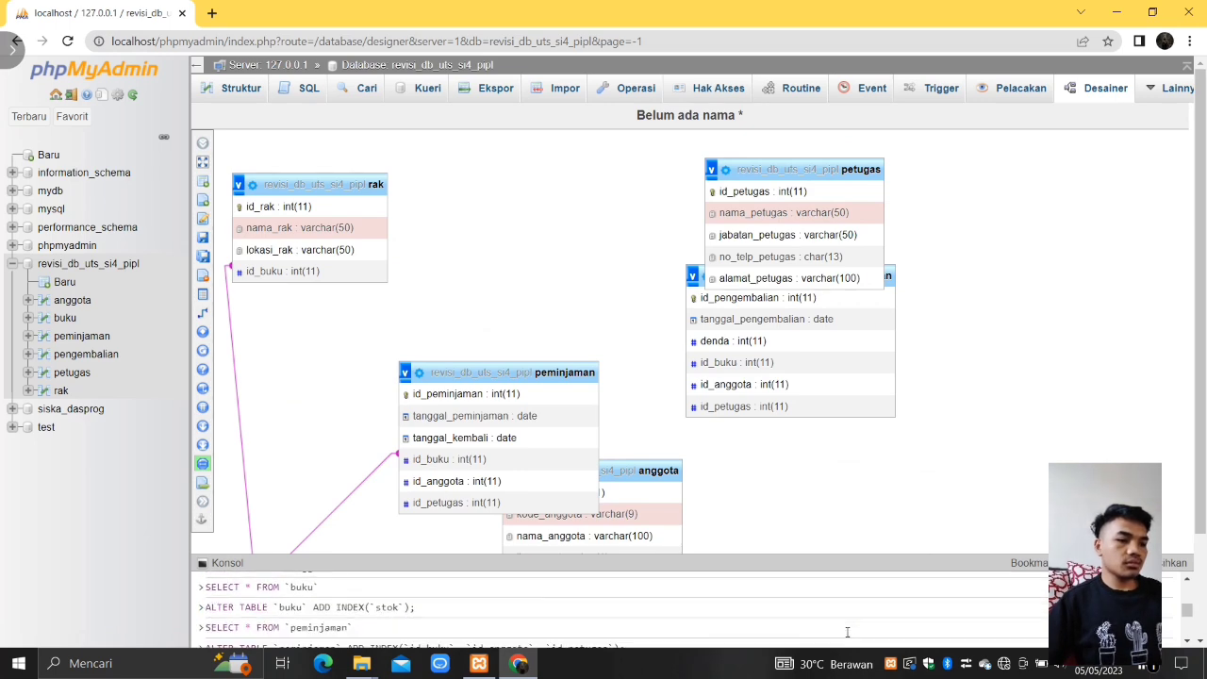
# Step: Move the anggota table clear of peminjaman and the petugas table clear of pengembalian
pyautogui.scroll(-3, 725, 388)
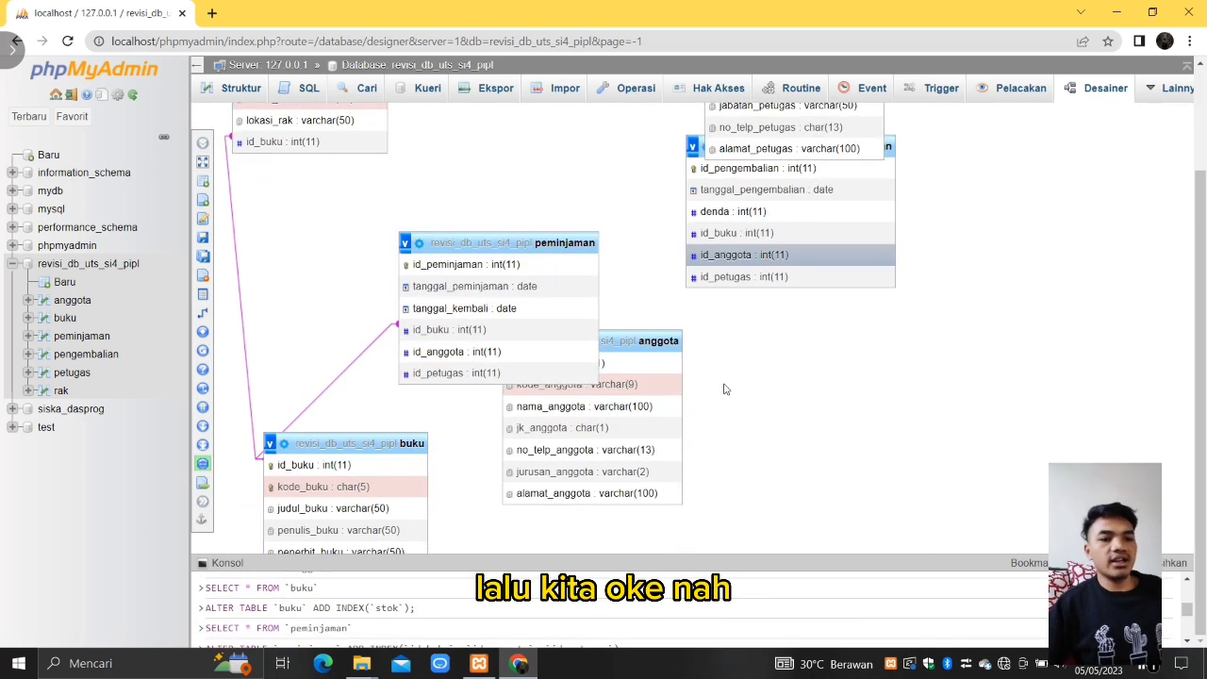
pyautogui.scroll(1, 649, 340)
pyautogui.moveTo(648, 380); pyautogui.dragTo(895, 459)
pyautogui.scroll(-1, 895, 459)
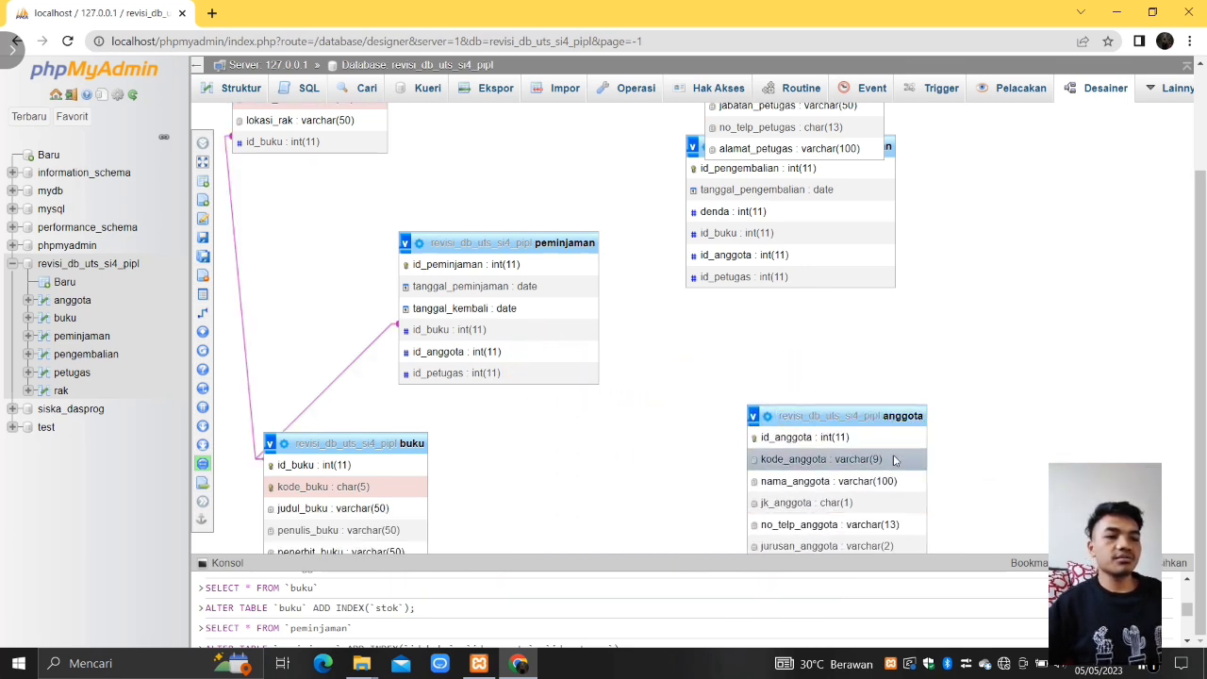
pyautogui.scroll(2, 789, 217)
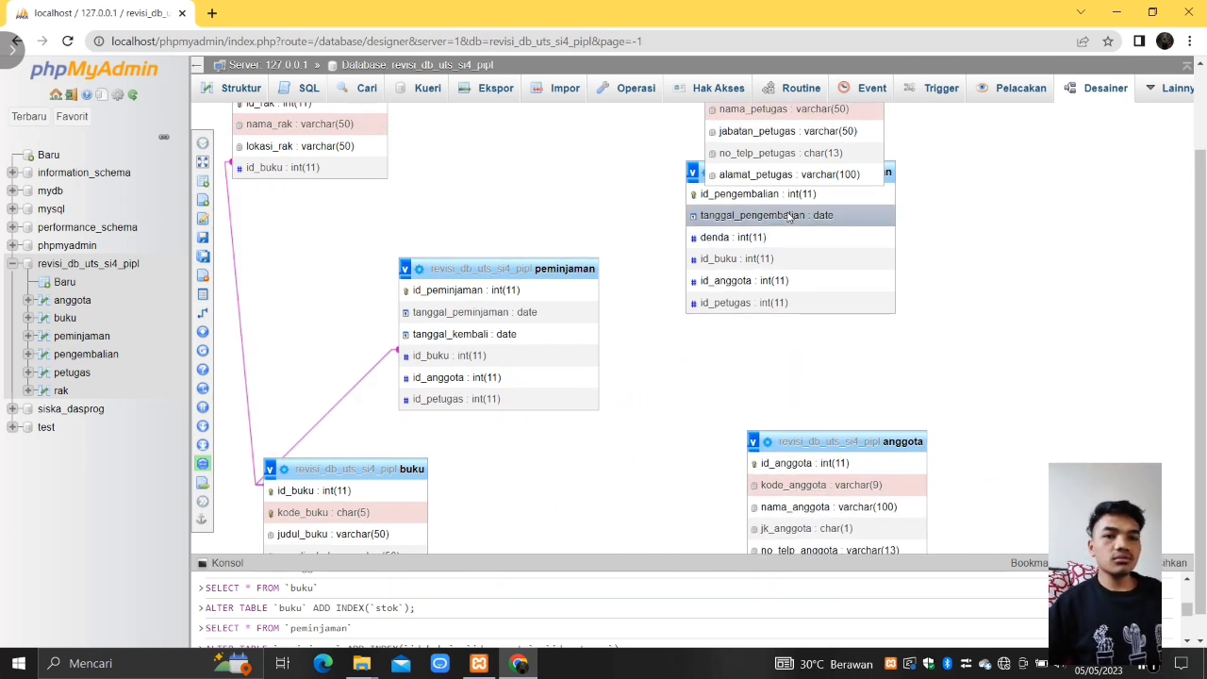
pyautogui.moveTo(849, 138); pyautogui.dragTo(1099, 189)
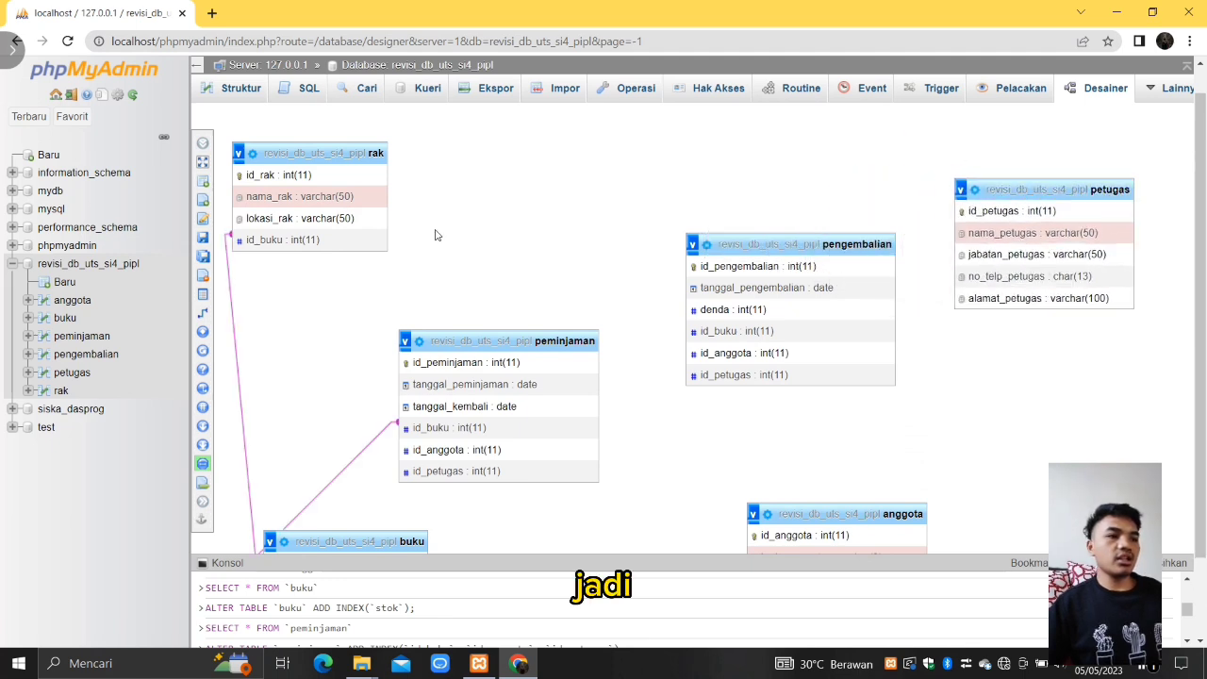
# Step: Create a relationship from id_buku in buku to the foreign key id_buku in pengembalian, with on delete and on update set to CASCADE
pyautogui.click(209, 313)
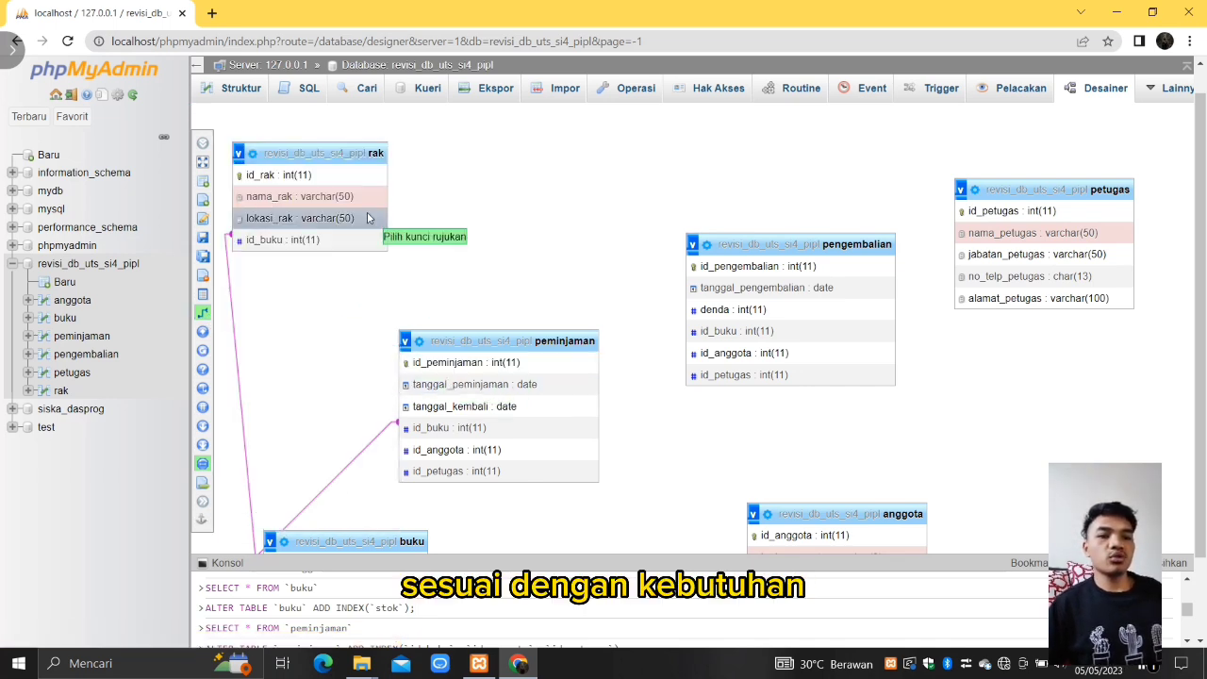
pyautogui.scroll(-1, 364, 303)
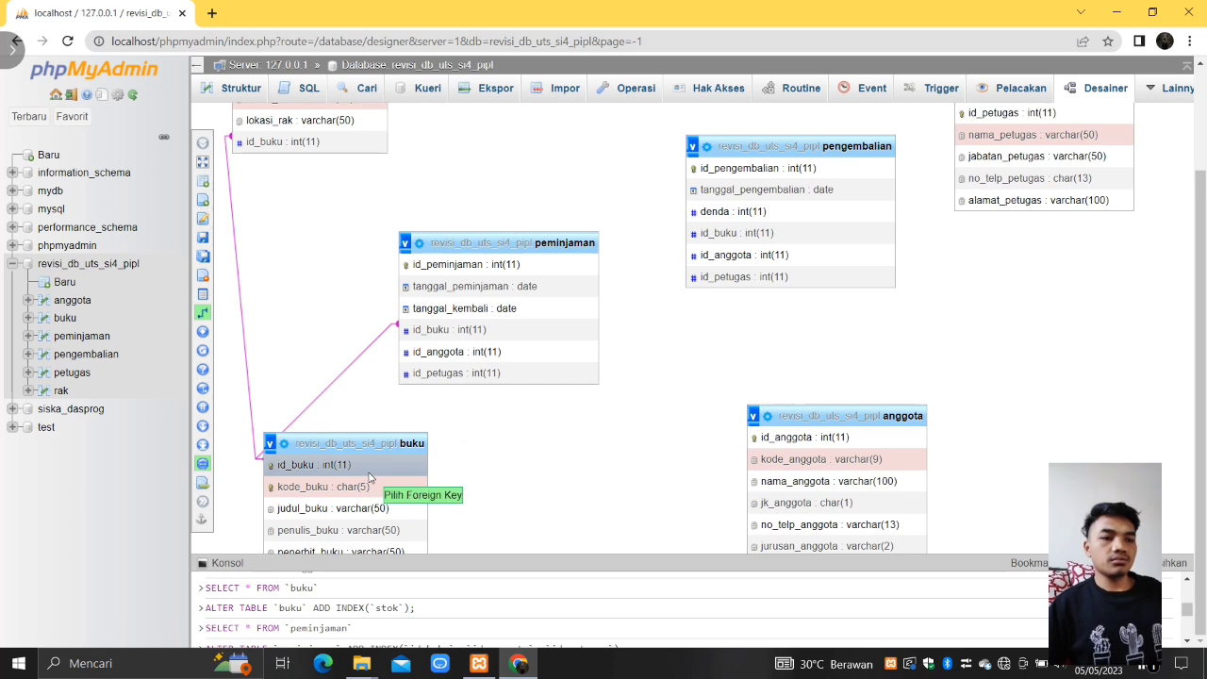
pyautogui.click(720, 235)
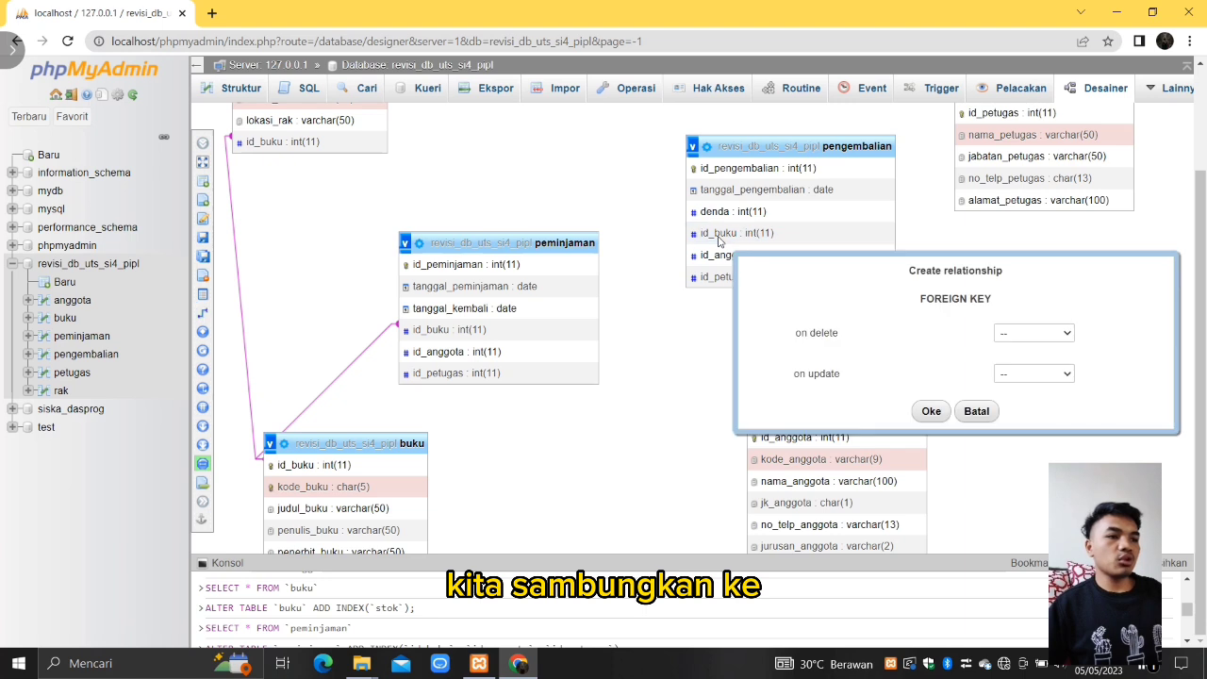
pyautogui.click(1034, 333)
pyautogui.click(1025, 361)
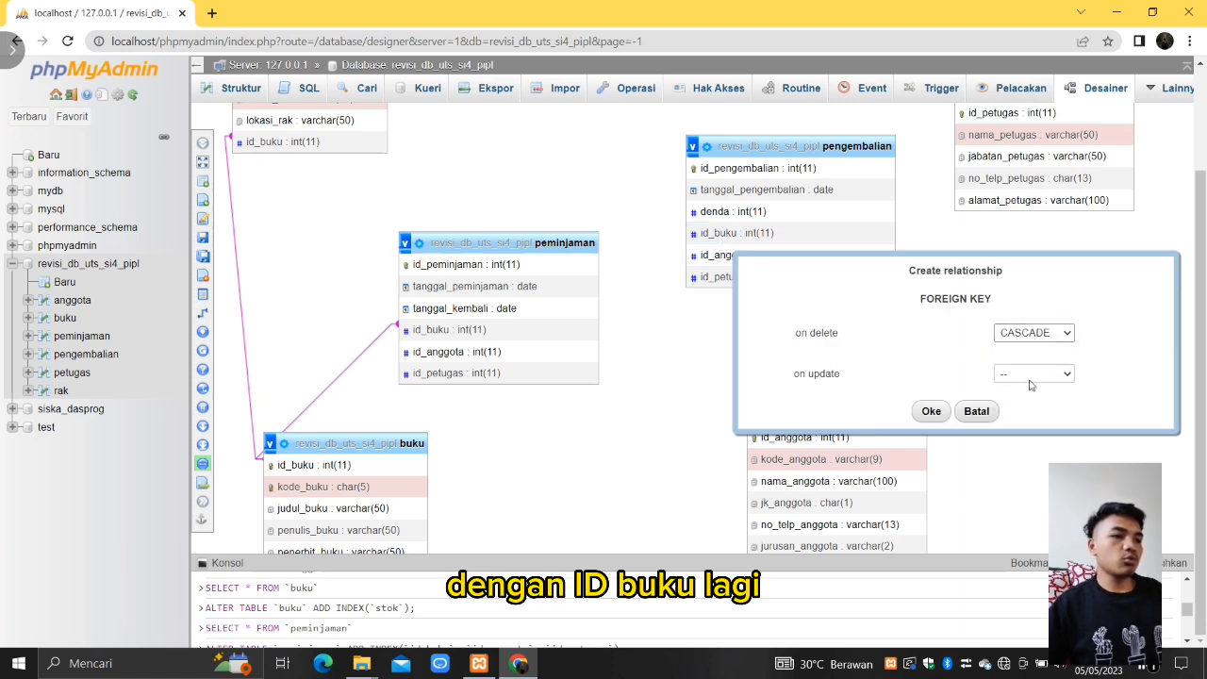
pyautogui.click(1033, 378)
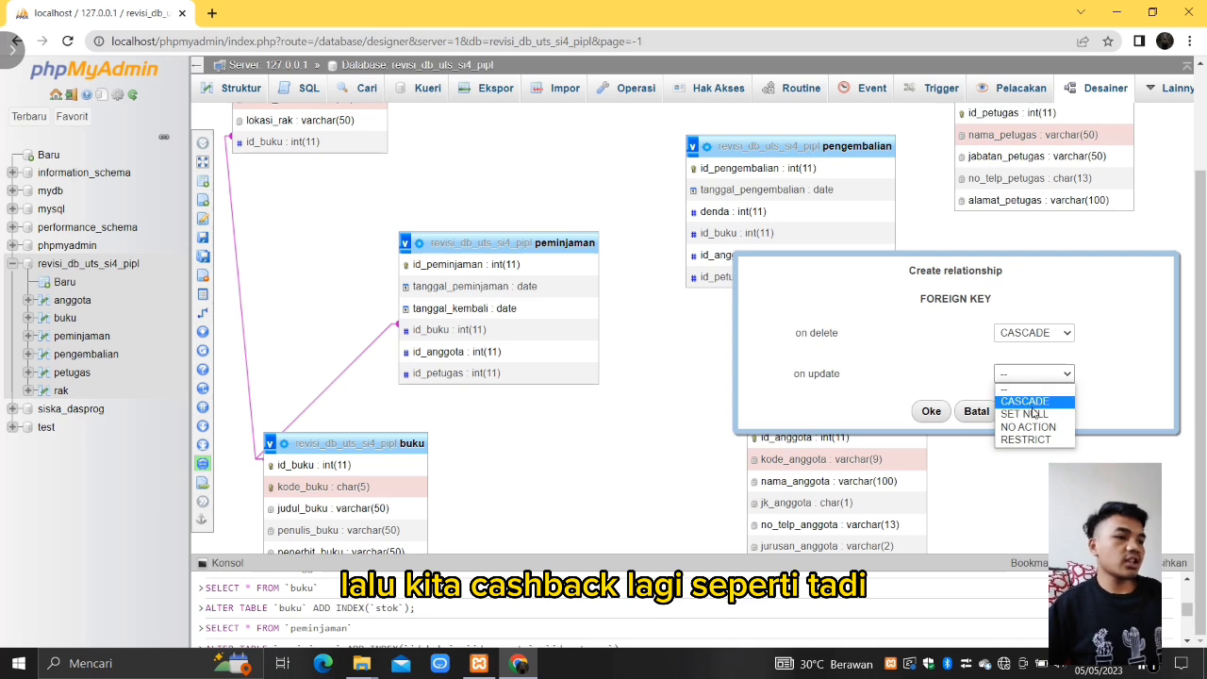
pyautogui.click(1033, 402)
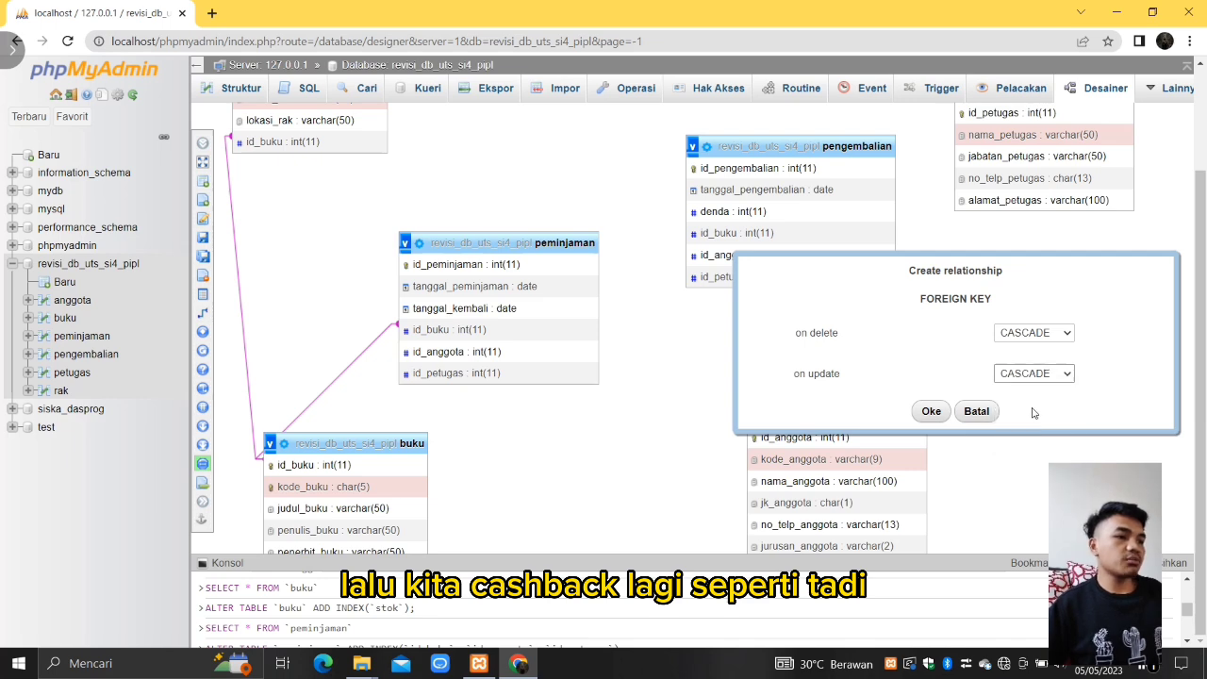
pyautogui.click(932, 420)
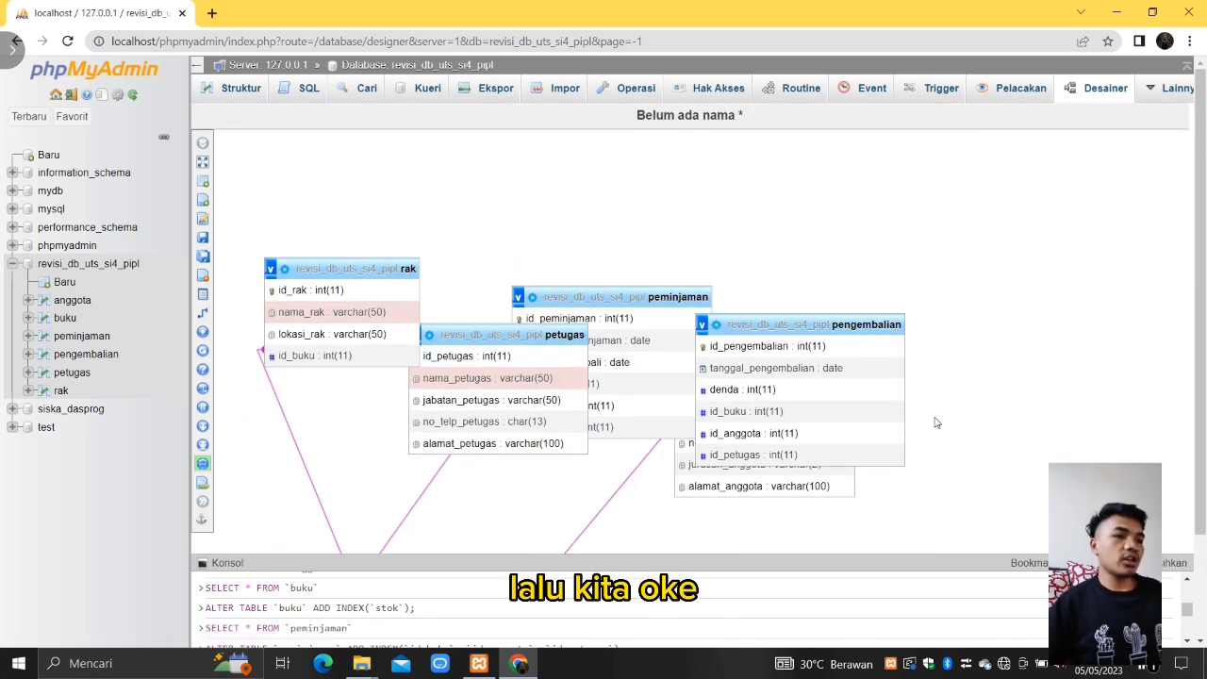
# Step: Spread the overlapping pengembalian, anggota, peminjaman and petugas tables apart in the designer so that all their columns are accessible
pyautogui.moveTo(858, 319); pyautogui.dragTo(911, 251)
pyautogui.moveTo(802, 306)
pyautogui.mouseDown()
pyautogui.moveTo(624, 296)
pyautogui.moveTo(1089, 356)
pyautogui.mouseUp()
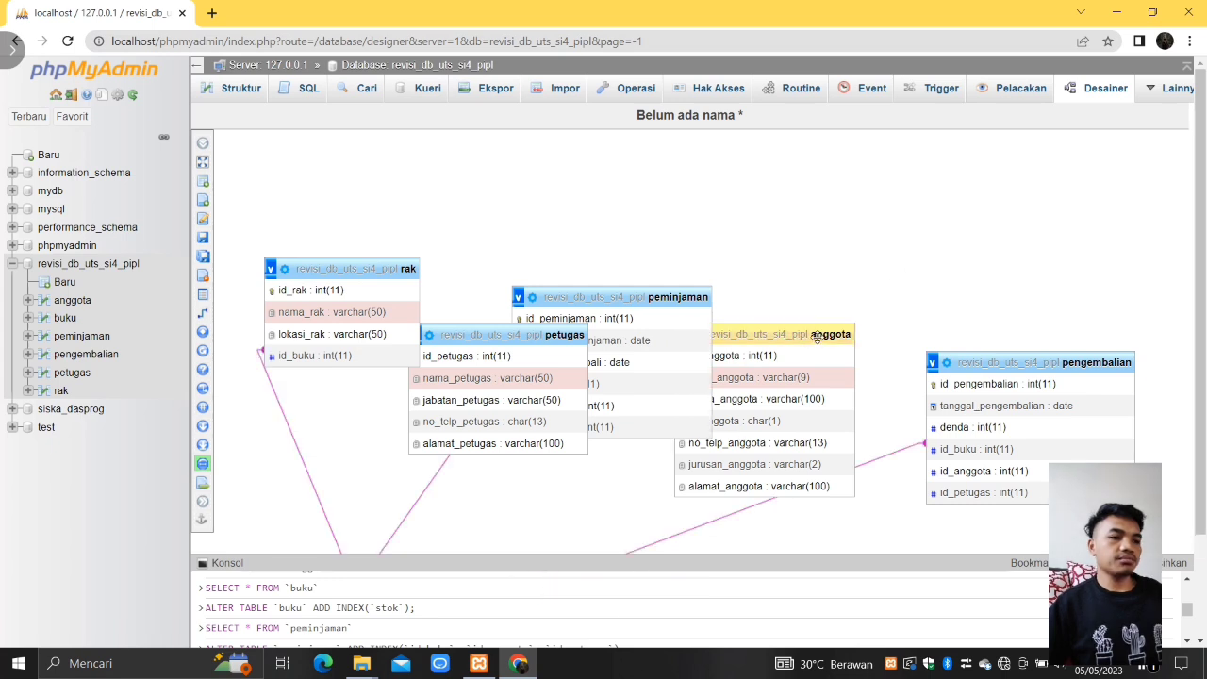
pyautogui.click(813, 334)
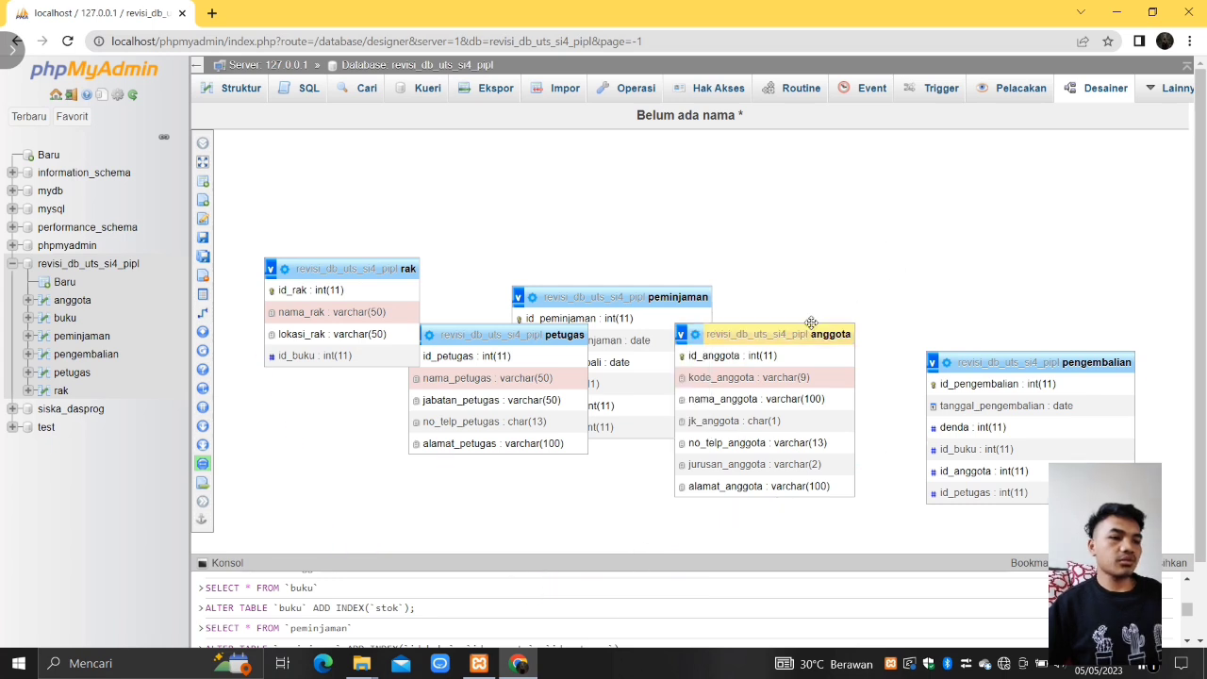
pyautogui.moveTo(826, 327); pyautogui.dragTo(778, 465)
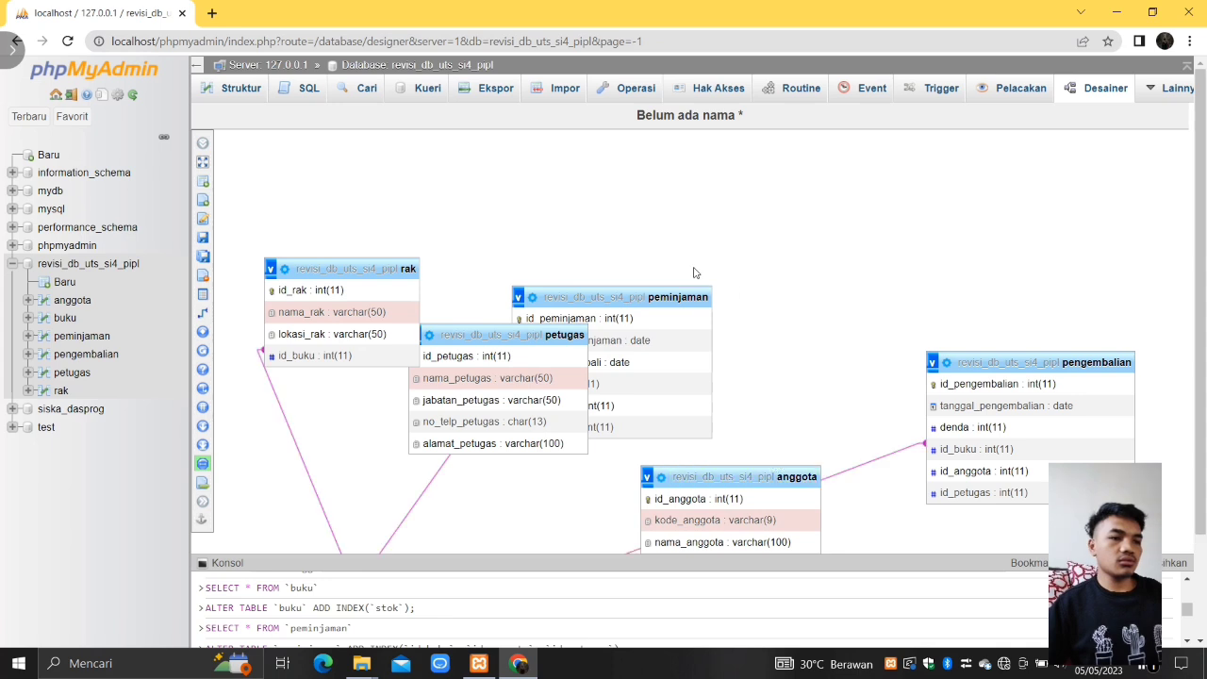
pyautogui.moveTo(675, 300); pyautogui.dragTo(890, 221)
pyautogui.moveTo(565, 345); pyautogui.dragTo(619, 340)
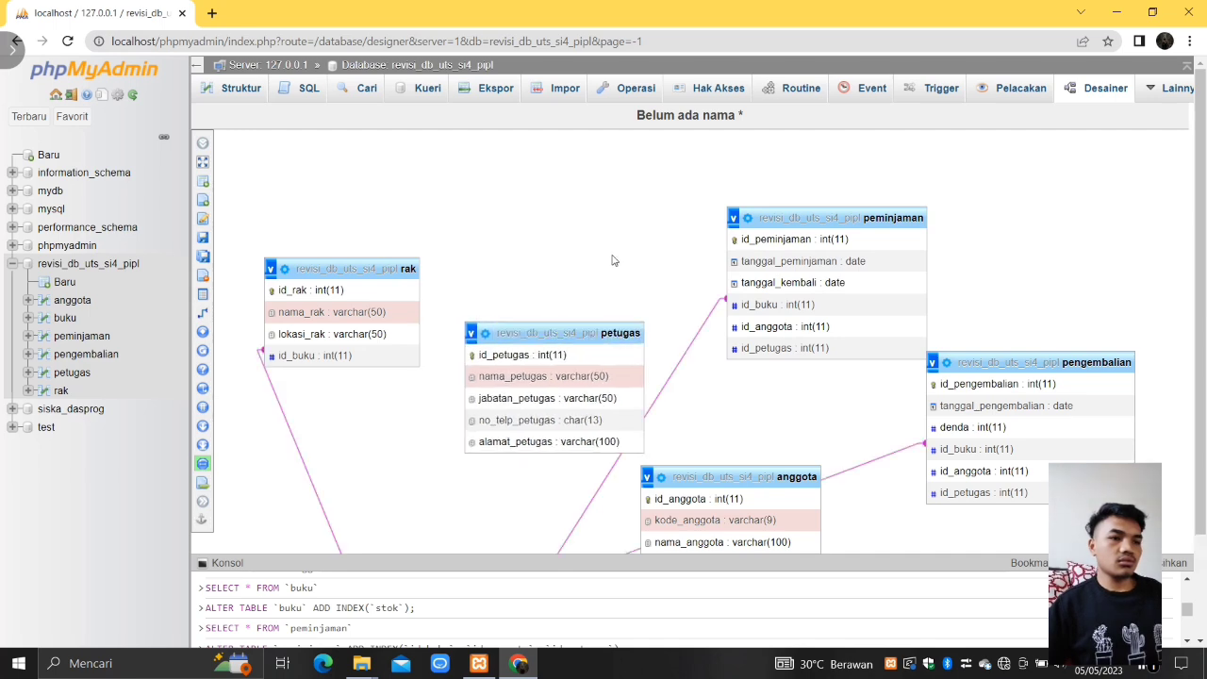
# Step: Create a relationship from id_petugas in petugas to the foreign key id_petugas in peminjaman, with on delete and on update set to CASCADE
pyautogui.scroll(-2, 614, 258)
pyautogui.moveTo(204, 313)
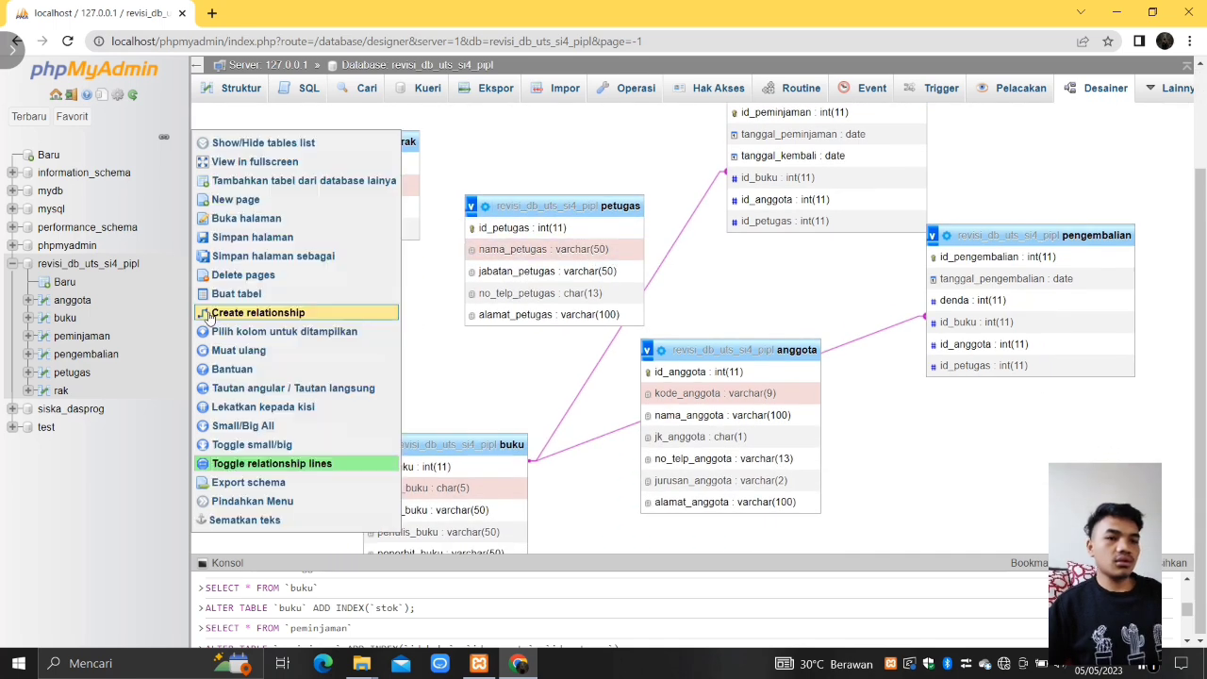
pyautogui.click(391, 314)
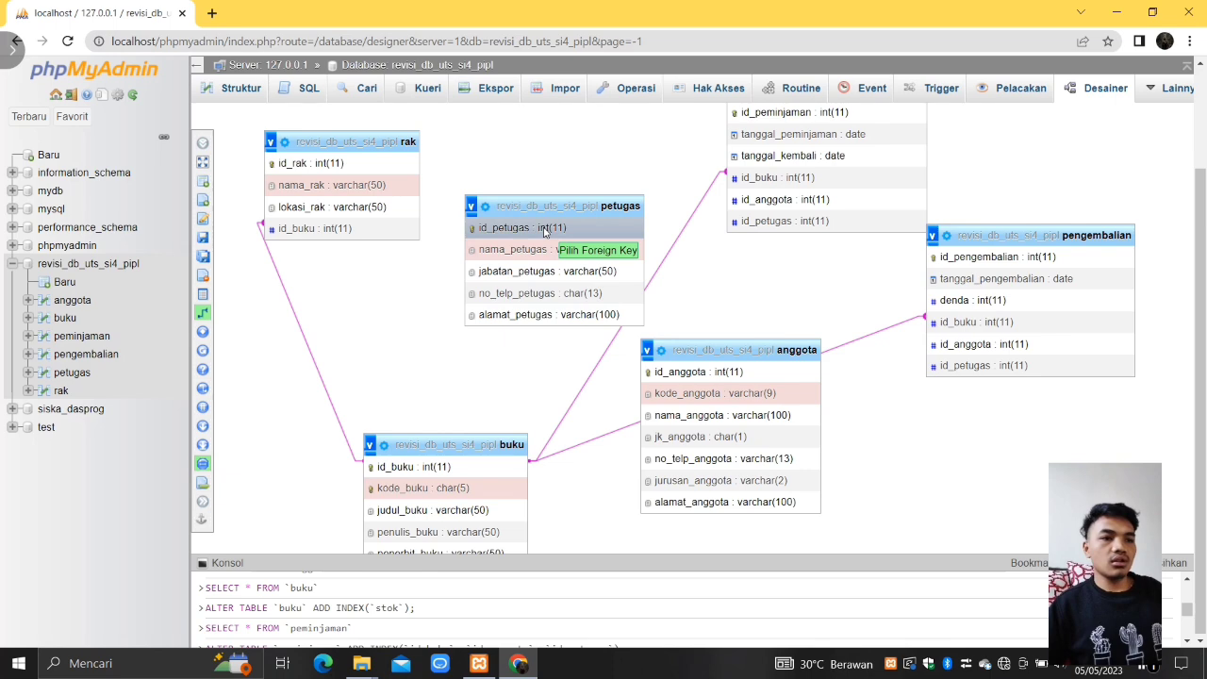
pyautogui.scroll(1, 543, 232)
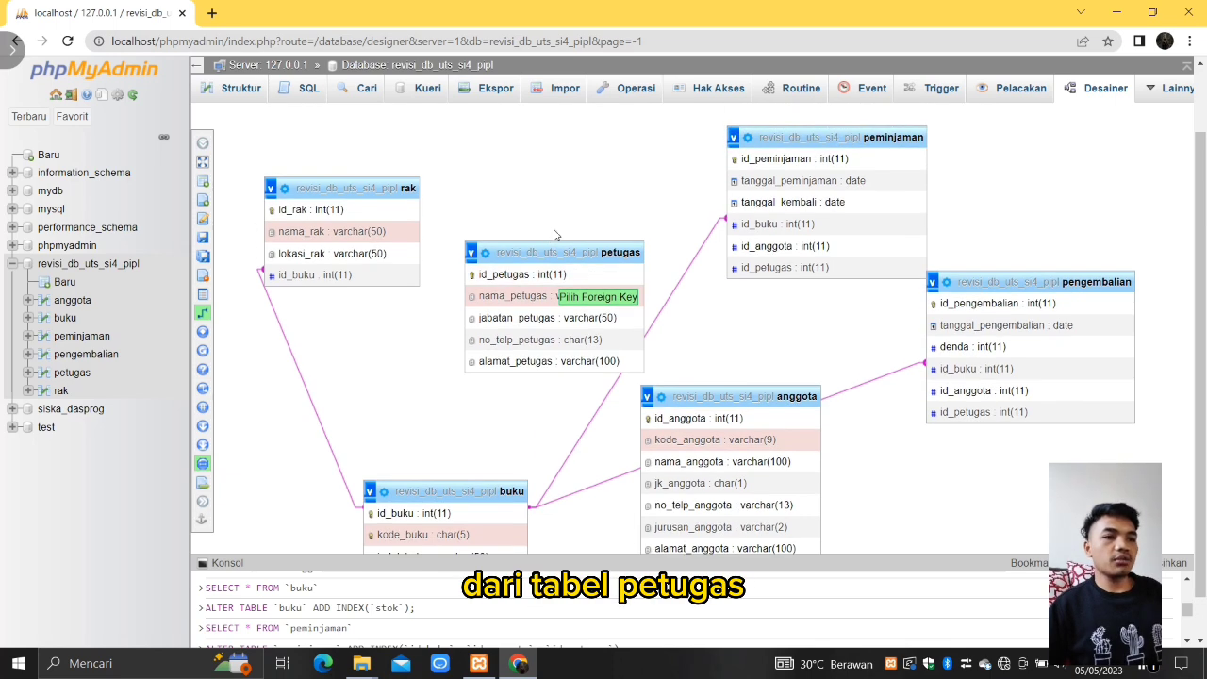
pyautogui.click(758, 269)
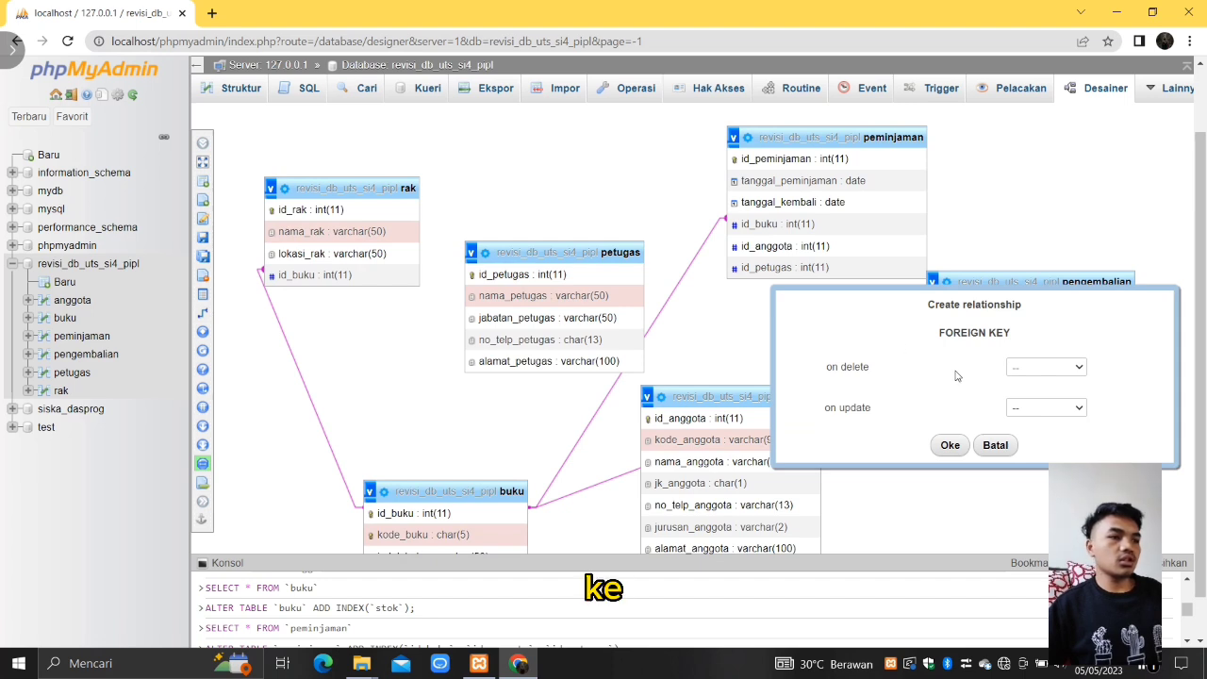
pyautogui.click(1036, 368)
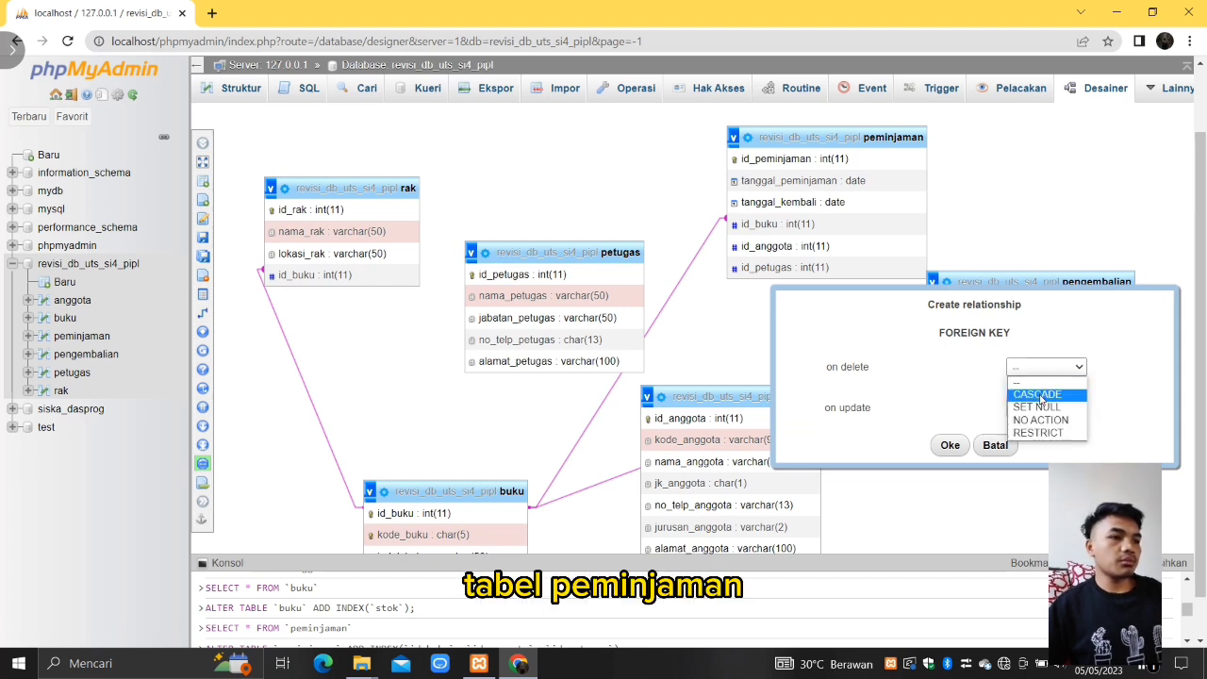
pyautogui.click(1038, 394)
pyautogui.click(1043, 415)
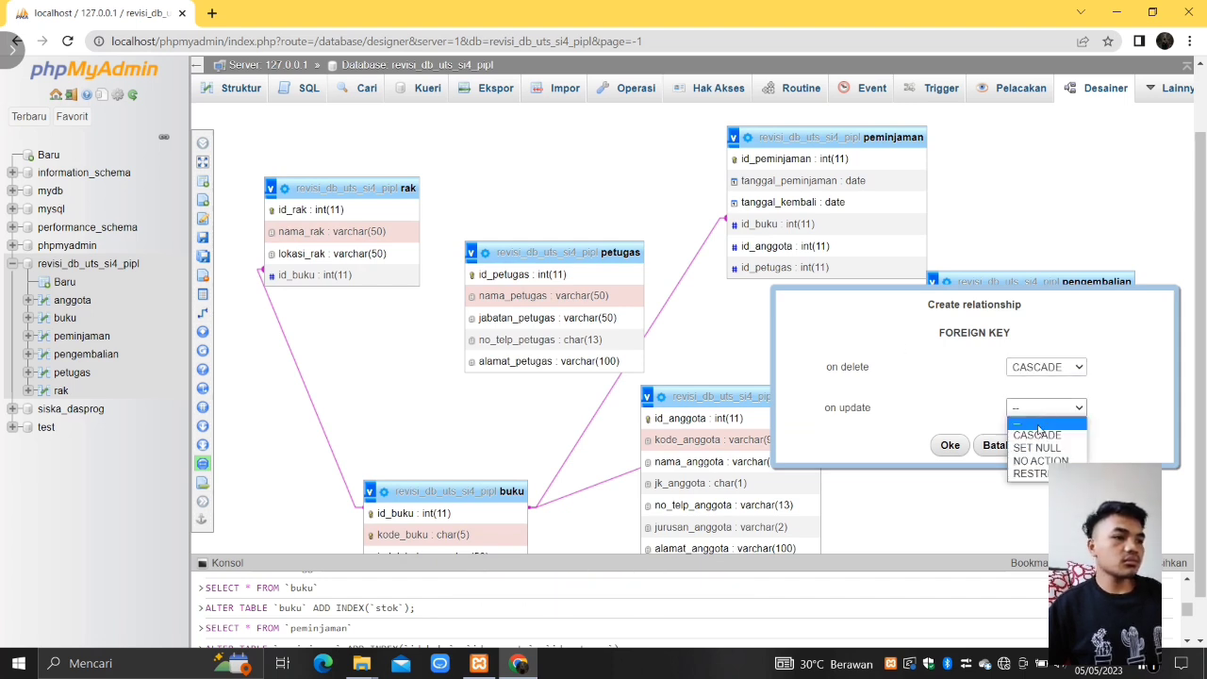
pyautogui.click(1041, 432)
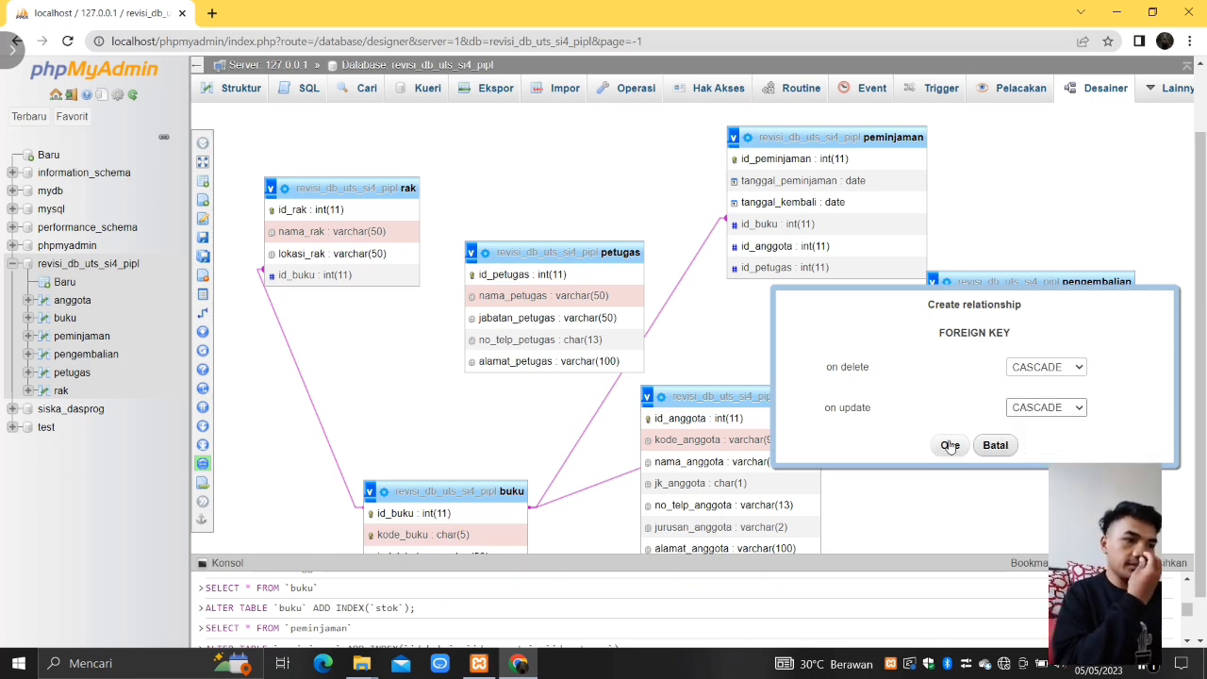
pyautogui.click(950, 445)
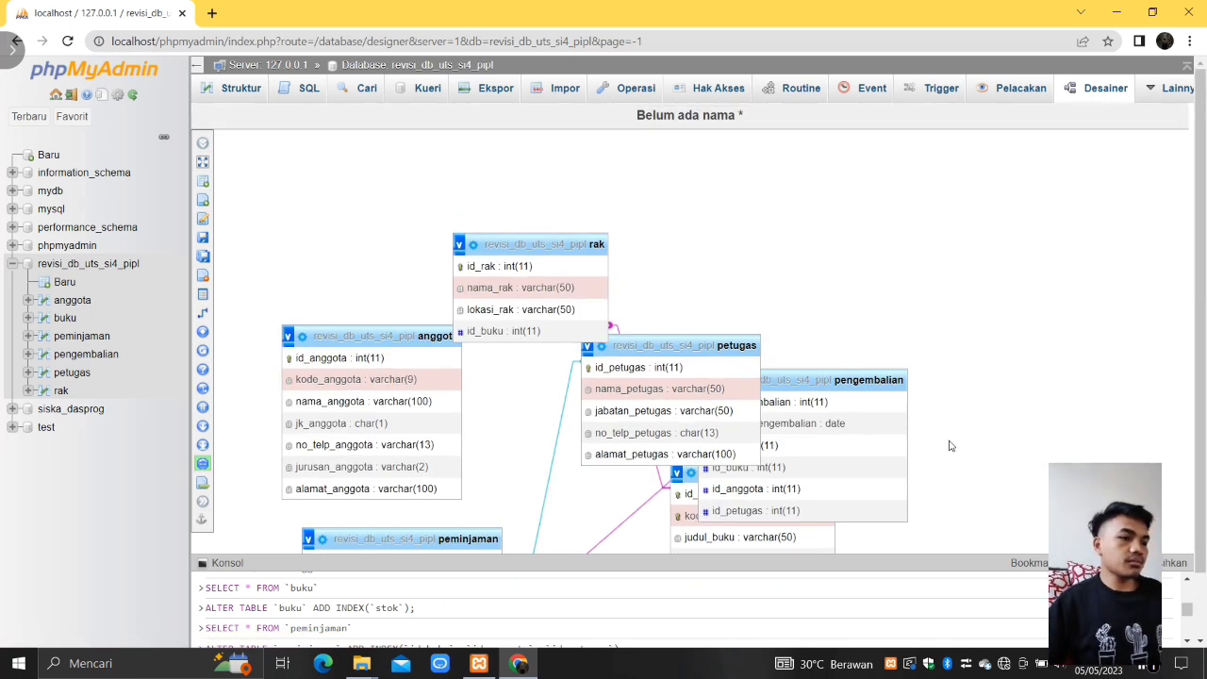
# Step: Move the pengembalian table out from behind petugas, and place petugas clear of the rak and buku tables in the designer
pyautogui.moveTo(887, 384); pyautogui.dragTo(1102, 434)
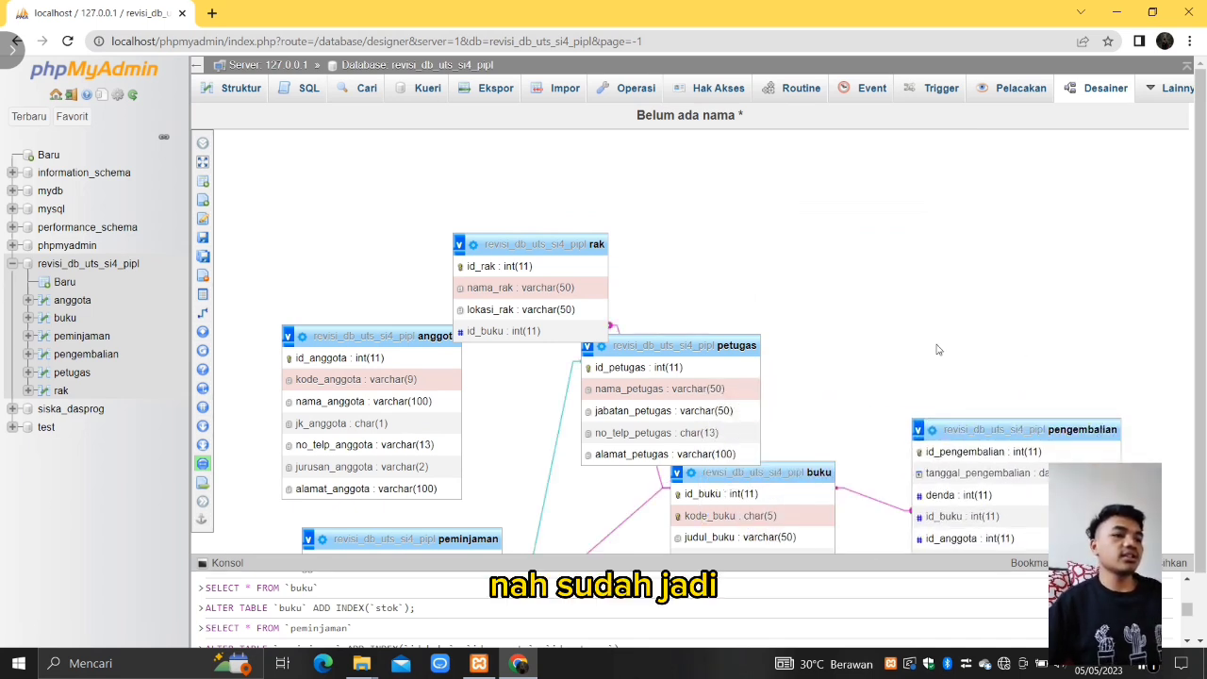
pyautogui.scroll(-2, 936, 350)
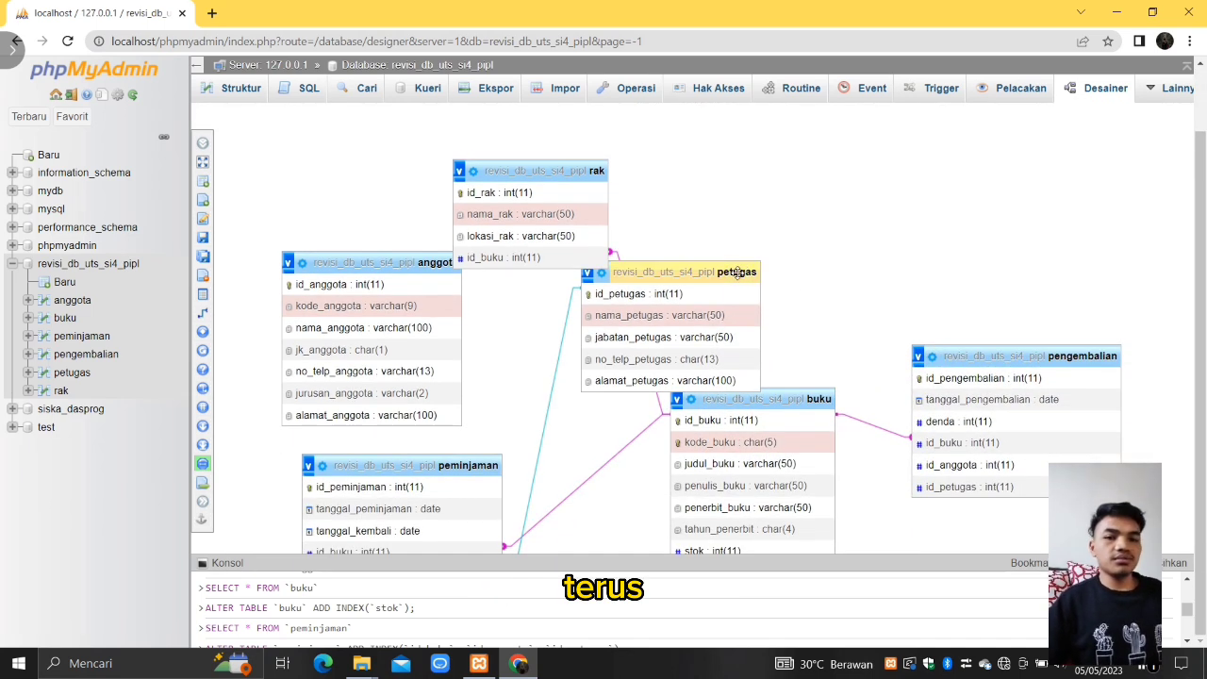
pyautogui.scroll(1, 742, 273)
pyautogui.moveTo(737, 312)
pyautogui.mouseDown()
pyautogui.moveTo(722, 450)
pyautogui.moveTo(763, 516)
pyautogui.moveTo(783, 484)
pyautogui.moveTo(975, 590)
pyautogui.moveTo(1027, 555)
pyautogui.moveTo(1007, 412)
pyautogui.moveTo(877, 345)
pyautogui.moveTo(877, 277)
pyautogui.moveTo(889, 290)
pyautogui.moveTo(868, 279)
pyautogui.moveTo(882, 224)
pyautogui.moveTo(821, 236)
pyautogui.moveTo(849, 239)
pyautogui.mouseUp()
pyautogui.scroll(-1, 764, 519)
pyautogui.scroll(1, 1022, 496)
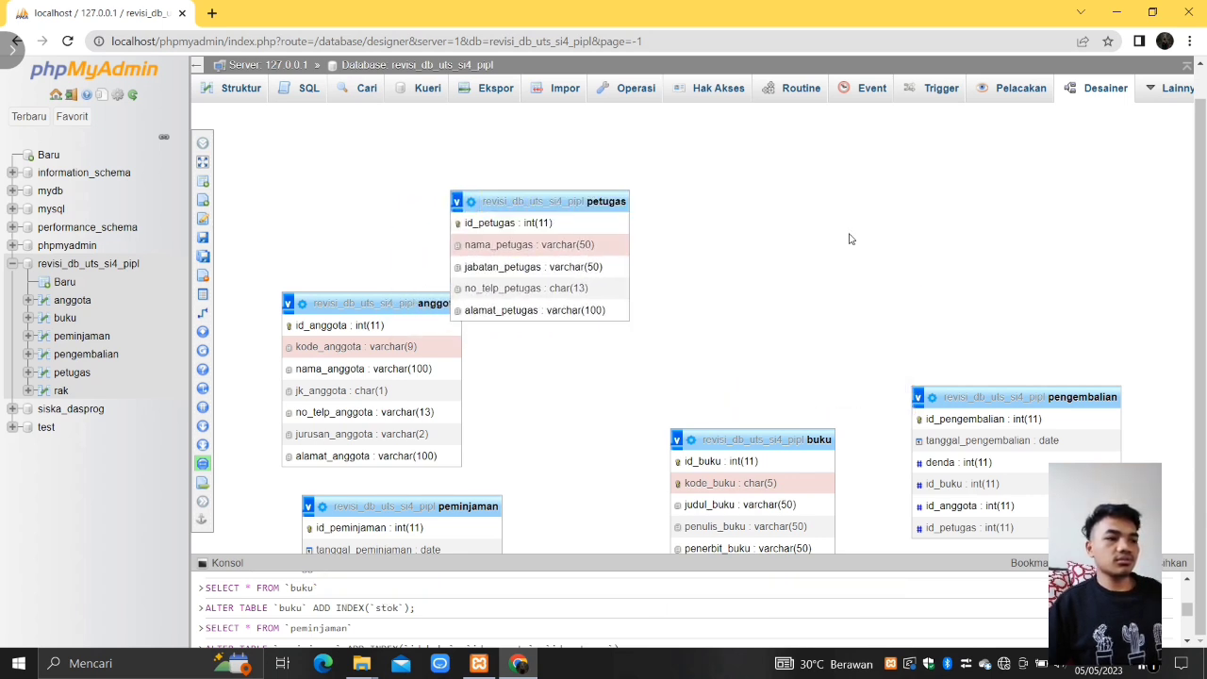
pyautogui.moveTo(633, 232); pyautogui.dragTo(819, 275)
pyautogui.moveTo(737, 285); pyautogui.dragTo(838, 284)
pyautogui.scroll(-1, 837, 285)
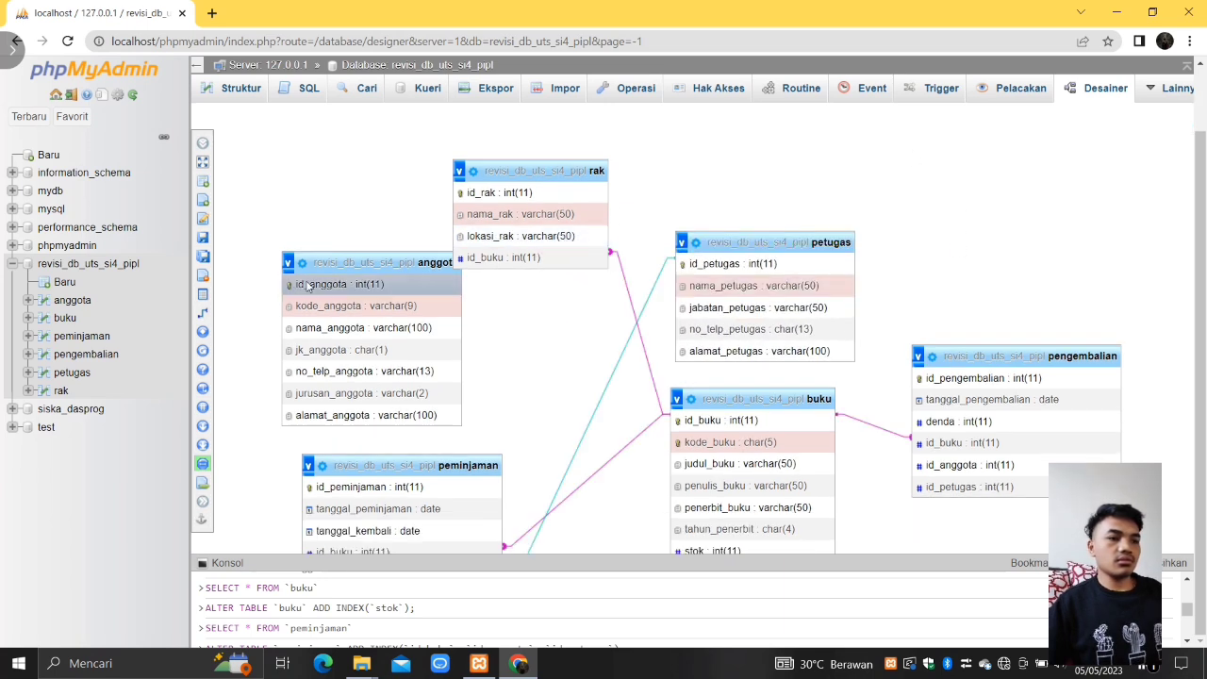
# Step: Create a relationship from id_petugas in petugas to the foreign key id_petugas in pengembalian
pyautogui.moveTo(204, 317)
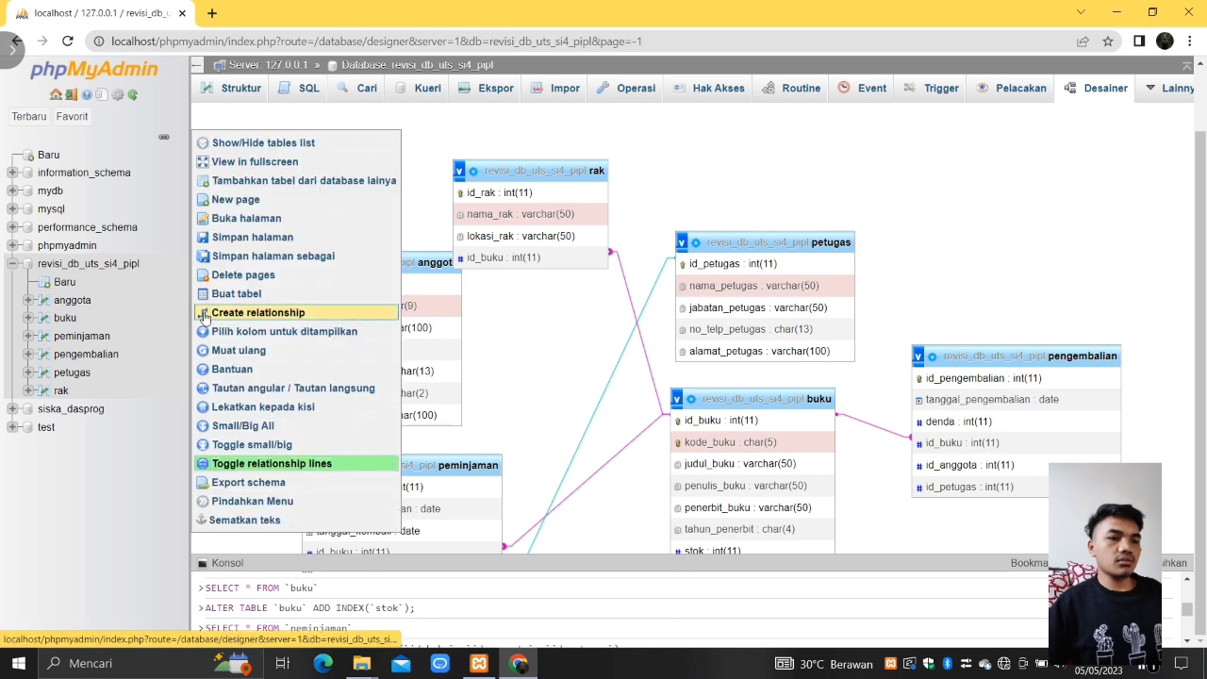
pyautogui.click(247, 314)
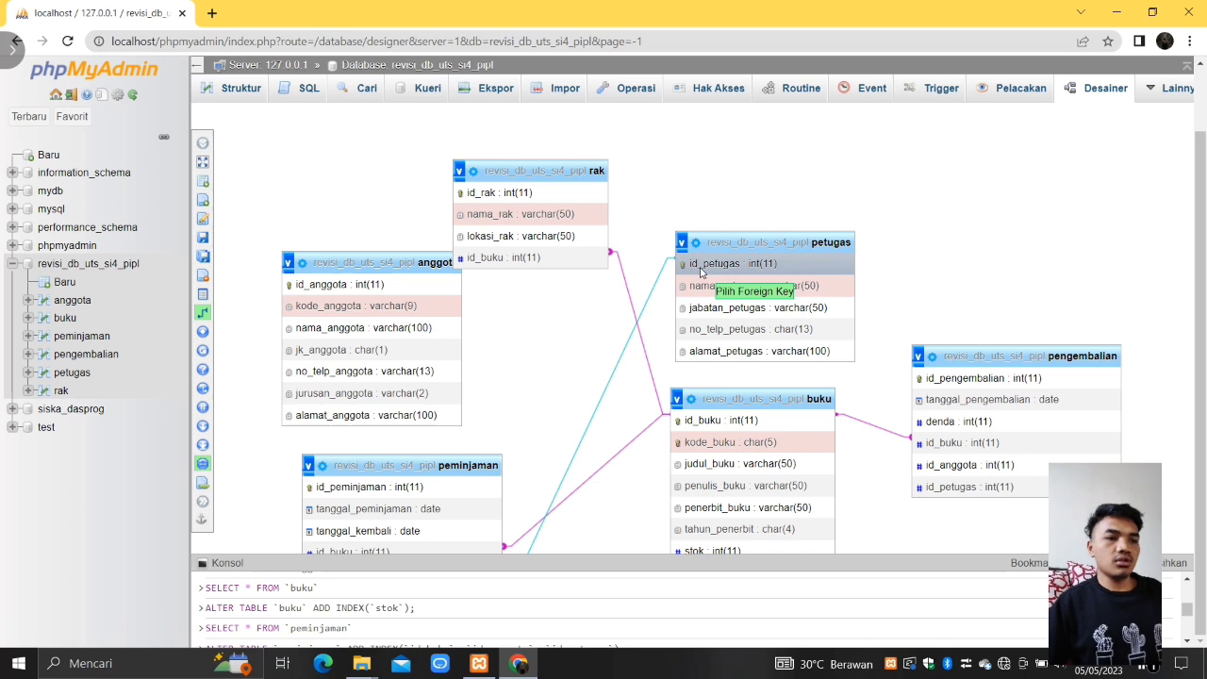
pyautogui.click(940, 486)
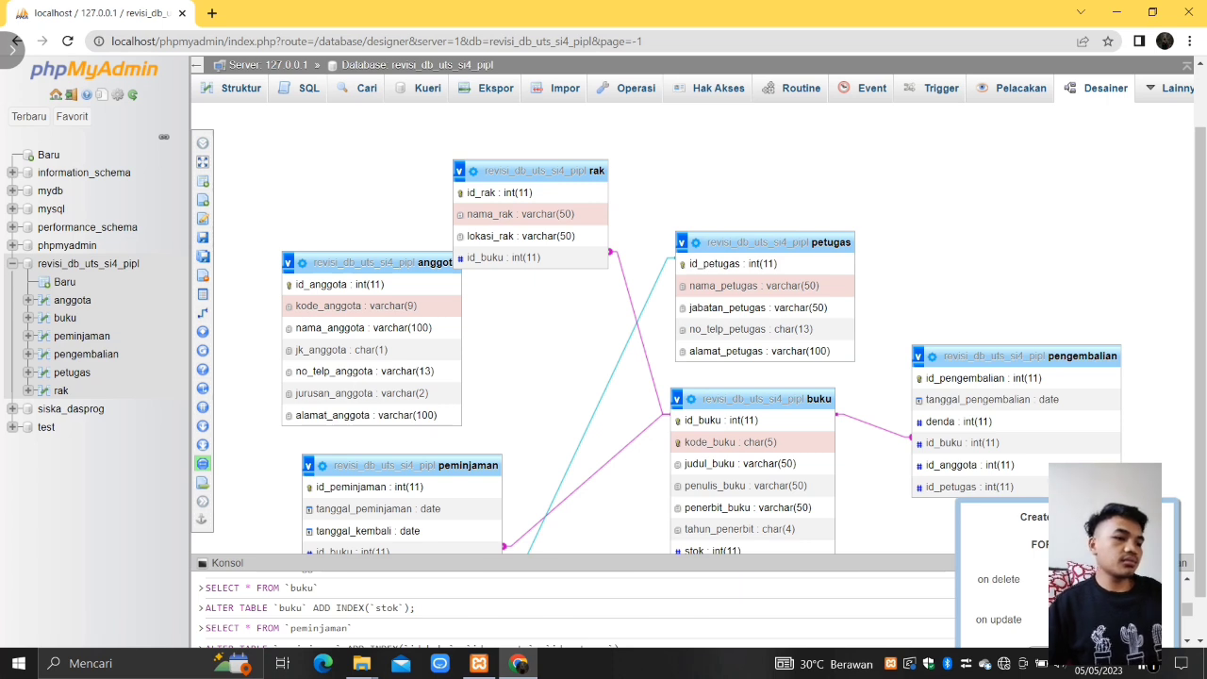
pyautogui.scroll(-1, 697, 368)
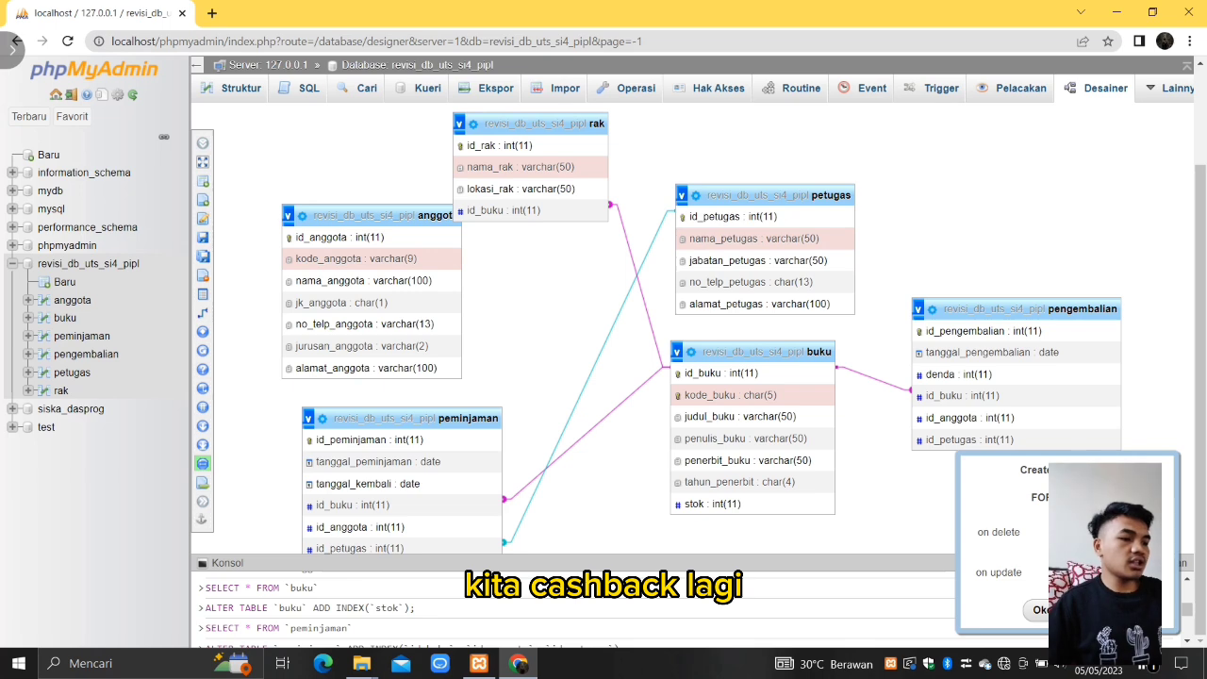
pyautogui.click(1041, 609)
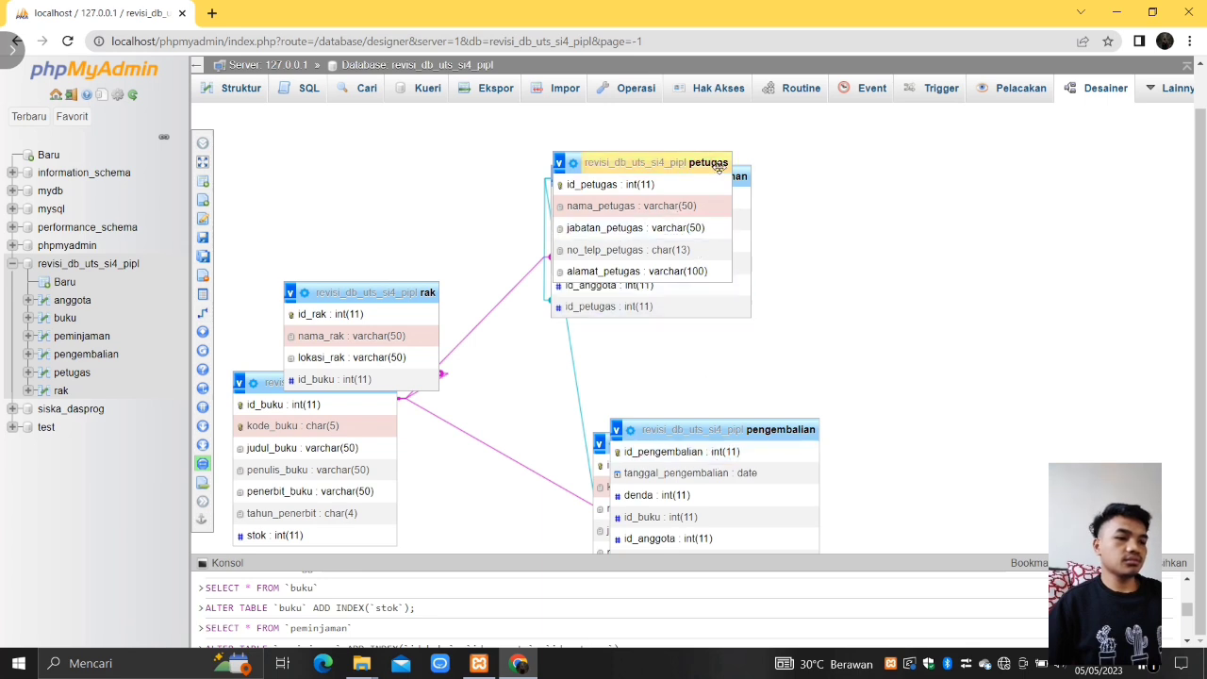
# Step: Move the petugas table off peminjaman and the pengembalian table off anggota in the designer
pyautogui.moveTo(721, 170); pyautogui.dragTo(812, 266)
pyautogui.moveTo(830, 314)
pyautogui.mouseDown()
pyautogui.moveTo(833, 369)
pyautogui.moveTo(896, 413)
pyautogui.moveTo(997, 404)
pyautogui.mouseUp()
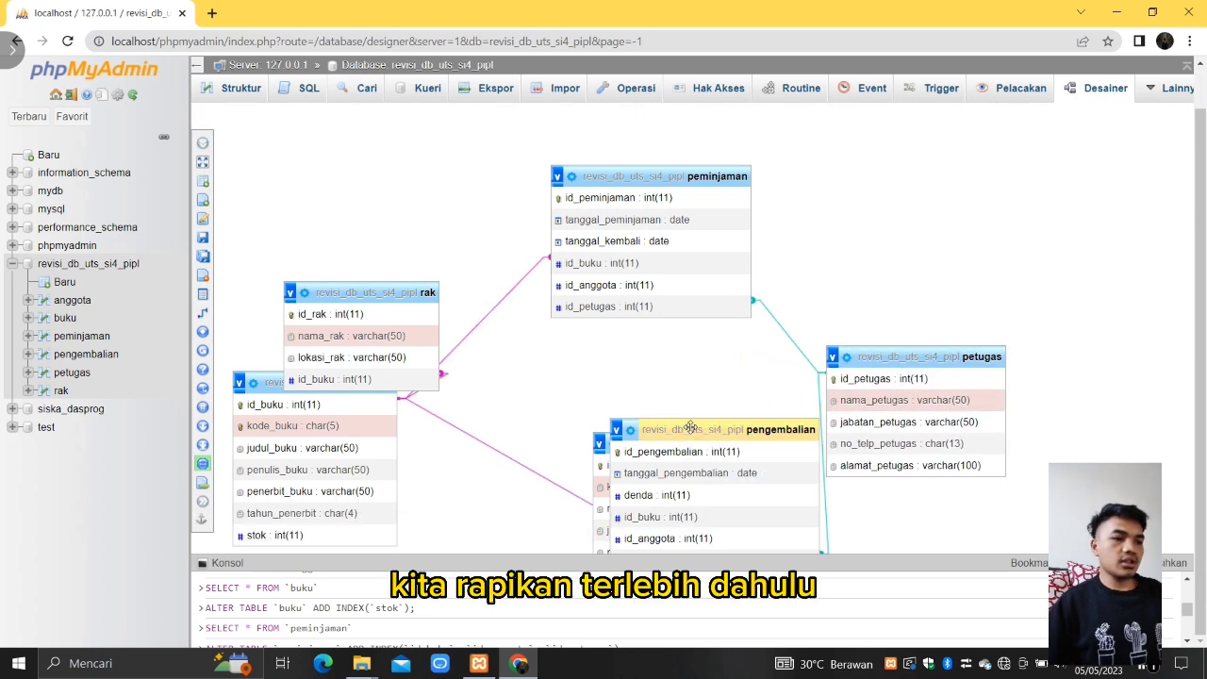
pyautogui.moveTo(762, 435); pyautogui.dragTo(1065, 523)
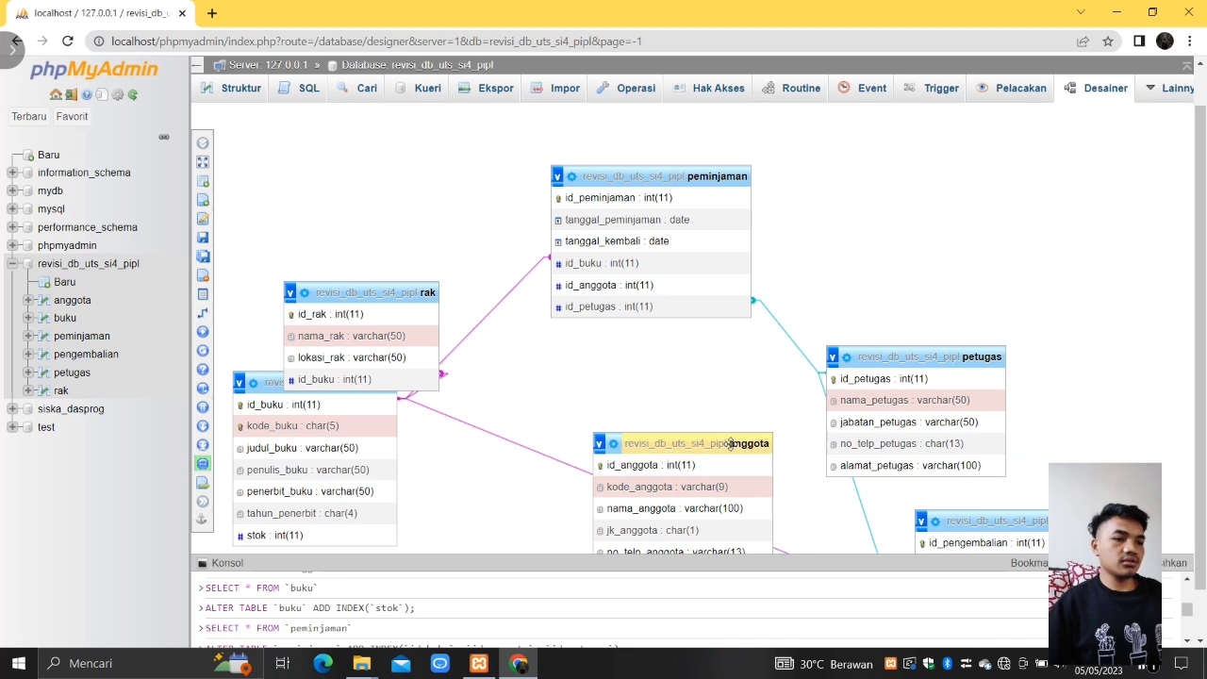
pyautogui.scroll(-1, 706, 428)
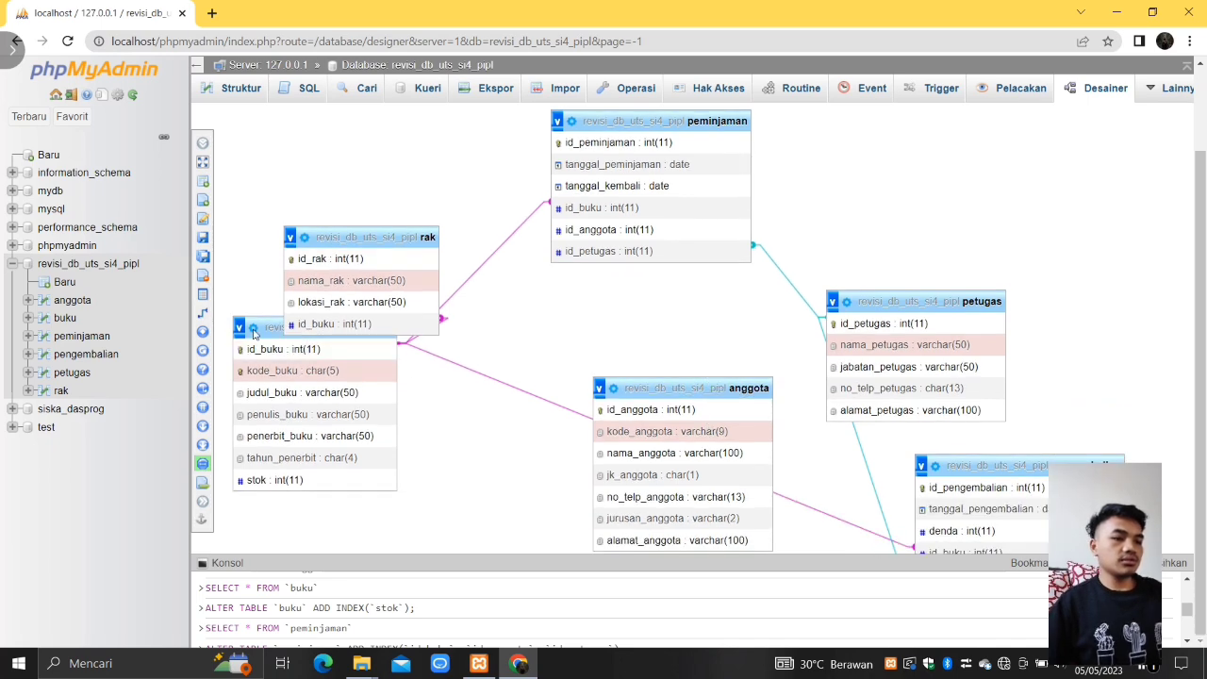
pyautogui.click(201, 318)
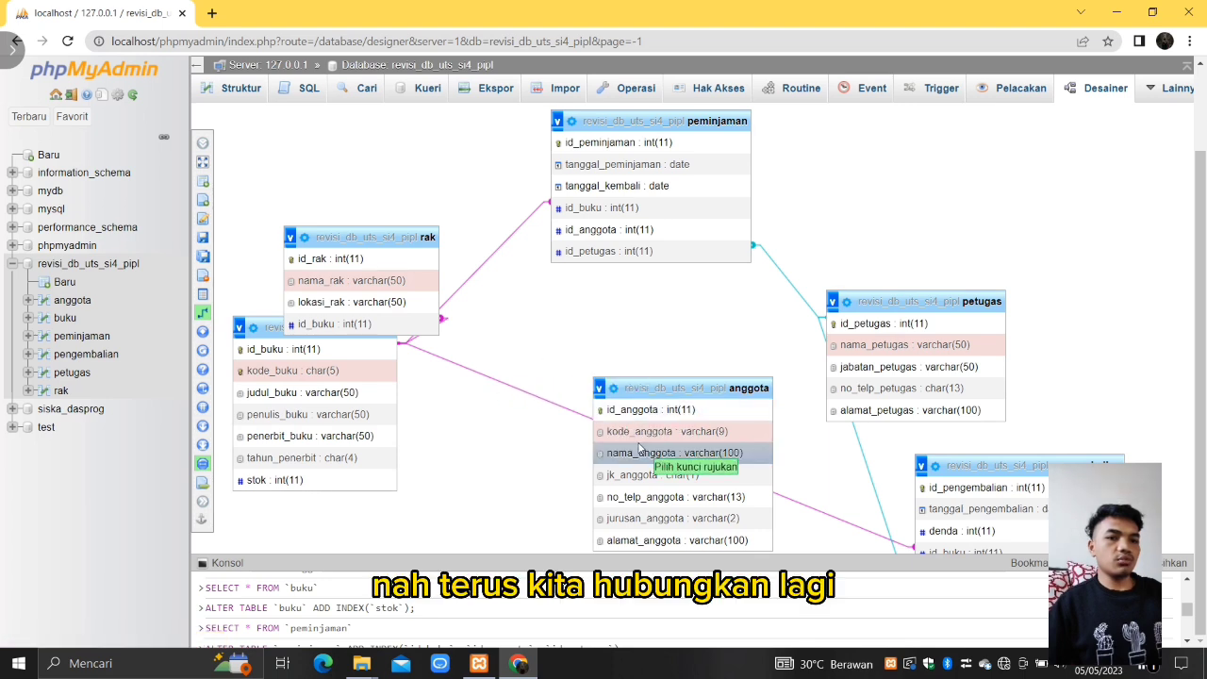
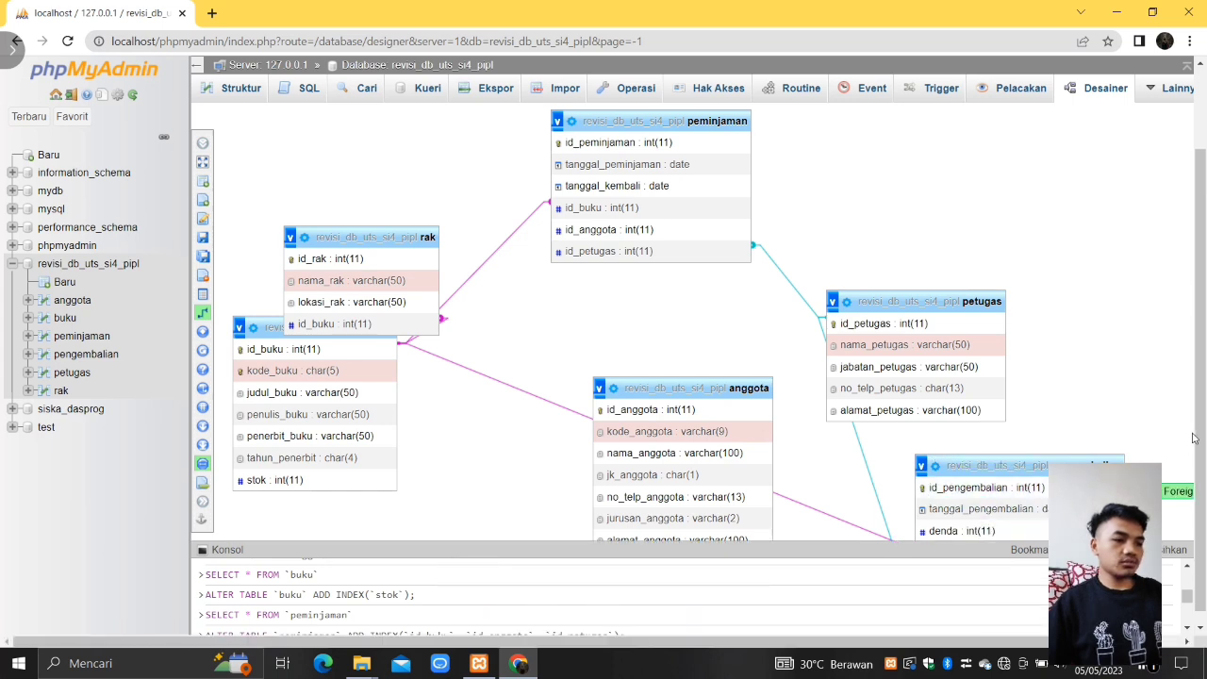
pyautogui.click(1177, 556)
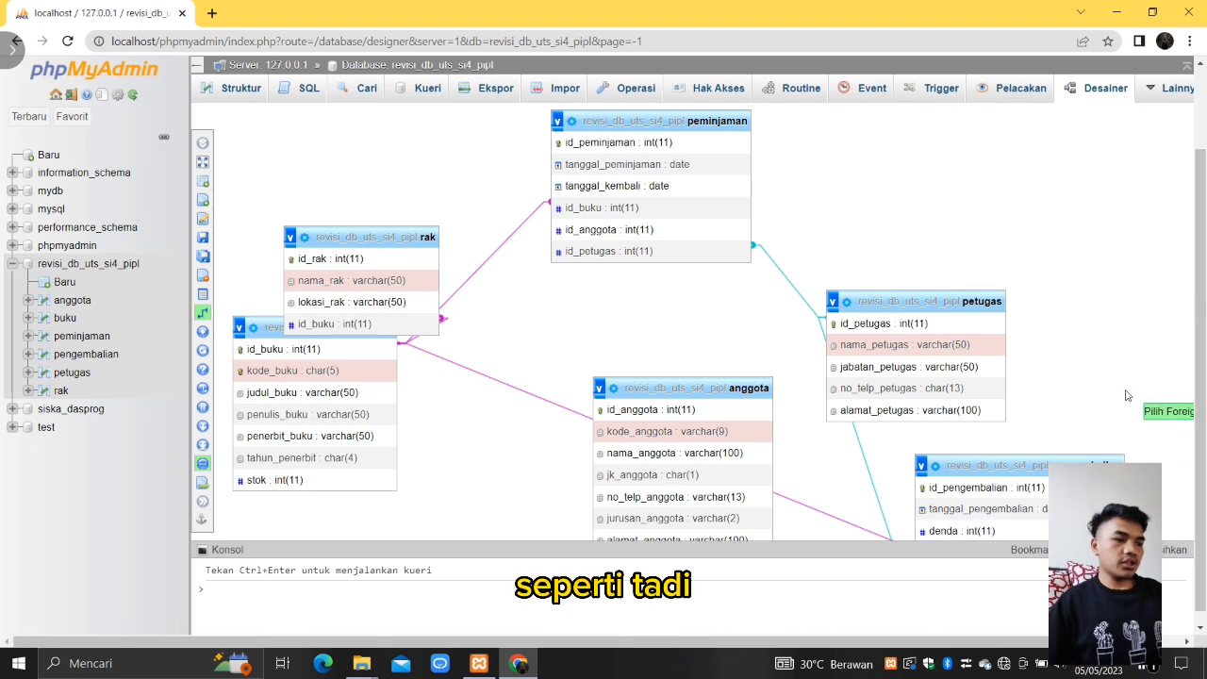
pyautogui.scroll(1, 1056, 457)
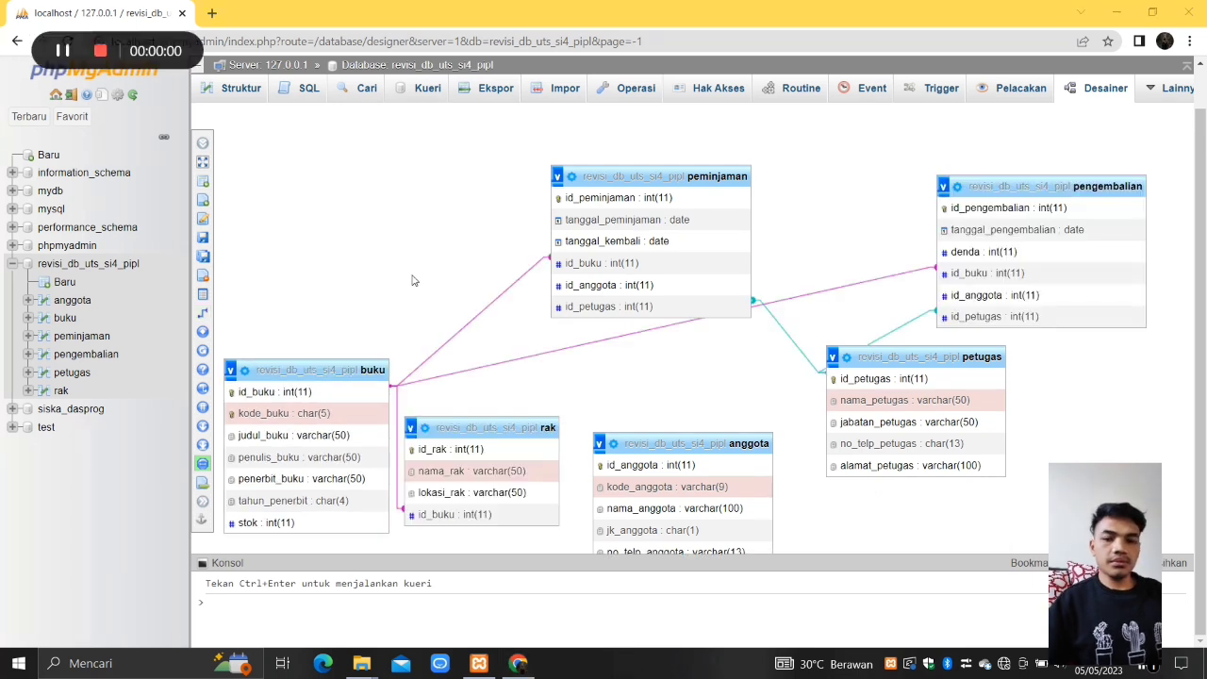
# Step: Create a relationship from id_anggota in anggota to the foreign key id_anggota in pengembalian, with on delete and on update set to CASCADE
pyautogui.click(236, 312)
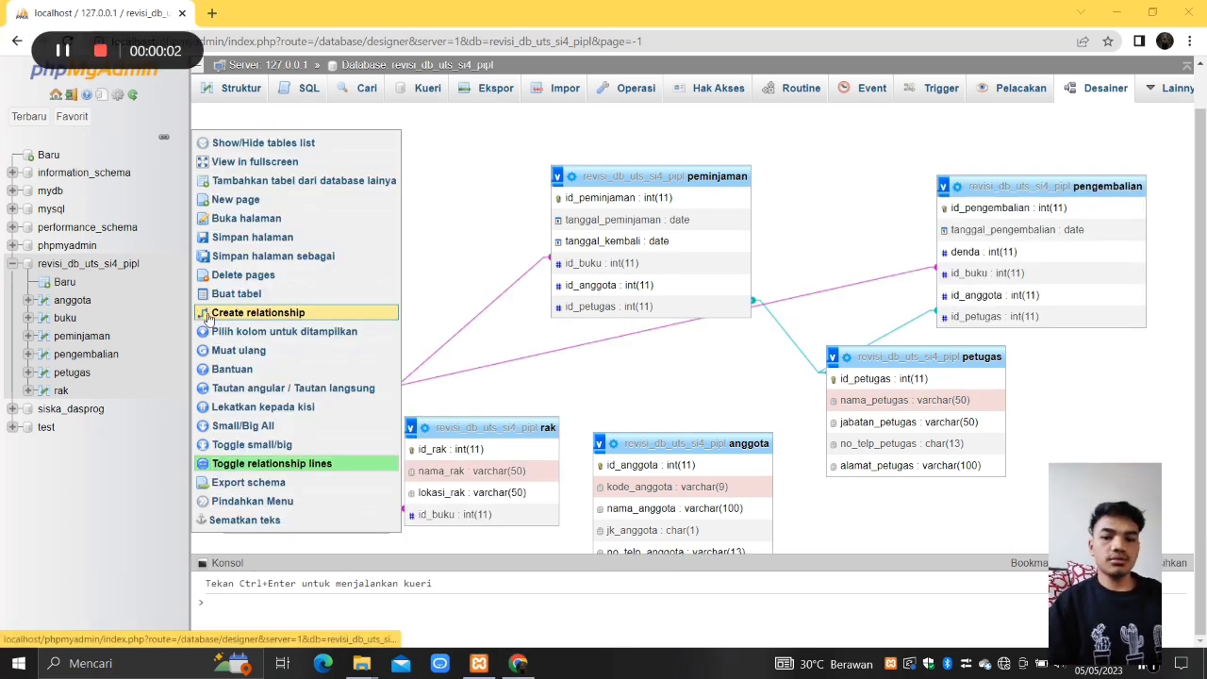
pyautogui.click(630, 468)
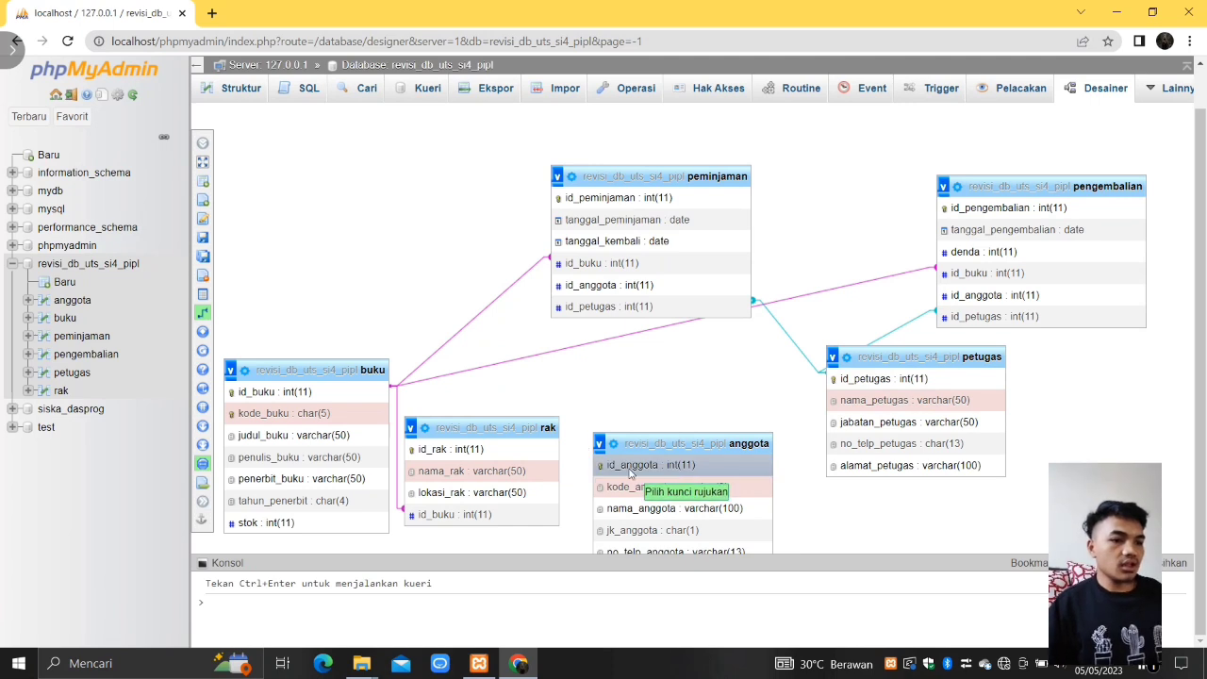
pyautogui.click(993, 298)
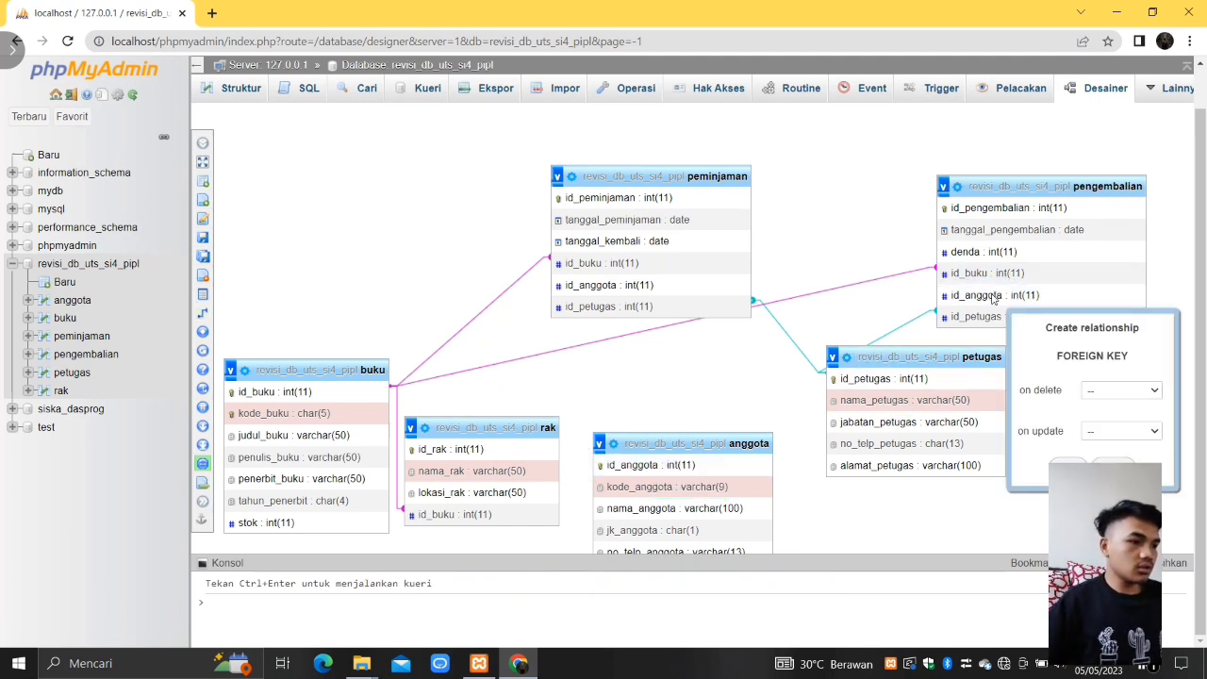
pyautogui.click(1120, 390)
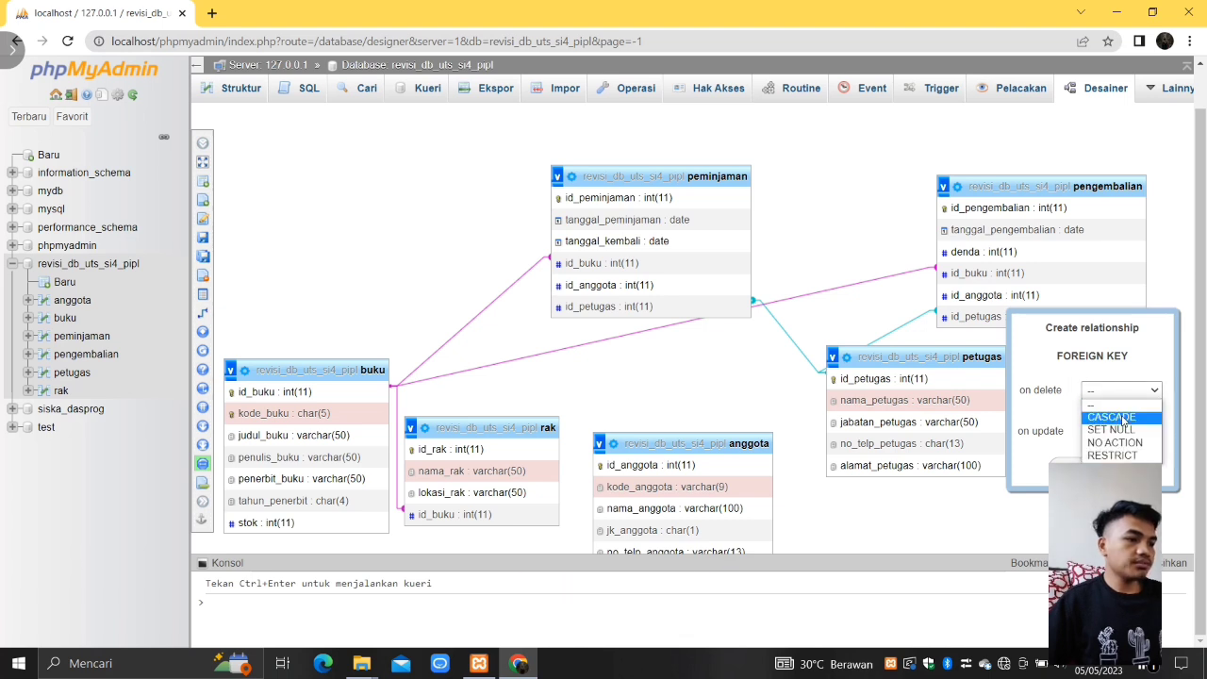
pyautogui.click(1123, 421)
pyautogui.click(1128, 437)
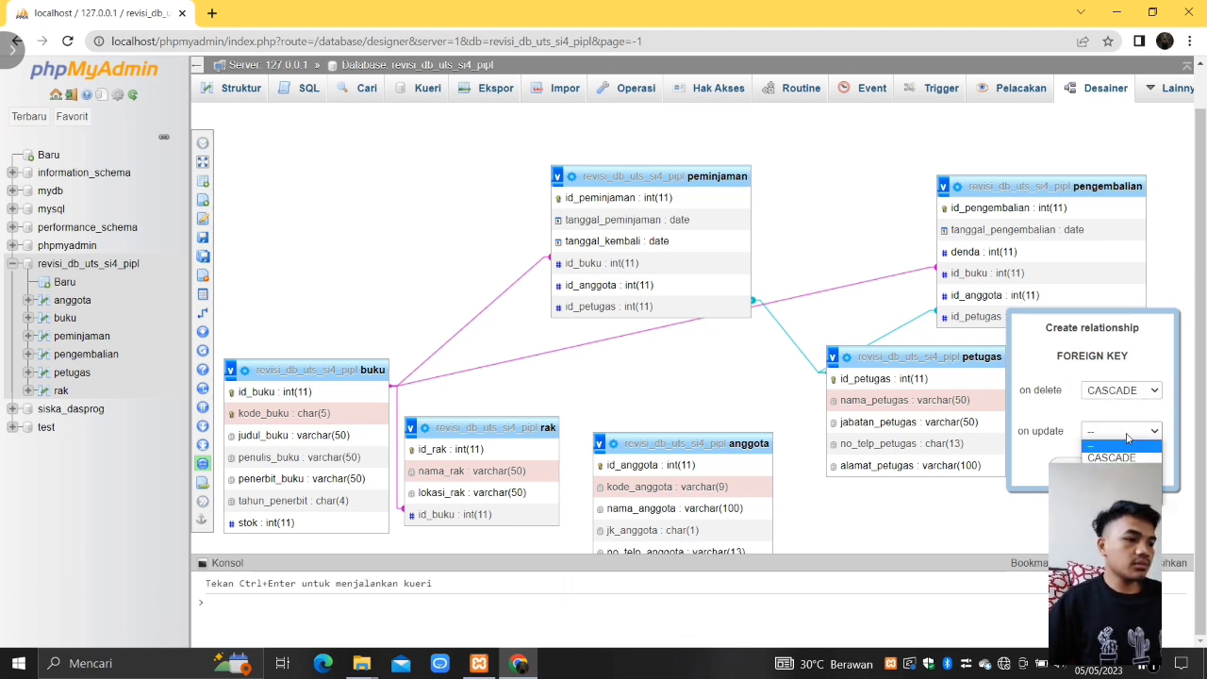
pyautogui.click(1111, 458)
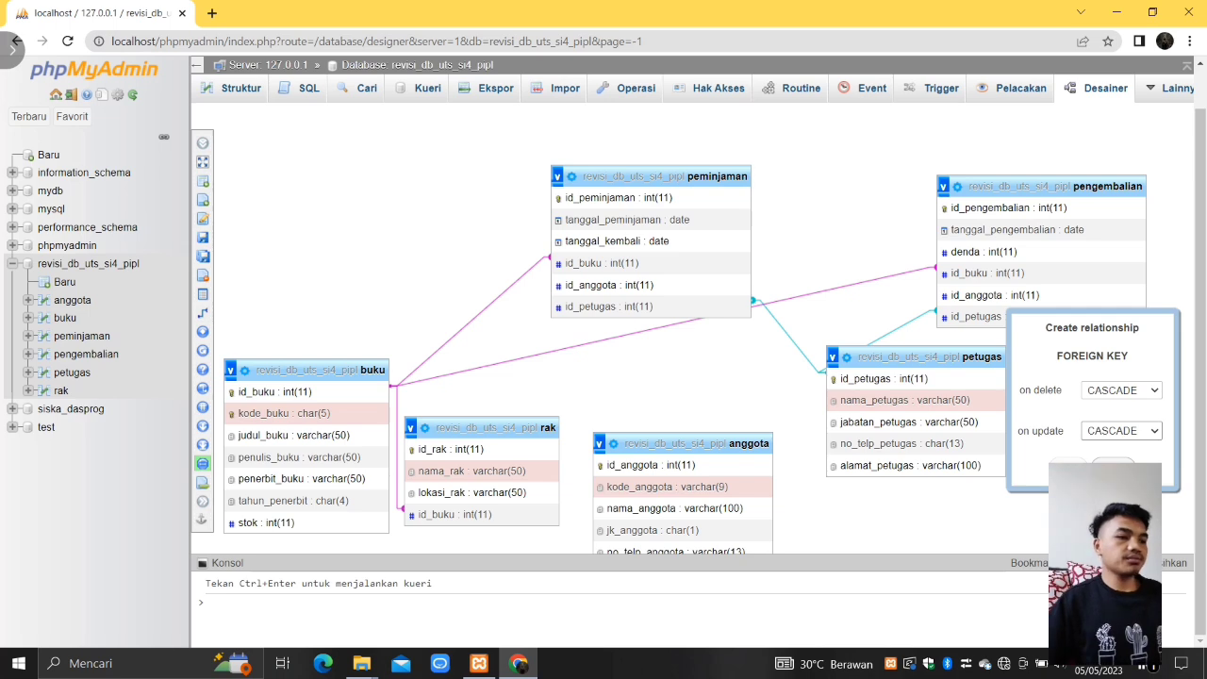
pyautogui.click(1068, 468)
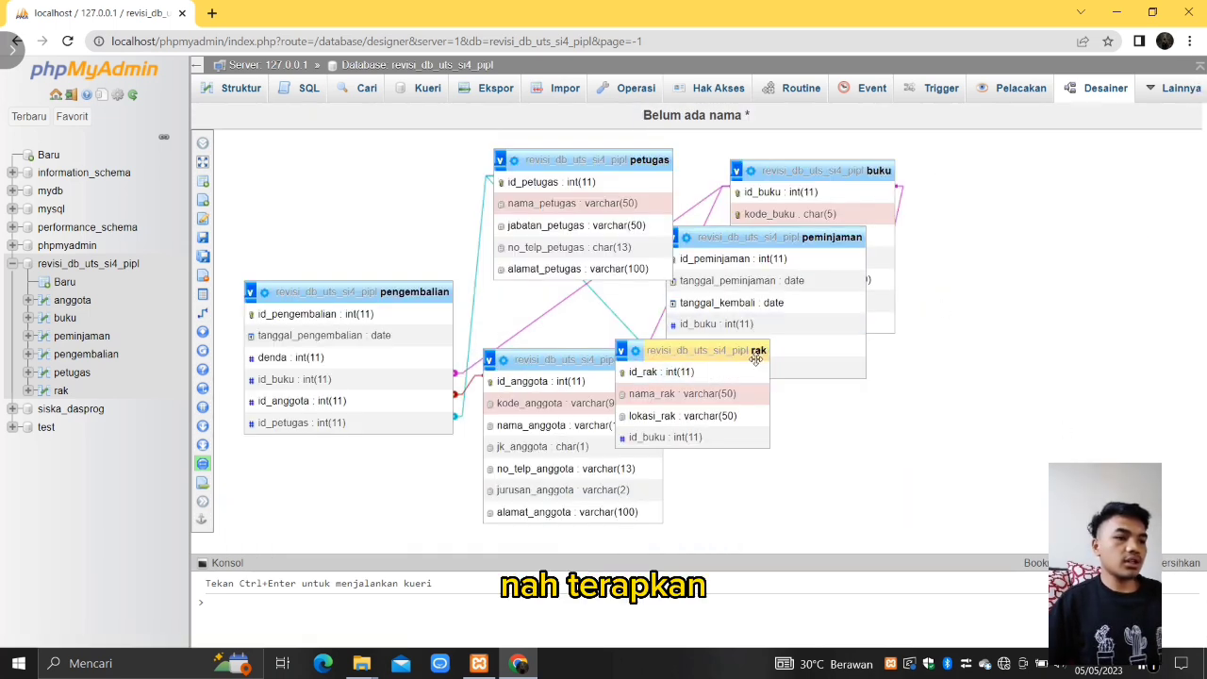
# Step: Move the rak table clear of anggota and peminjaman, and the peminjaman table clear of buku
pyautogui.moveTo(764, 358); pyautogui.dragTo(917, 405)
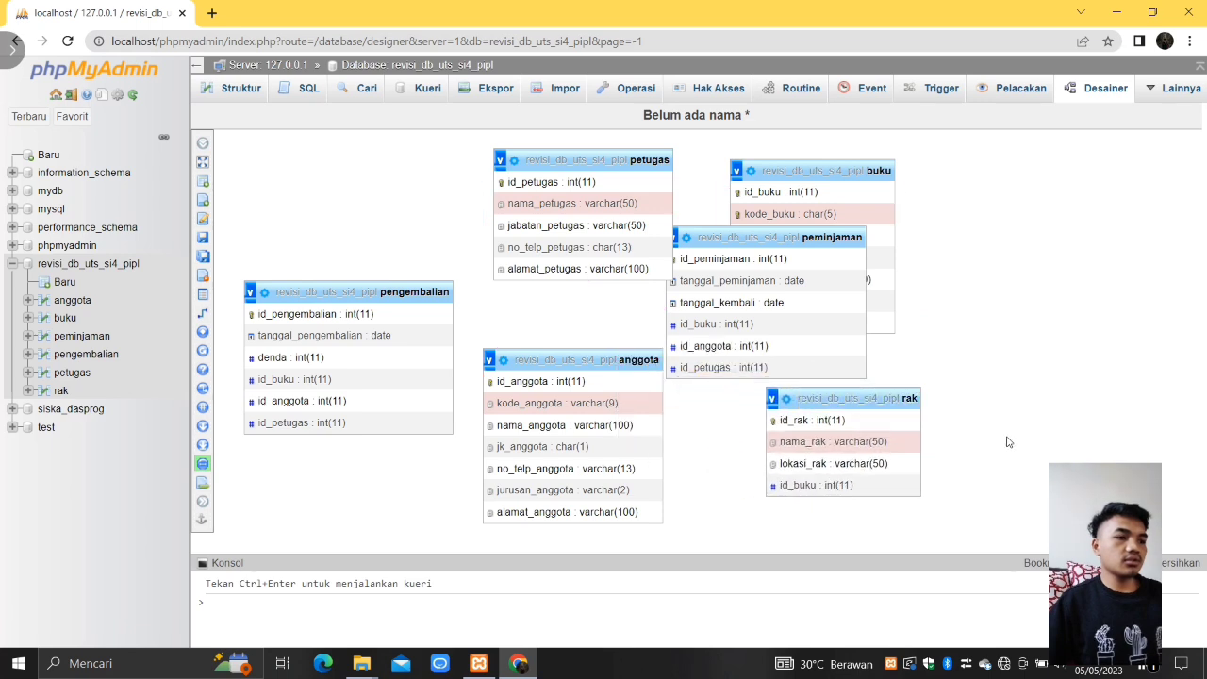
pyautogui.moveTo(973, 334); pyautogui.dragTo(908, 418)
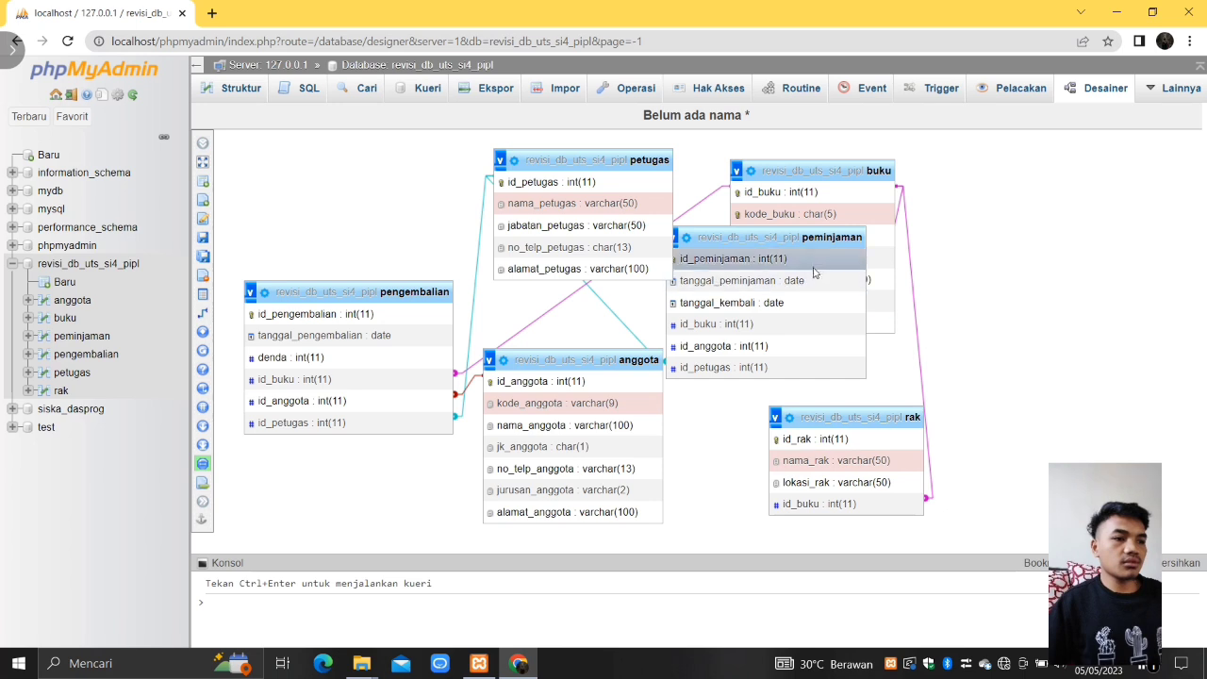
pyautogui.moveTo(825, 247); pyautogui.dragTo(825, 247)
pyautogui.moveTo(1060, 286); pyautogui.dragTo(1110, 296)
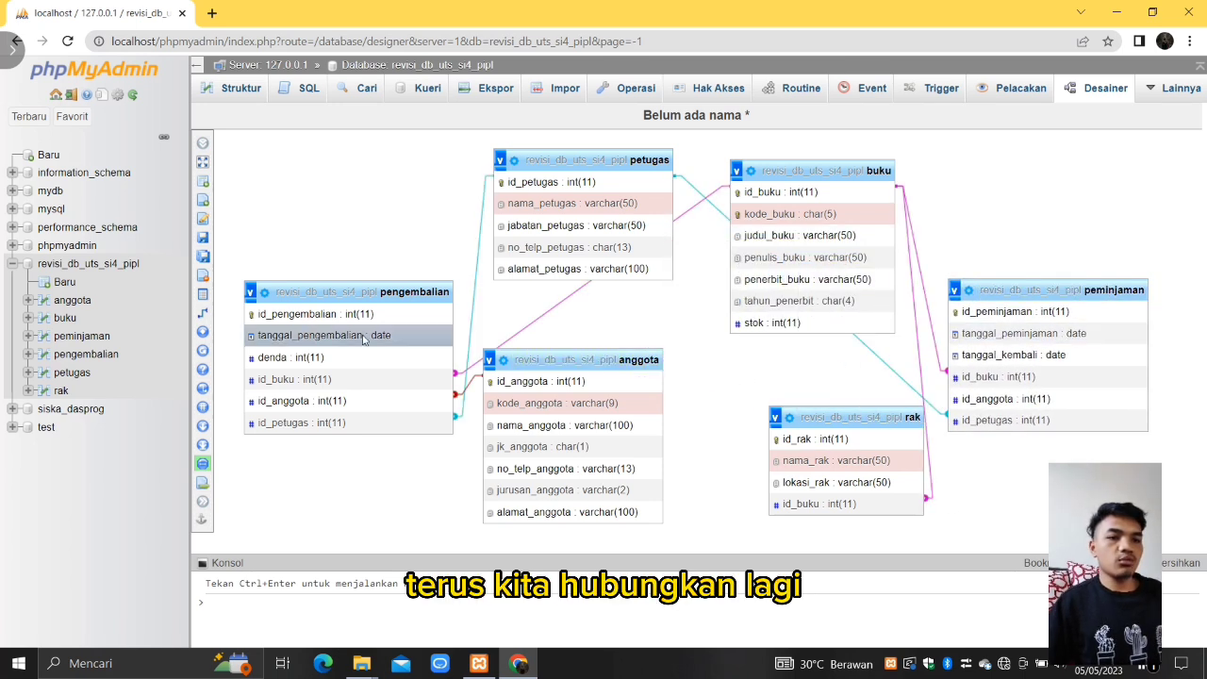
# Step: Create a relationship from id_anggota in anggota to the foreign key id_anggota in peminjaman
pyautogui.moveTo(204, 321)
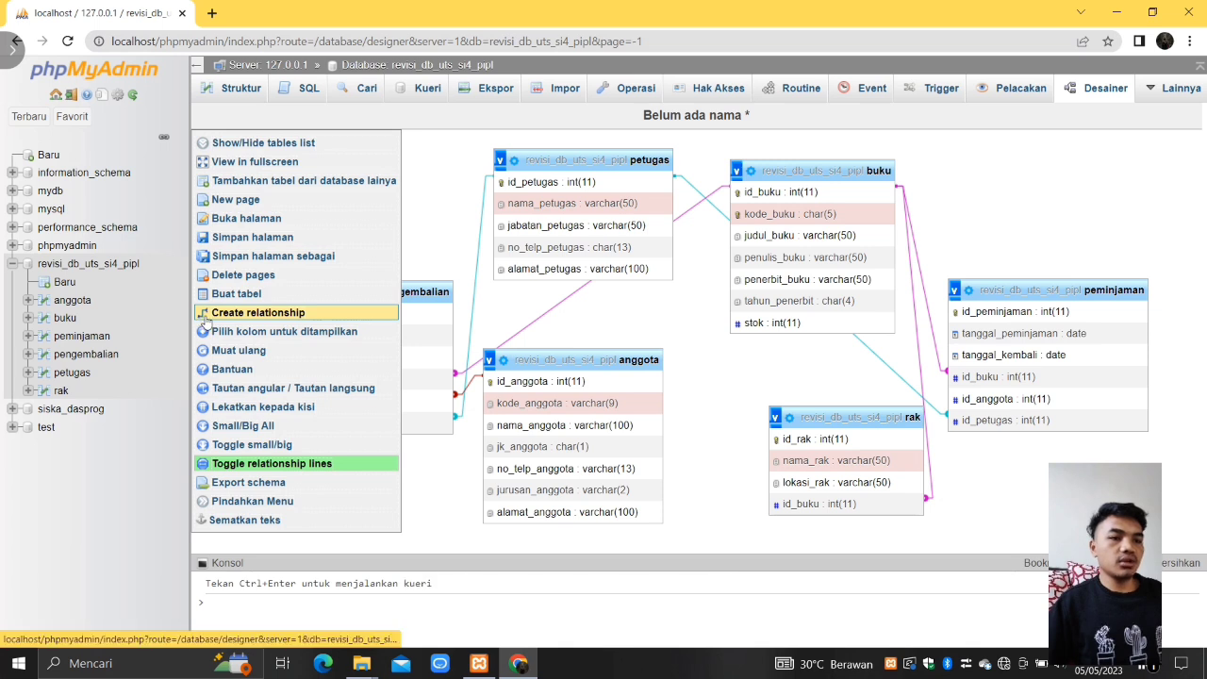
pyautogui.click(204, 316)
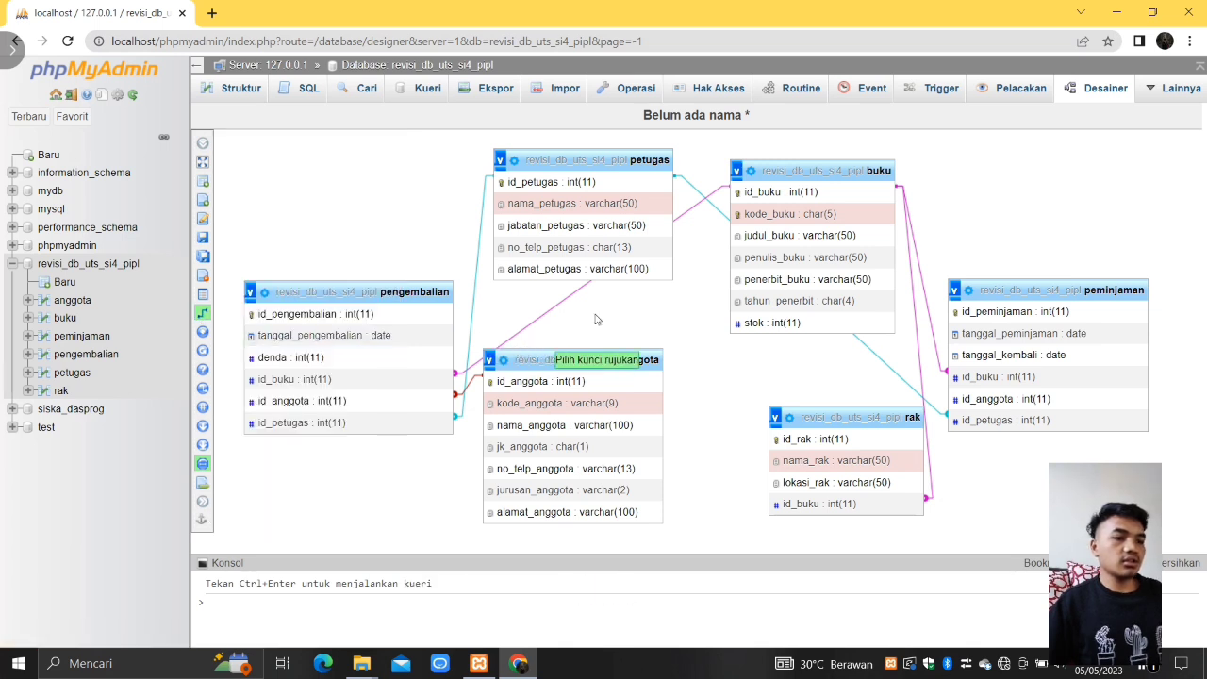
pyautogui.click(624, 389)
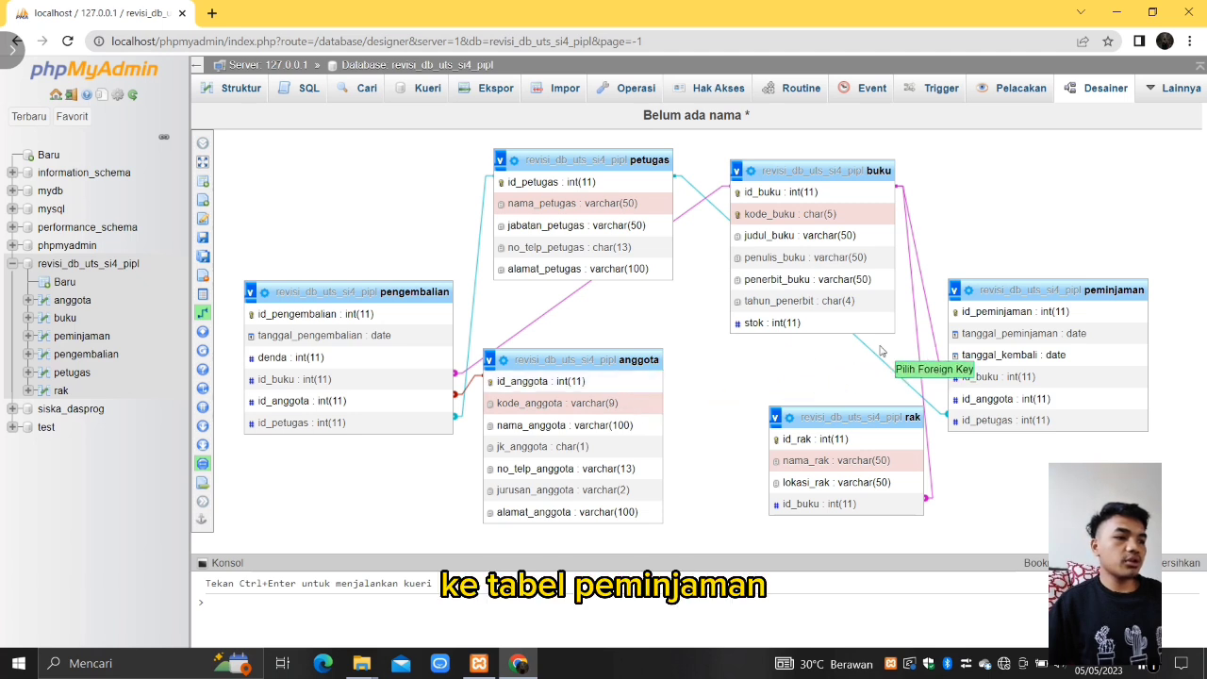
pyautogui.click(1005, 400)
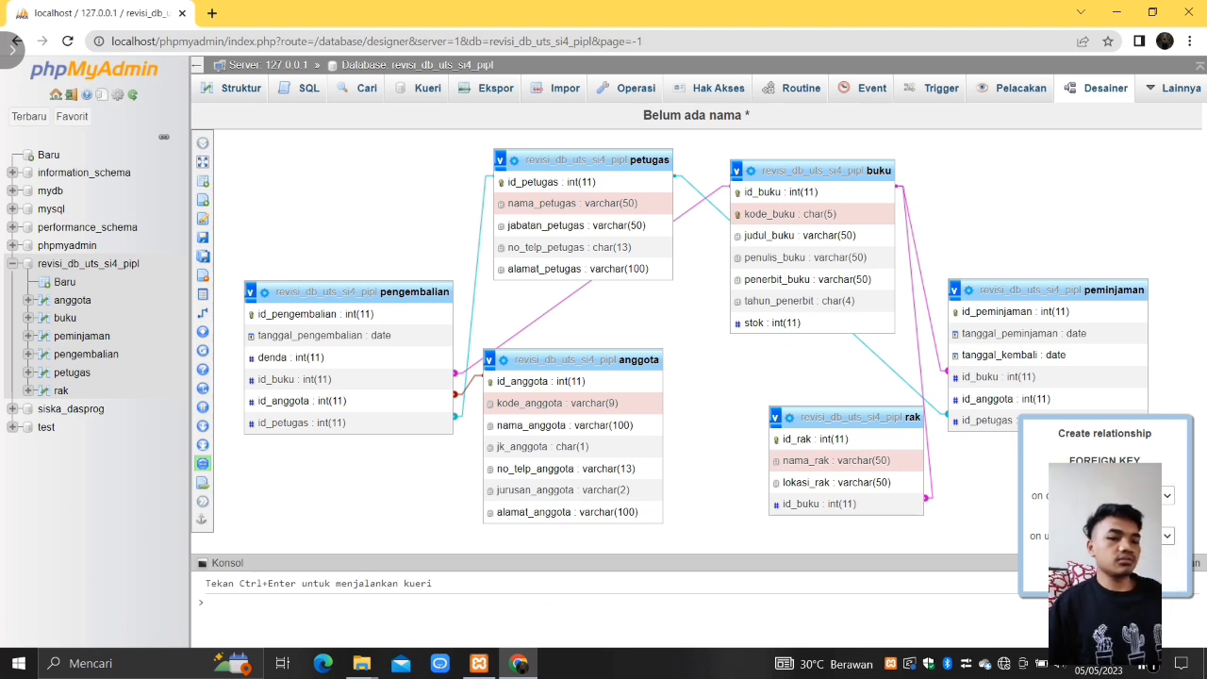
pyautogui.click(1081, 572)
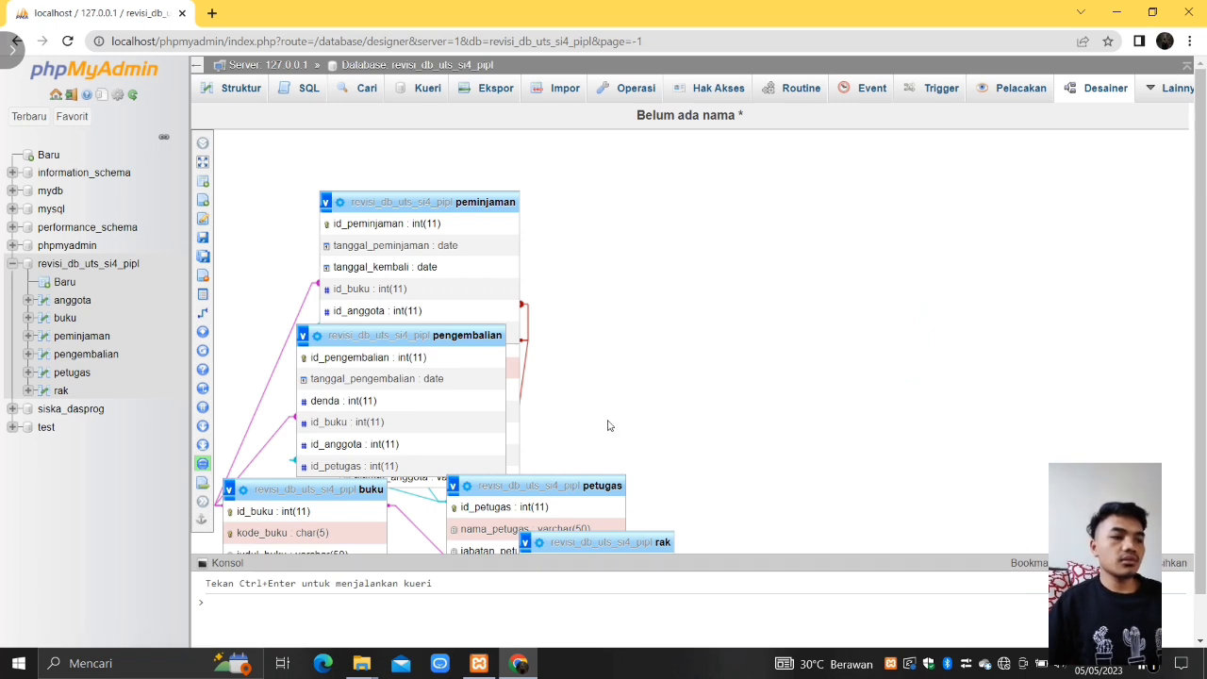
# Step: Spread the overlapping peminjaman, pengembalian, anggota and rak tables apart in the designer, and minimize the browser window
pyautogui.moveTo(490, 202); pyautogui.dragTo(889, 308)
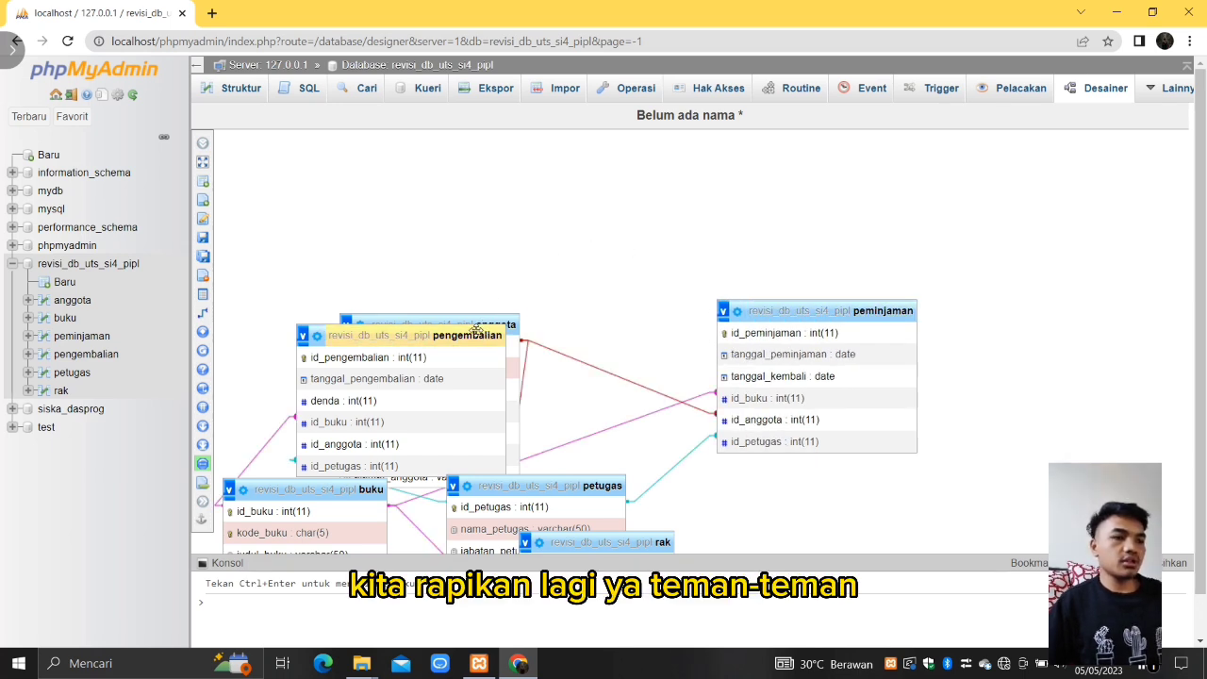
pyautogui.moveTo(422, 343); pyautogui.dragTo(384, 166)
pyautogui.moveTo(491, 313); pyautogui.dragTo(1108, 252)
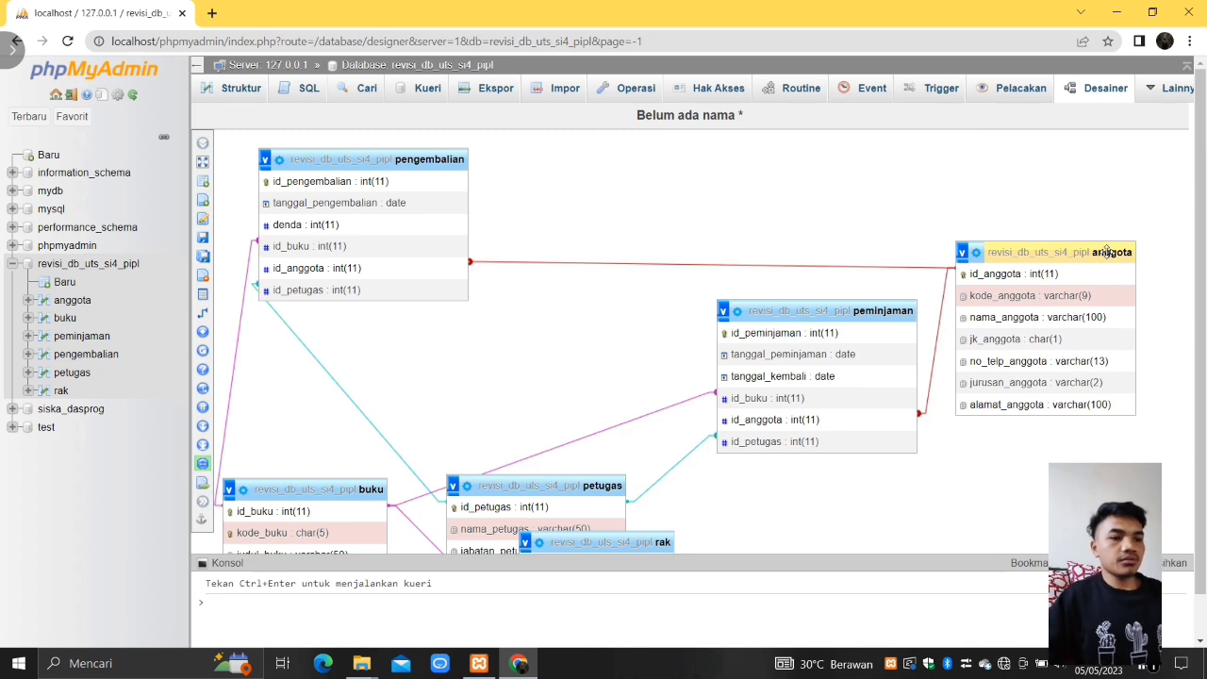
pyautogui.scroll(-1, 717, 476)
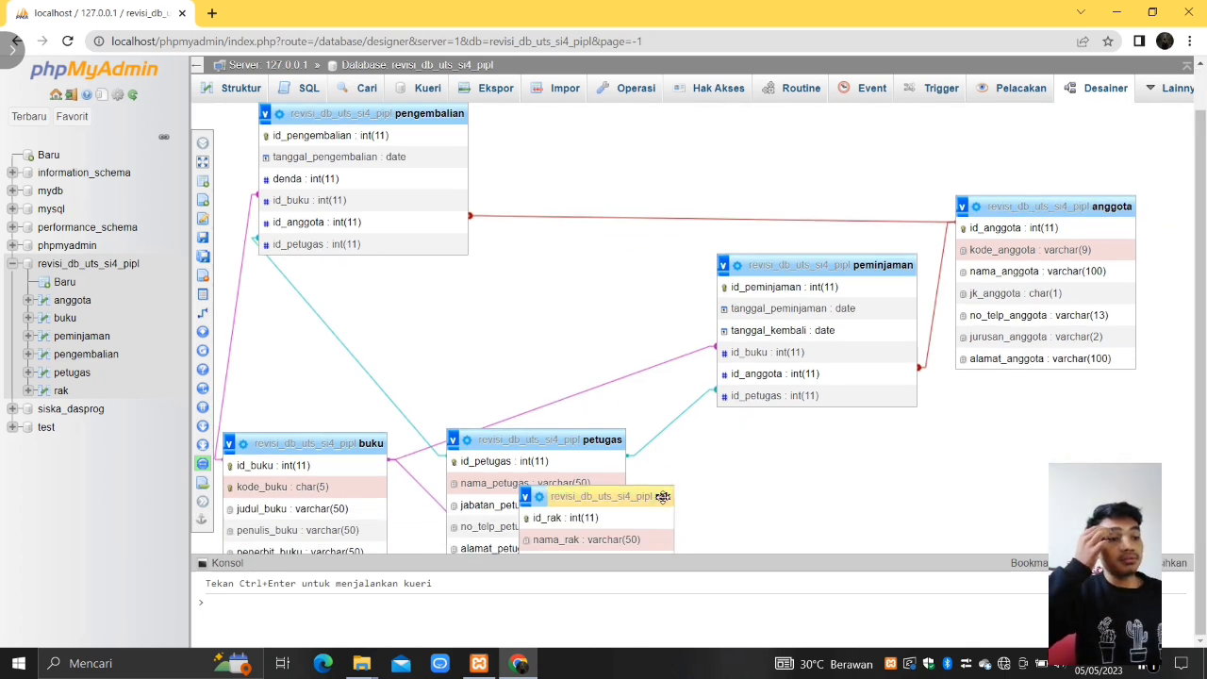
pyautogui.scroll(1, 715, 512)
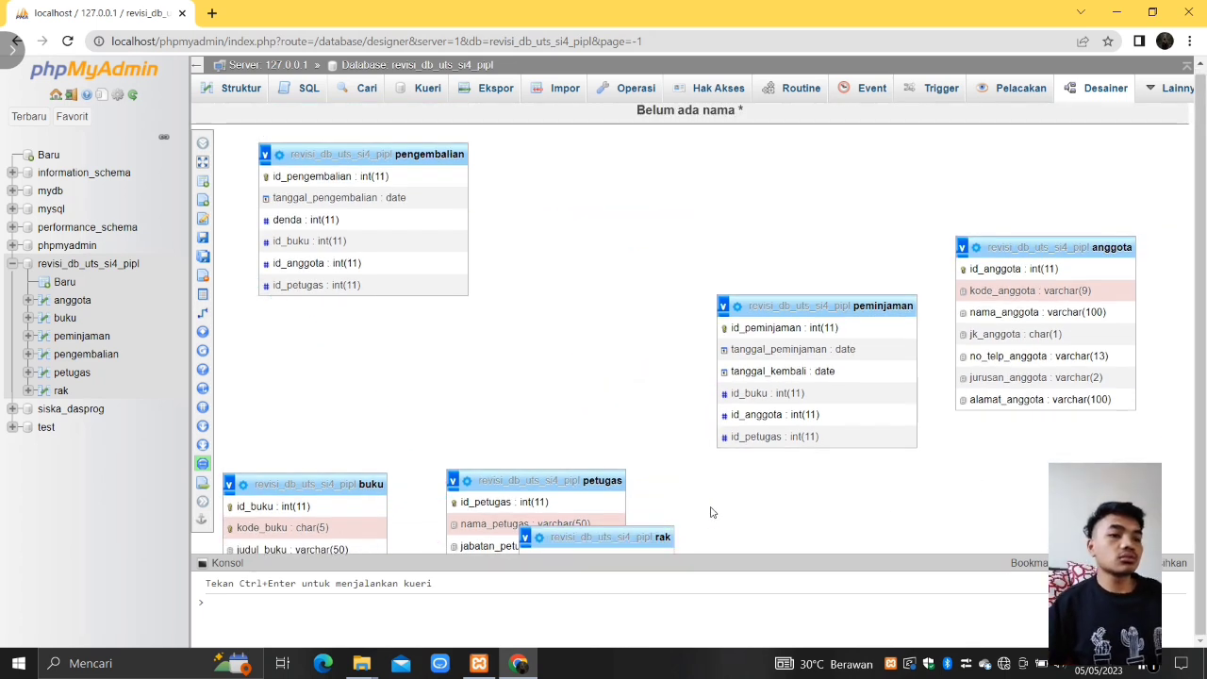
pyautogui.moveTo(630, 536); pyautogui.dragTo(995, 484)
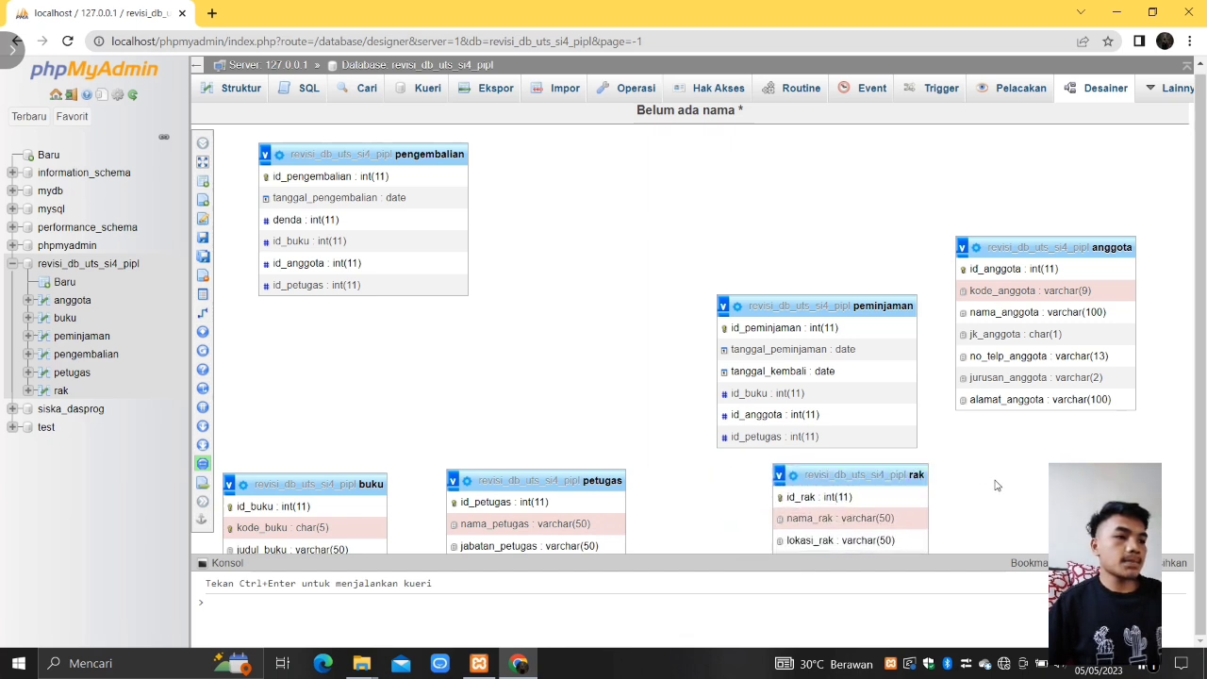
pyautogui.moveTo(928, 366); pyautogui.dragTo(737, 191)
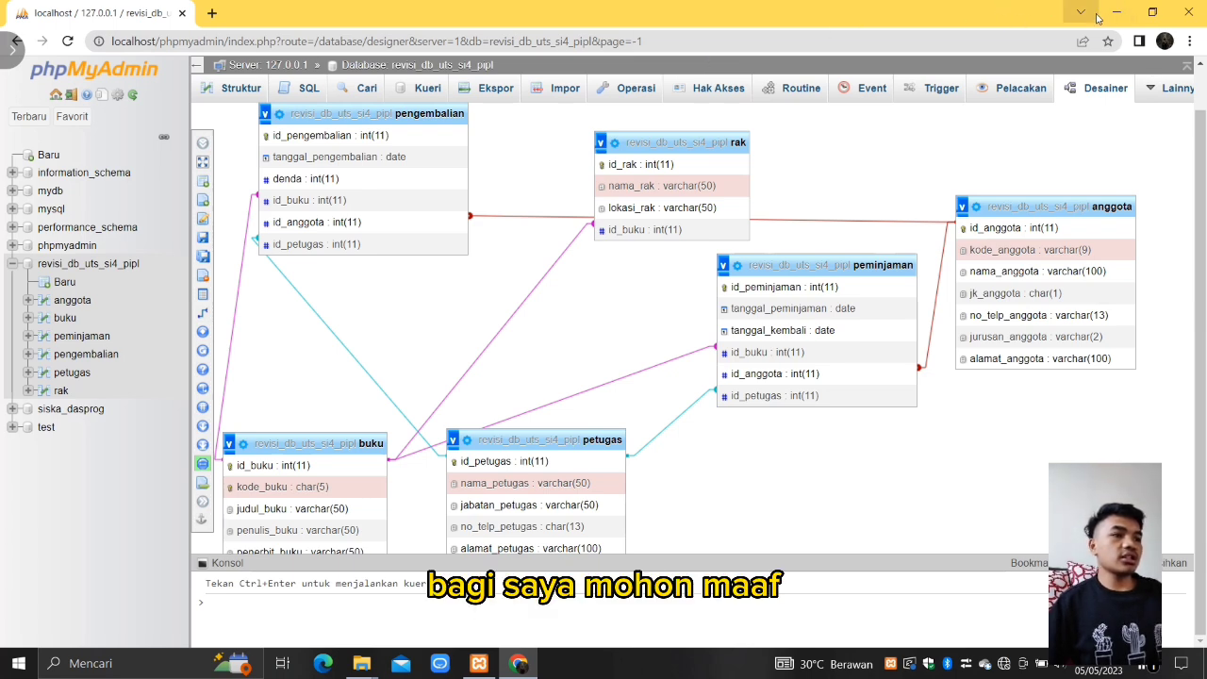
pyautogui.click(1131, 7)
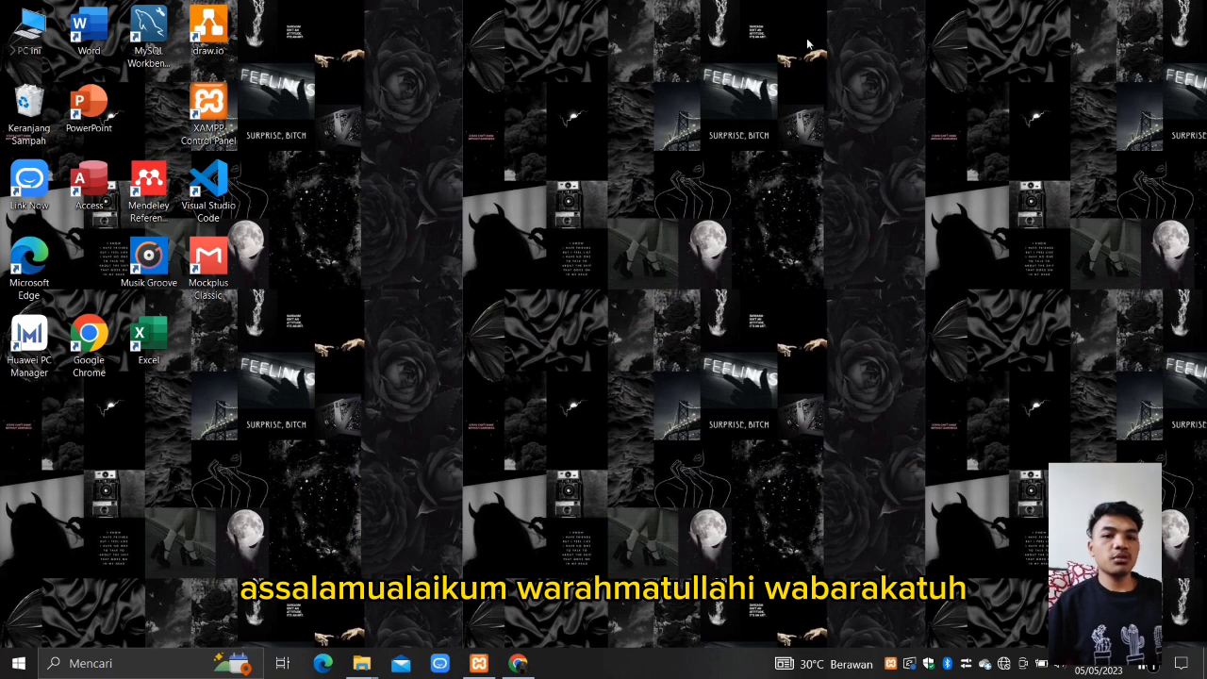